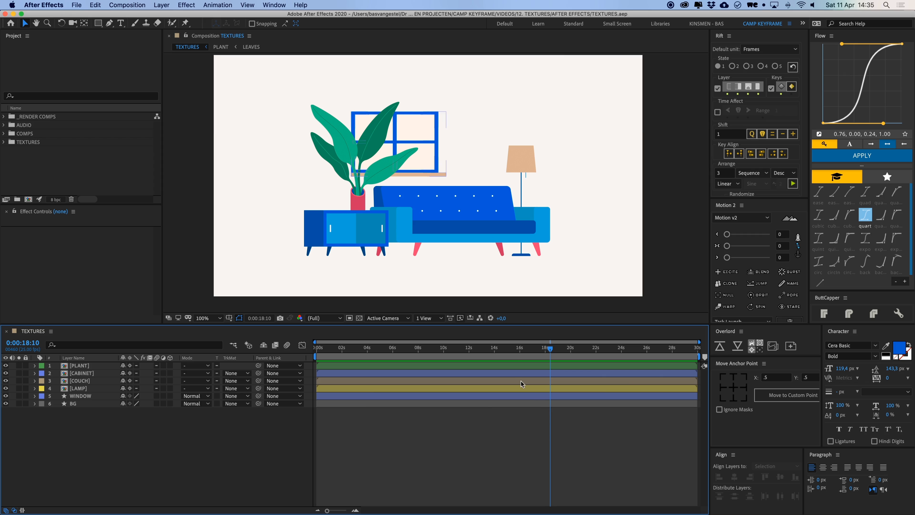
Activate the Pen tool and set the stroke for new shapes to None.
left_click_drag(469, 224, 483, 231)
left_click_drag(503, 259, 494, 251)
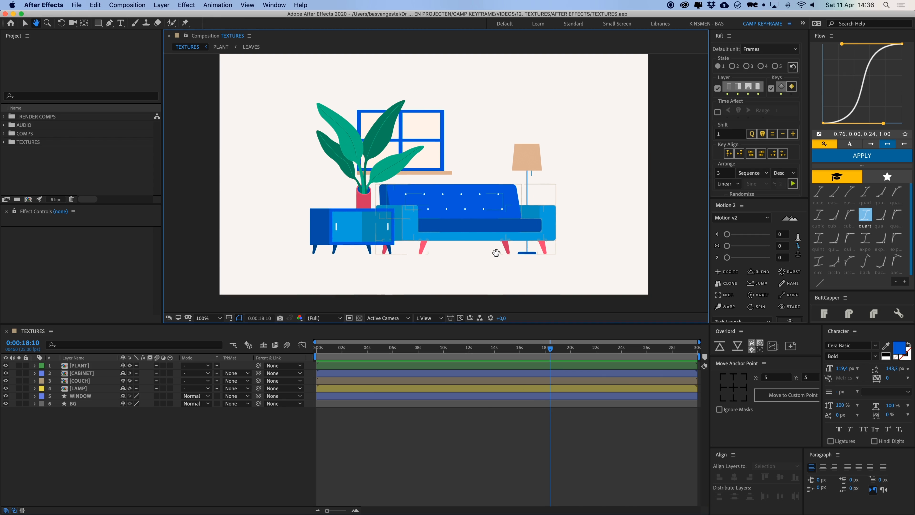
left_click(110, 24)
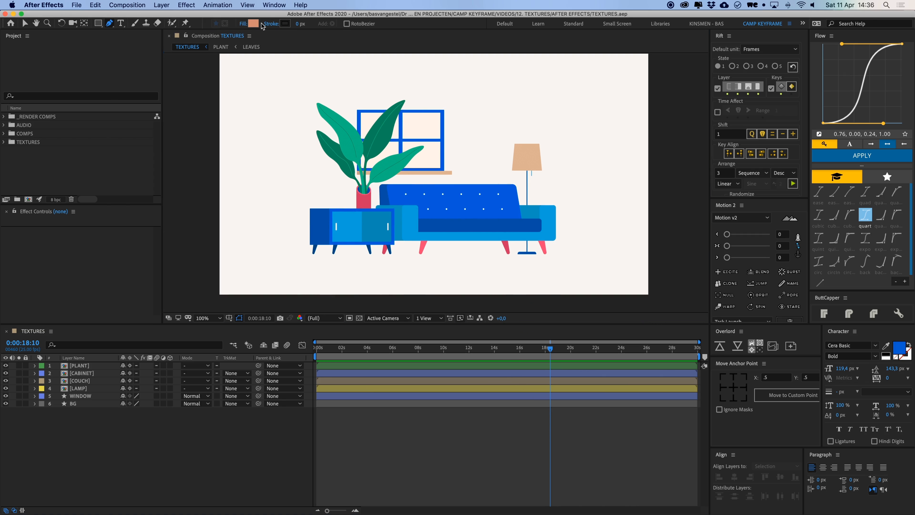
left_click(285, 24)
left_click(289, 124)
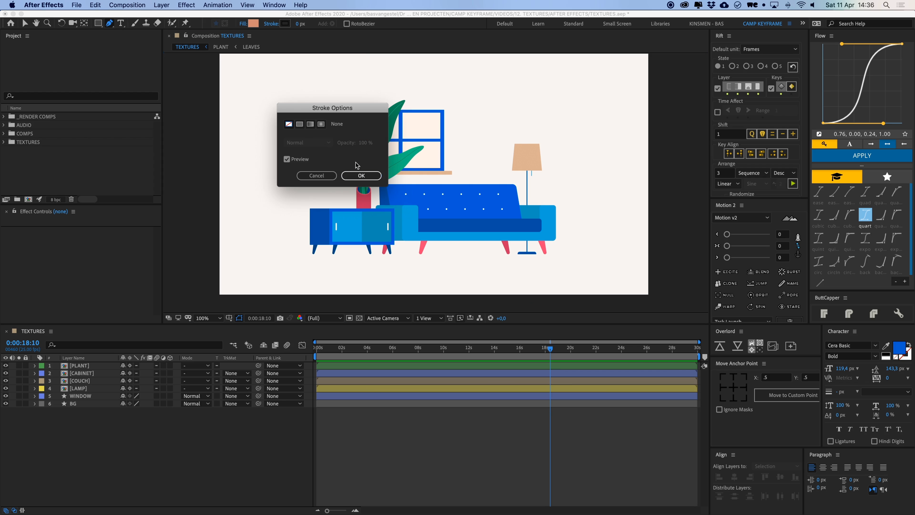
left_click(358, 175)
Set the shape fill to a color sampled from the lampshade and darkened to B18C6E.
left_click(253, 24)
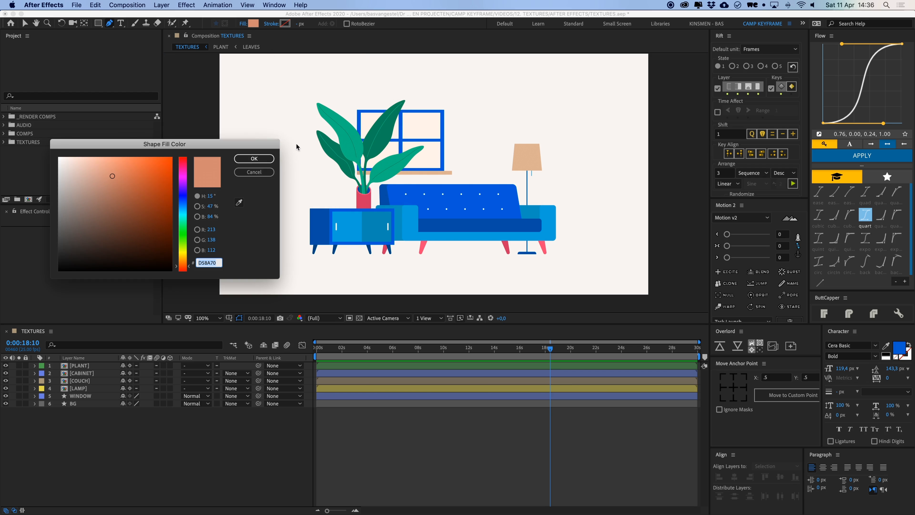
left_click(238, 203)
left_click(530, 159)
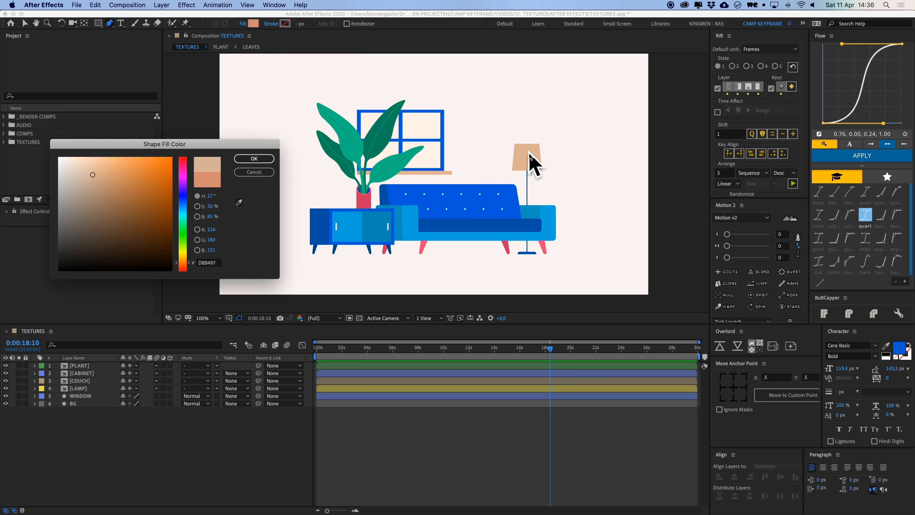
left_click_drag(99, 185, 102, 193)
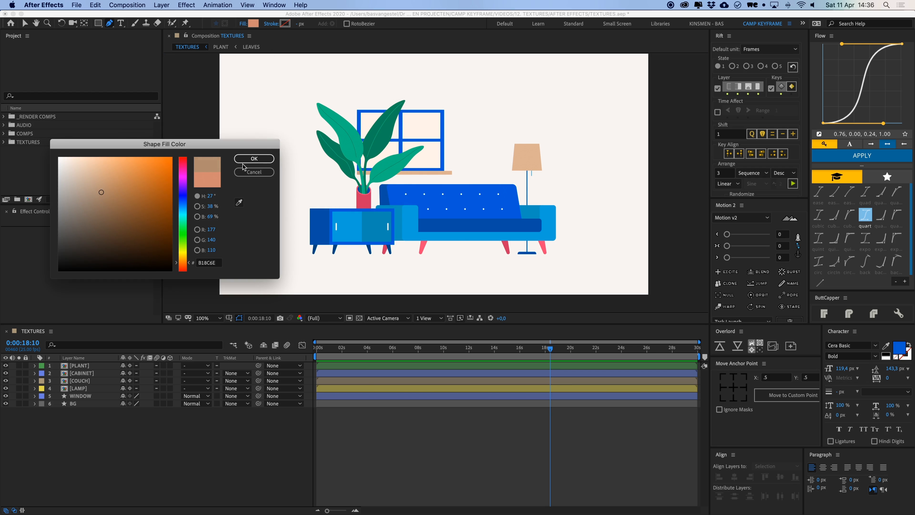
left_click(248, 158)
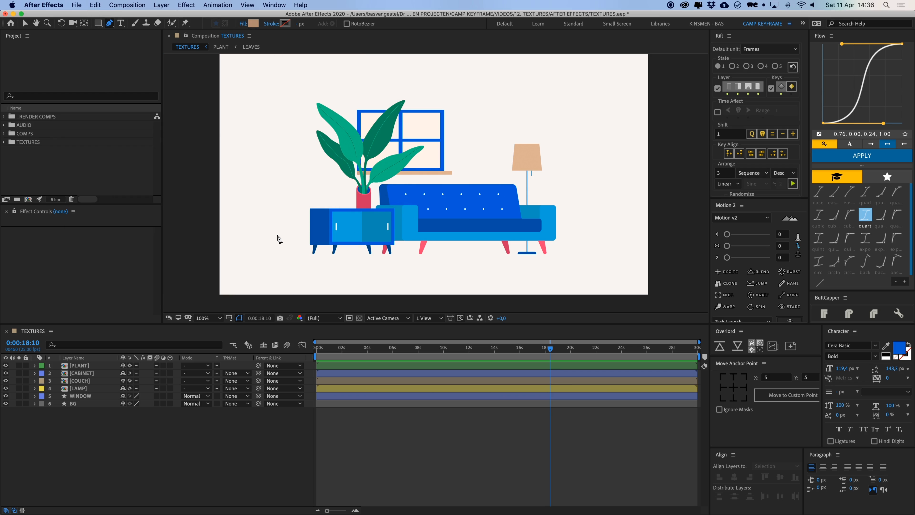
left_click(188, 145)
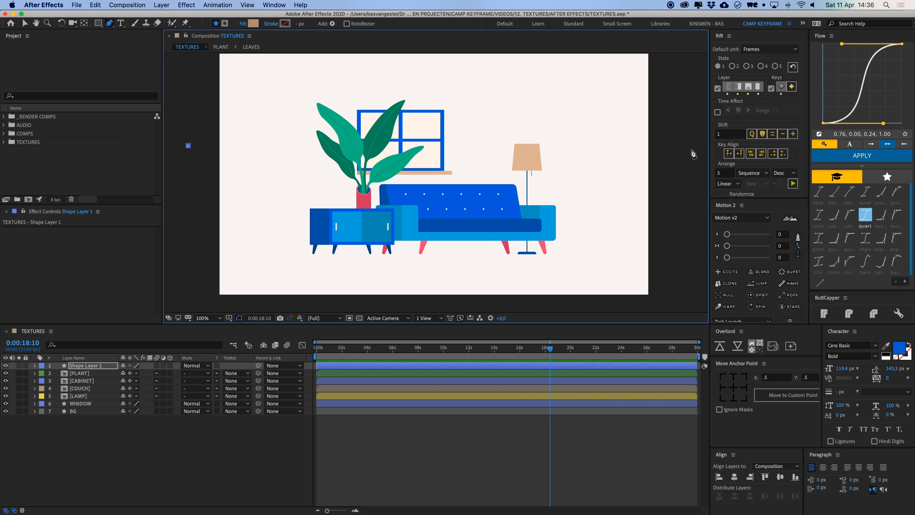
key("comma")
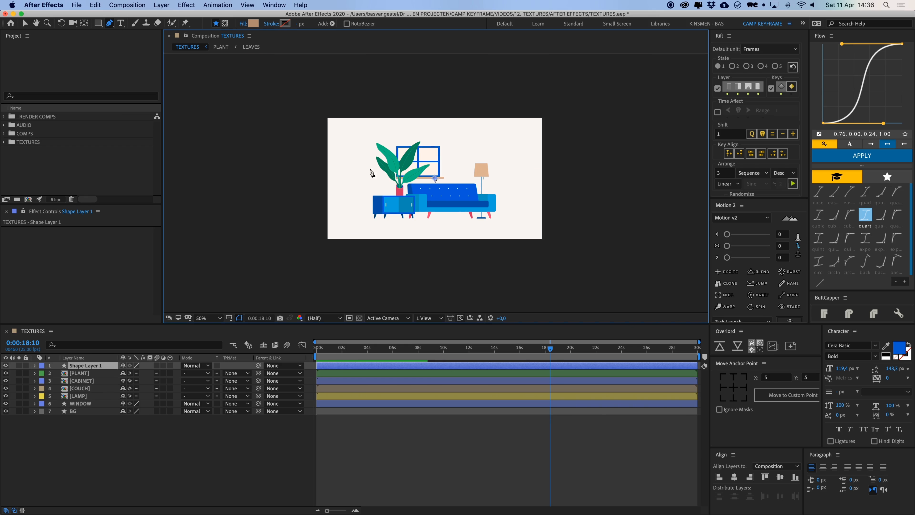
key("Delete")
Draw a closed floor shape wider than the composition, with a nearly straight upper edge and a rounded, bowl-like lower edge.
left_click_drag(303, 175, 326, 176)
left_click(588, 170)
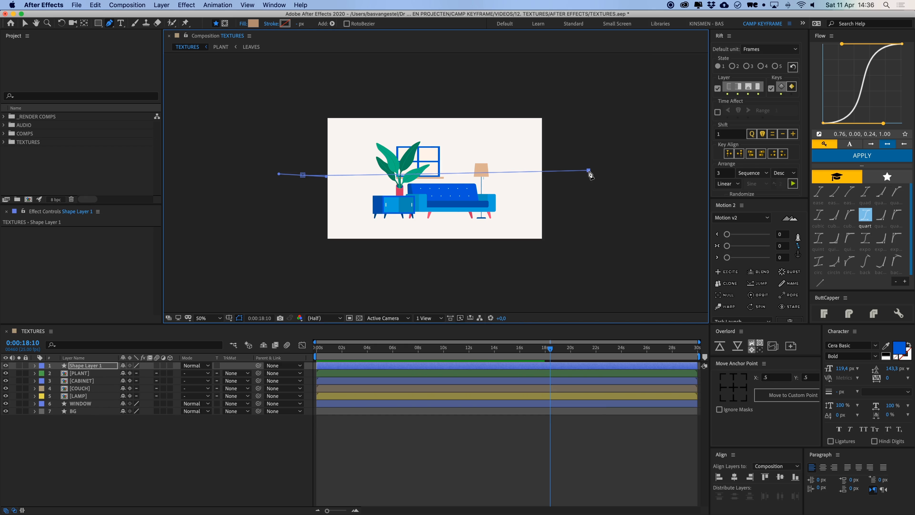
left_click(568, 205)
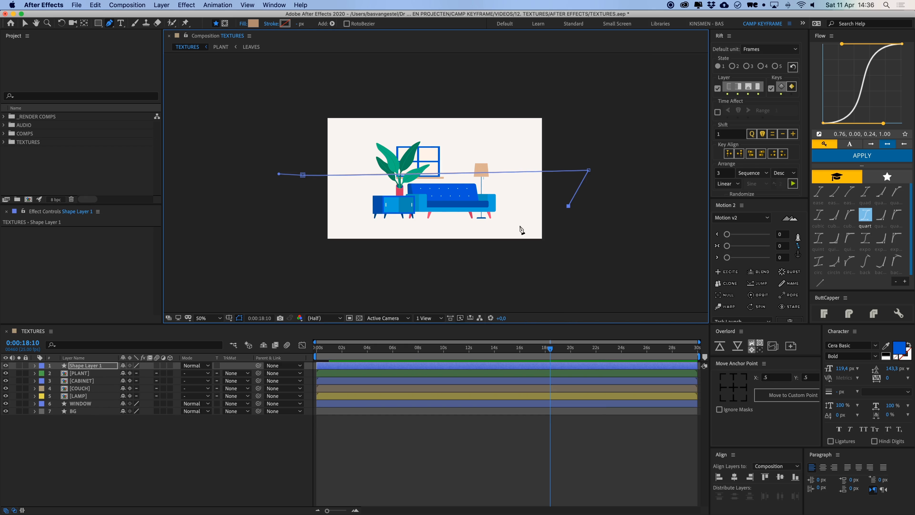
left_click_drag(441, 230, 372, 226)
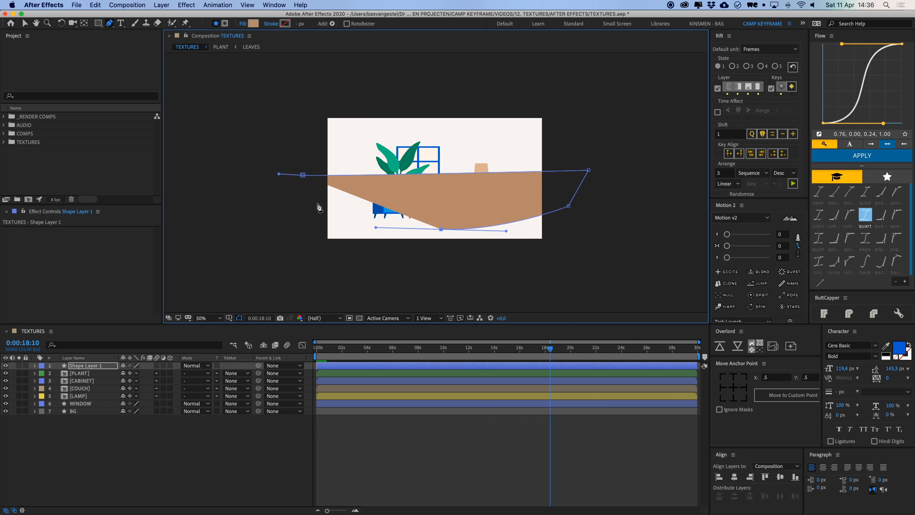
left_click_drag(297, 187, 275, 177)
left_click(302, 175)
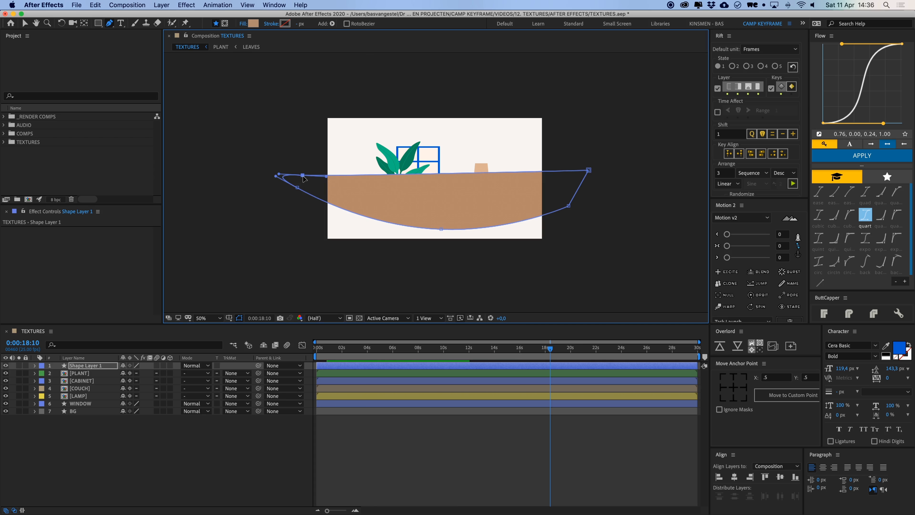
key("v")
left_click(504, 480)
key(".")
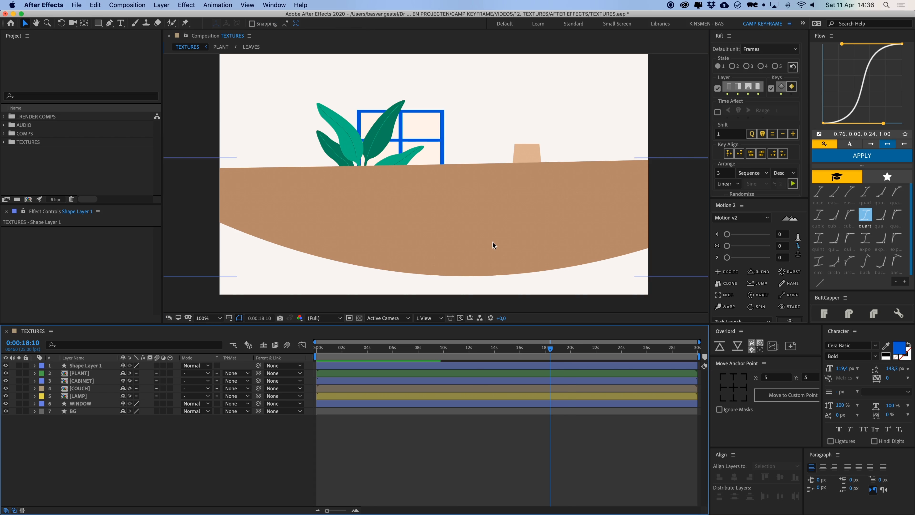
Add a point on each side of the brown shape's lower curve and reshape the curve to a flatter bottom.
left_click_drag(504, 241, 489, 236)
left_click(490, 237)
key("g")
key("g")
left_click_drag(323, 257, 358, 265)
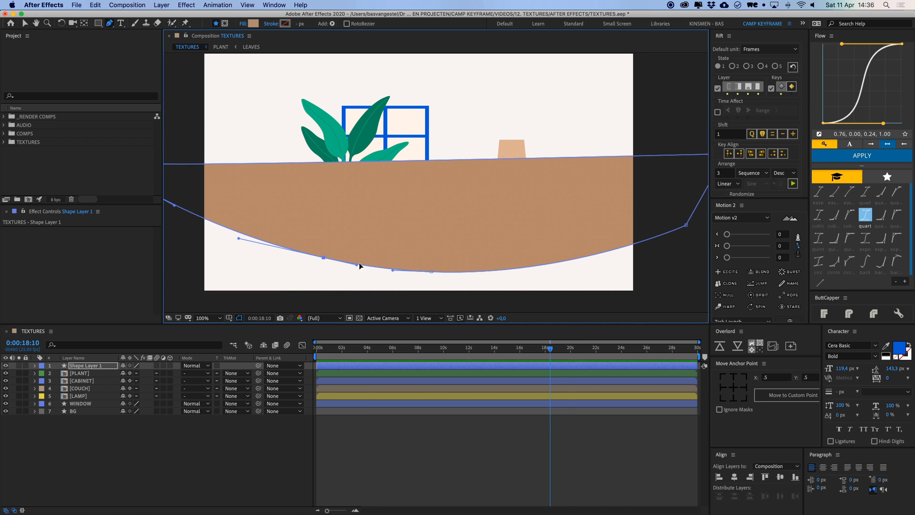
left_click(560, 263)
key("v")
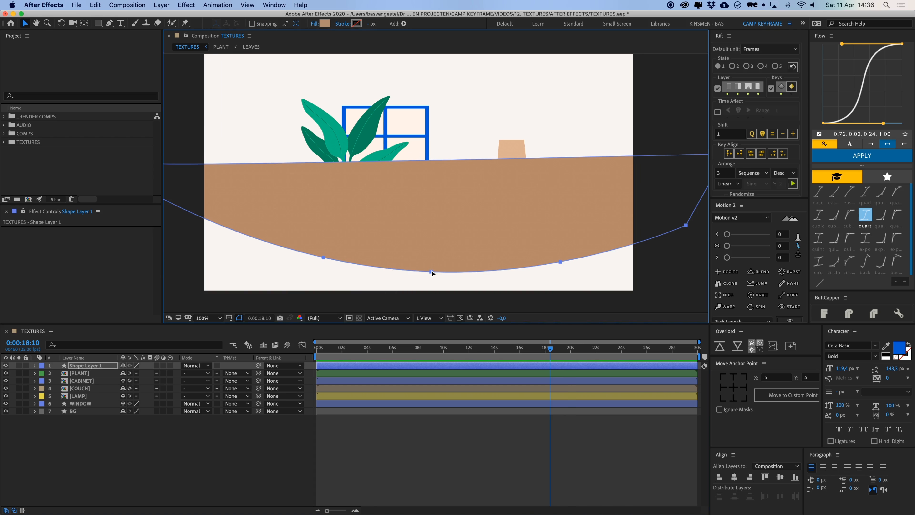
left_click_drag(324, 257, 290, 256)
left_click(560, 262)
key("Delete")
key("super+z")
key("super+shift+a")
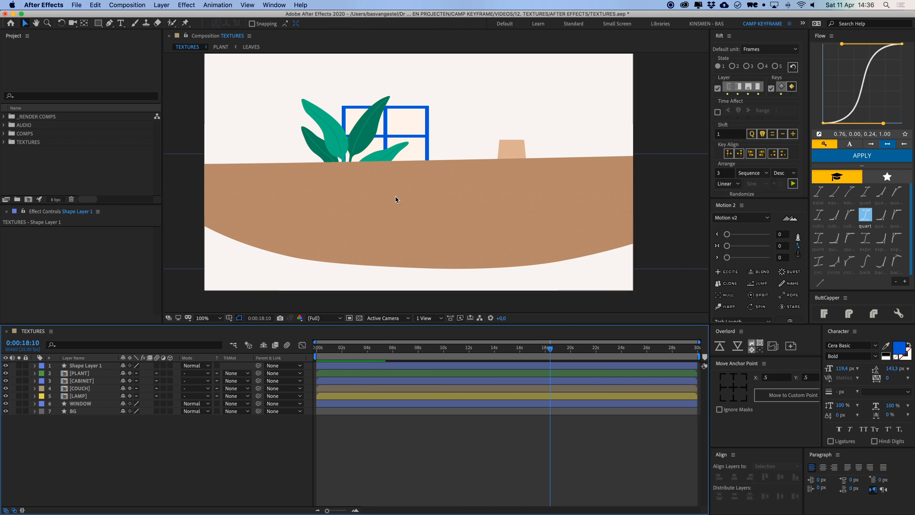
Create a black composition-size solid and move it up so its lower edge cuts across the furniture legs.
key("space")
left_click_drag(395, 196, 390, 207)
left_click(162, 4)
mouse_move(202, 16)
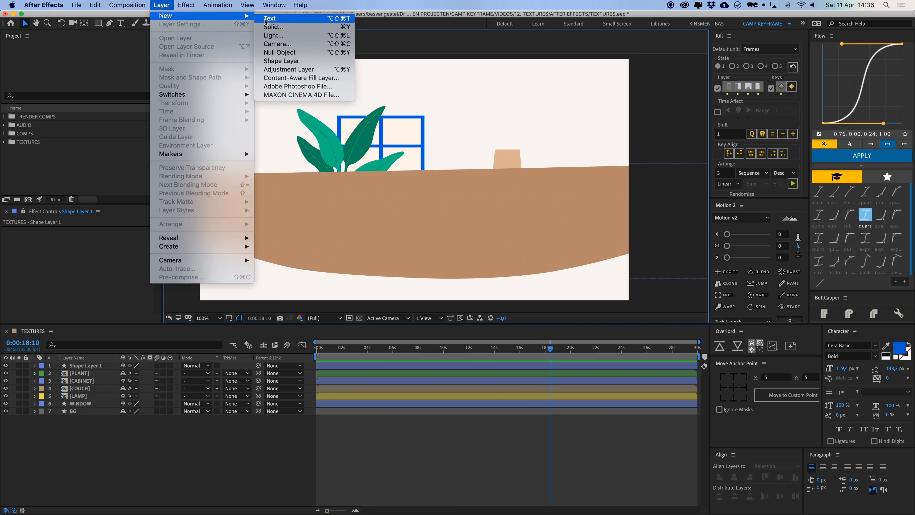
left_click(281, 27)
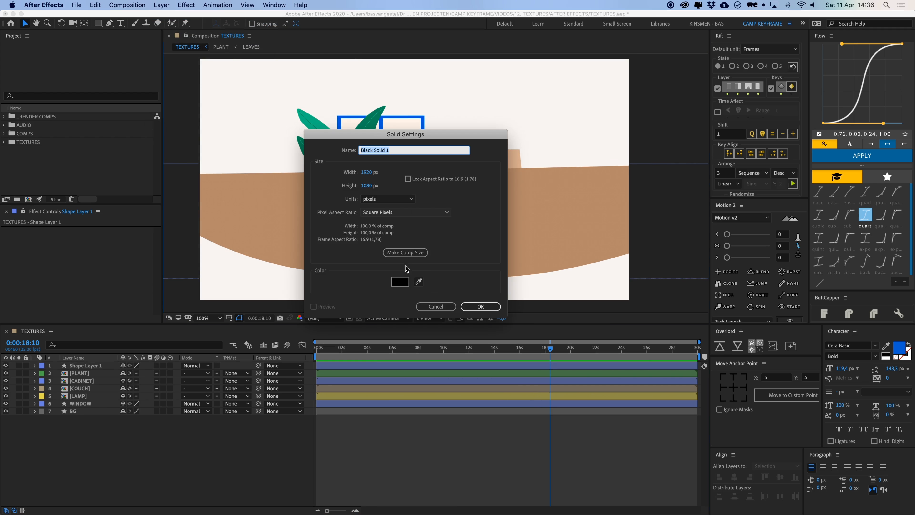
left_click(412, 251)
left_click(480, 306)
key("comma")
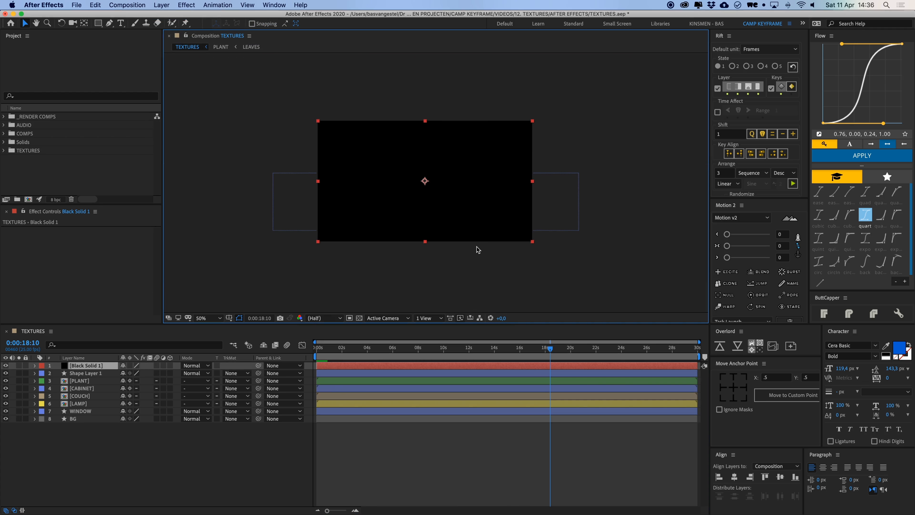
left_click_drag(461, 222, 462, 197)
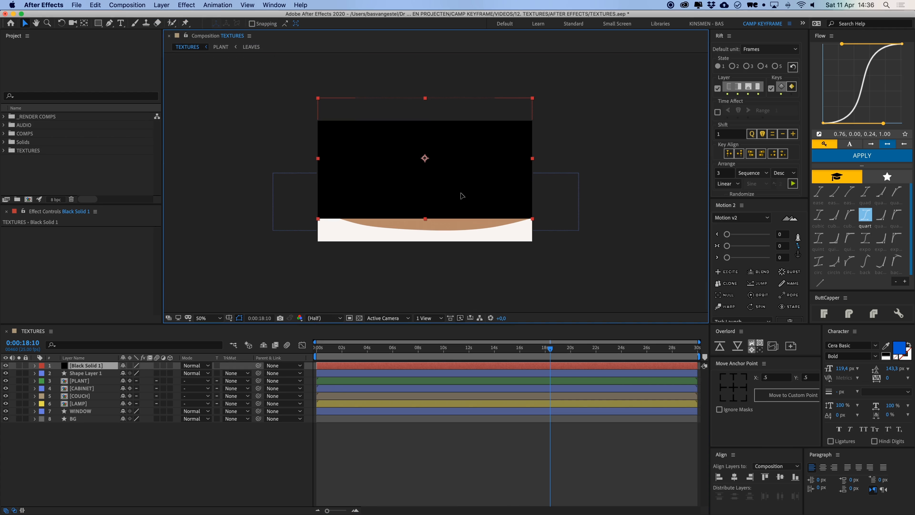
Rename the brown shape layer to FLOOR and hide it.
left_click(102, 373)
key("Return")
type("F")
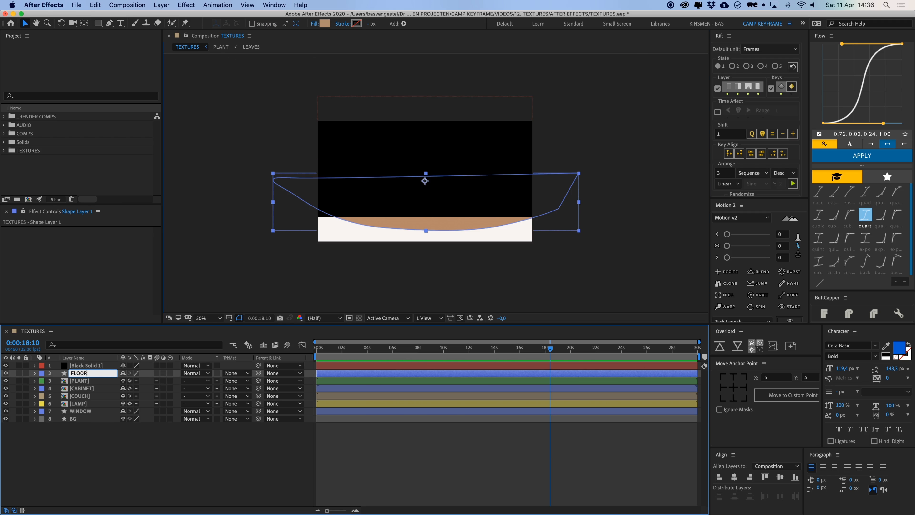
type("LOOR")
key("Return")
left_click(5, 373)
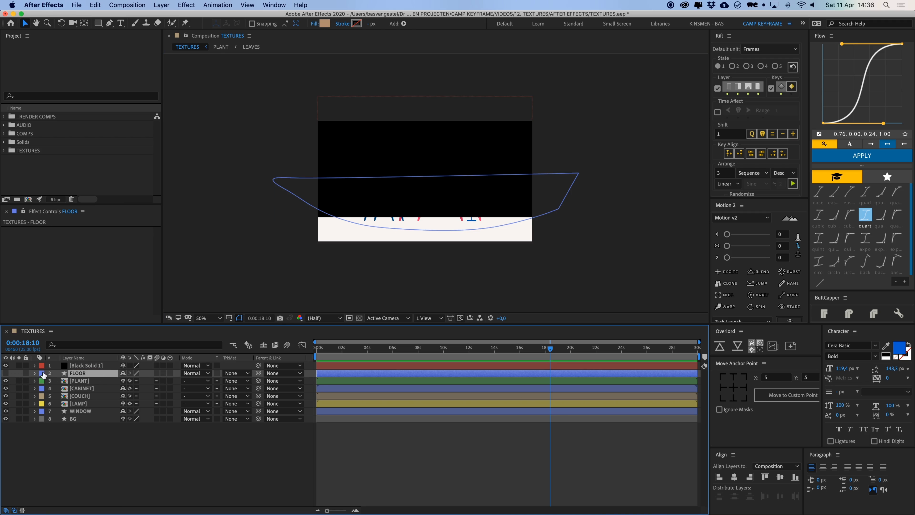
Rename the black solid to MATTE and lower its bottom edge to the base of the furniture legs.
key("period")
key("period")
left_click_drag(429, 260, 451, 151)
left_click(465, 487)
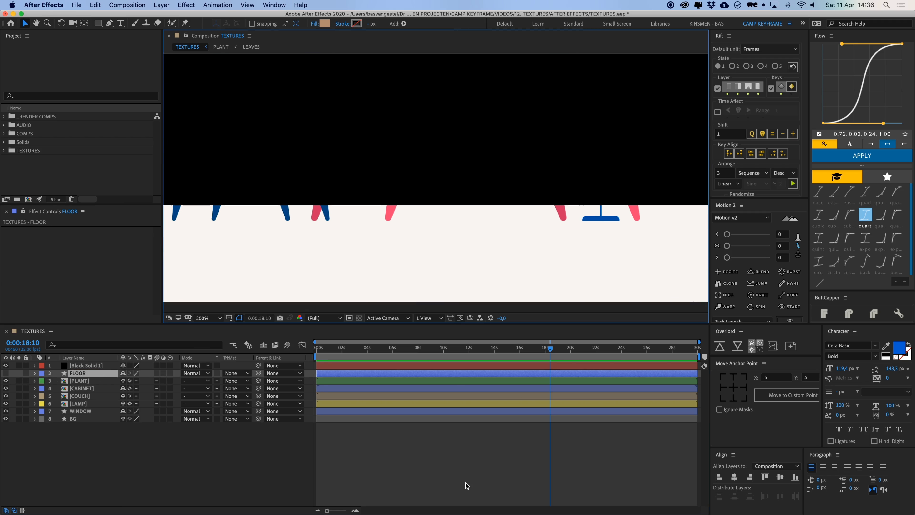
left_click(93, 366)
key("Return")
type("MA")
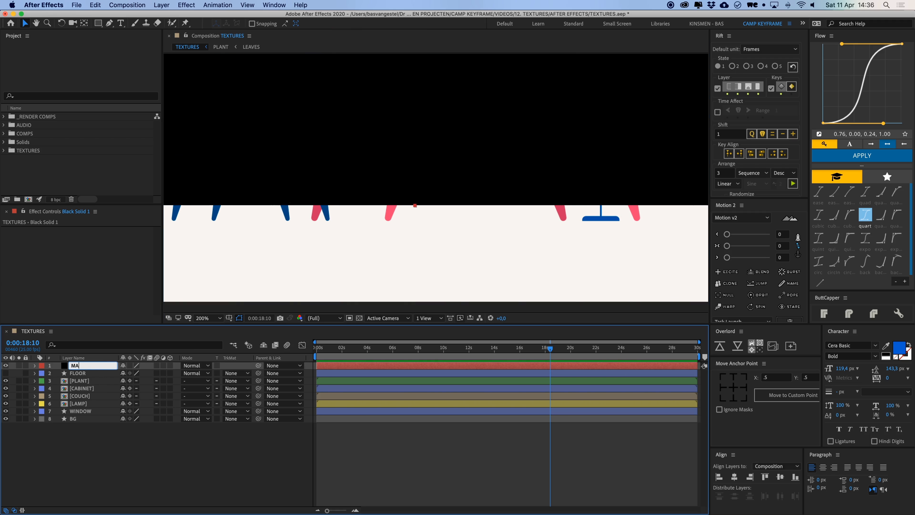
type("TTE")
key("Return")
left_click_drag(470, 162, 467, 177)
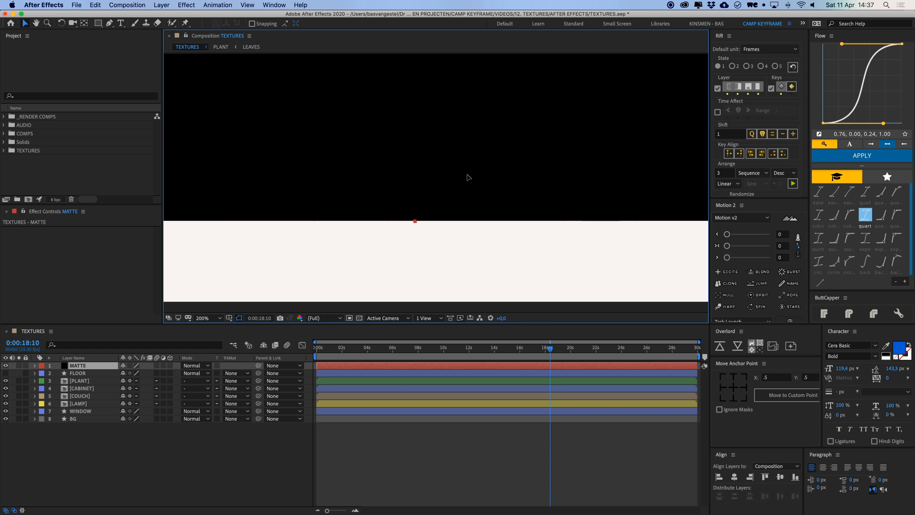
left_click(401, 447)
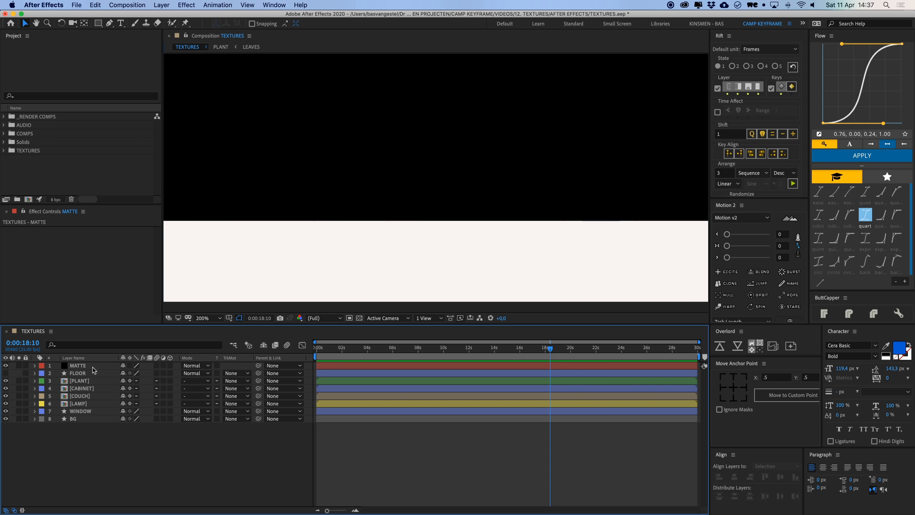
Move the MATTE solid down so its top edge lines up with the base of the furniture legs.
scroll(349, 230, "down", 1)
key("space")
left_click_drag(374, 188, 367, 237)
key("space")
left_click_drag(444, 191, 445, 178)
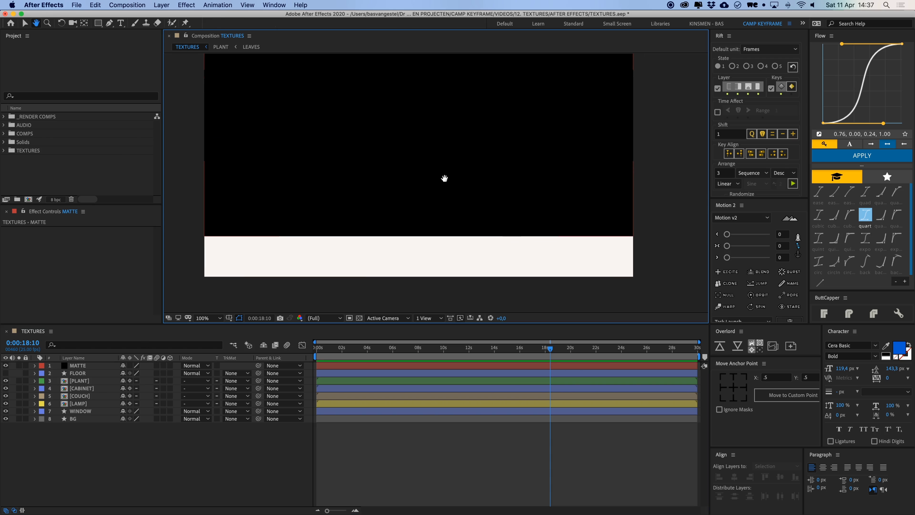
left_click_drag(438, 93, 425, 295)
left_click_drag(421, 230, 420, 255)
key("space")
scroll(420, 256, "up", 2)
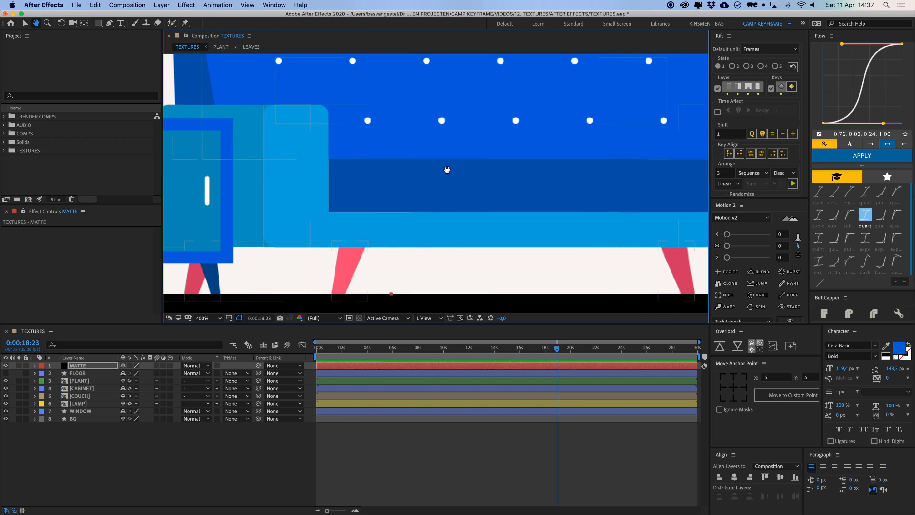
left_click_drag(462, 192, 461, 209)
key("comma")
key("comma")
Show the FLOOR layer again and set its track matte to Alpha Matte "MATTE".
left_click(5, 373)
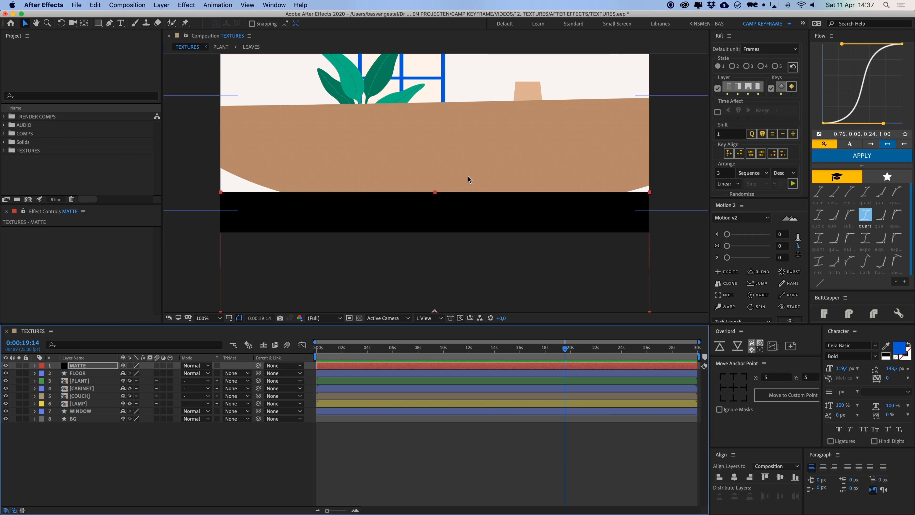
left_click(85, 374)
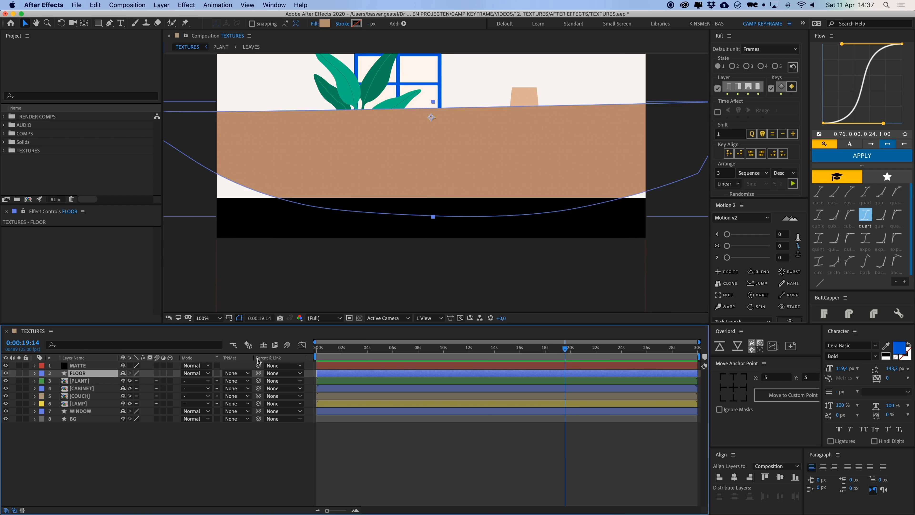
left_click(236, 373)
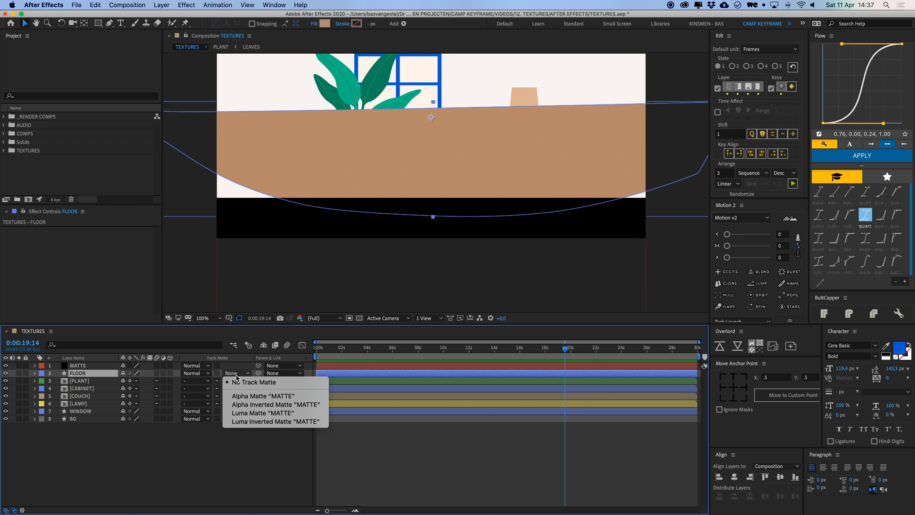
left_click(249, 396)
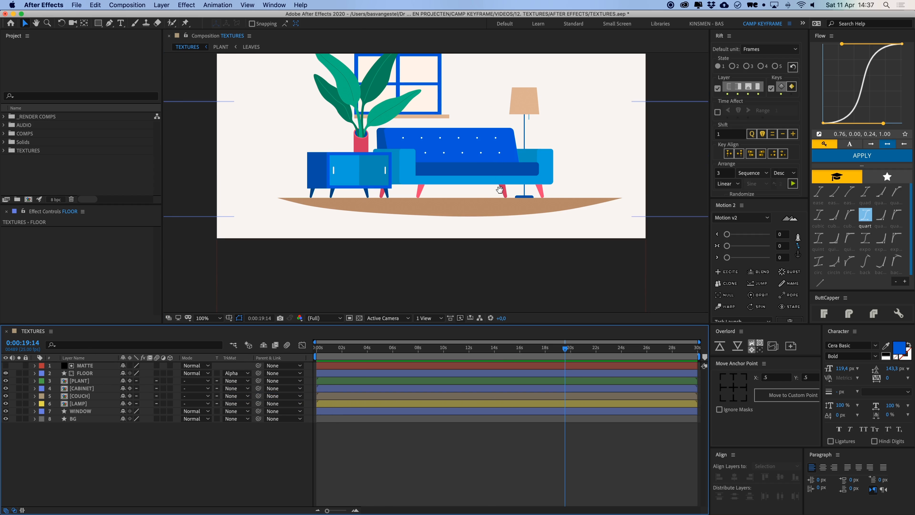
left_click_drag(500, 189, 501, 209)
Lock the MATTE layer.
left_click(80, 366)
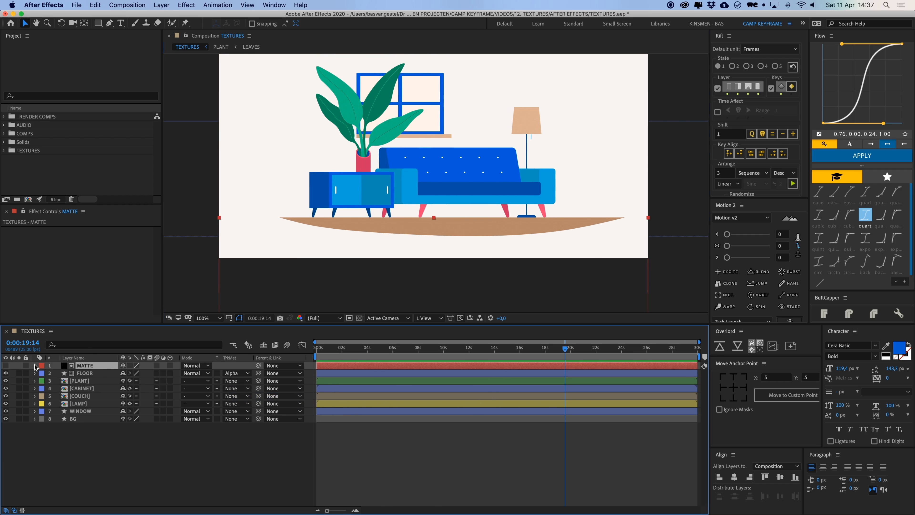
left_click(36, 367)
left_click(50, 361)
left_click(26, 366)
Reshape the FLOOR path into a shallower curve by raising its lowest middle point and spreading its left point outward.
left_click_drag(439, 217, 434, 226)
left_click(437, 240)
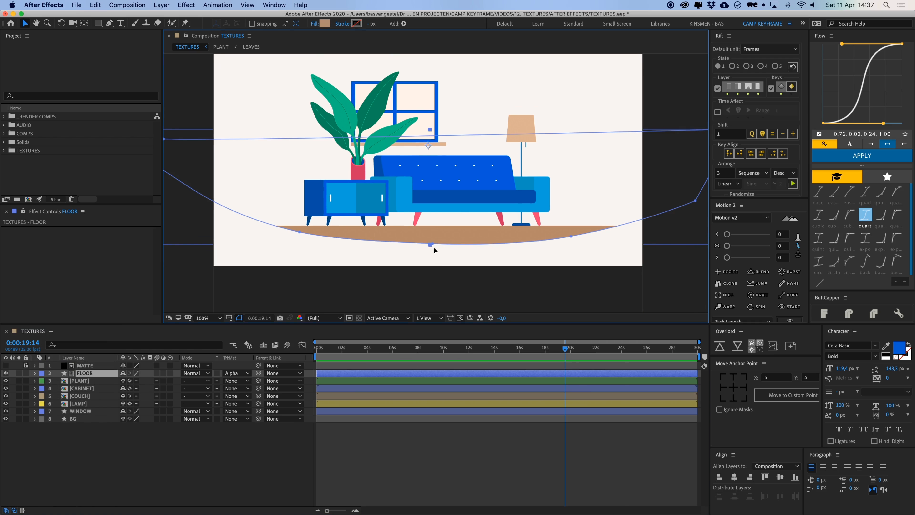
left_click(431, 244)
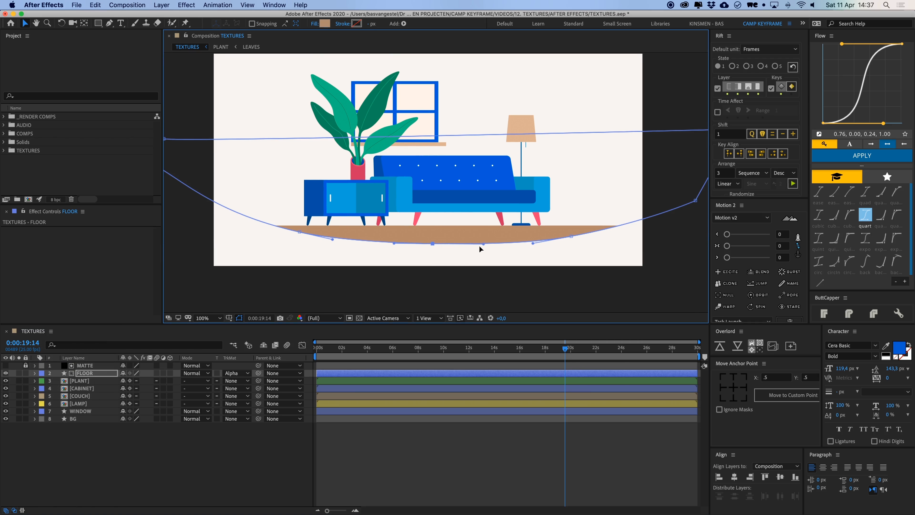
left_click_drag(483, 244, 479, 246)
left_click_drag(299, 232, 280, 232)
left_click_drag(432, 243, 433, 237)
left_click_drag(533, 244, 569, 231)
left_click_drag(479, 240, 484, 239)
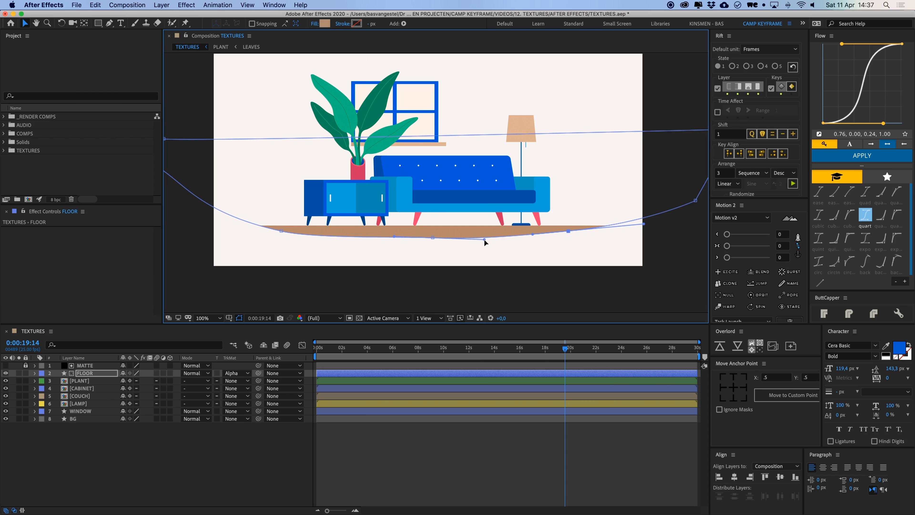
Apply a Fast Box Blur effect to the FLOOR layer with a Blur Radius of 25.
left_click(181, 5)
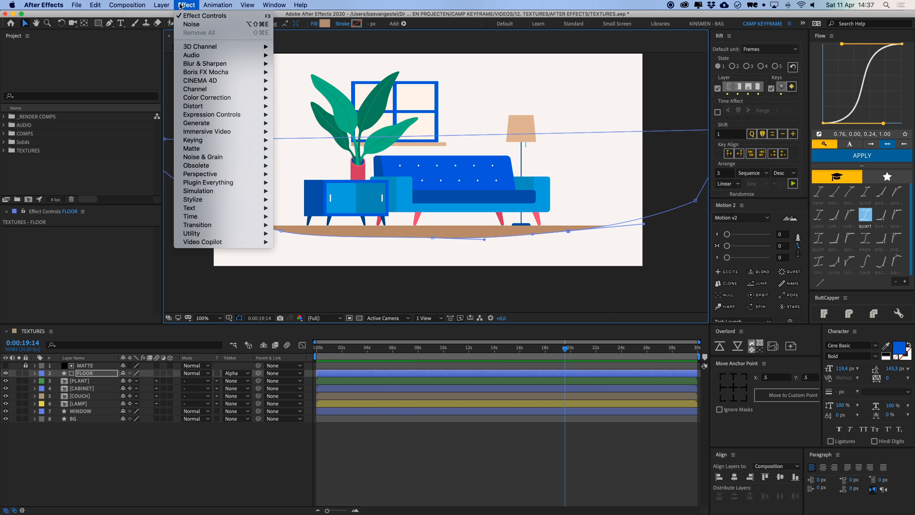
mouse_move(220, 64)
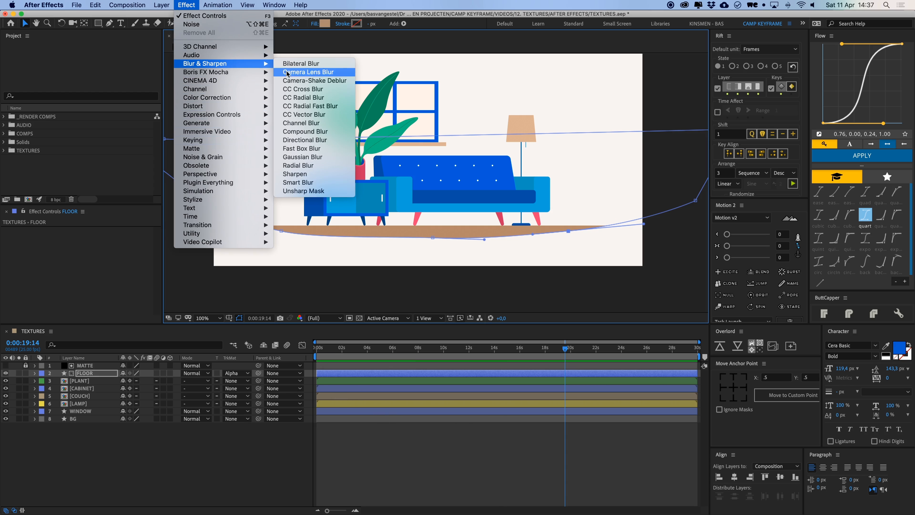
left_click(304, 149)
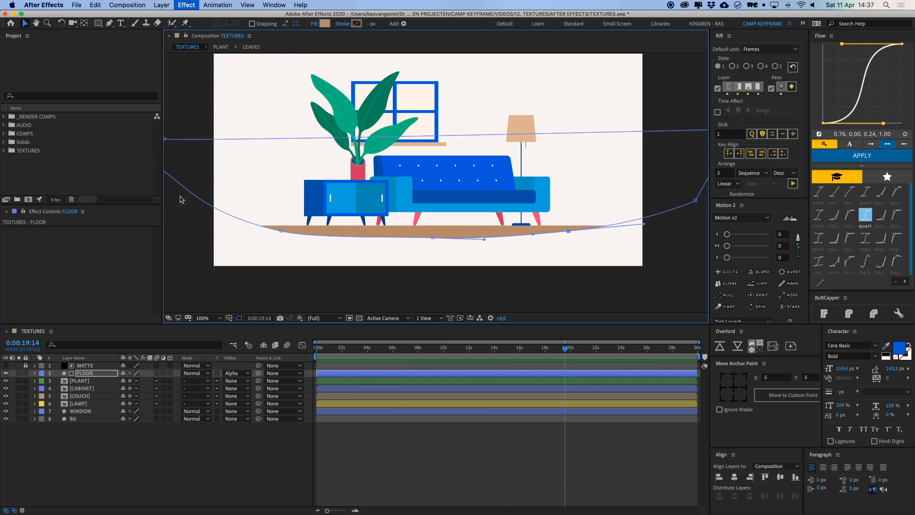
left_click_drag(93, 238, 104, 239)
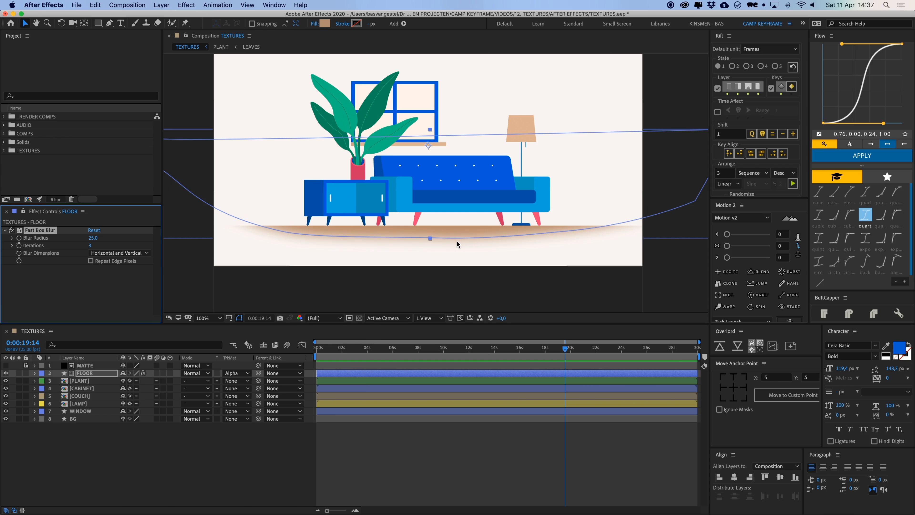
Narrow the blurred floor by moving the FLOOR path's points on both sides inward.
left_click(431, 238)
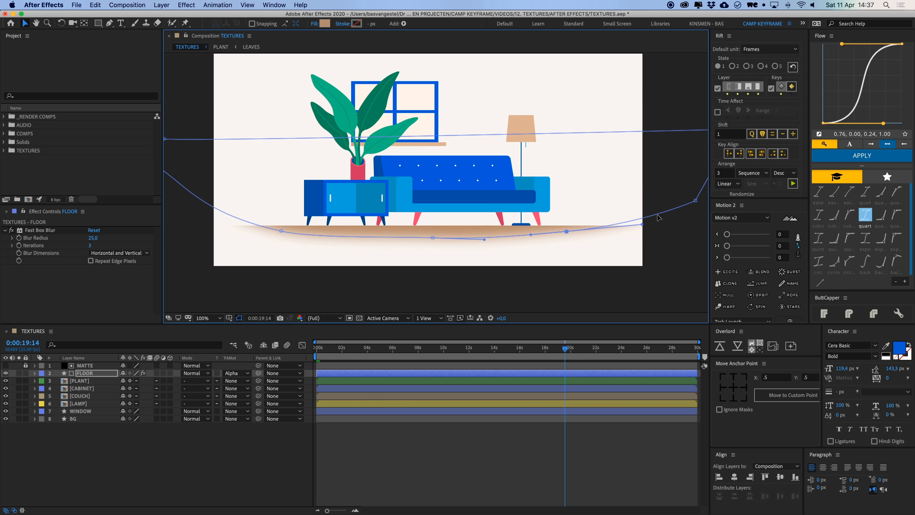
left_click_drag(696, 200, 654, 185)
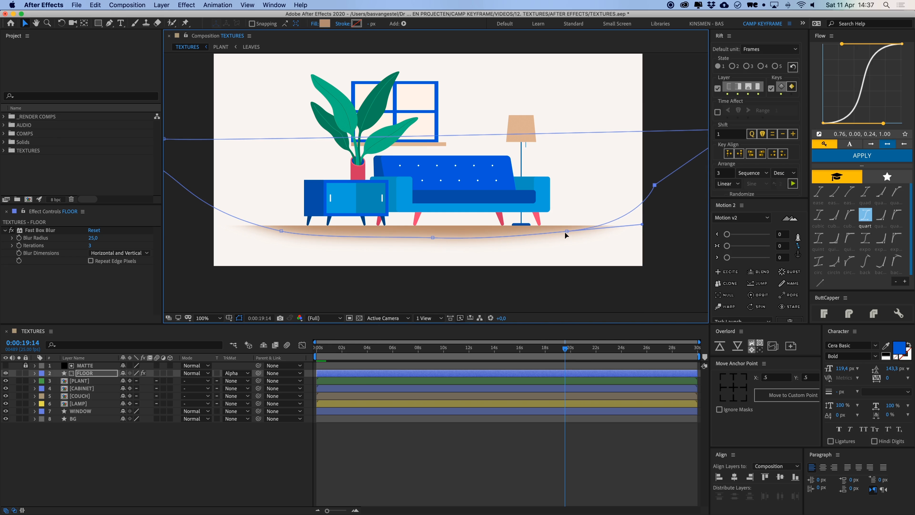
left_click_drag(567, 232, 547, 231)
left_click_drag(281, 231, 312, 234)
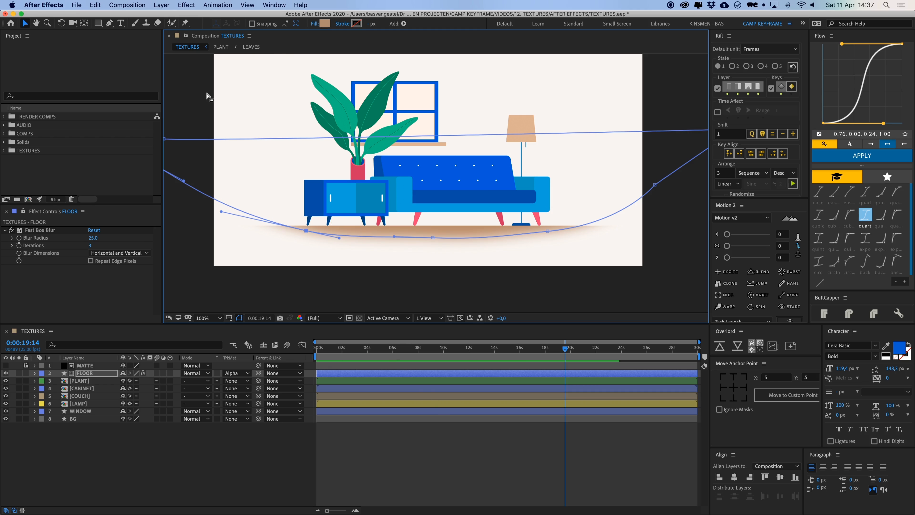
Apply a Noise Alpha effect to the FLOOR layer with an Amount of 33%.
left_click(186, 5)
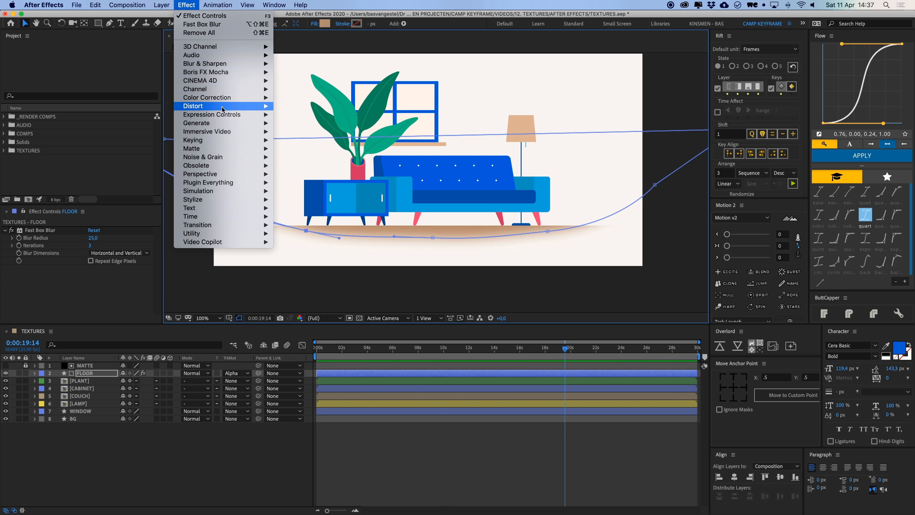
mouse_move(223, 157)
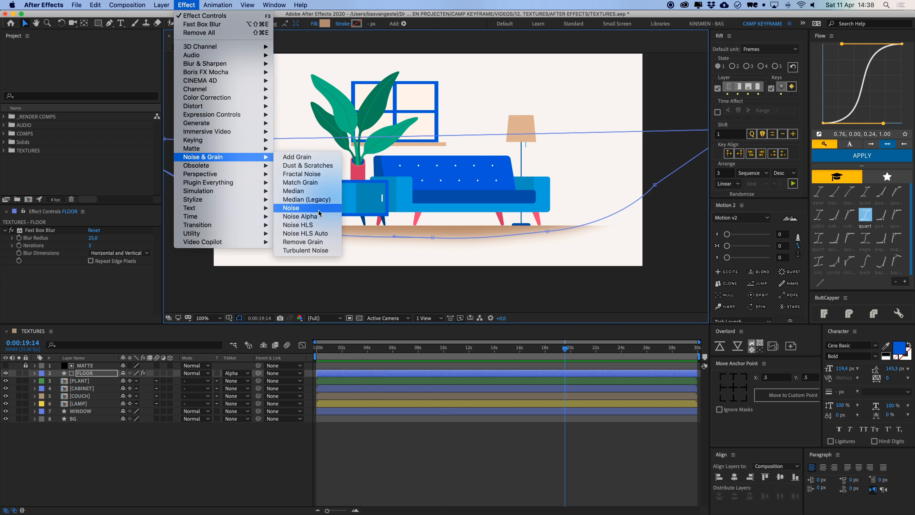
left_click(323, 216)
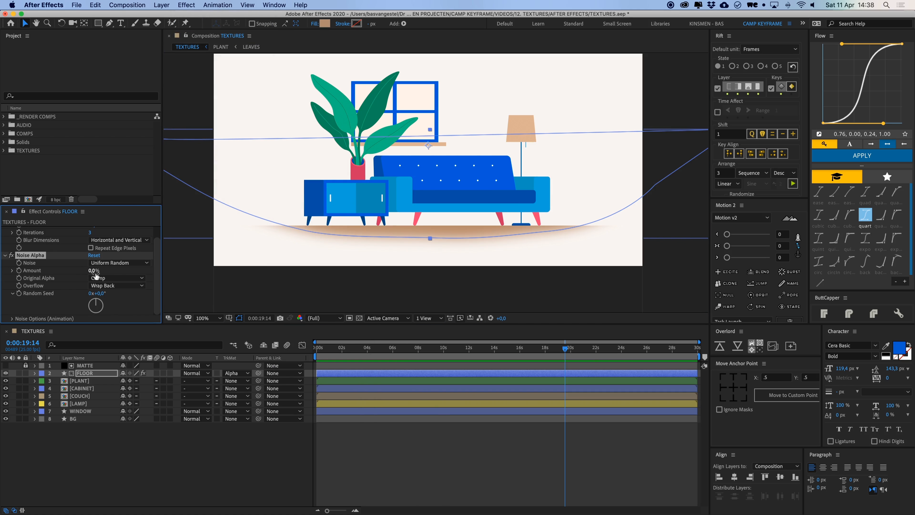
left_click_drag(92, 271, 99, 271)
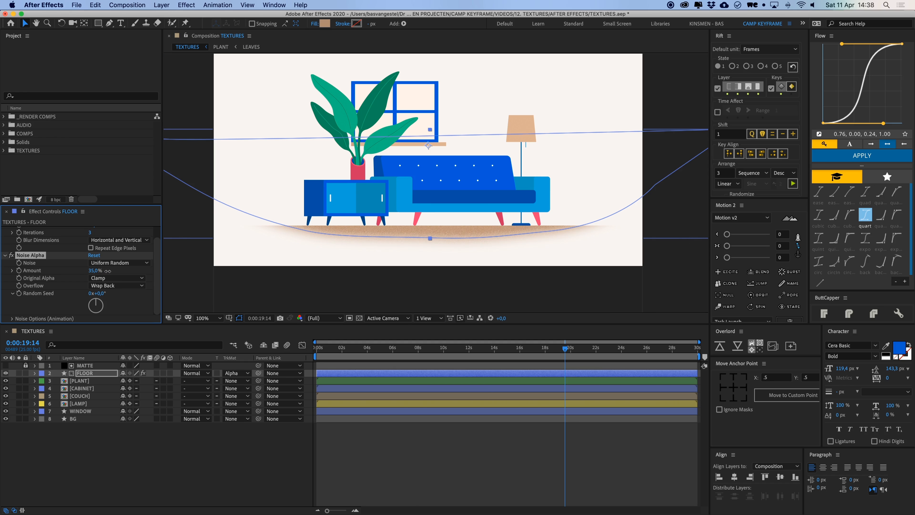
left_click(338, 423)
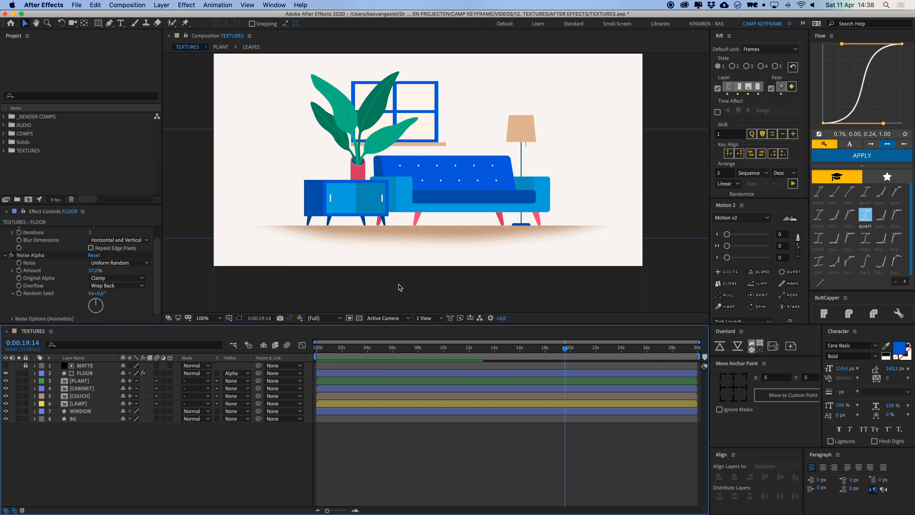
key("space")
left_click_drag(449, 226, 453, 233)
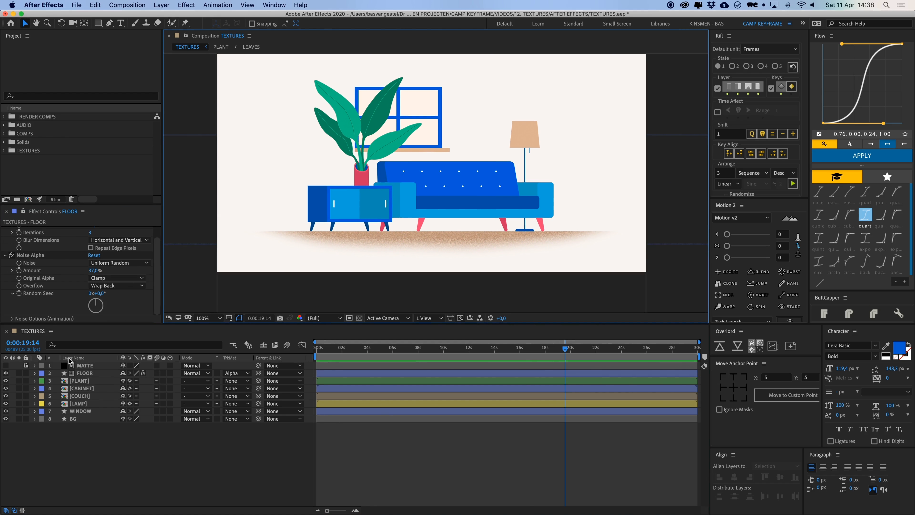
left_click(86, 373)
mouse_move(95, 271)
left_mouse_down()
mouse_move(154, 275)
mouse_move(95, 274)
left_mouse_up()
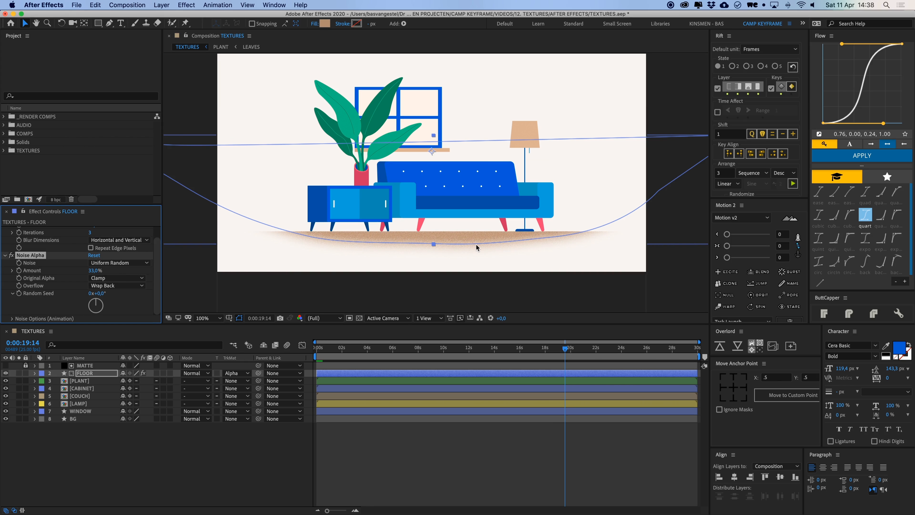
Make the floor thinner by raising the middle, right and left points of the FLOOR path's lower curve.
left_click_drag(433, 244, 434, 239)
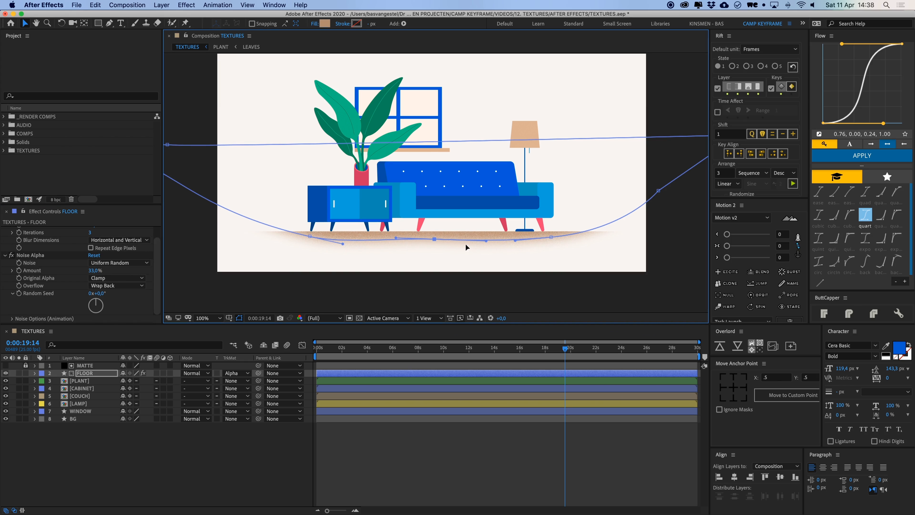
left_click_drag(552, 237, 554, 232)
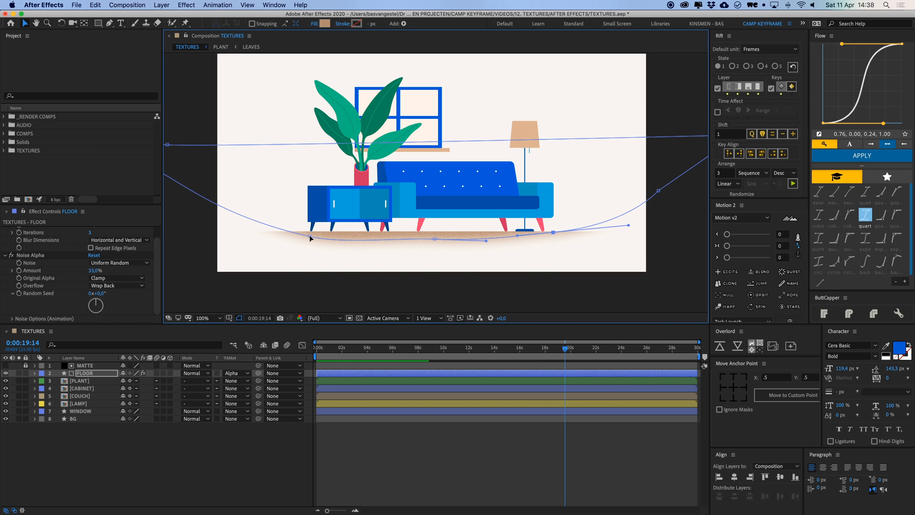
left_click_drag(310, 234, 298, 229)
left_click(467, 435)
left_click_drag(486, 205, 487, 218)
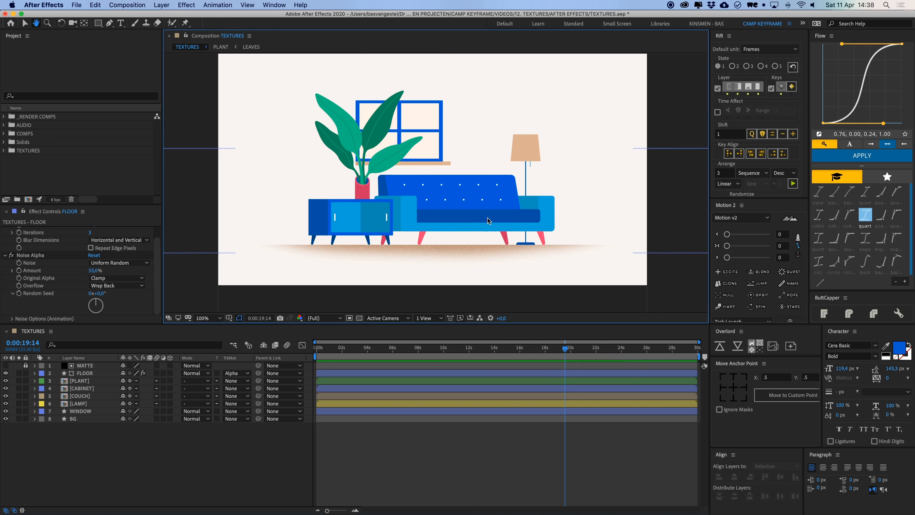
left_click_drag(403, 258, 405, 239)
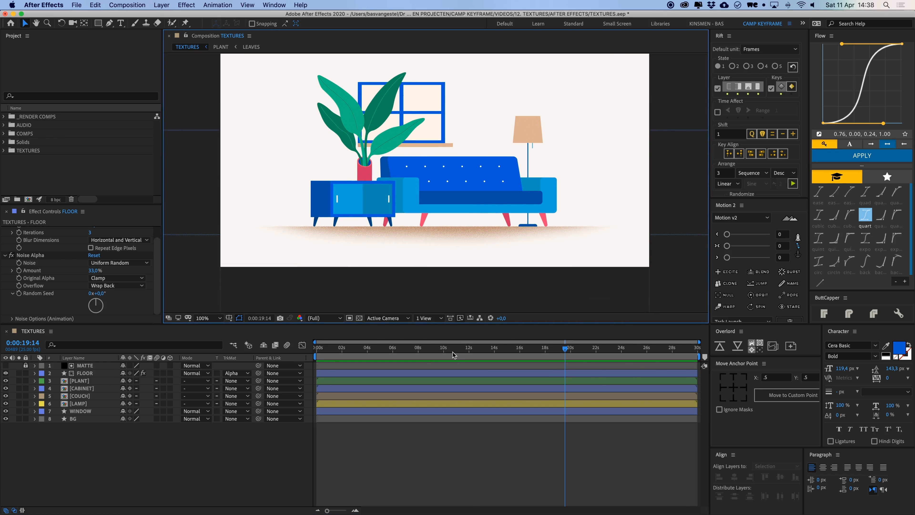
Play the composition from its start and examine the floor's grain up close.
left_click_drag(452, 352, 317, 351)
key("space")
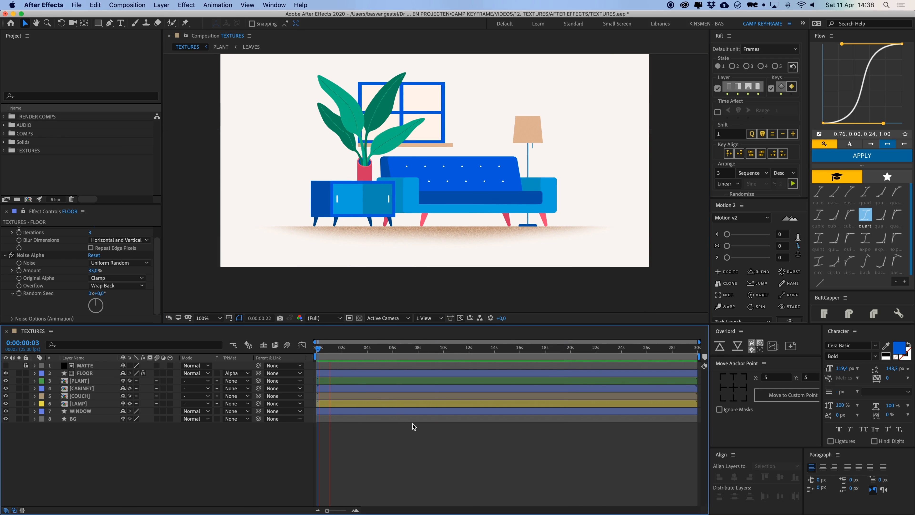
scroll(419, 234, "up", 3)
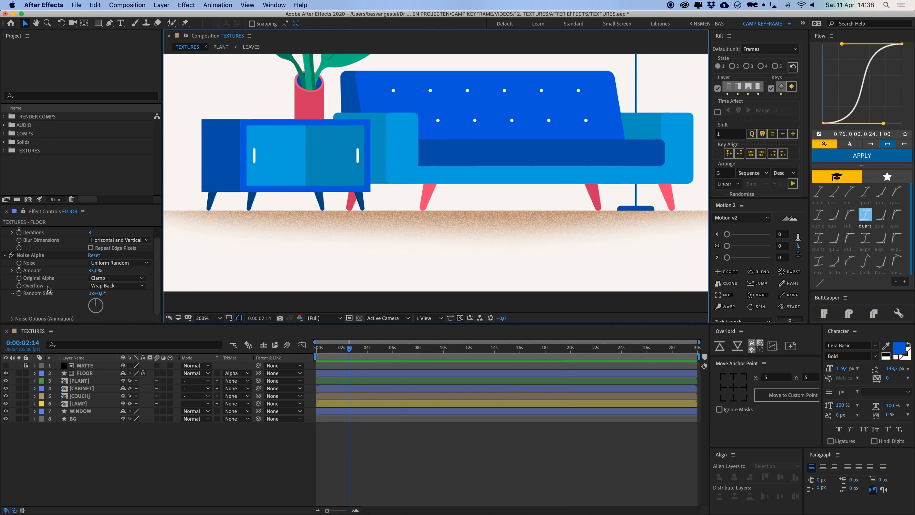
Try a different Random Seed for the floor's Noise Alpha effect, then undo the change.
left_click(38, 256)
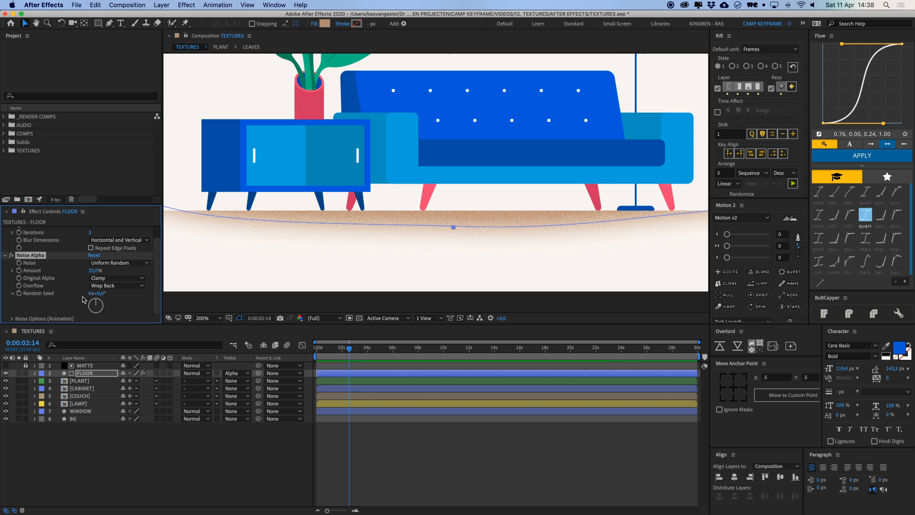
left_click_drag(101, 293, 111, 294)
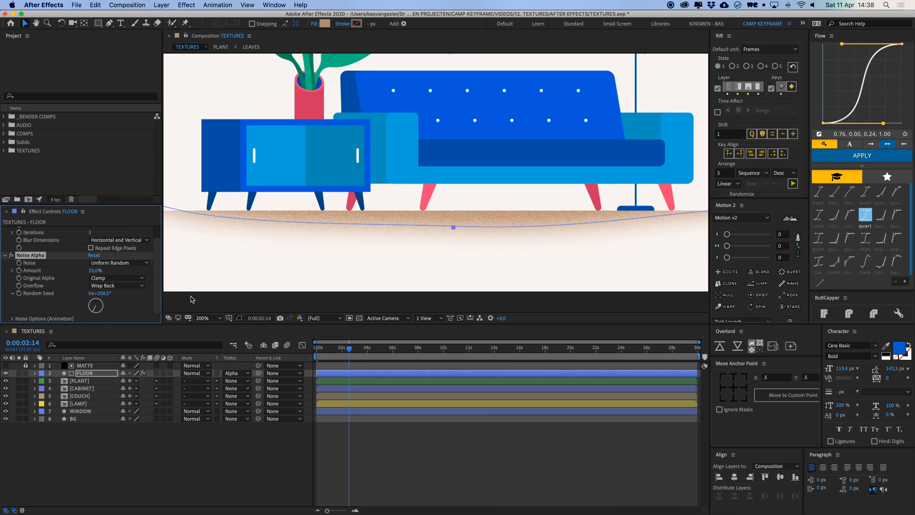
left_click_drag(192, 298, 122, 305)
key("super+z")
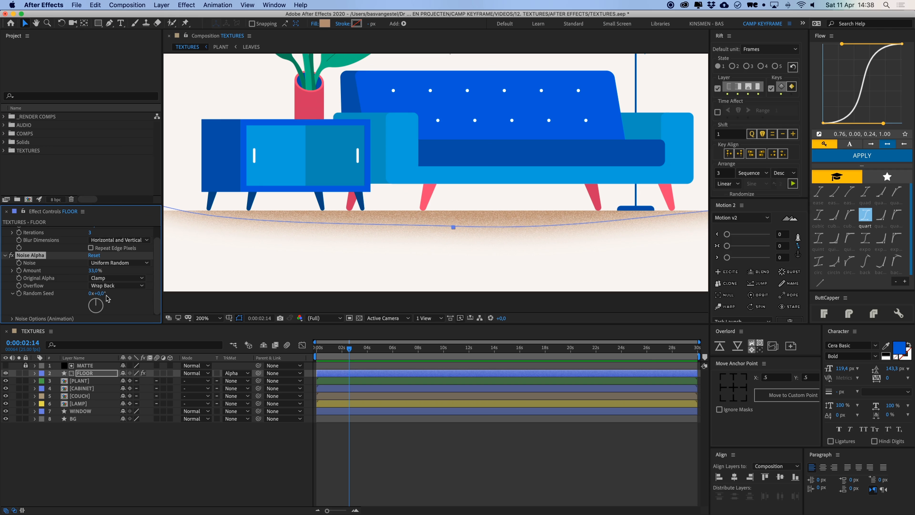
Add the expression posterizeTime(6); time*500 to the Random Seed of FLOOR's Noise Alpha effect and collapse the layer.
left_click(19, 293, "alt")
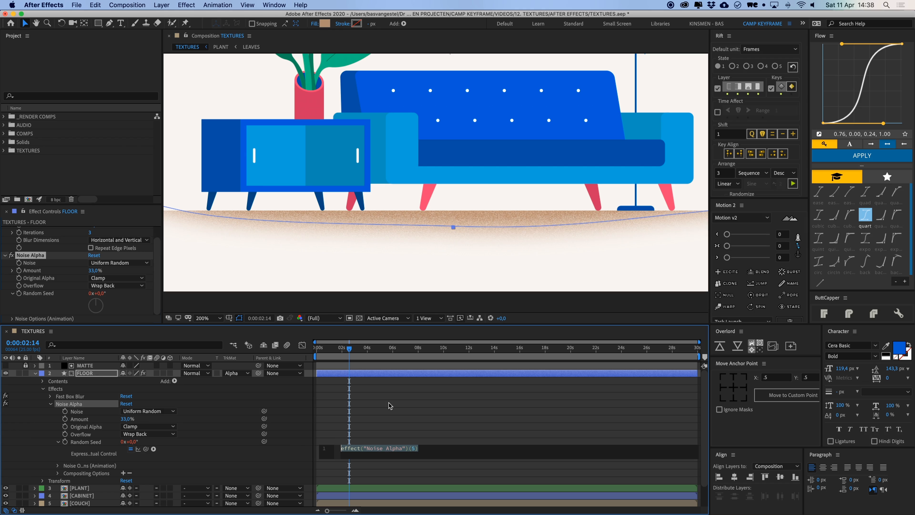
type("poste")
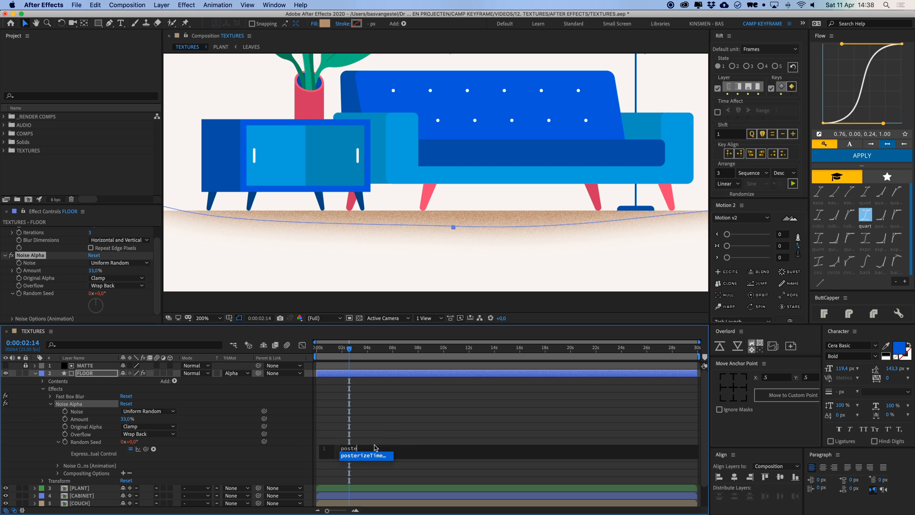
key("Return")
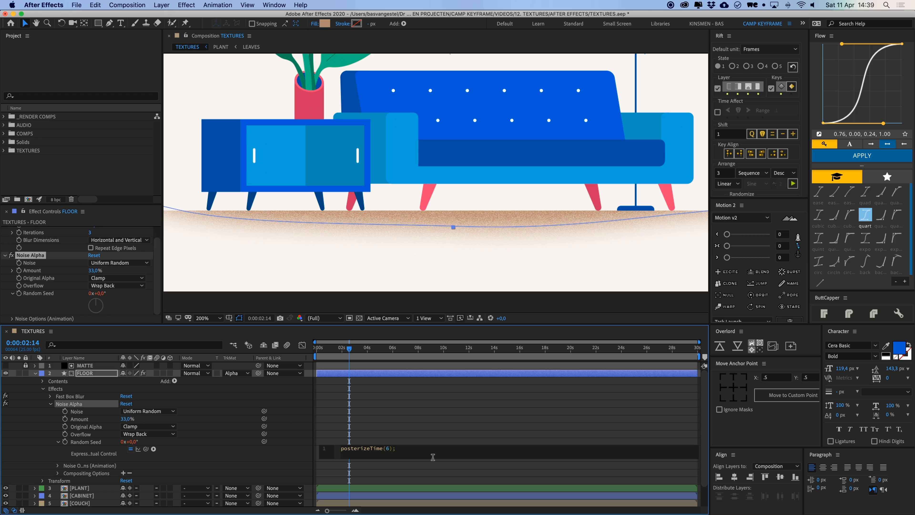
type("time*500")
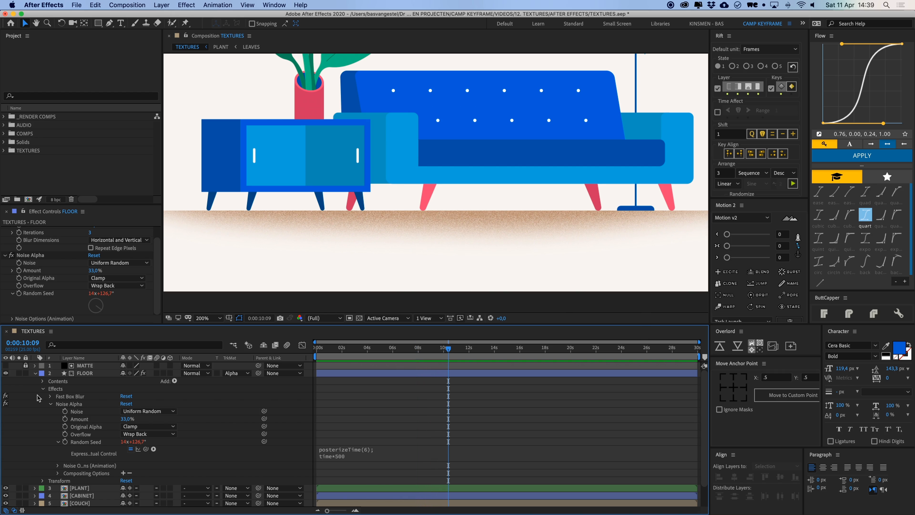
left_click(36, 373)
Play the composition to check the animated grain on the whole floor.
scroll(447, 224, "down", 1)
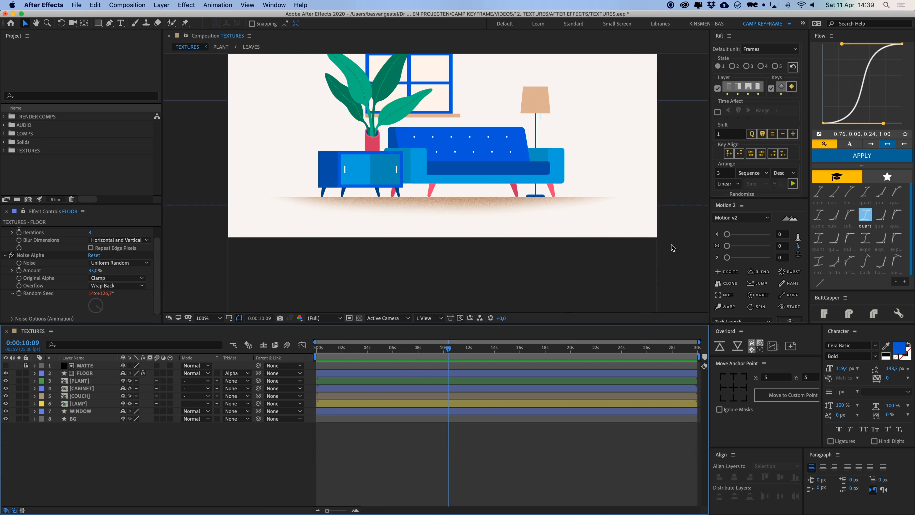
key("space")
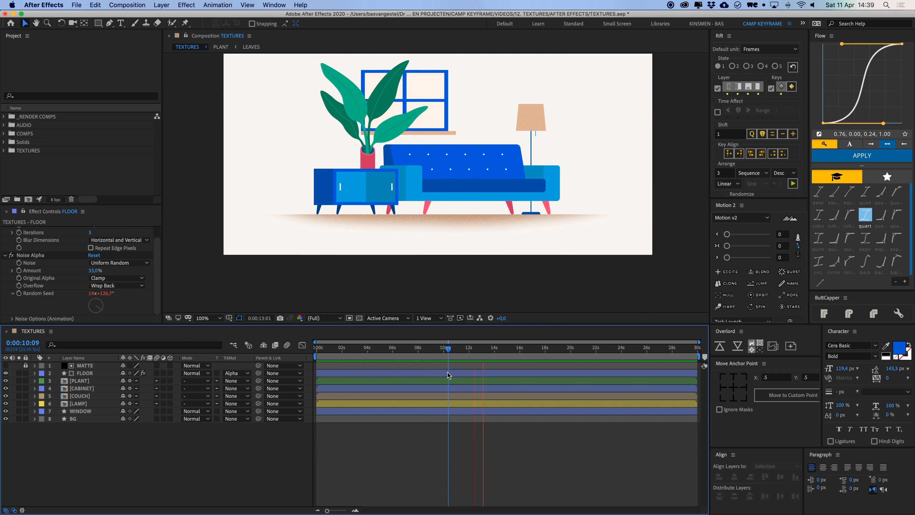
key("space")
left_click_drag(474, 222, 466, 230)
left_click_drag(524, 189, 491, 198)
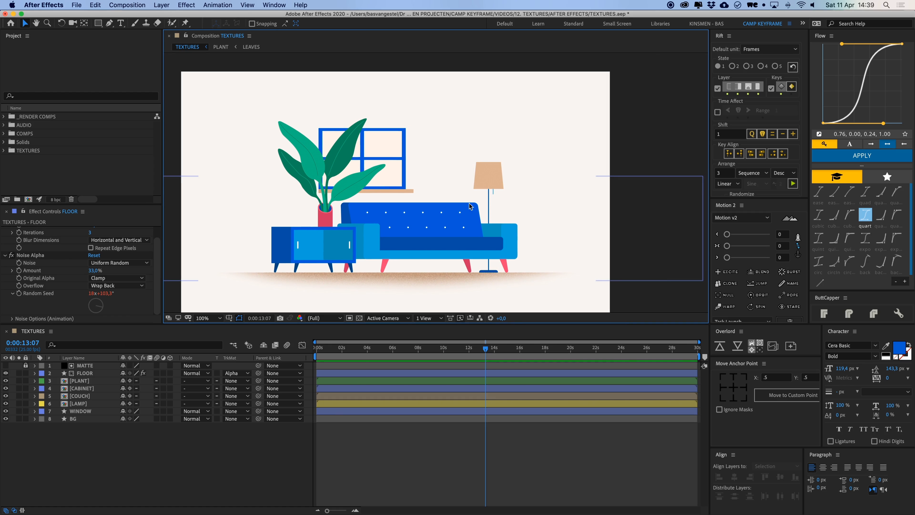
Lock the WINDOW and BG layers and open the LAMP precomposition.
left_click(79, 410)
left_click_drag(27, 413, 28, 418)
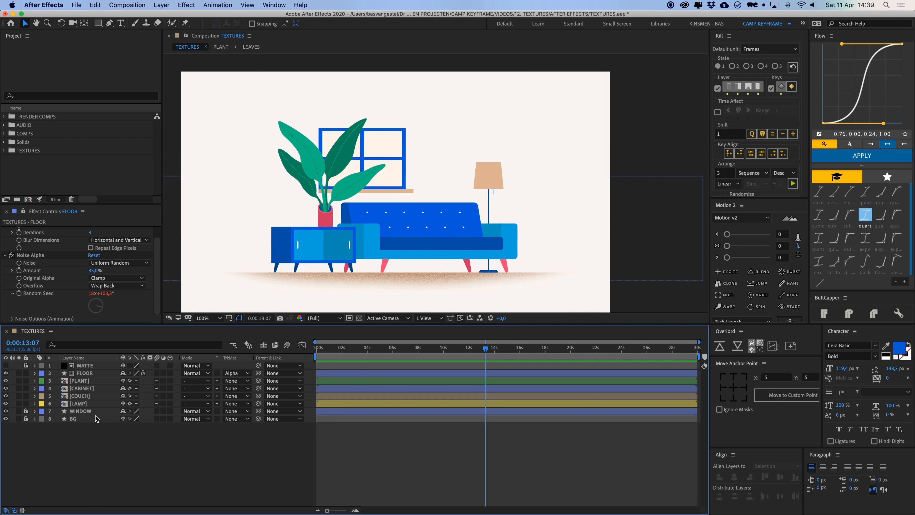
double_click(81, 403)
left_click(592, 172)
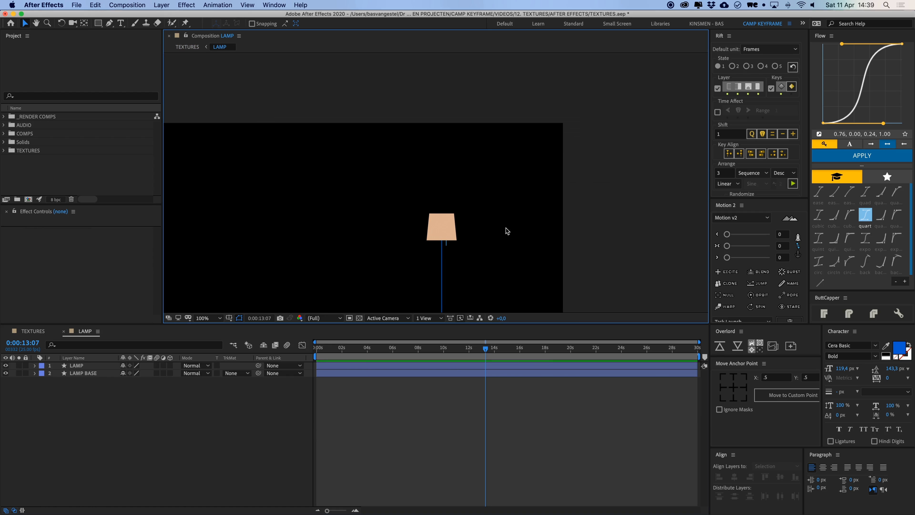
Draw a closed freeform shape with the Pen tool, its curved edge crossing the lower right half of the lampshade.
key("period")
key("period")
key("space")
left_click_drag(505, 227, 501, 171)
key("comma")
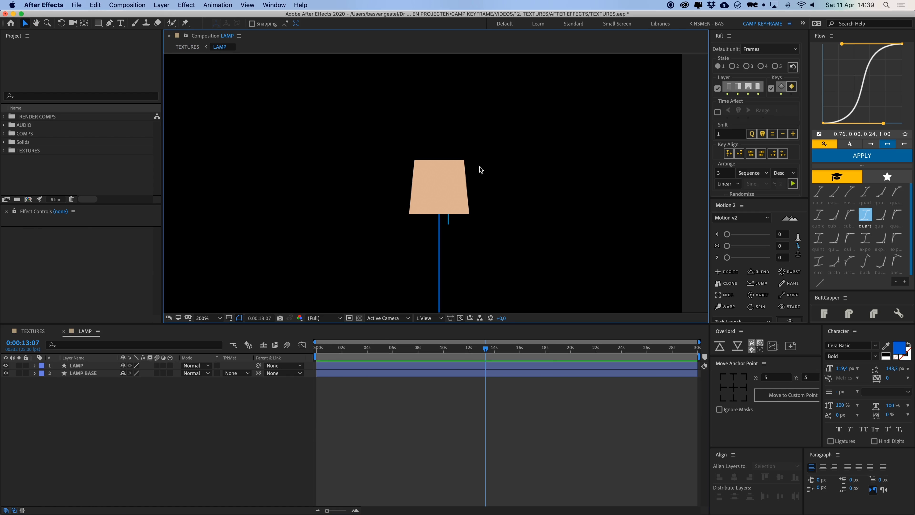
left_click(110, 24)
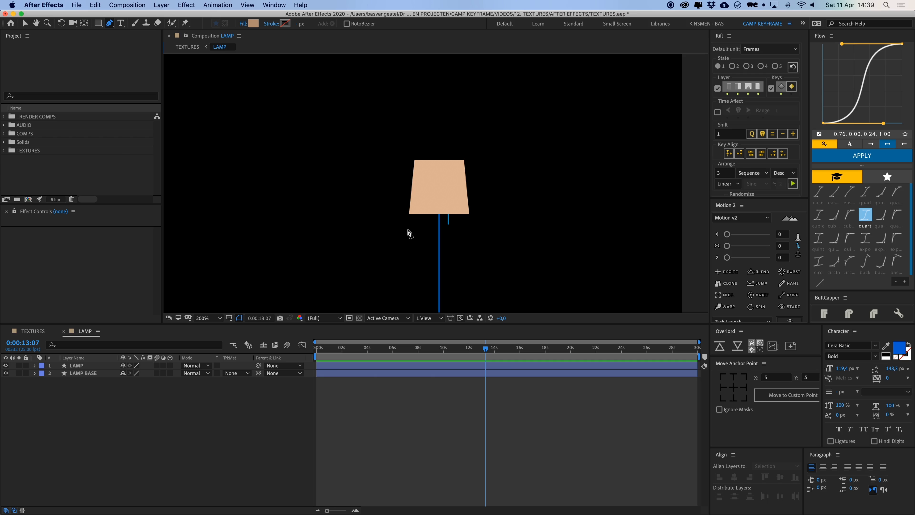
left_click(398, 220)
left_click_drag(476, 147, 496, 84)
left_click_drag(585, 173, 586, 182)
left_click_drag(571, 276, 564, 276)
left_click(373, 277)
left_click_drag(345, 230, 360, 229)
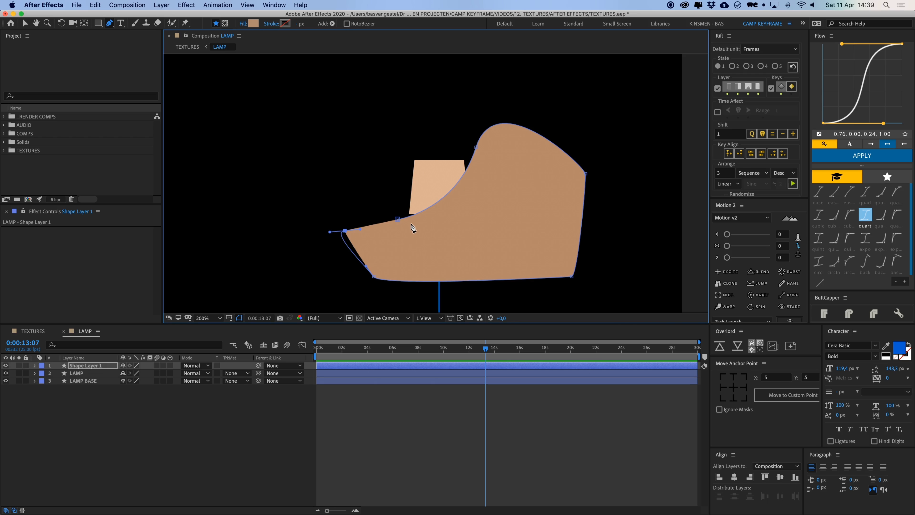
left_click(398, 219)
Reposition the new shape slightly higher so its curved edge cuts diagonally across the lampshade.
key("v")
left_click(506, 231)
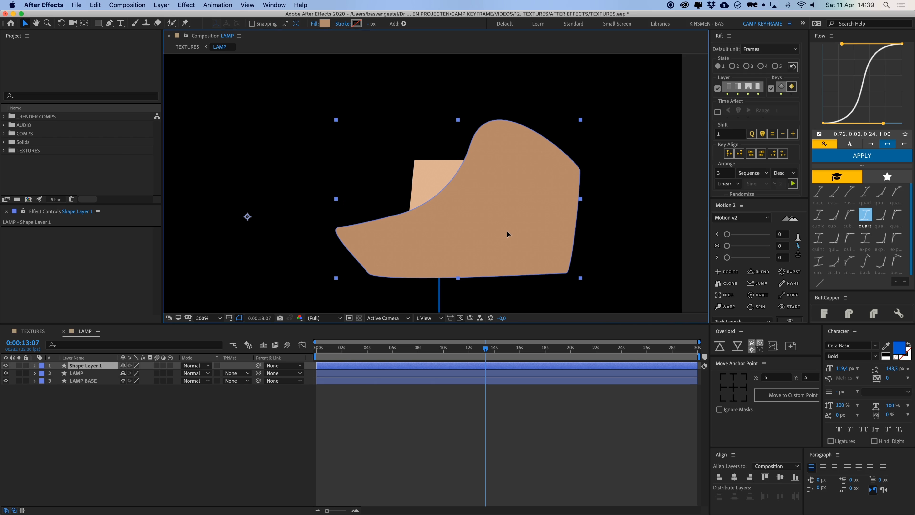
left_click_drag(507, 231, 508, 229)
Copy the Fast Box Blur and Noise Alpha effects from FLOOR in TEXTURES and paste them onto the new lamp shape.
left_click(33, 331)
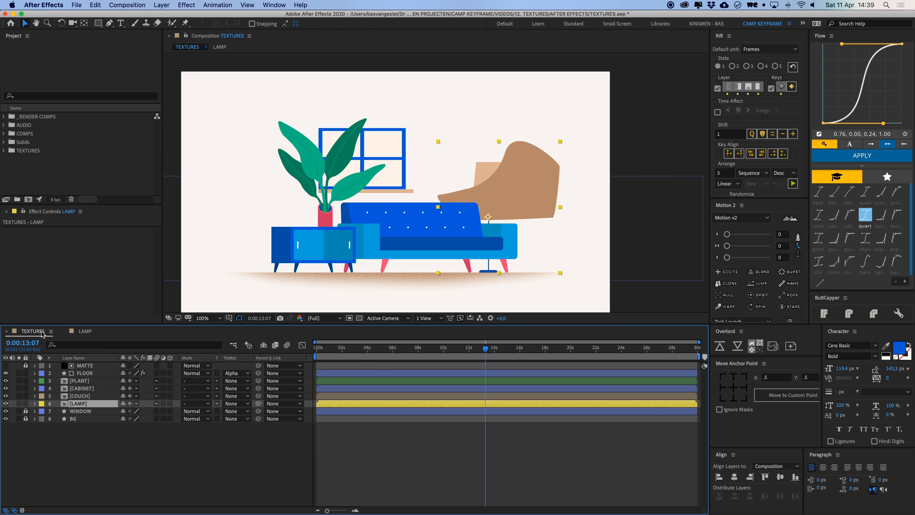
left_click(84, 373)
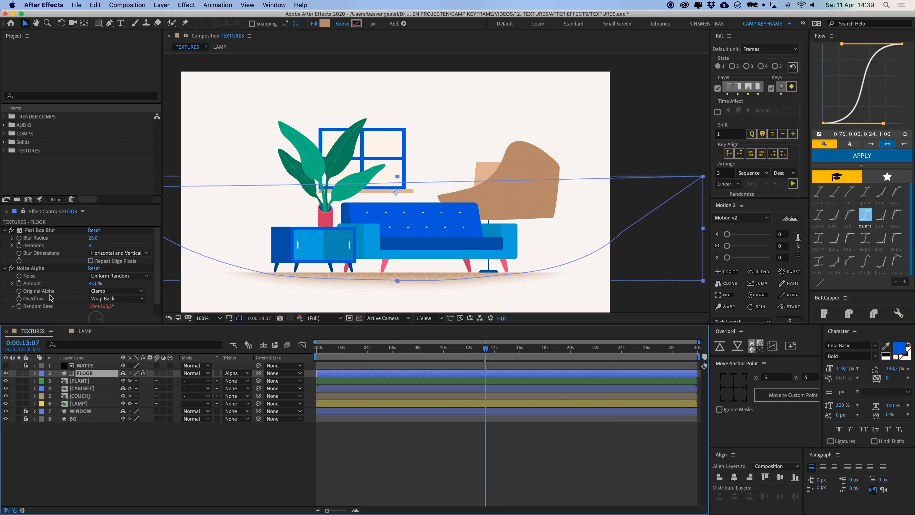
left_click(39, 268)
left_click(40, 231, "shift")
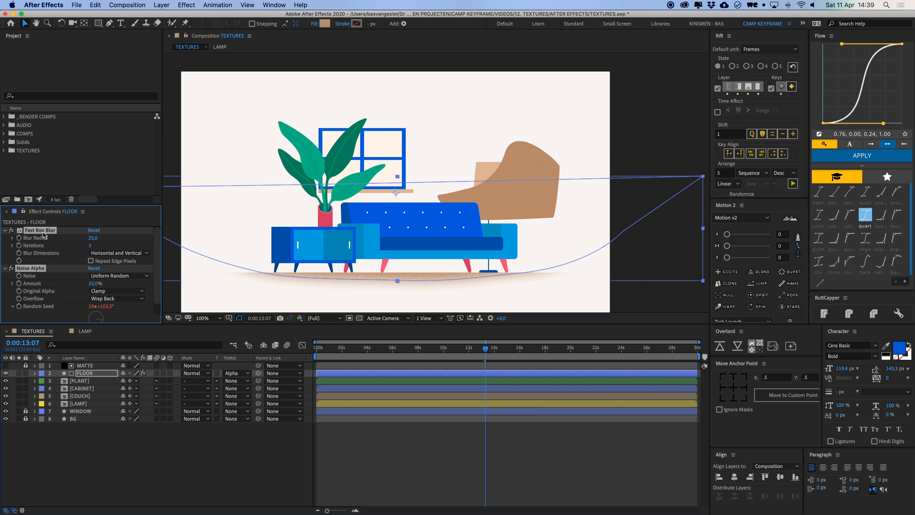
left_click(86, 334)
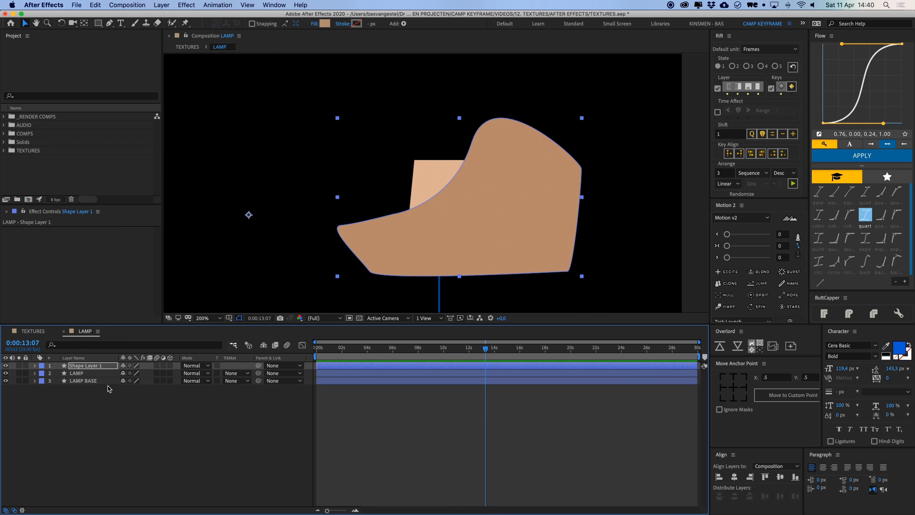
key("super+v")
left_click(97, 392)
Rename the shape layer GRAIN and move it slightly lower over the lampshade.
left_click(96, 367)
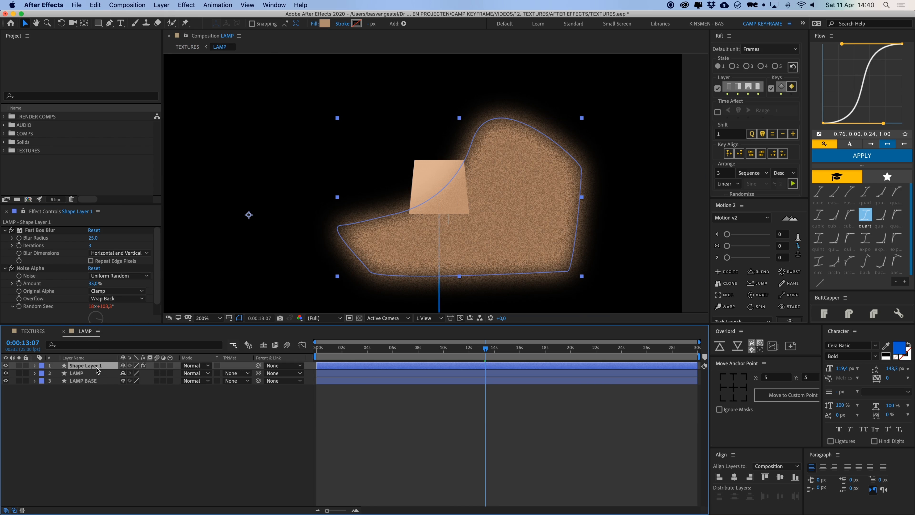
key("Return")
type("GRAIN")
key("Return")
left_click(160, 422)
left_click_drag(529, 229, 530, 234)
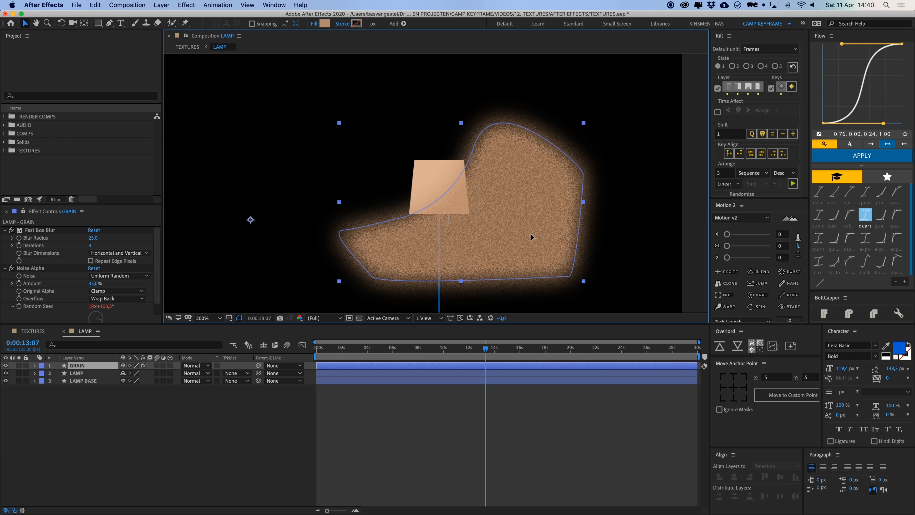
left_click(145, 427)
Try moving the lamp base off to the right of the lampshade, then undo the move.
left_click(82, 374)
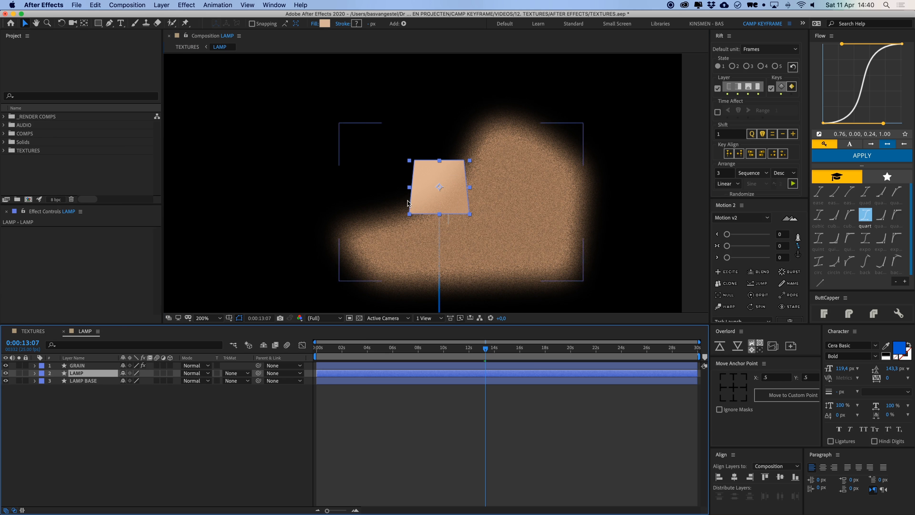
left_click_drag(440, 218, 427, 108)
left_click_drag(443, 269, 557, 287)
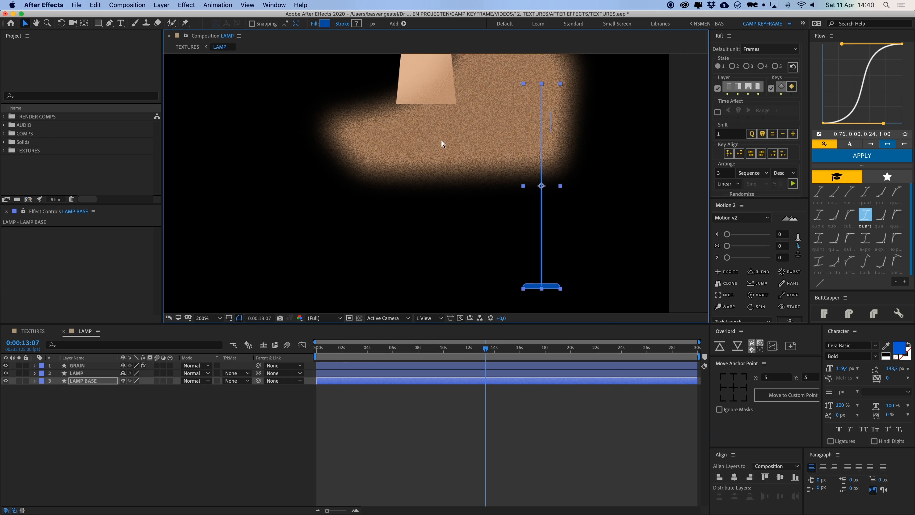
key("super+z")
left_click_drag(437, 95, 435, 148)
left_click(435, 149)
left_click(392, 389)
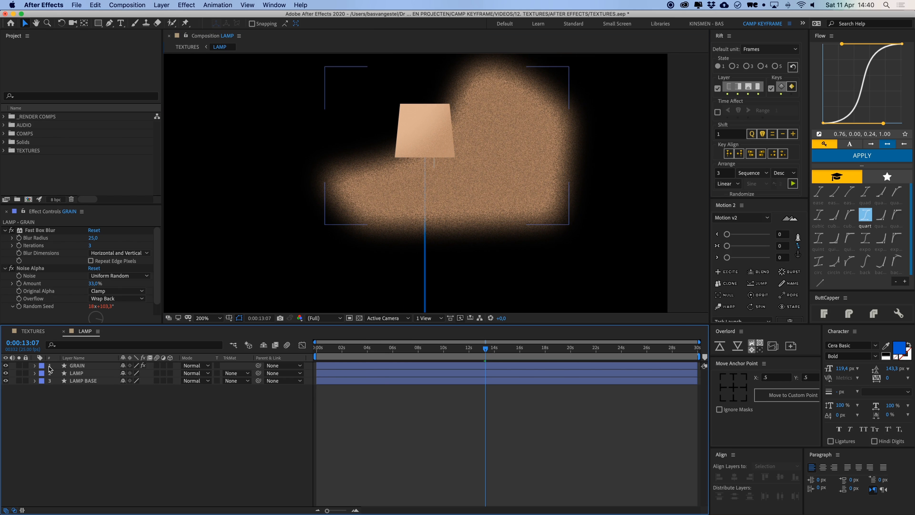
Duplicate the LAMP layer, bring the copy above GRAIN and rename it MATTE.
left_click(93, 375)
key("super+d")
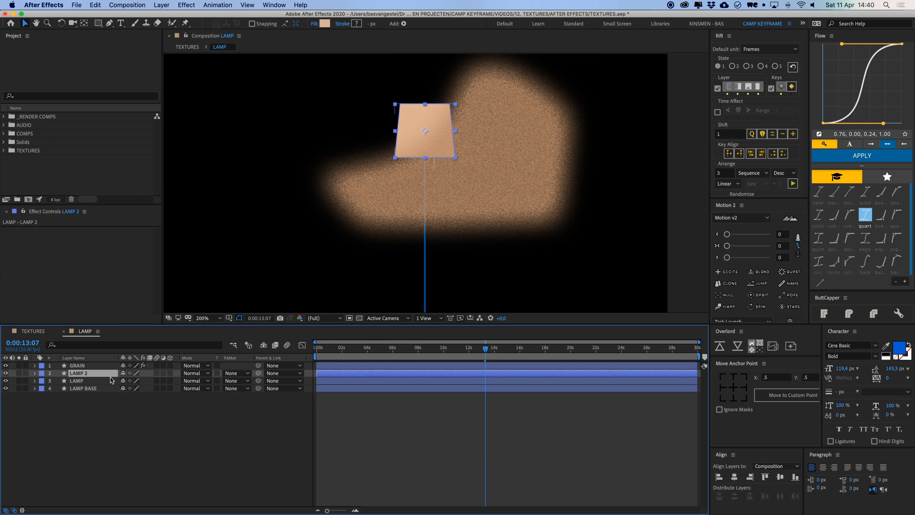
key("super+shift+bracketright")
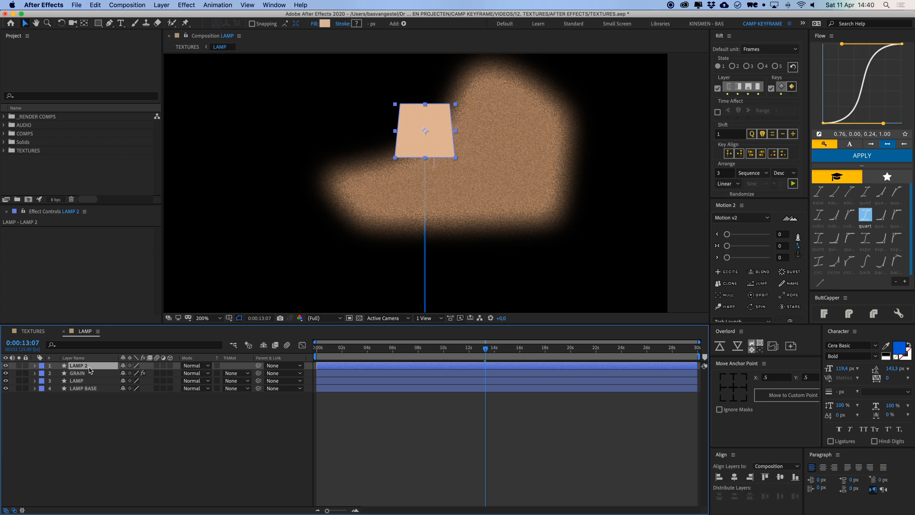
key("Return")
type("MATTE")
key("Return")
Set the track matte of the GRAIN layer to Alpha Matte "MATTE".
left_click(93, 372)
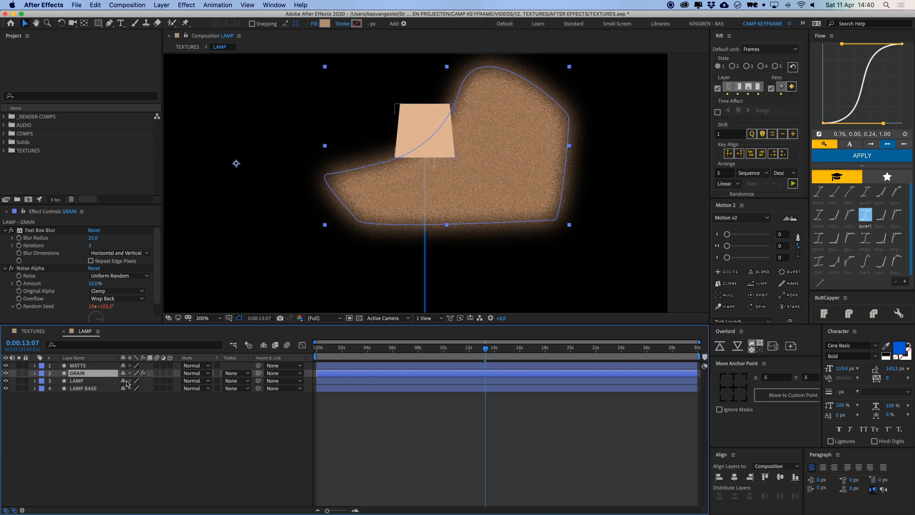
left_click(240, 376)
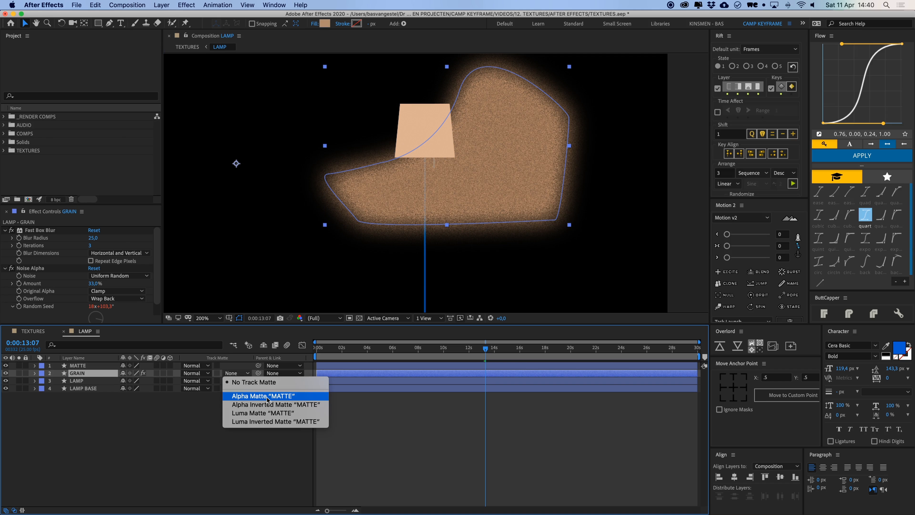
left_click_drag(457, 138, 461, 180)
left_click(545, 415)
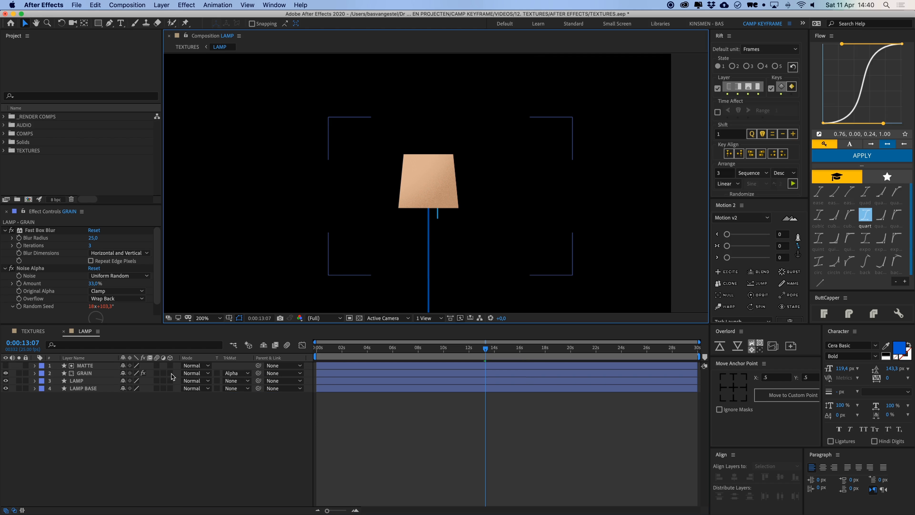
Parent the MATTE and GRAIN layers to LAMP, and parent LAMP to LAMP BASE.
left_click(87, 371)
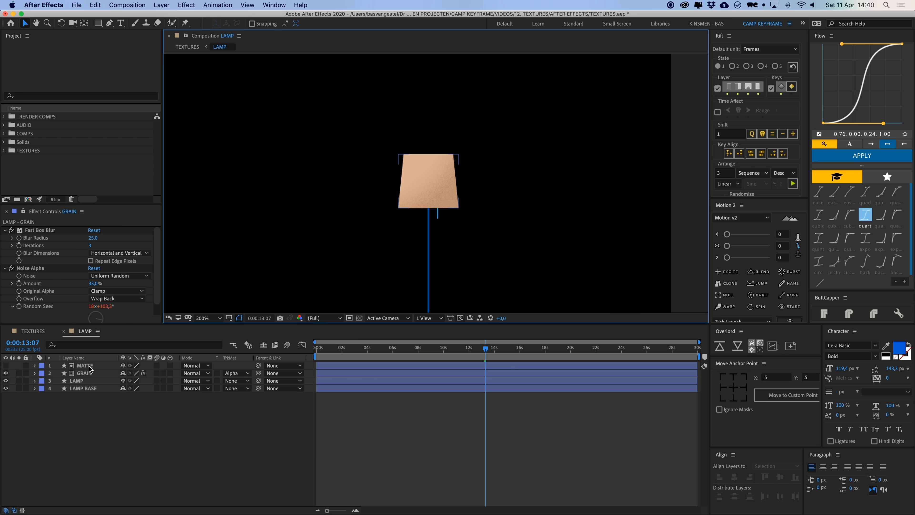
left_click(89, 365, "shift")
mouse_move(259, 373)
left_mouse_down()
mouse_move(228, 385)
mouse_move(256, 388)
left_mouse_up()
left_click(372, 418)
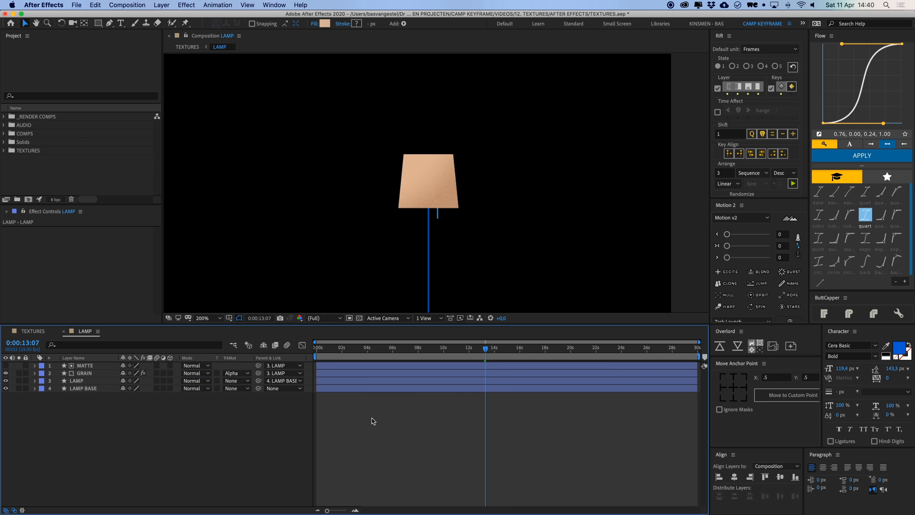
Test the parenting by briefly moving the lamp base and the lampshade, restoring their positions after each test.
scroll(408, 265, "down", 2)
left_click_drag(467, 250, 474, 233)
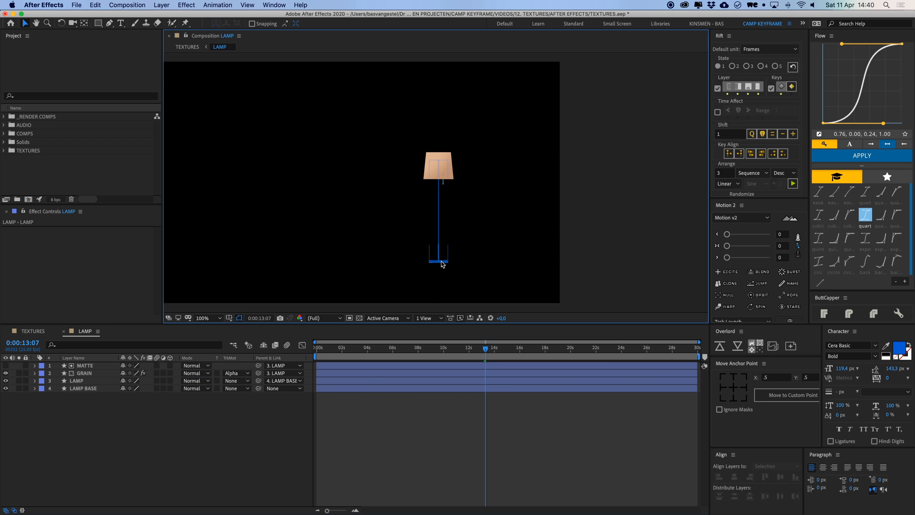
left_click_drag(447, 266, 451, 248)
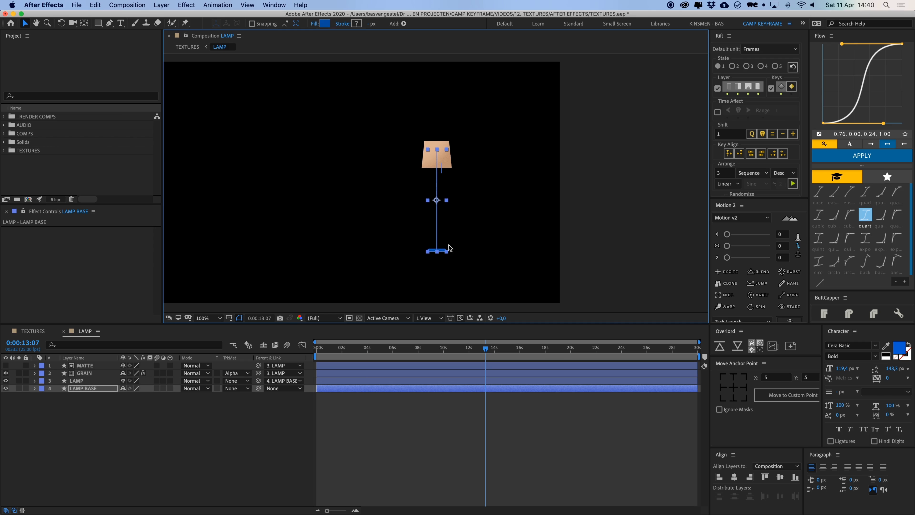
scroll(451, 248, "up", 2)
left_click(119, 402)
left_click(119, 380)
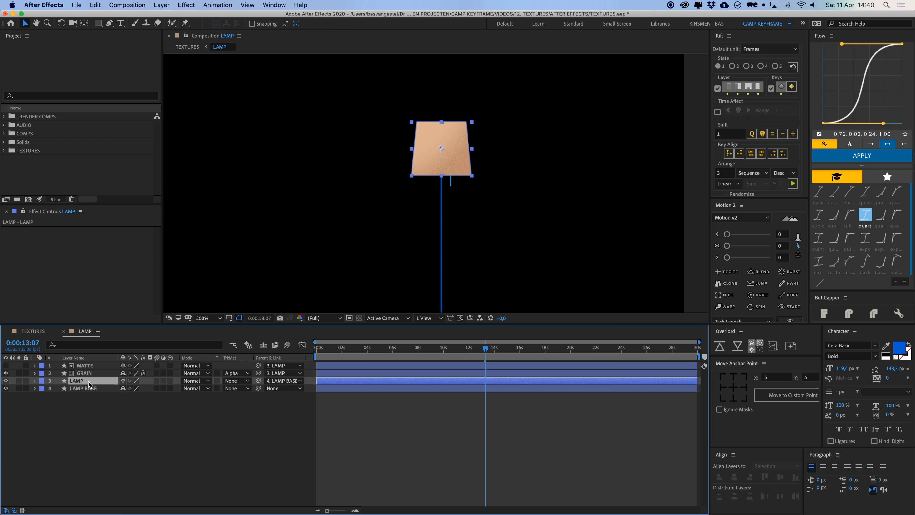
left_click(441, 134)
mouse_move(442, 136)
left_mouse_down()
mouse_move(370, 125)
mouse_move(527, 106)
mouse_move(449, 123)
mouse_move(449, 137)
left_mouse_up()
Play the LAMP composition to check the animated grain, and close it to return to TEXTURES.
left_click(520, 473)
key("space")
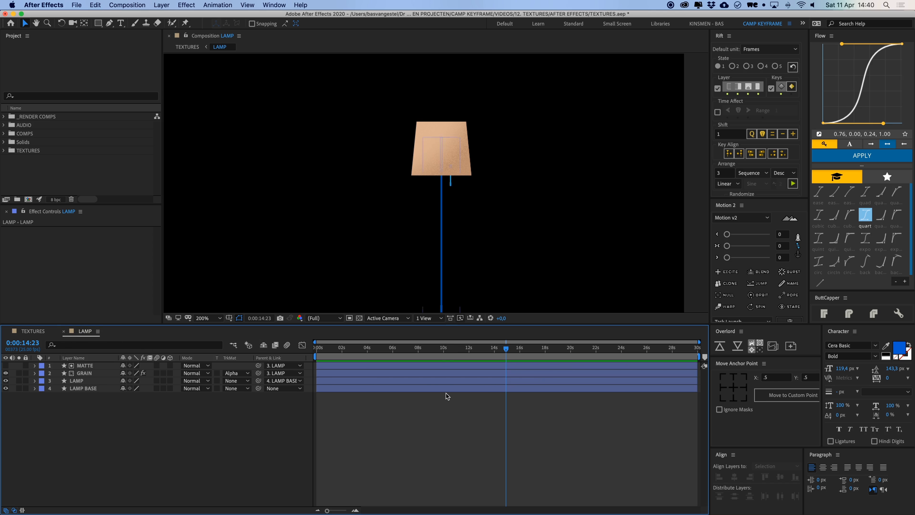
key("super+w")
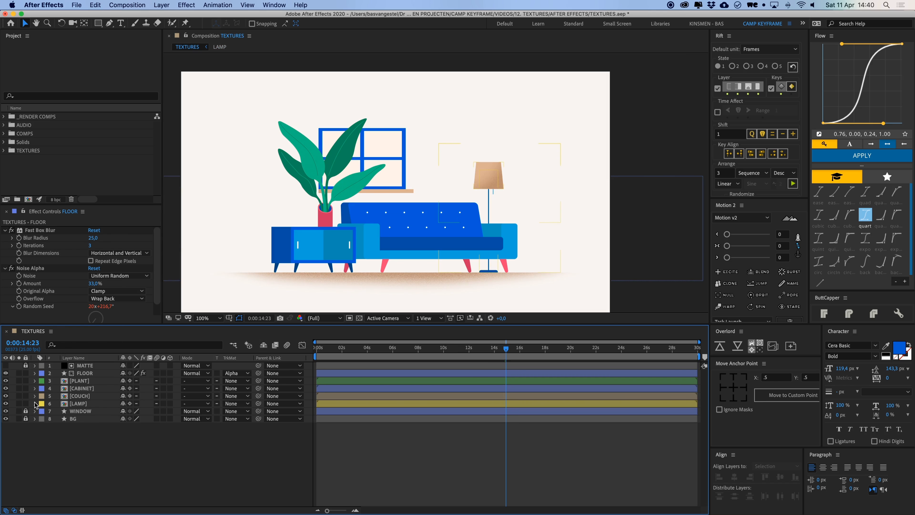
Open the COUCH precomposition and set the Pen tool's fill to a dark pinkish red based on the couch leg's colour.
double_click(82, 396)
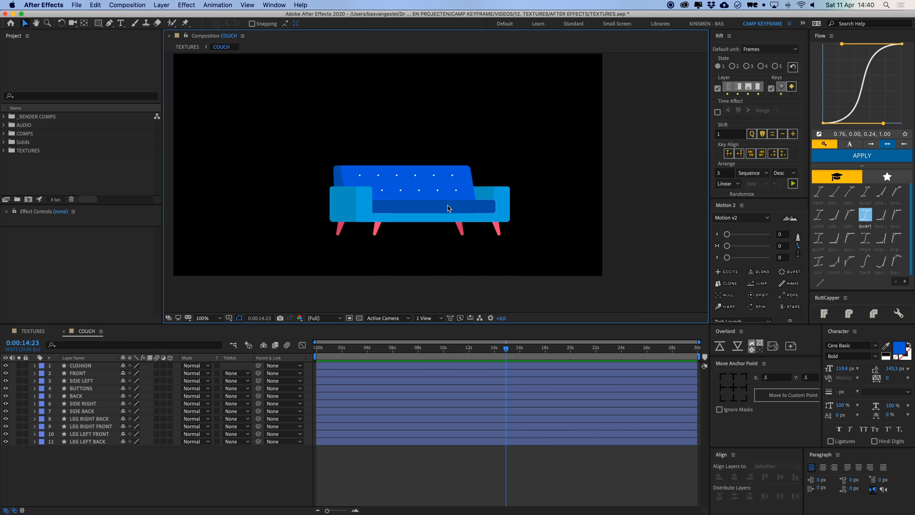
key("period")
left_click_drag(409, 233, 472, 197)
left_click(402, 457)
left_click_drag(301, 93, 286, 99)
left_click(109, 23)
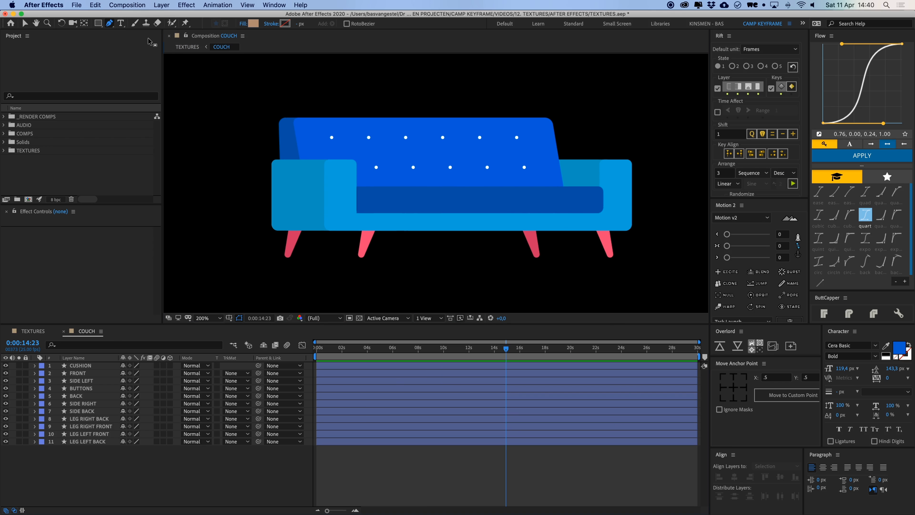
left_click(254, 24)
left_click(239, 202)
left_click(293, 247)
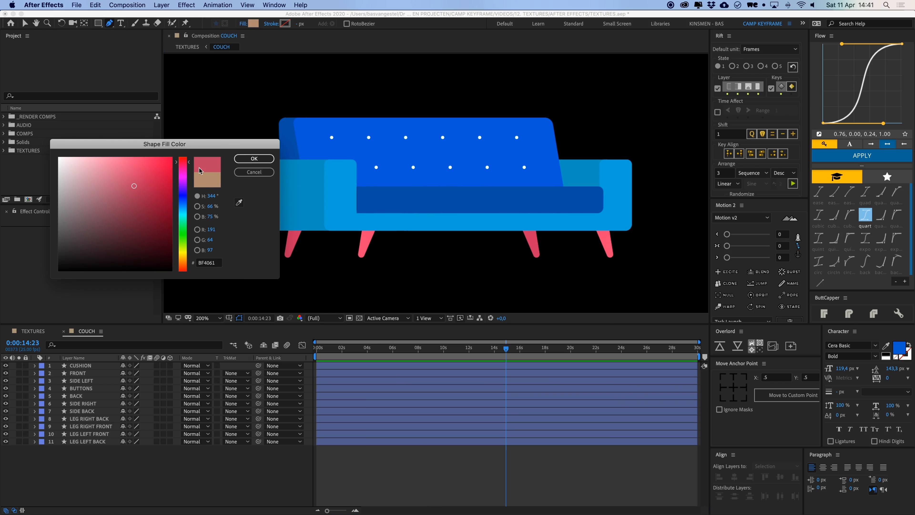
left_click(254, 159)
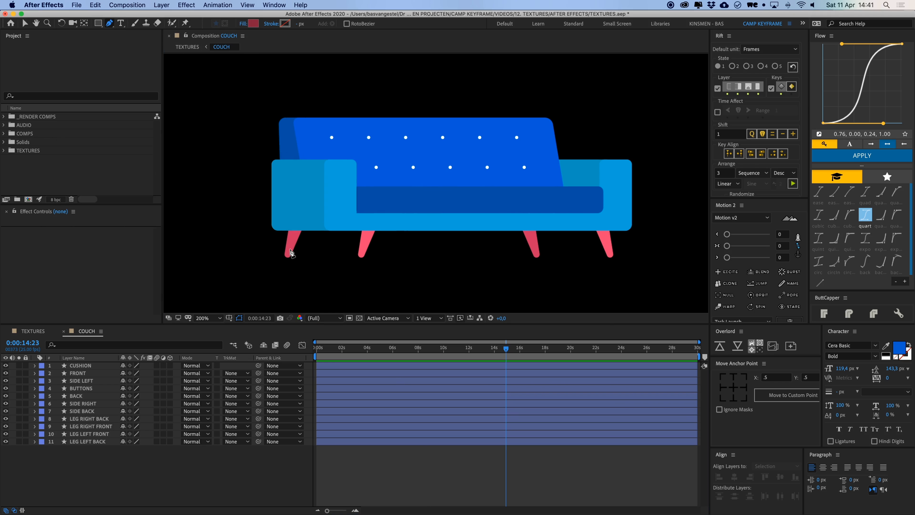
Draw a closed Pen shape around the whole couch body, with its straight lower edge crossing the tops of the legs.
left_click(271, 237)
left_click(658, 238)
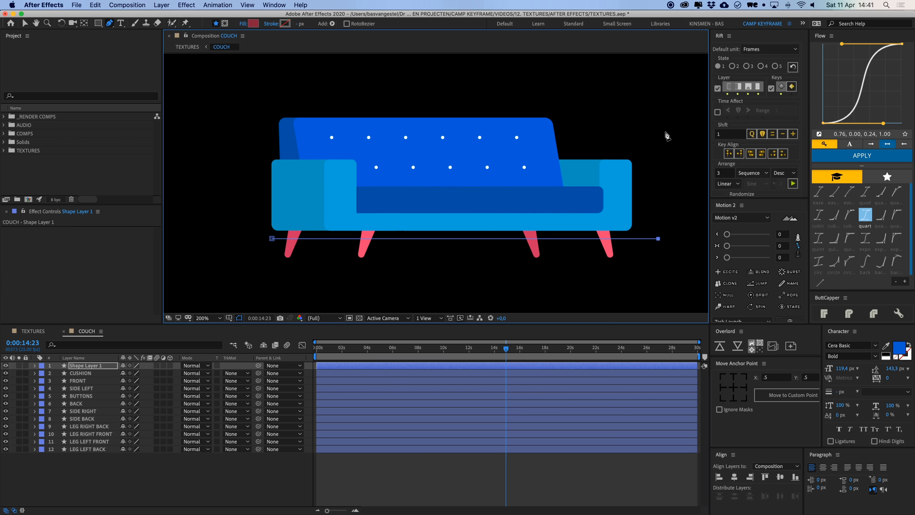
left_click_drag(665, 123, 672, 121)
left_click_drag(211, 113, 226, 129)
left_click(272, 238)
left_click_drag(271, 238, 234, 238)
Paste the copied Fast Box Blur and Noise Alpha effects onto the couch shape and nudge it slightly upward.
left_click(336, 368)
key("super+v")
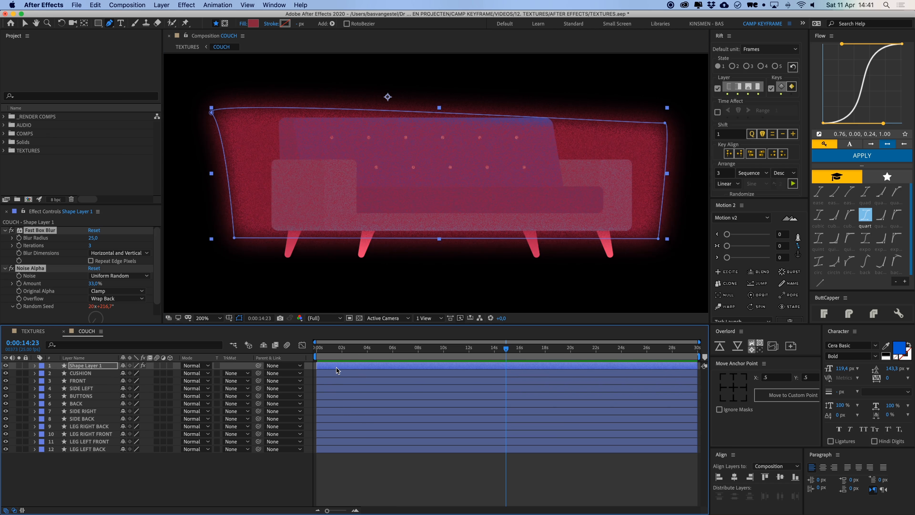
key("v")
left_click_drag(477, 218, 477, 216)
Rename the couch's new shape layer GRAIN.
left_click(340, 471)
left_click(108, 366)
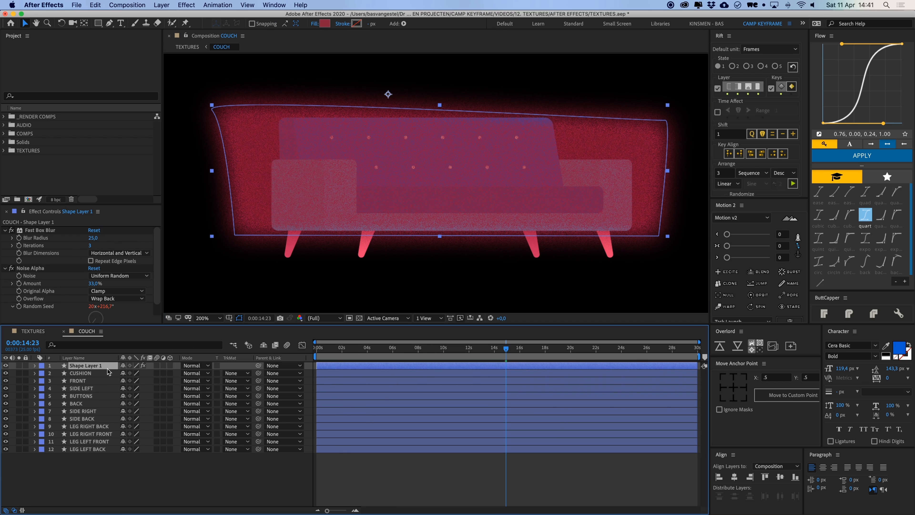
key("Return")
type("GRAIN")
key("Return")
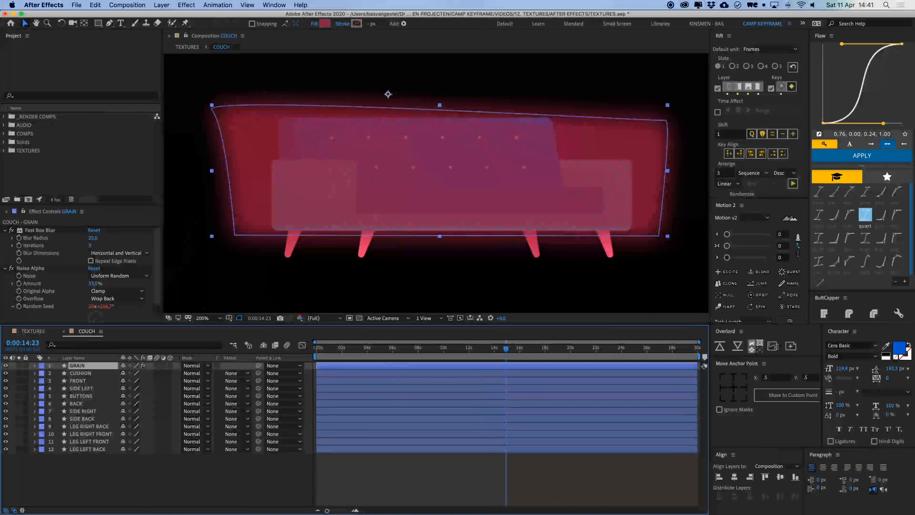
Pre-compose the four couch leg layers into a new composition named LEGS.
left_click(116, 467)
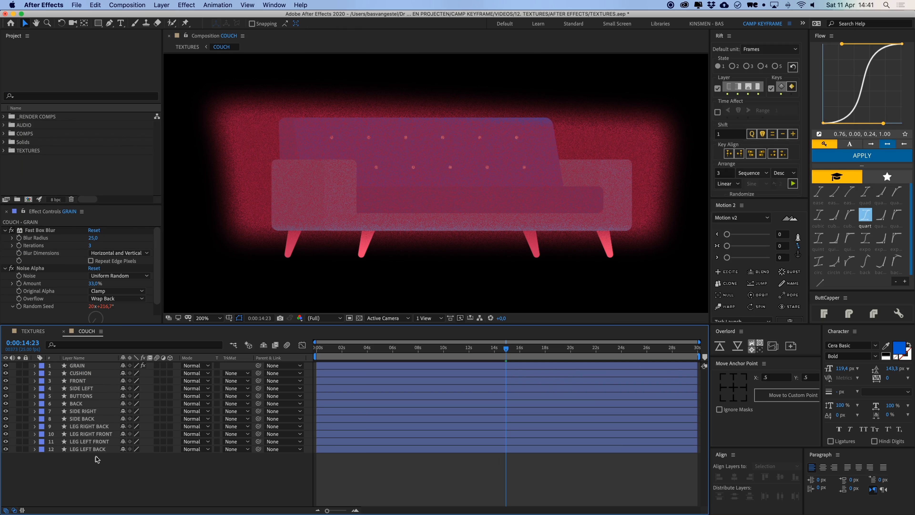
left_click_drag(98, 462, 92, 431)
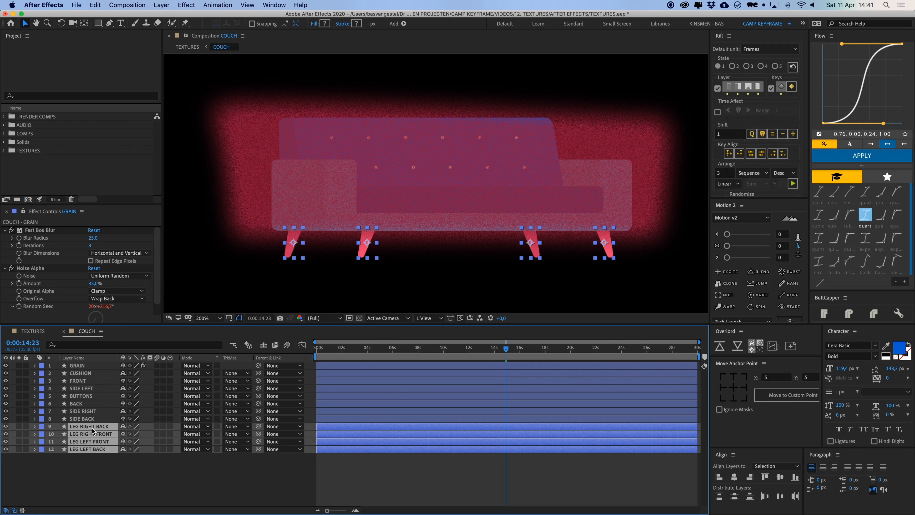
right_click(379, 428)
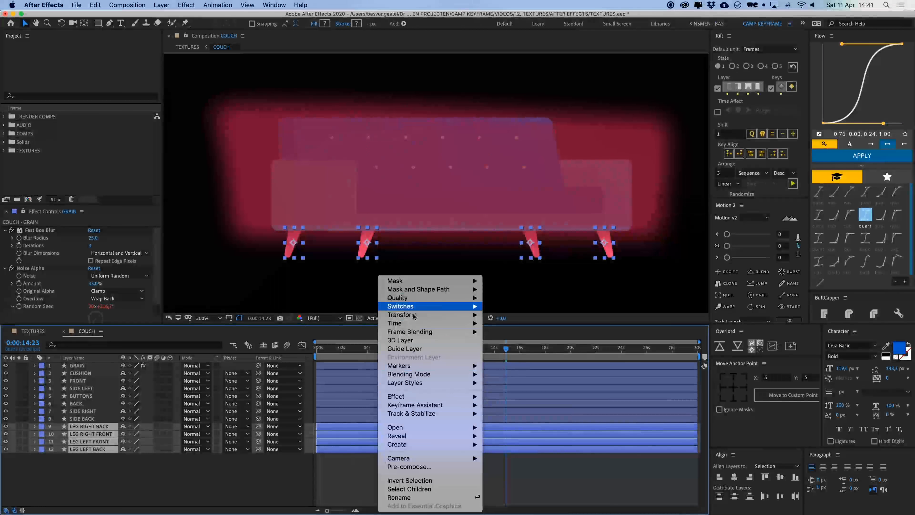
left_click(423, 464)
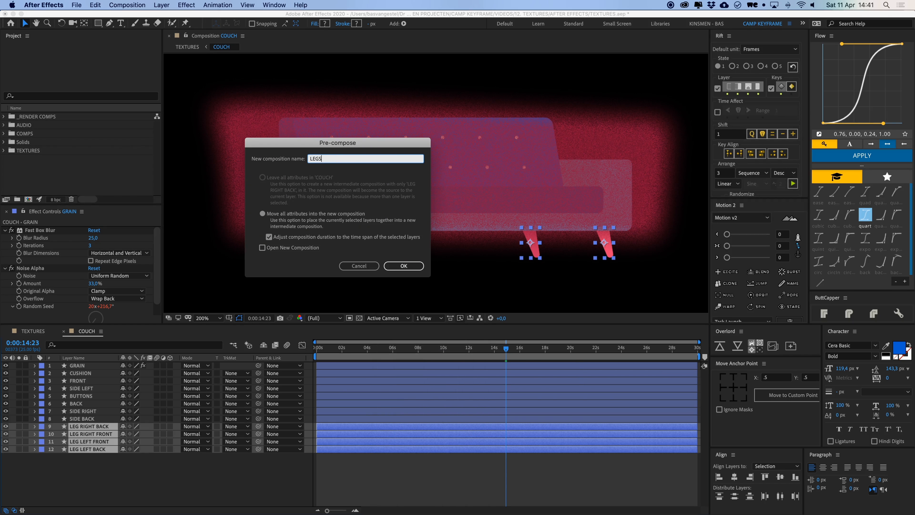
key("Return")
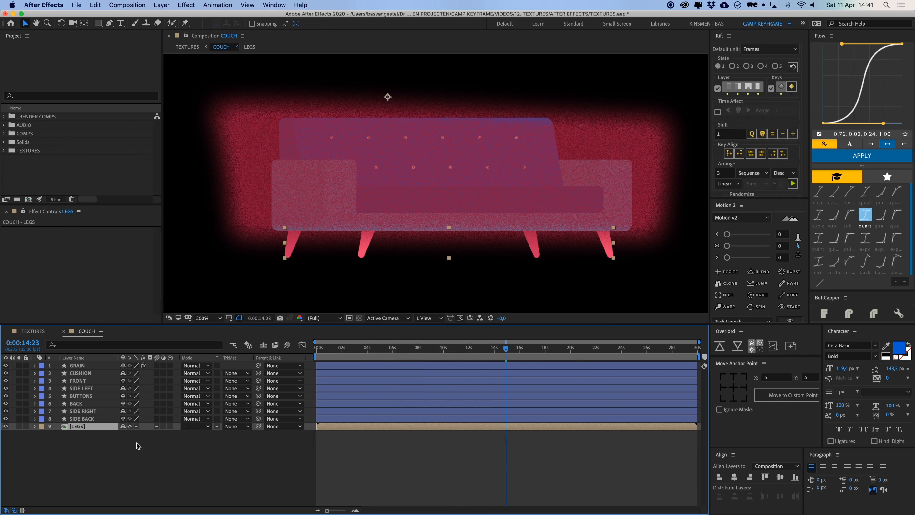
Place GRAIN directly above LEGS and add a duplicate of LEGS named MATTE just above it.
left_click_drag(81, 365, 86, 431)
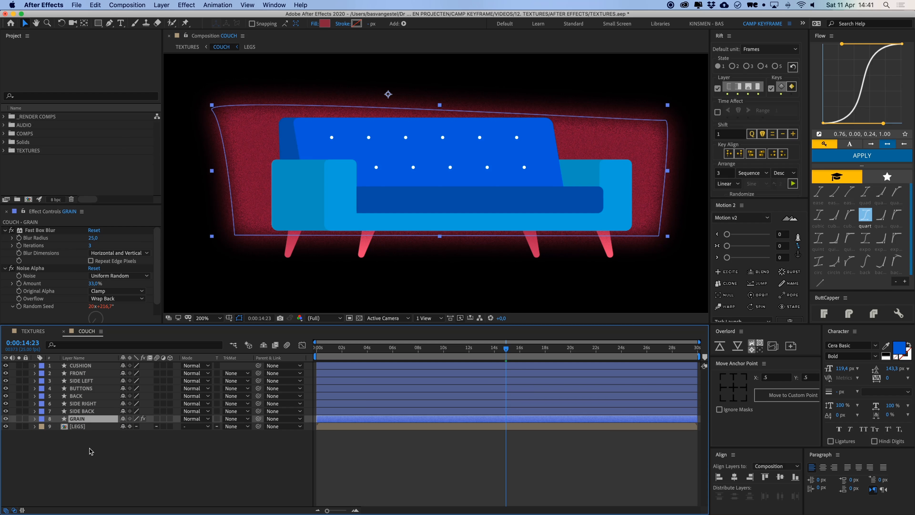
left_click(90, 427)
key("super+d")
key("super+bracketright")
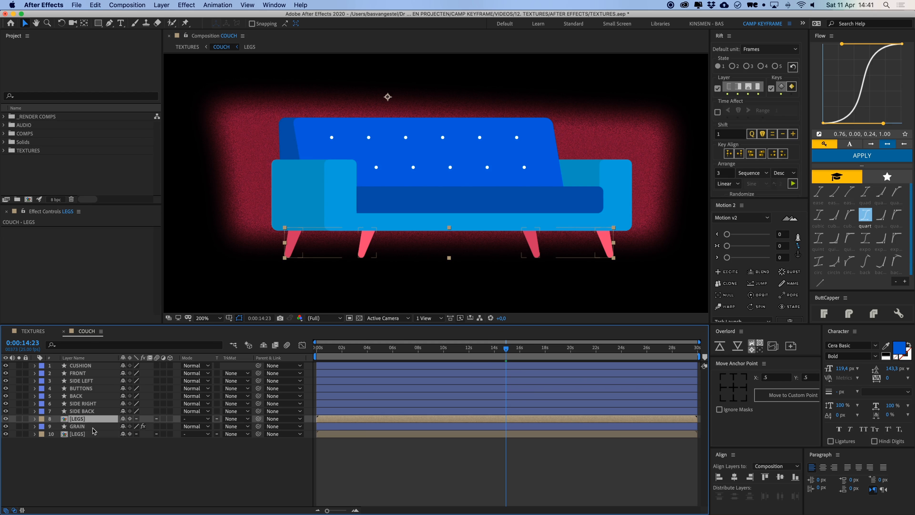
key("Return")
type("MATT")
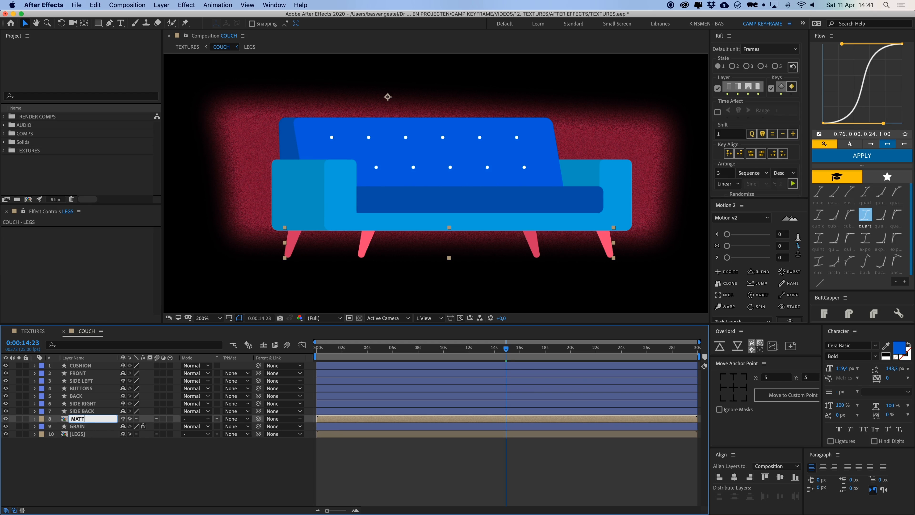
type("E")
key("Return")
Set the legs' GRAIN layer to use MATTE as its alpha matte.
left_click(90, 426)
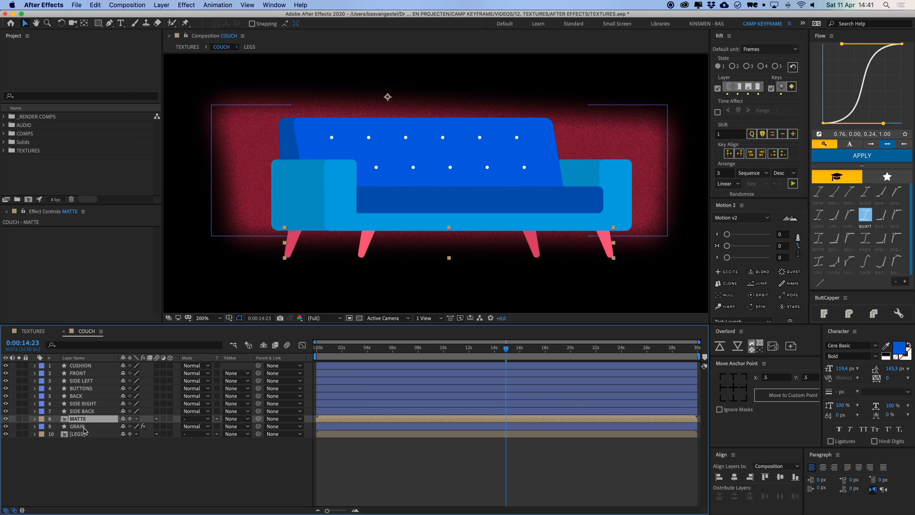
left_click(242, 426)
left_click(271, 450)
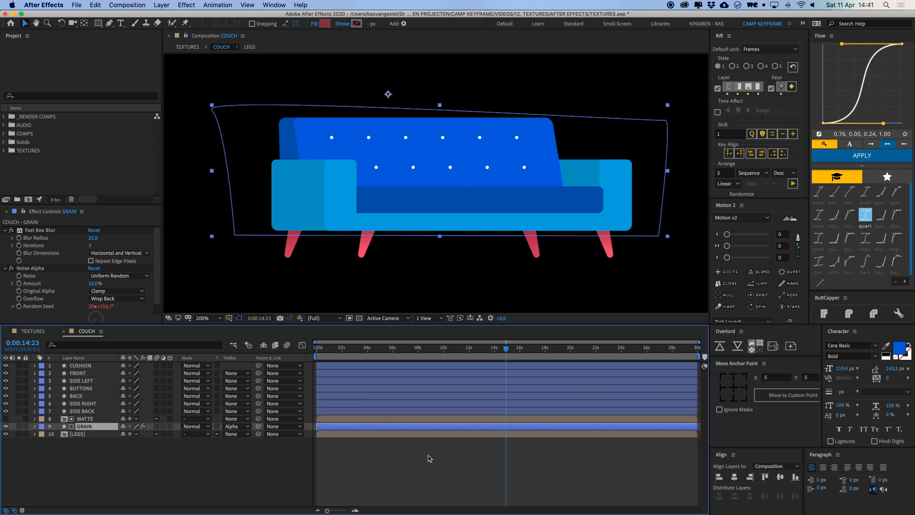
left_click(405, 458)
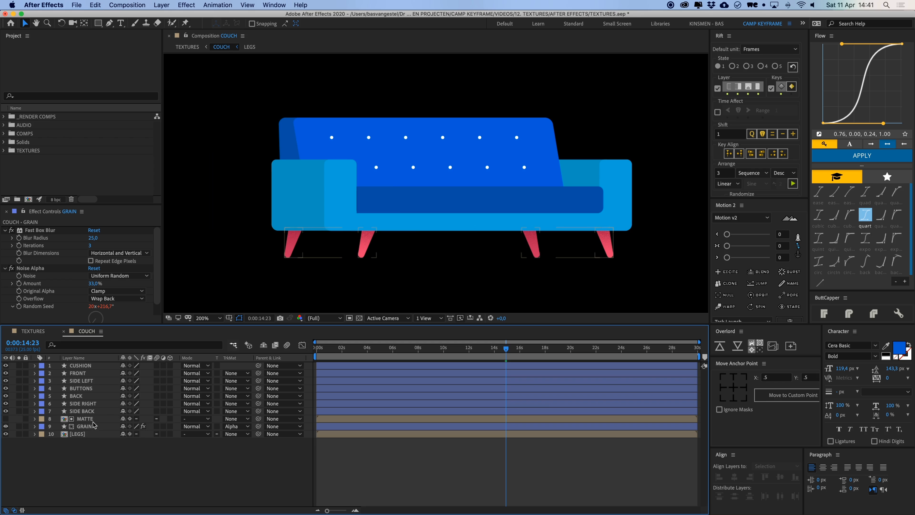
Parent the MATTE and GRAIN layers to the LEGS layer.
left_click(112, 418)
left_click(112, 426, "shift")
left_click_drag(258, 426, 268, 434)
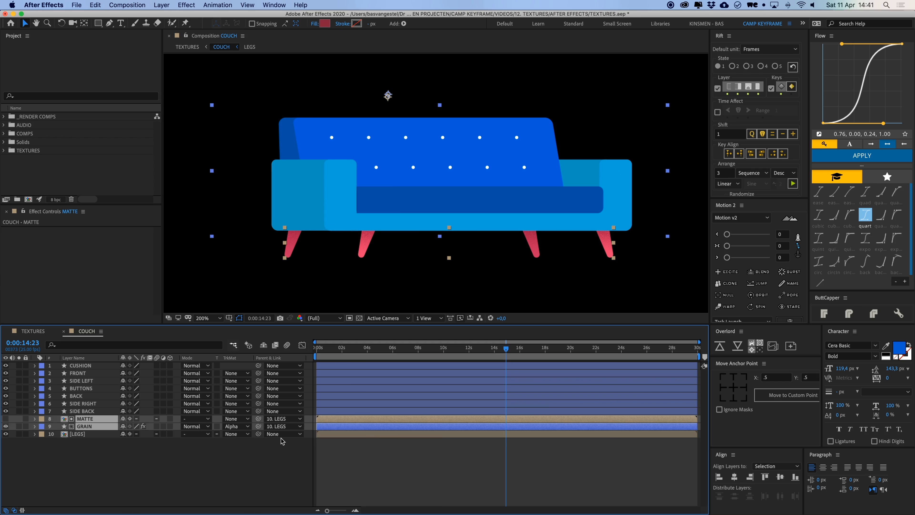
left_click(285, 450)
Draw a closed Pen shape over the couch's left side, curving up across the armrest and extending below the legs.
key("space")
left_click_drag(429, 208, 409, 252)
left_click_drag(304, 237, 387, 233)
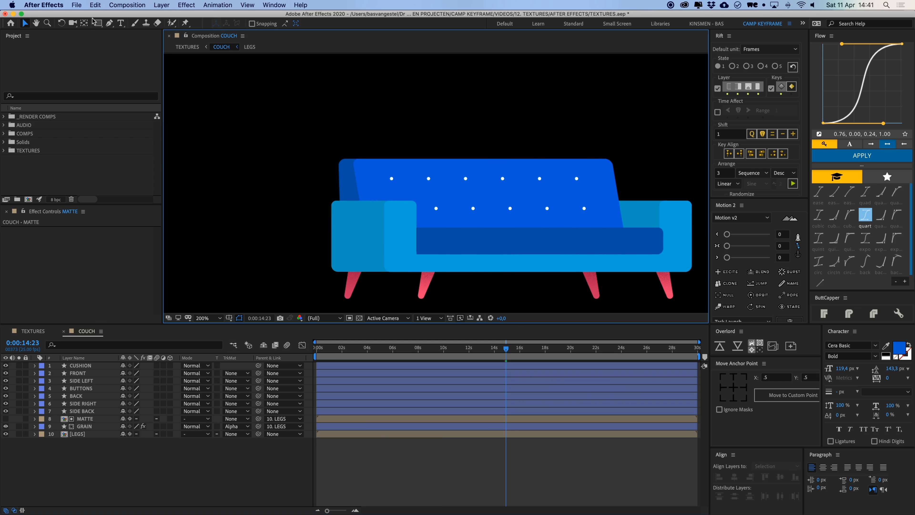
left_click(111, 25)
left_click(329, 263)
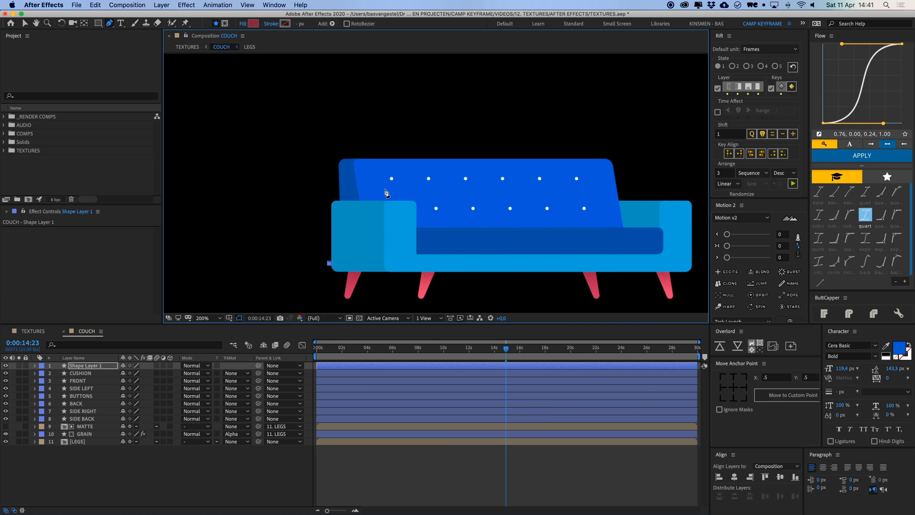
left_click_drag(384, 188, 395, 132)
left_click(464, 180)
key("space")
left_click_drag(485, 299, 496, 222)
left_click(497, 234)
left_click_drag(346, 239, 332, 236)
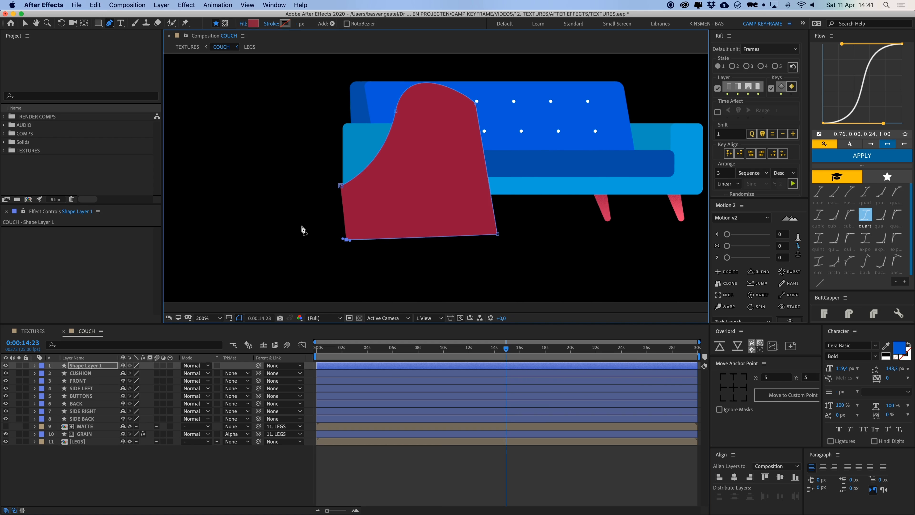
left_click_drag(284, 219, 281, 220)
left_click(341, 186)
key("v")
Change the new shape's fill to a dark blue based on the left armrest's side colour.
key("space")
left_click_drag(373, 182, 369, 200)
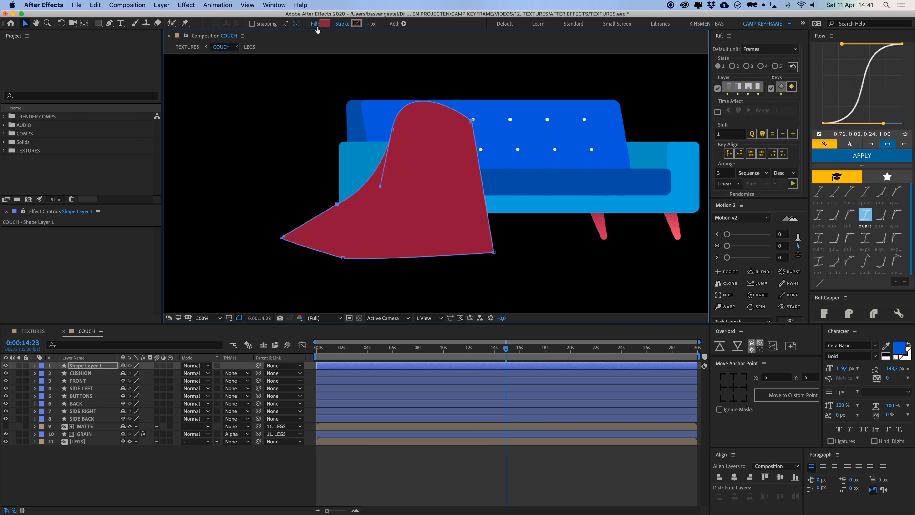
left_click(325, 24)
left_click(239, 203)
left_click(350, 168)
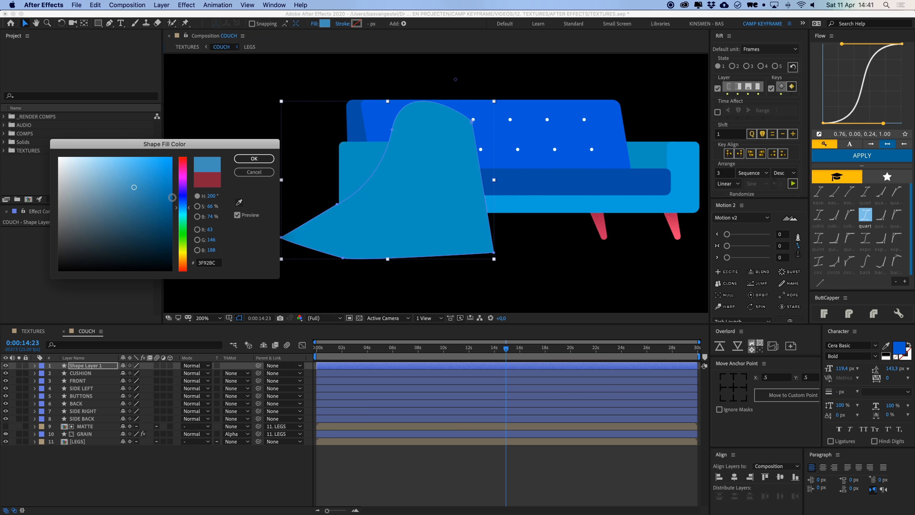
left_click_drag(139, 203, 139, 216)
key("Return")
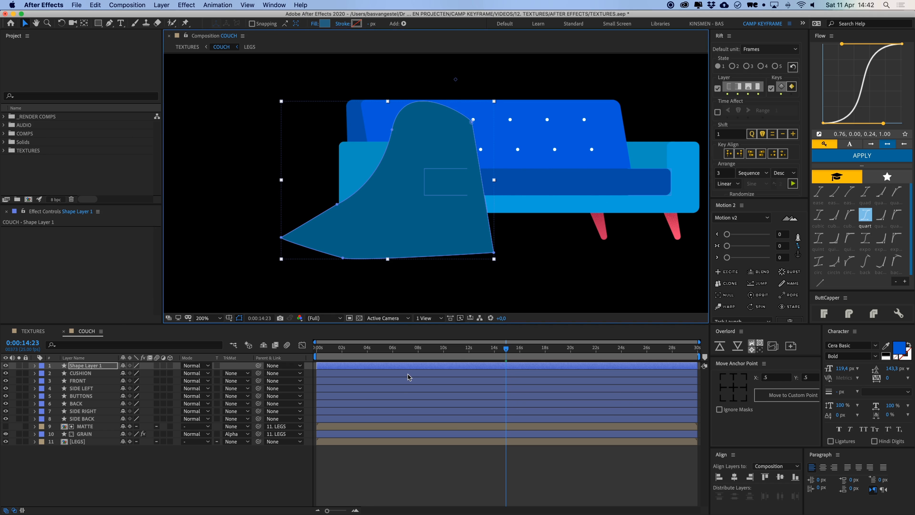
Paste the blur and noise effects onto the blue shape, nudge it slightly downward and rename it GRAIN.
key("super+v")
left_click(449, 481)
left_click_drag(389, 181, 391, 186)
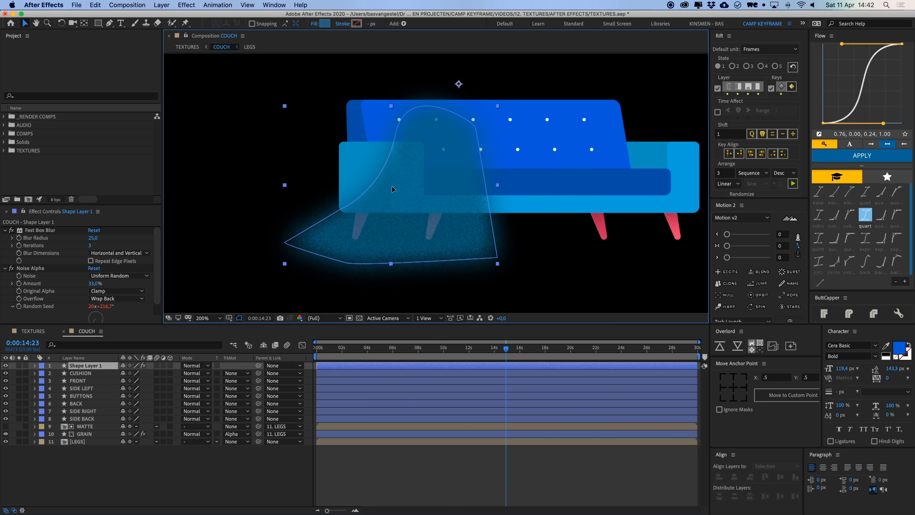
key("Return")
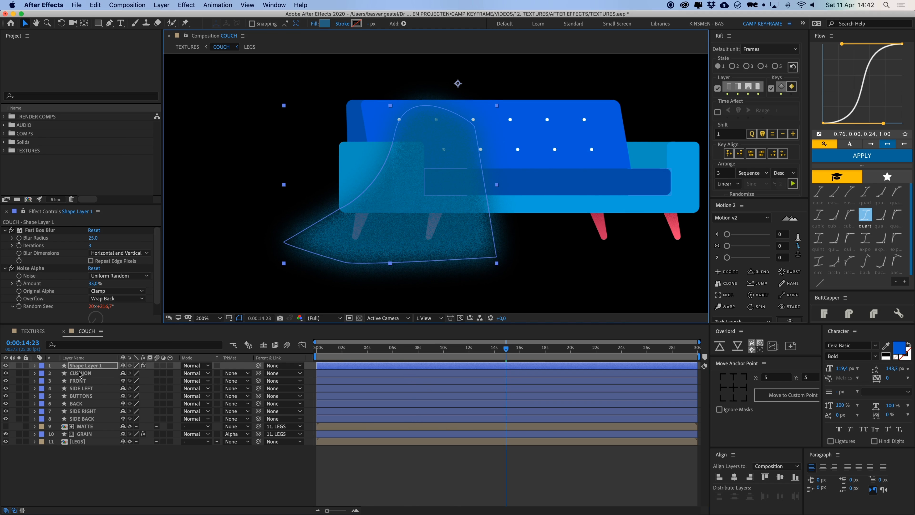
type("GRAIN")
key("Return")
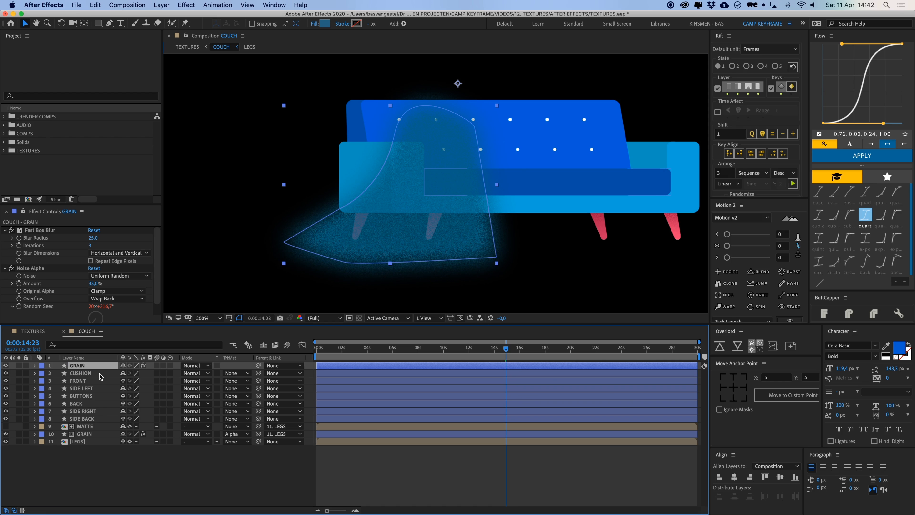
Duplicate SIDE LEFT, bring the copy to the front of the layer stack and name it MATTE.
left_click(88, 391)
key("super+d")
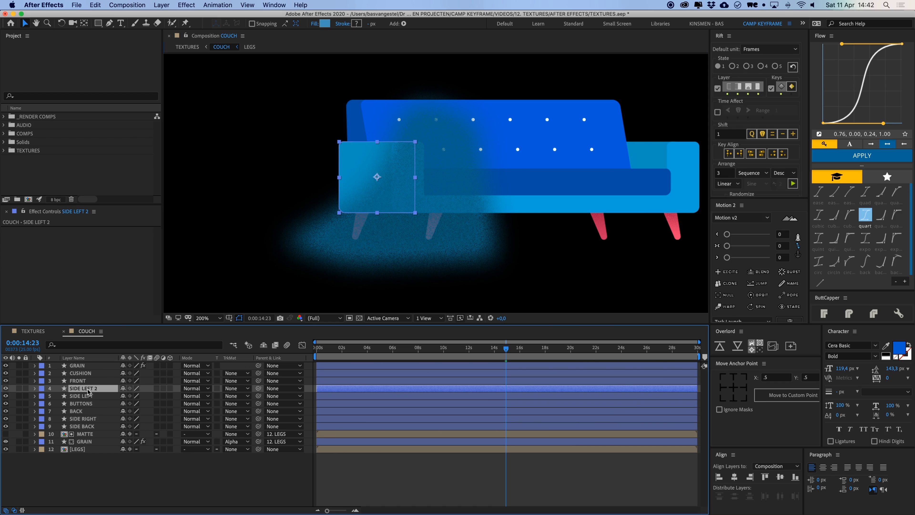
key("super+shift+bracketright")
key("Return")
key("Return")
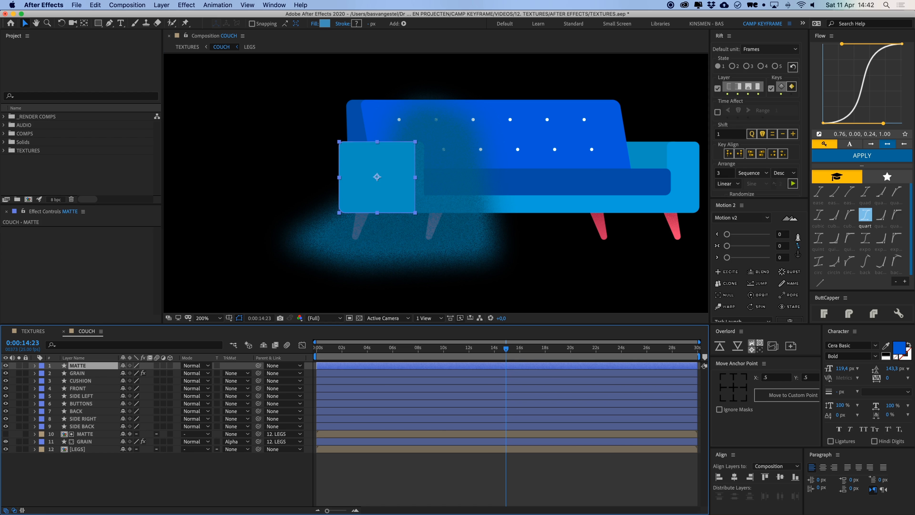
Move the new MATTE and GRAIN layers directly above SIDE LEFT and parent both to it.
left_click(85, 374, "shift")
left_click_drag(85, 374, 90, 395)
left_click_drag(256, 393, 81, 395)
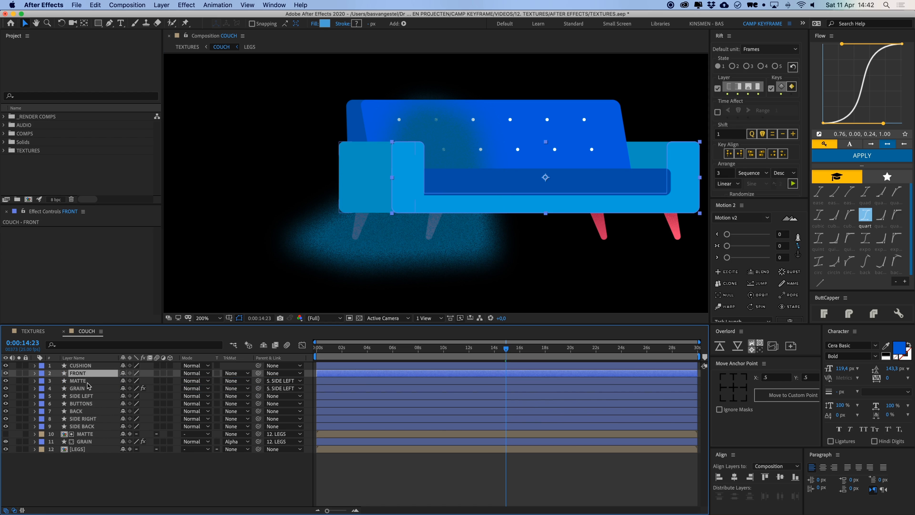
Set the left side's GRAIN layer to use the MATTE above it as an alpha matte.
left_click(76, 388)
left_click(236, 388)
left_click(248, 411)
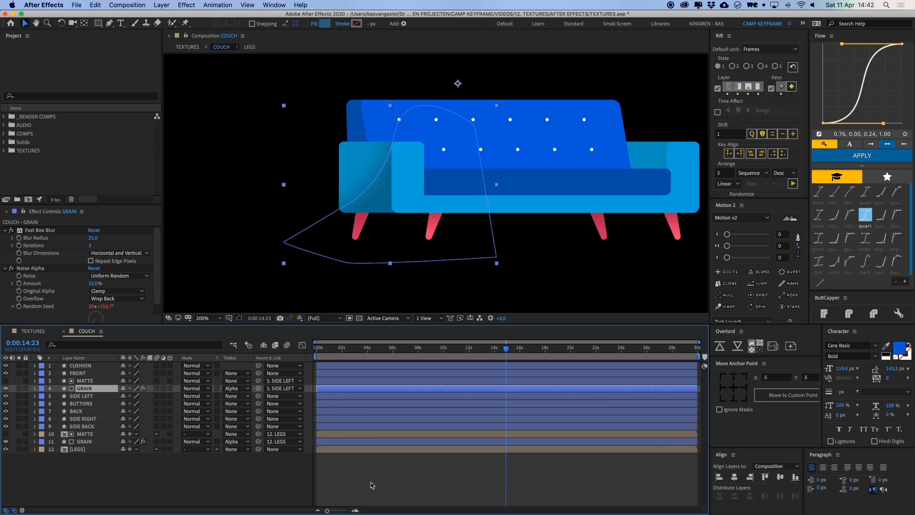
left_click(371, 486)
Set the left side GRAIN's Fast Box Blur radius to 60 and shift its shape slightly downward.
left_click_drag(380, 238, 384, 279)
left_click(87, 388)
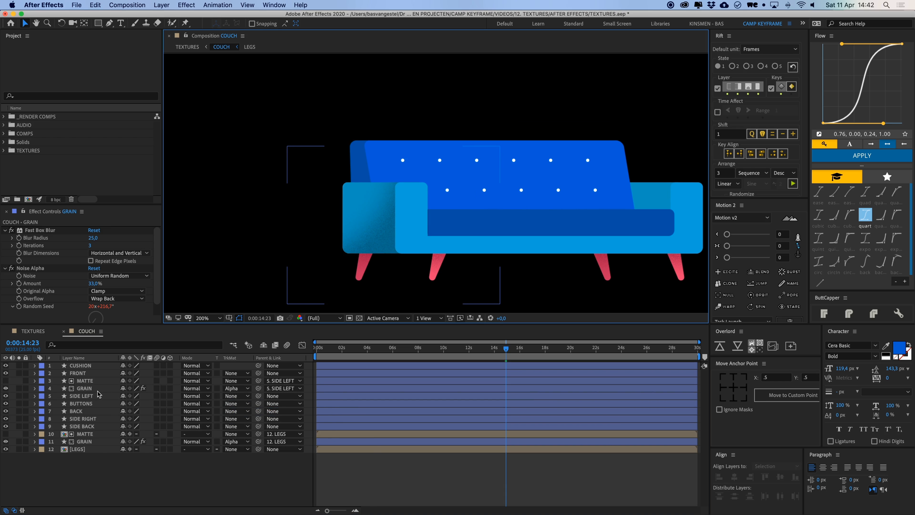
left_click_drag(97, 241, 101, 239)
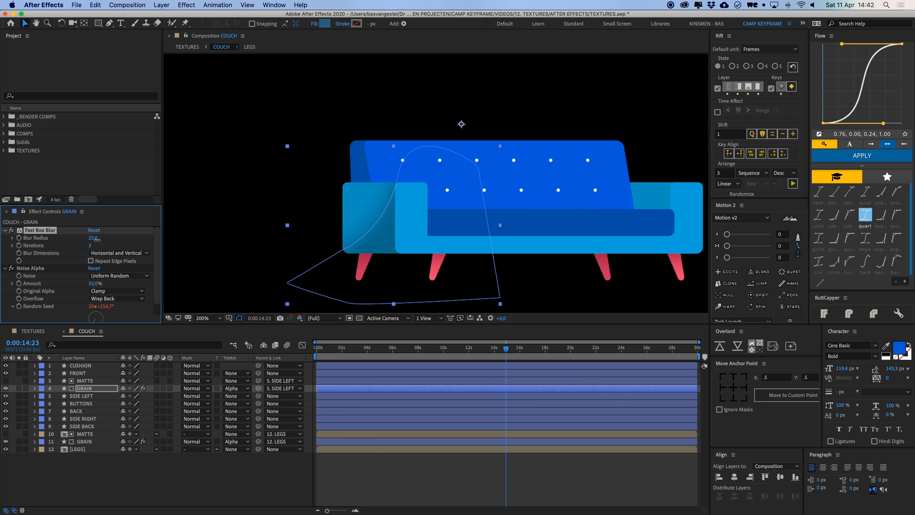
left_click_drag(392, 239, 395, 250)
left_click(600, 496)
left_click_drag(583, 242, 475, 241)
Duplicate the left side's GRAIN, bring the copy to the front and move it over the couch's right side.
left_click(267, 232)
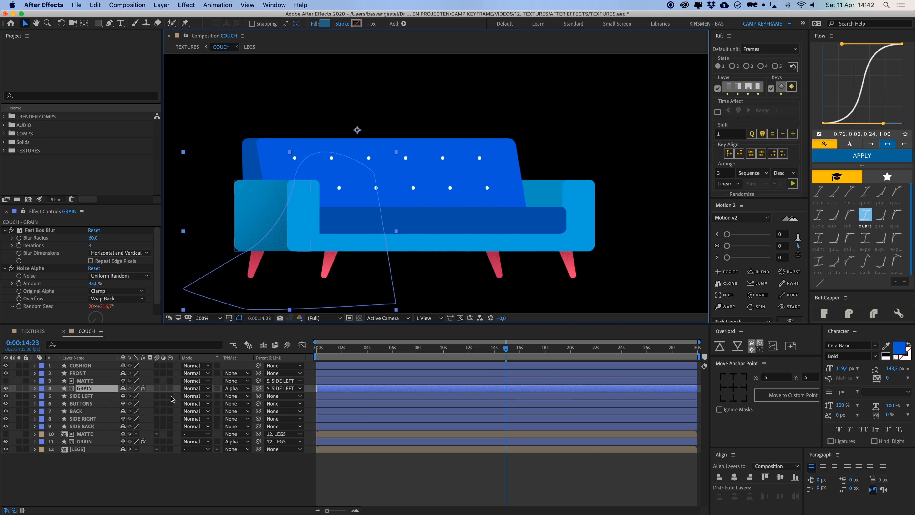
key("super+d")
left_click(244, 381)
left_click(247, 389)
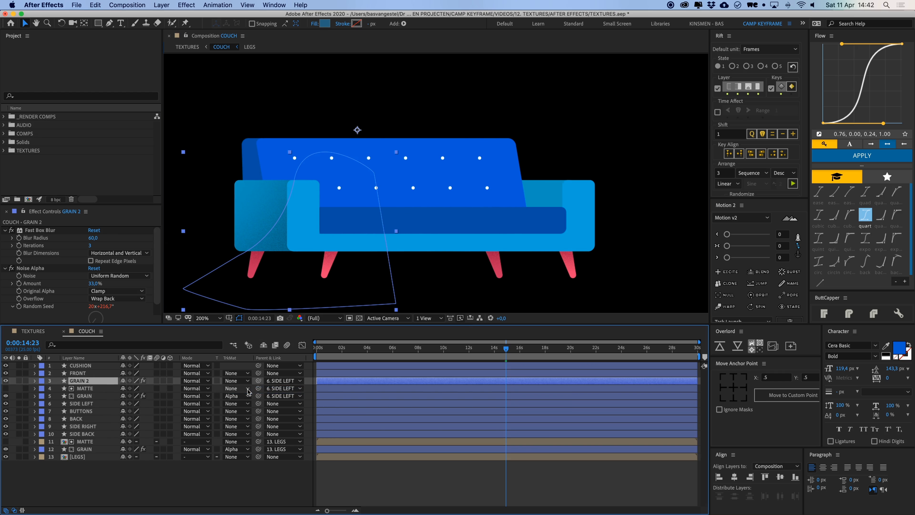
key("super+shift+bracketright")
left_click_drag(295, 239, 557, 232)
left_click_drag(533, 261, 533, 262)
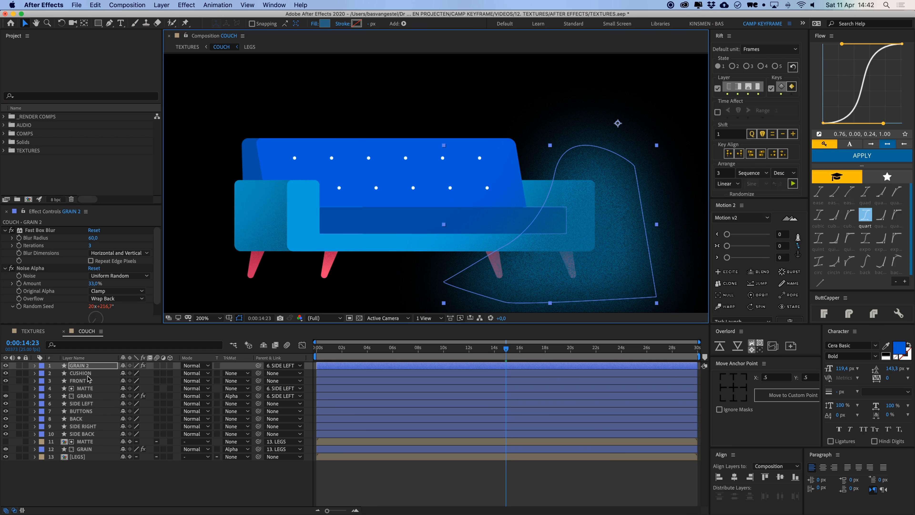
Move the duplicated grain layer directly above SIDE RIGHT and rename it GRAIN.
left_click_drag(87, 365, 96, 425)
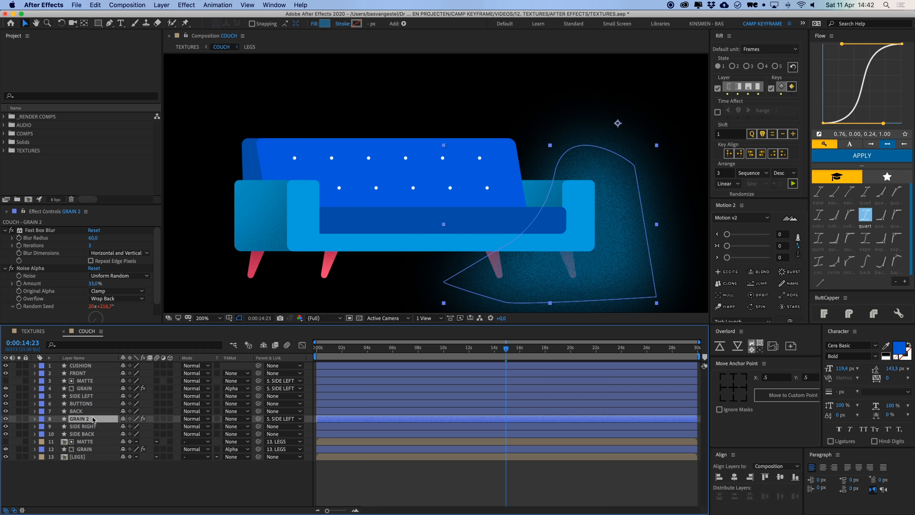
key("BackSpace")
key("BackSpace")
key("Return")
Duplicate SIDE RIGHT, move the copy directly above its GRAIN layer and name it MATTE.
left_click(90, 426)
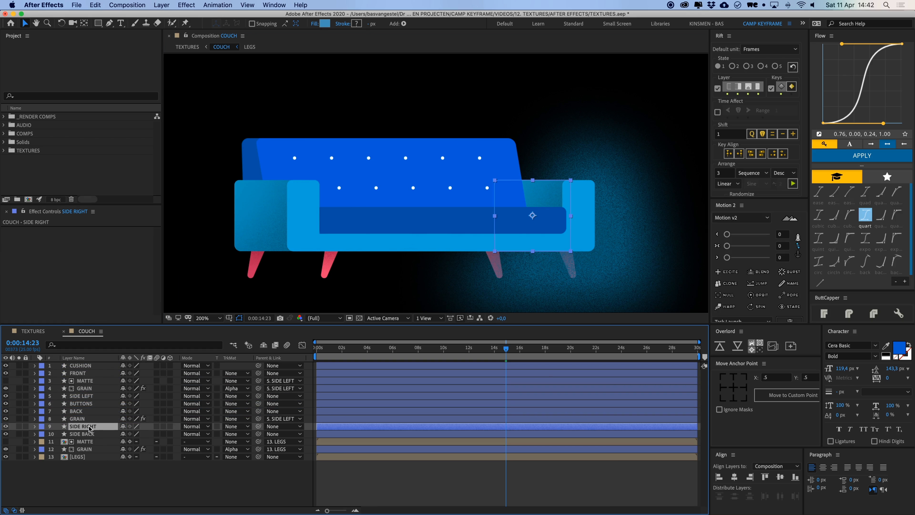
key("super+d")
key("super+bracketright")
key("Return")
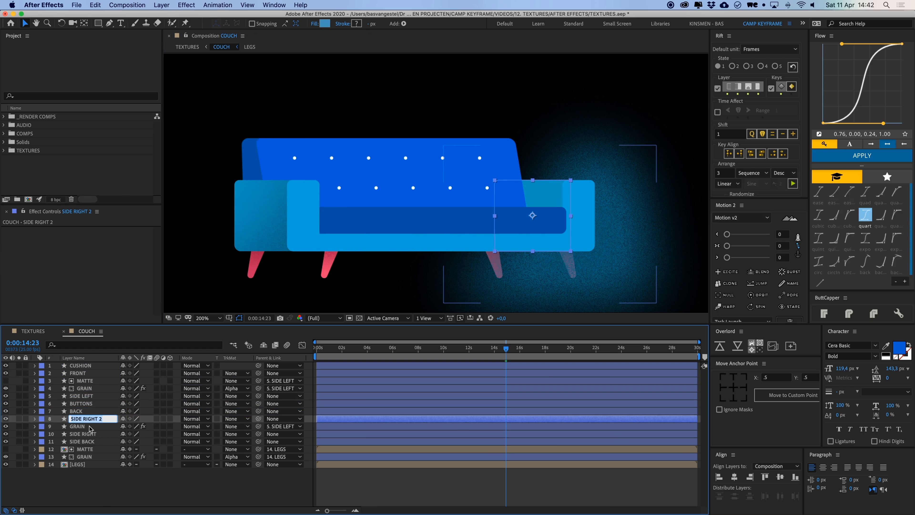
type("MATTE")
key("Return")
Parent the right side's MATTE and GRAIN layers to SIDE RIGHT and select that GRAIN layer.
left_click(91, 427, "shift")
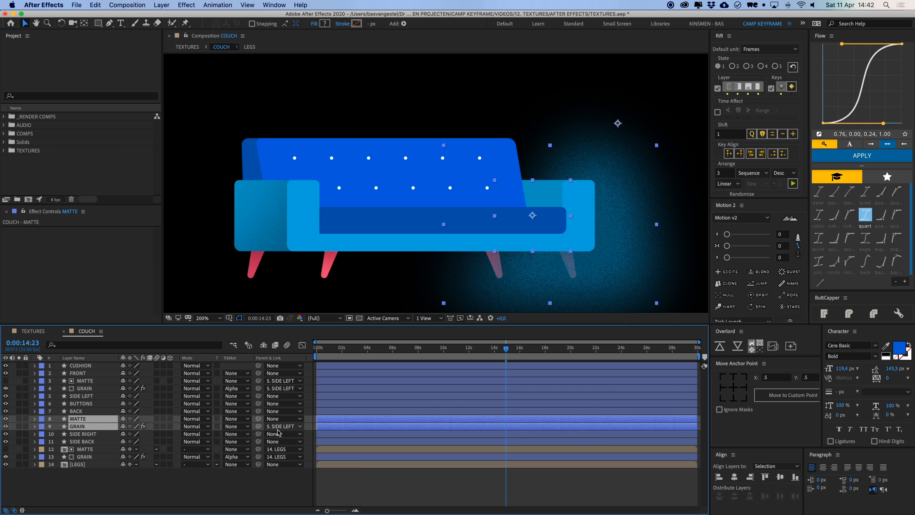
left_click_drag(258, 426, 101, 436)
left_click(90, 412)
left_click(90, 427)
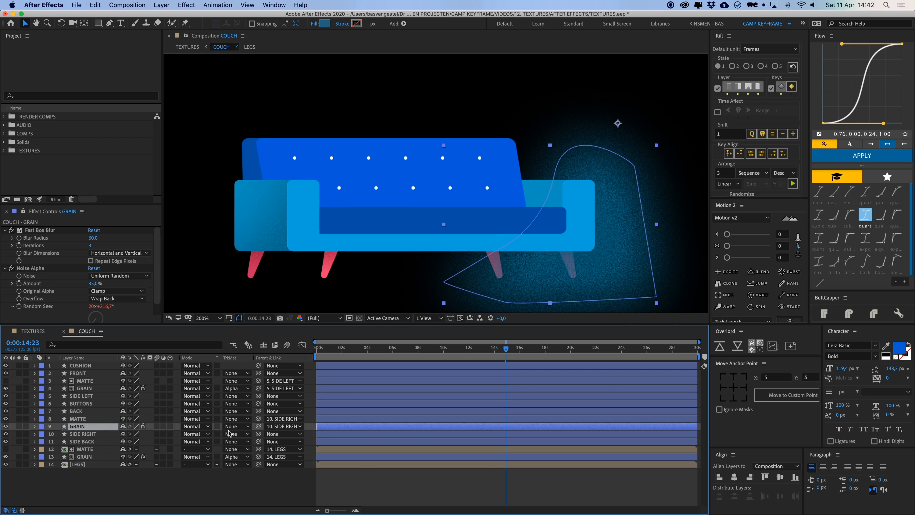
Set the right side's GRAIN layer to use its MATTE layer as an alpha matte and check the couch.
left_click(232, 426)
left_click(251, 449)
left_click(442, 486)
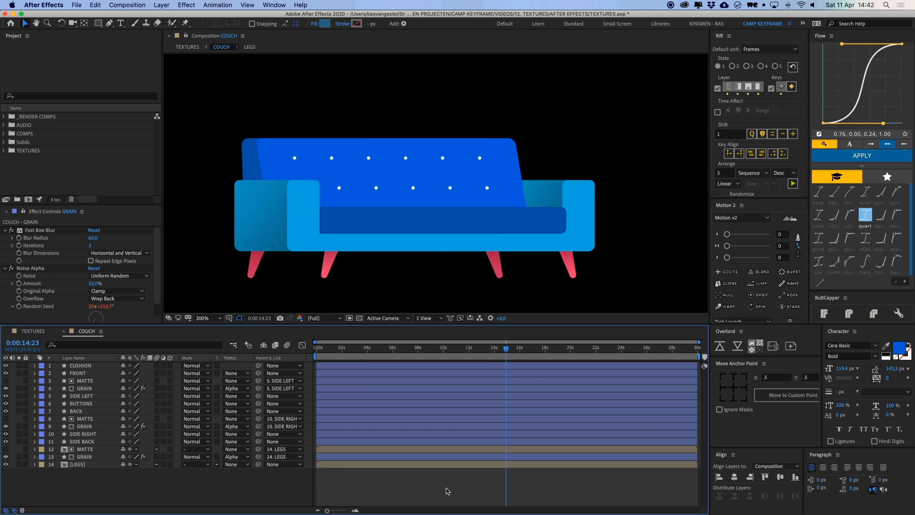
key("comma")
key("period")
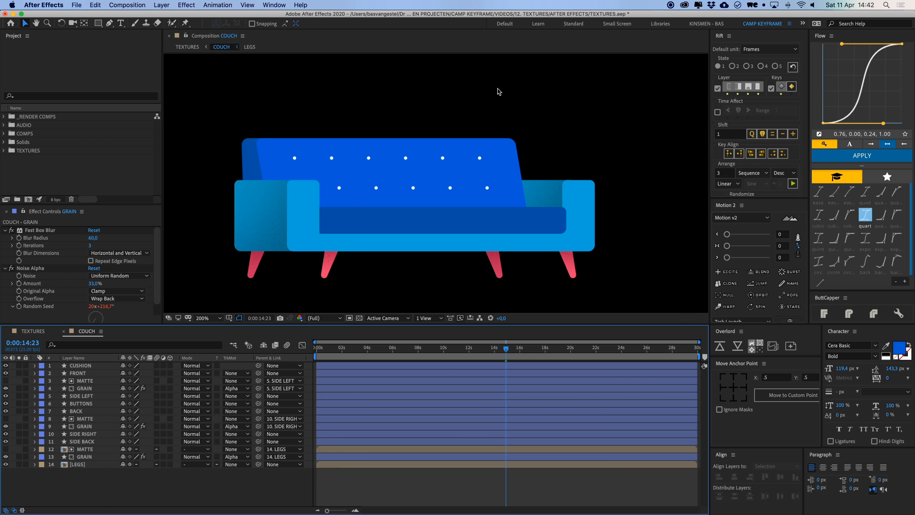
Draw a closed pen shape along the lower part of the couch back, rising above and past its right end.
left_click_drag(481, 158, 487, 174)
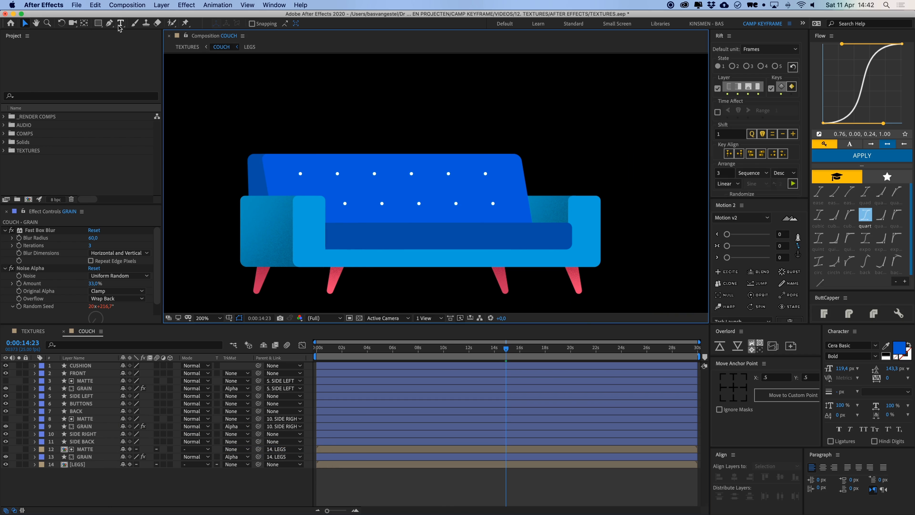
key("g")
left_click_drag(270, 208, 281, 209)
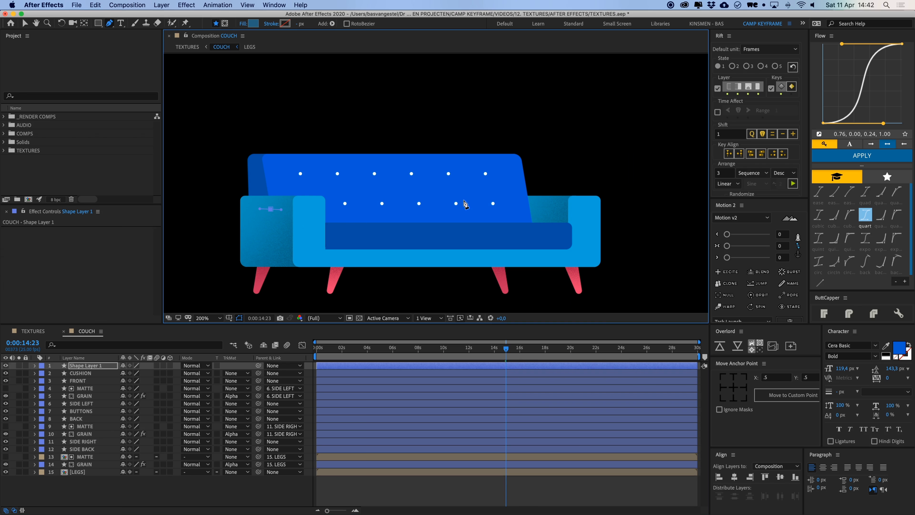
left_click_drag(468, 200, 493, 193)
left_click(529, 113)
left_click(582, 180)
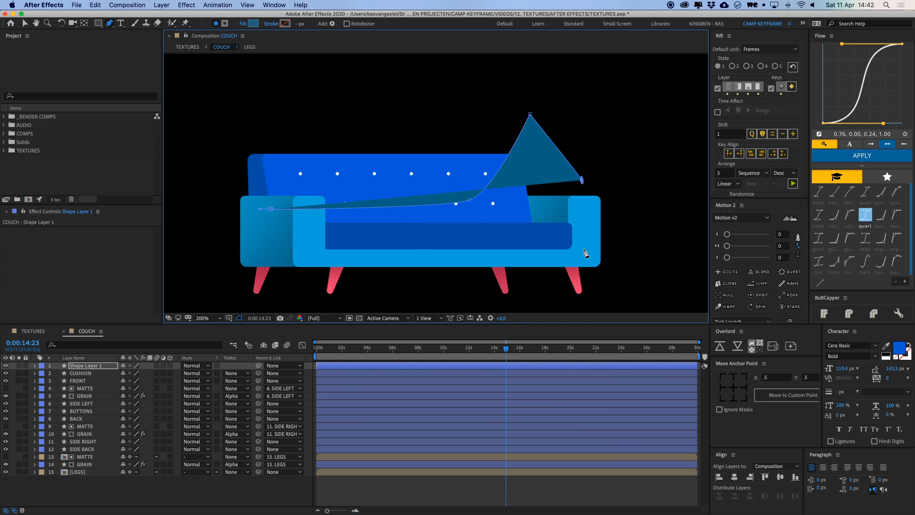
left_click_drag(589, 269, 268, 256)
left_click(272, 213)
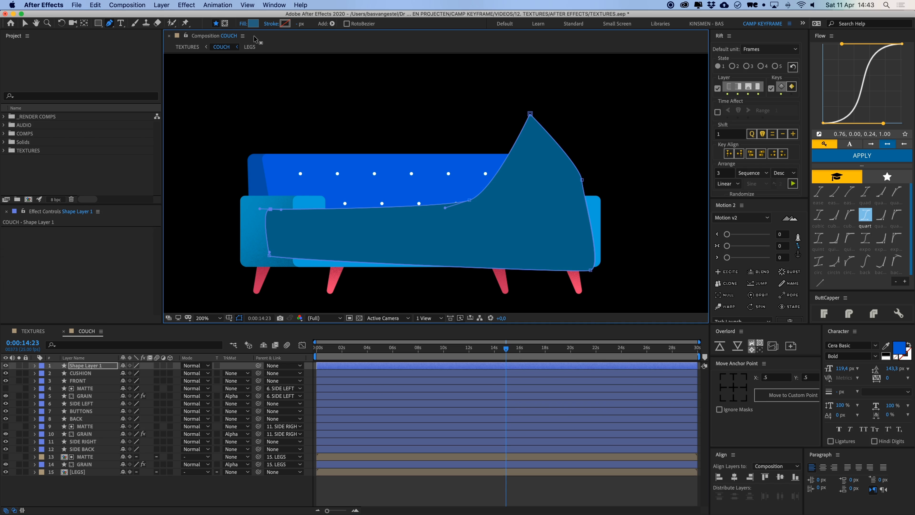
Sample the couch back's blue for the new shape's fill and darken it.
left_click(253, 23)
left_click(239, 203)
left_click(291, 183)
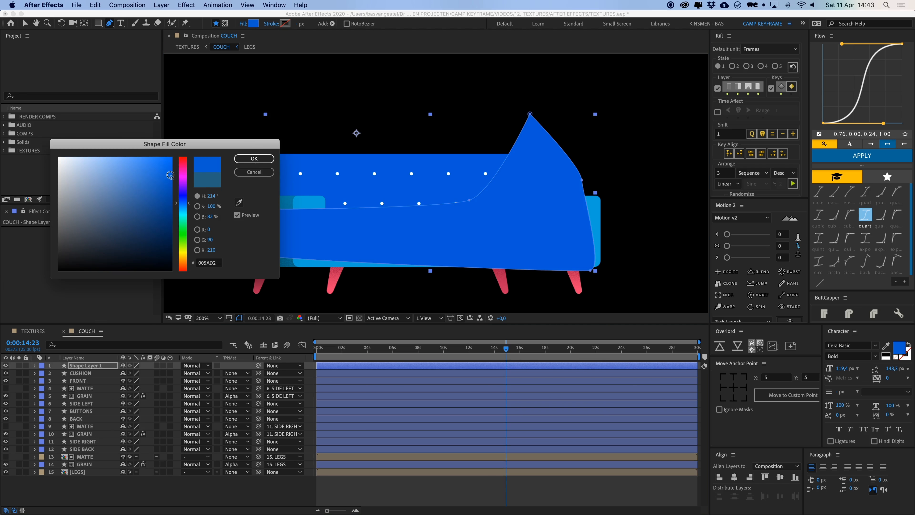
left_click_drag(173, 192, 173, 196)
key("Return")
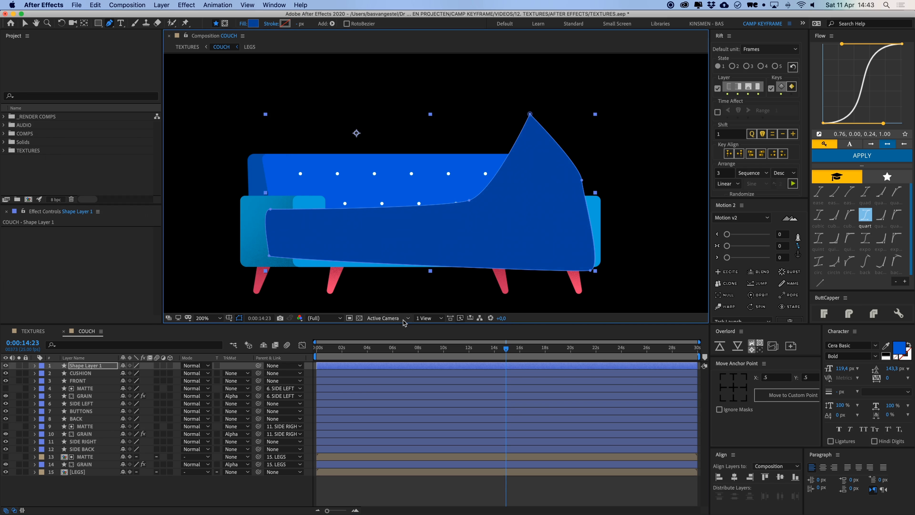
Paste the Fast Box Blur and Noise Alpha effects onto the new shape layer and rename it GRAIN.
key("super+v")
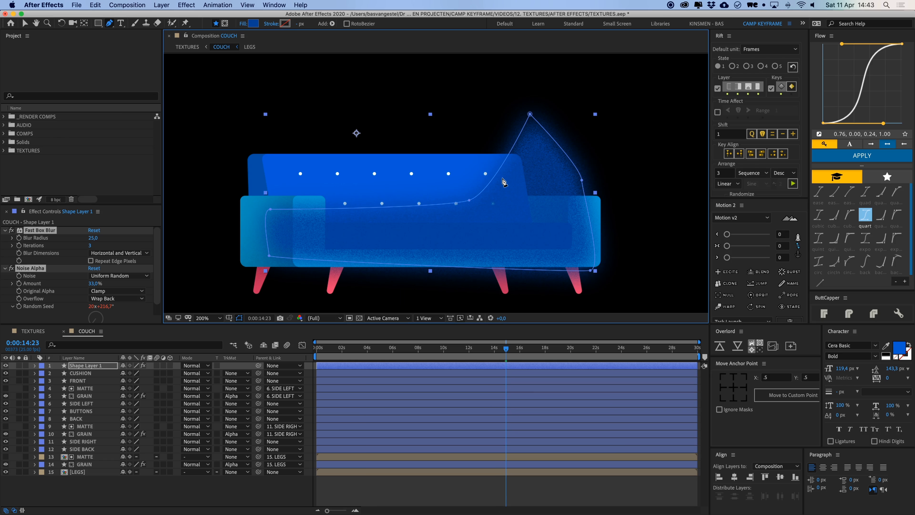
key("v")
left_click(293, 487)
left_click(110, 367)
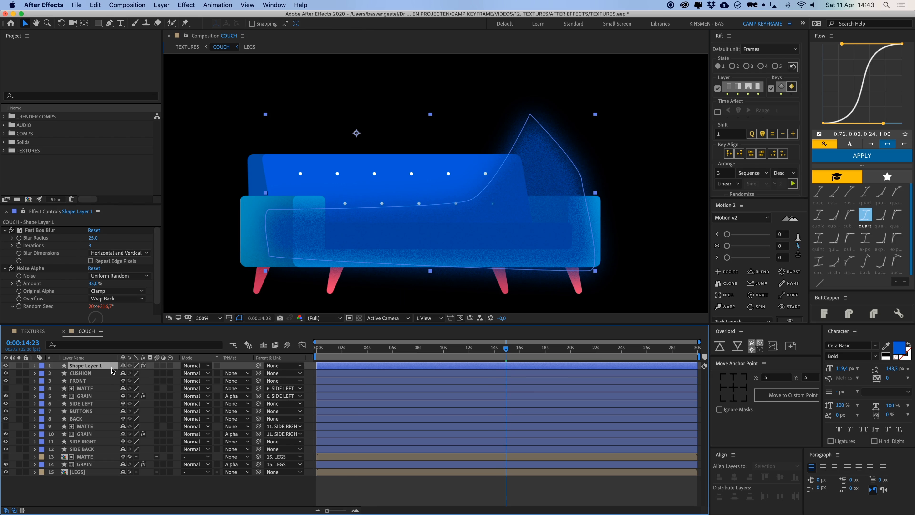
key("Return")
type("GRAIN")
key("Return")
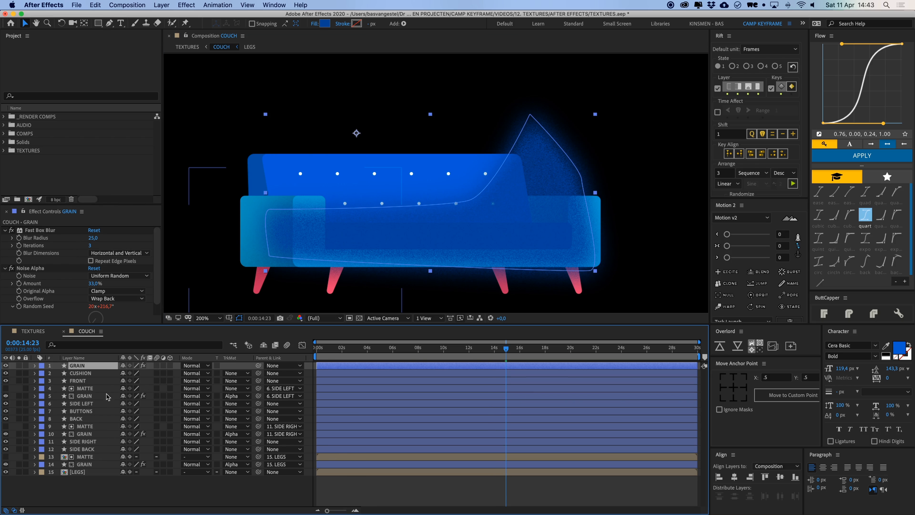
Duplicate the BACK layer, bring the copy to the front and name it BACK.
left_click(85, 419)
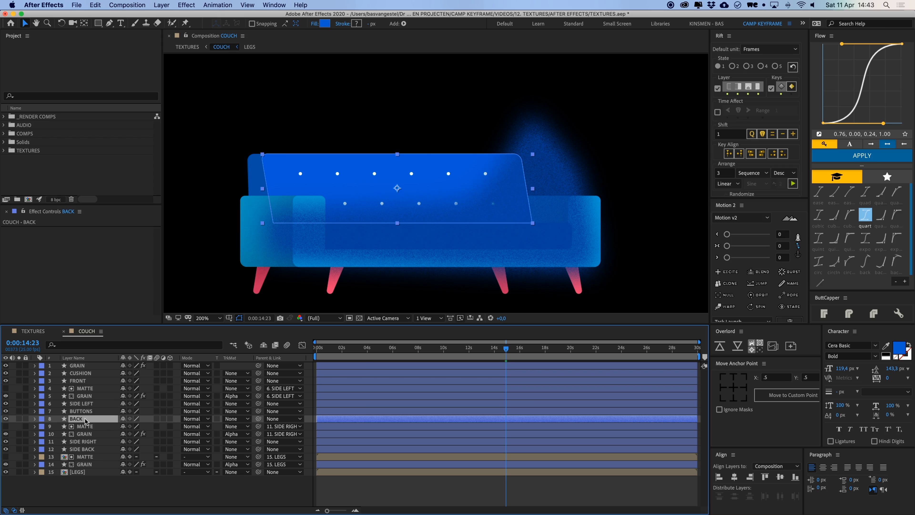
key("super+d")
key("super+shift+bracketright")
type("BACK 2")
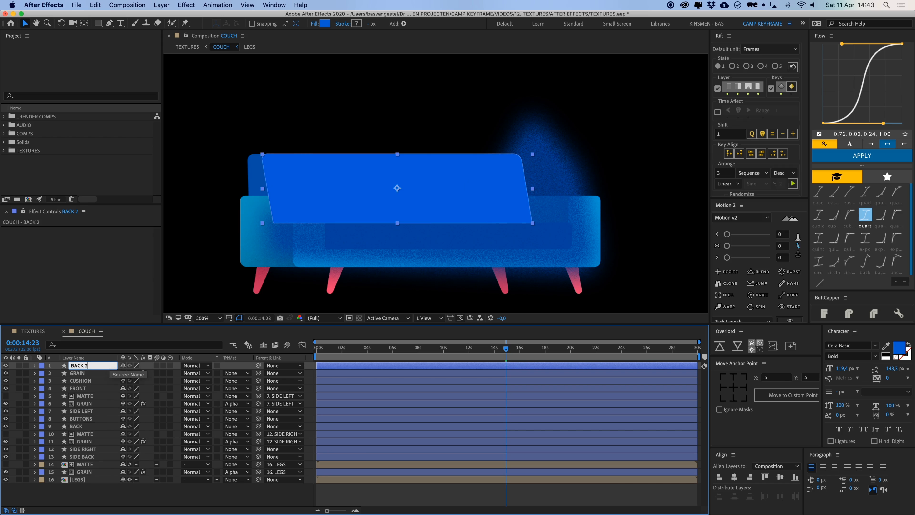
key("Return")
Matte the new GRAIN with the BACK copy's alpha, then move both above the original BACK and parent them to it.
left_click(110, 373)
left_click(249, 373)
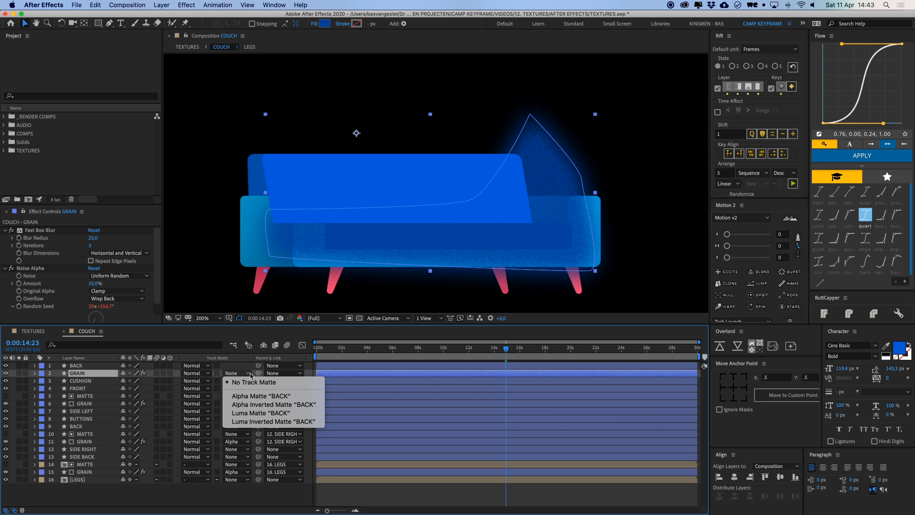
left_click(252, 393)
left_click(89, 366, "shift")
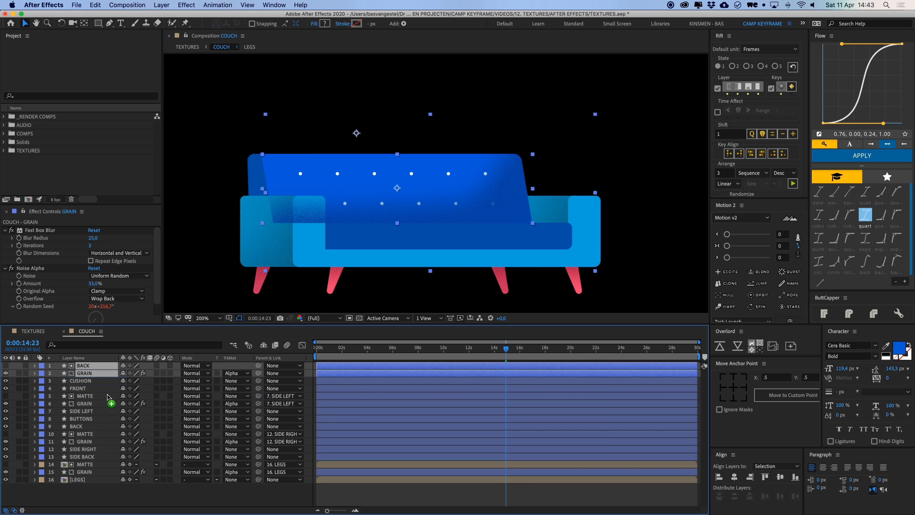
left_click_drag(106, 396, 106, 425)
left_click_drag(257, 419, 248, 429)
Set the couch back GRAIN's Blur Radius to 57 and shift the layer slightly down and to the right.
left_click(89, 419)
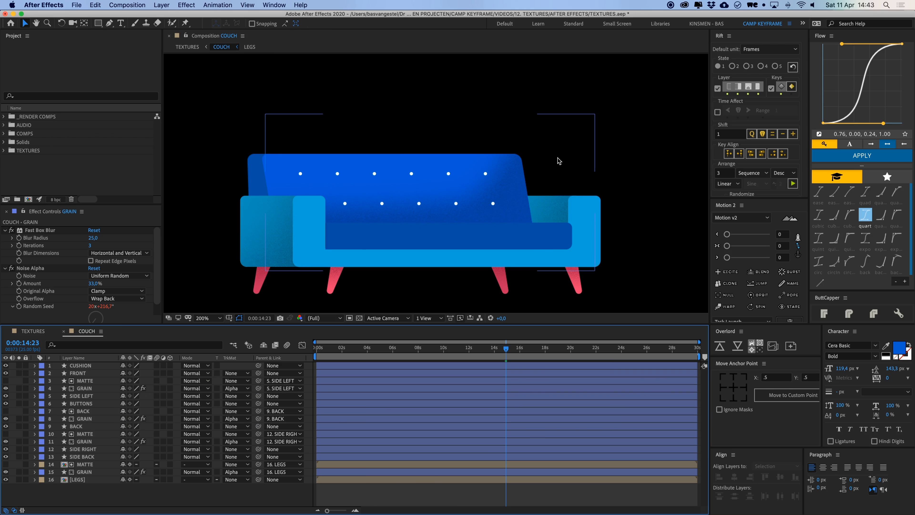
left_click_drag(97, 237, 98, 237)
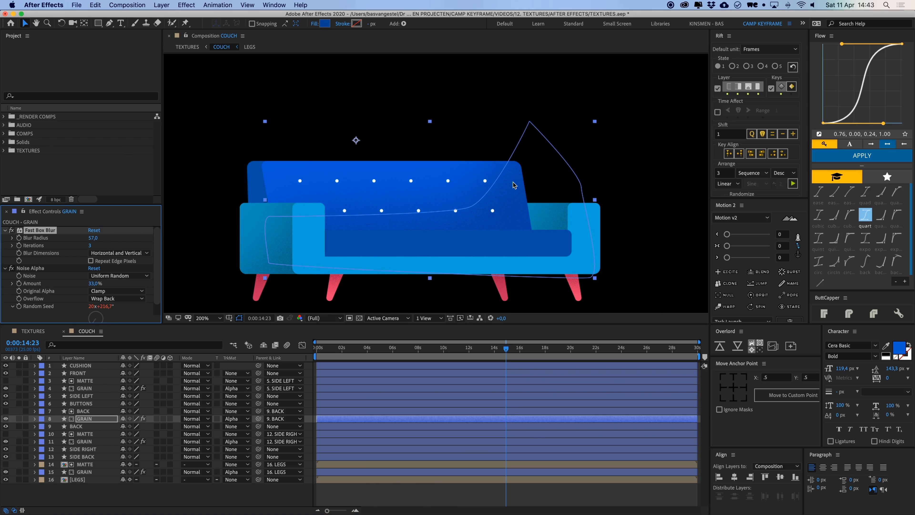
left_click_drag(517, 200, 526, 206)
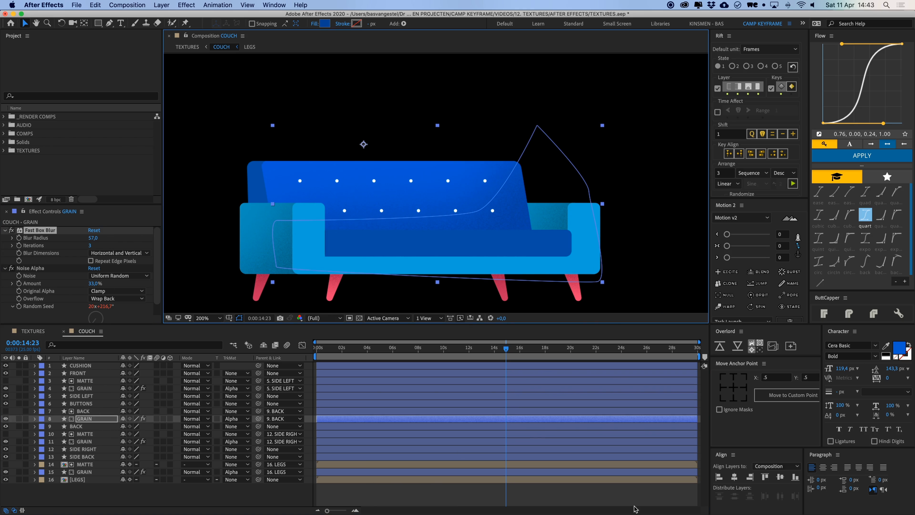
left_click(526, 497)
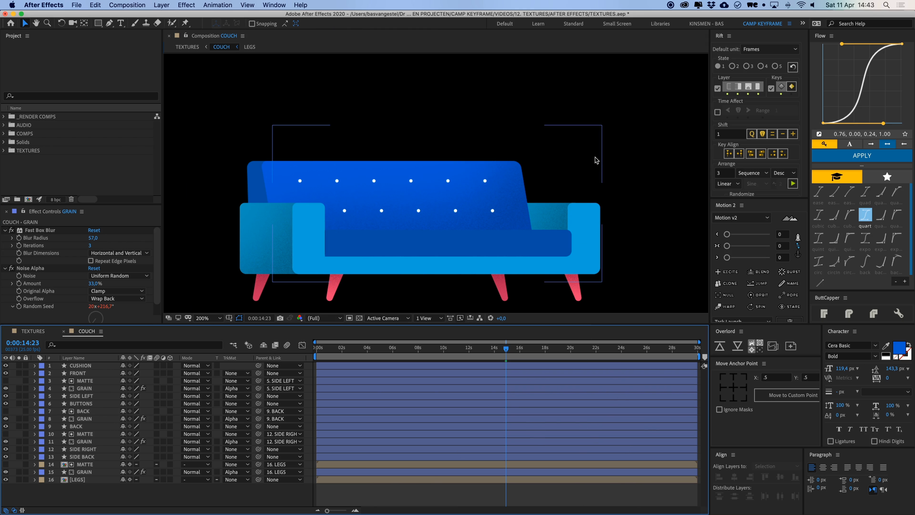
key("comma")
key("period")
Darken the CUSHION layer's fill colour to 00458F and check the couch.
left_click(550, 247)
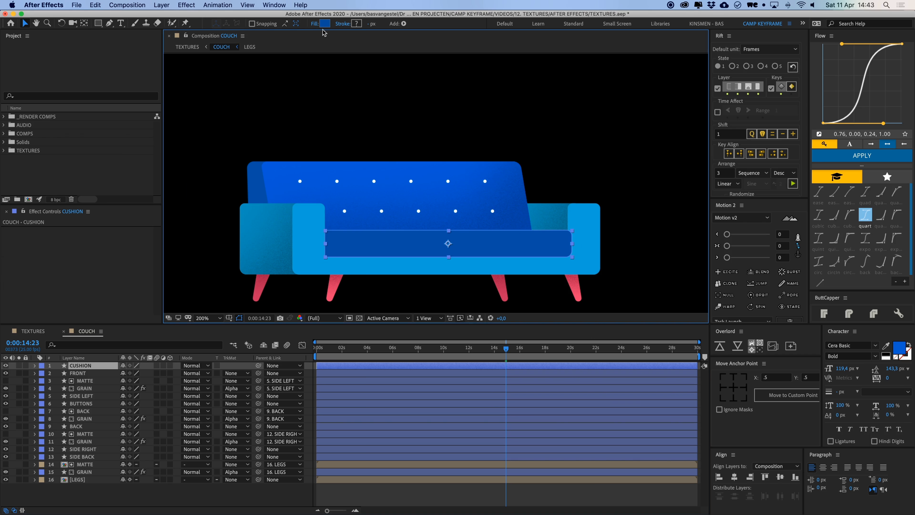
left_click(324, 24)
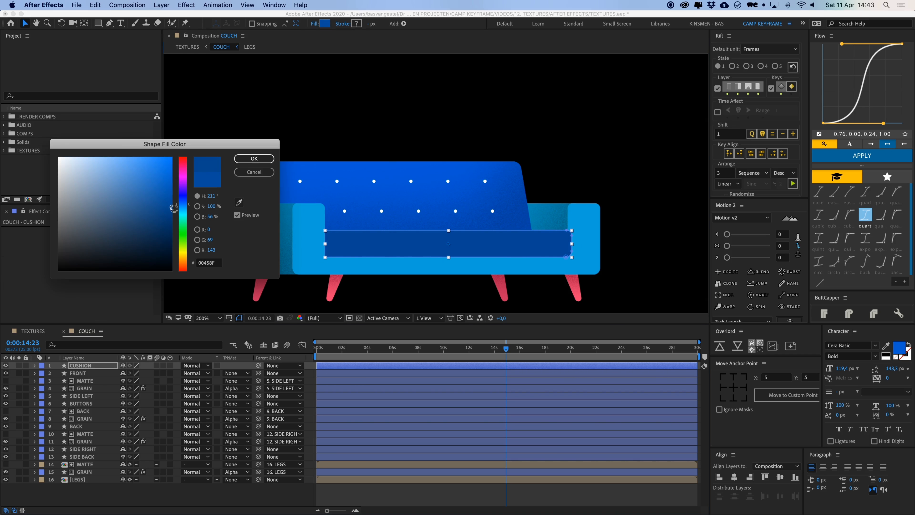
key("Return")
left_click(479, 492)
key("comma")
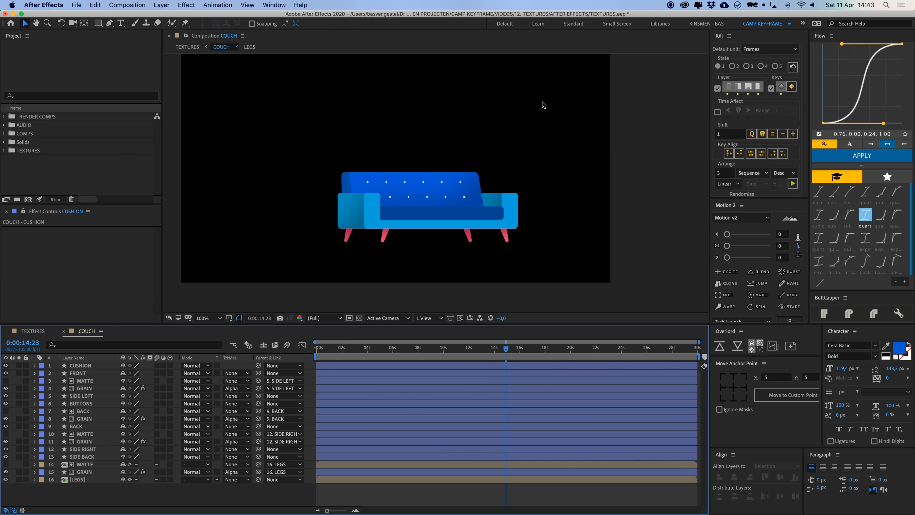
key("period")
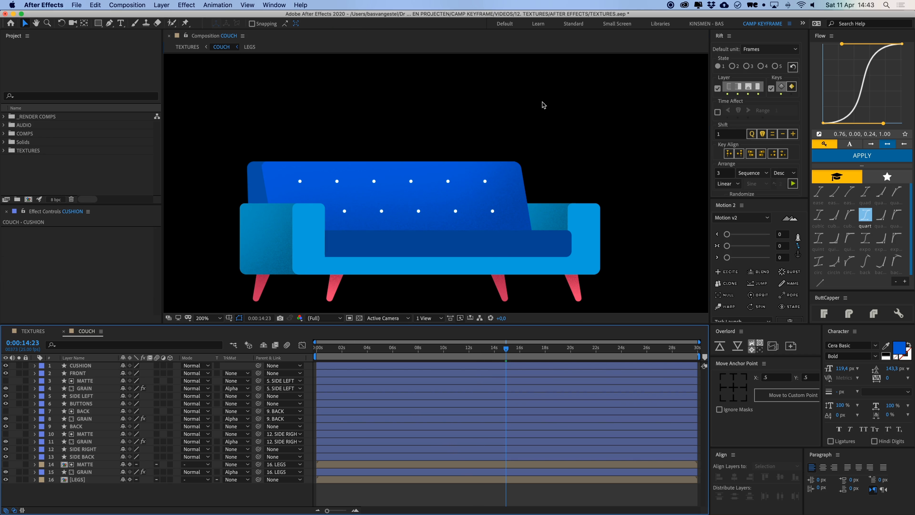
Close the COUCH composition, lock its layer in TEXTURES and open the CABINET composition.
left_click_drag(543, 105, 541, 81)
key("super+w")
left_click(386, 451)
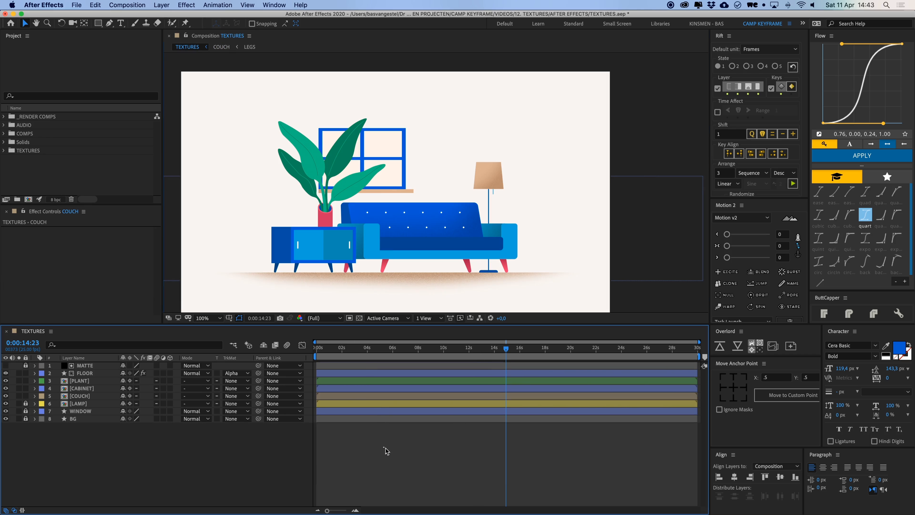
double_click(78, 388)
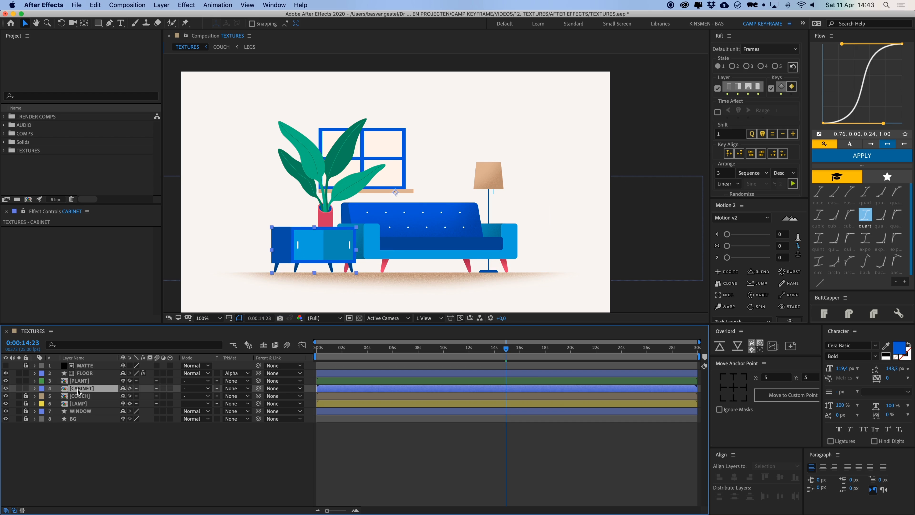
key("period")
key("period")
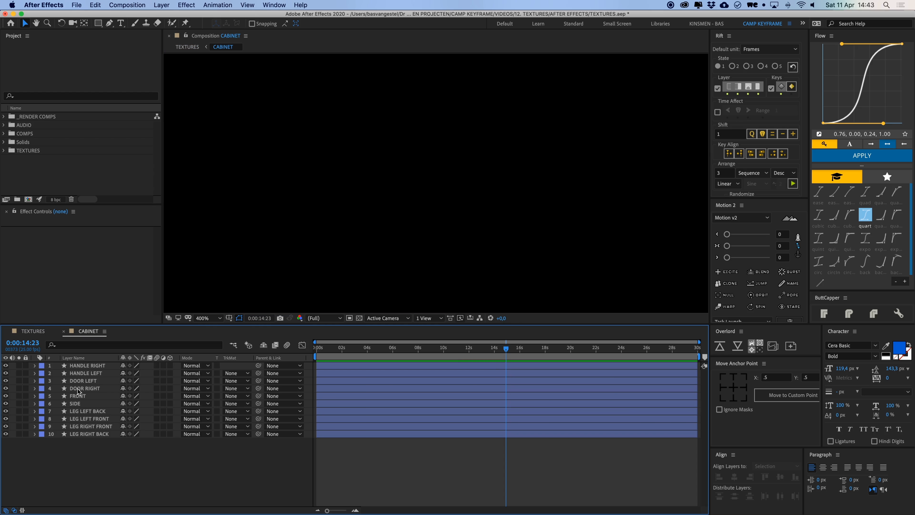
mouse_move(170, 307)
left_mouse_down()
mouse_move(278, 226)
mouse_move(562, 169)
mouse_move(565, 110)
mouse_move(488, 125)
left_mouse_up()
key("comma")
Start a new pen shape with a curved point just left of the cabinet's lower side.
left_click(108, 24)
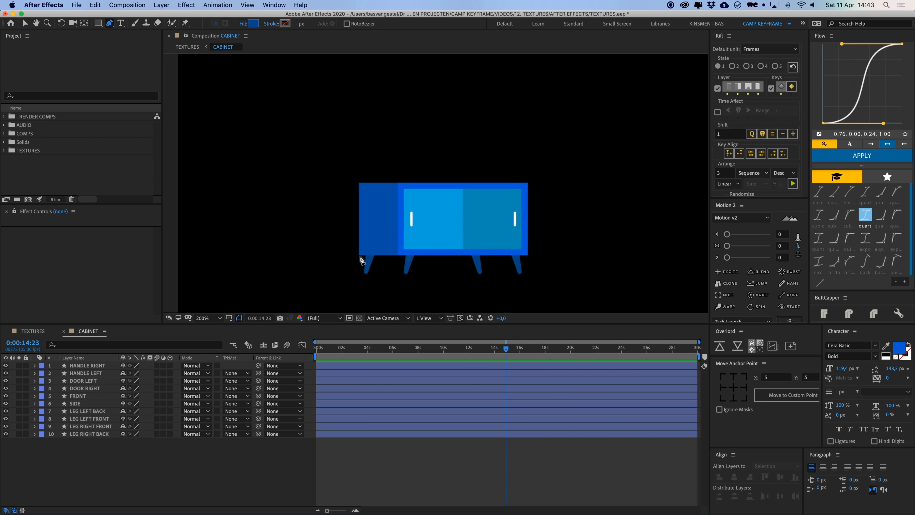
left_click(348, 253)
key("super+z")
left_click_drag(324, 246, 328, 243)
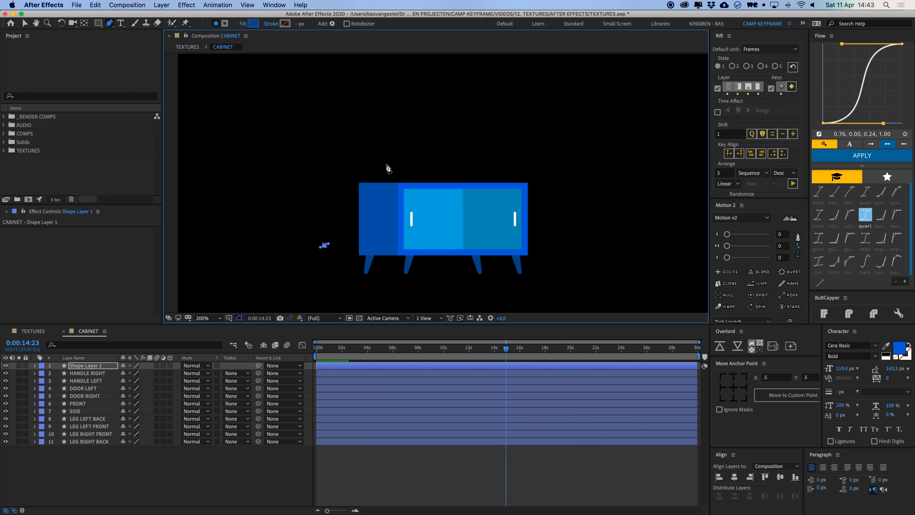
left_click_drag(381, 164, 396, 93)
left_click(460, 138)
key("super+z")
key("super+z")
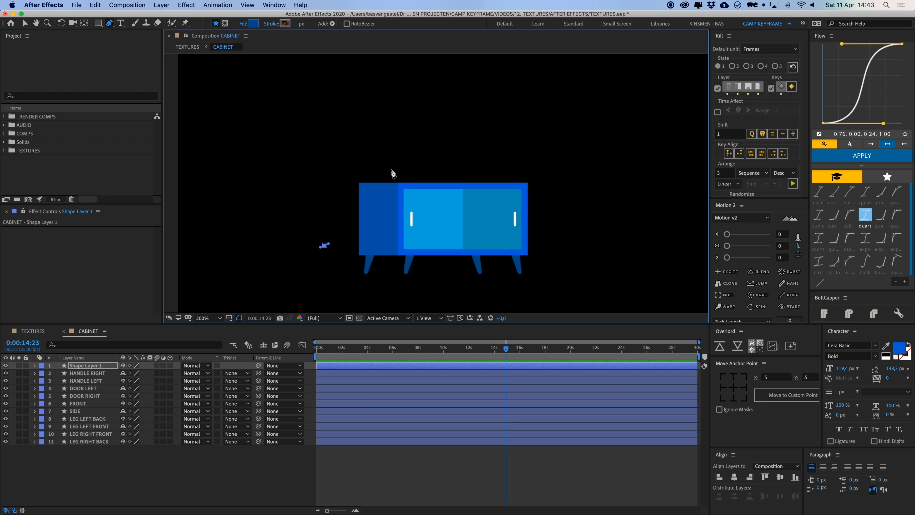
Complete the closed pen shape, curving it above the cabinet's side panel and back beneath the cabinet's left end.
left_click_drag(392, 165, 395, 122)
left_click(506, 145)
left_click(508, 258)
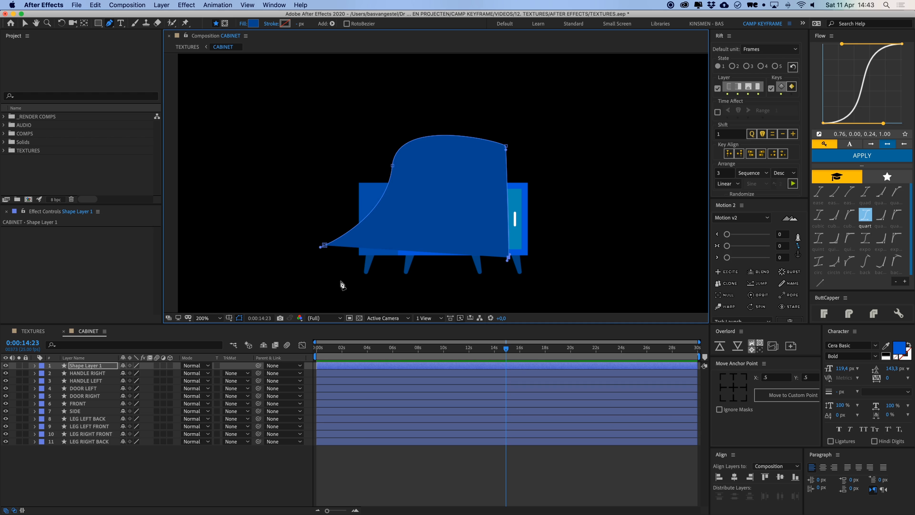
left_click_drag(332, 279, 336, 284)
left_click(323, 246)
Sample the cabinet side's blue for the shape's fill and darken it to 003C7D.
left_click(253, 23)
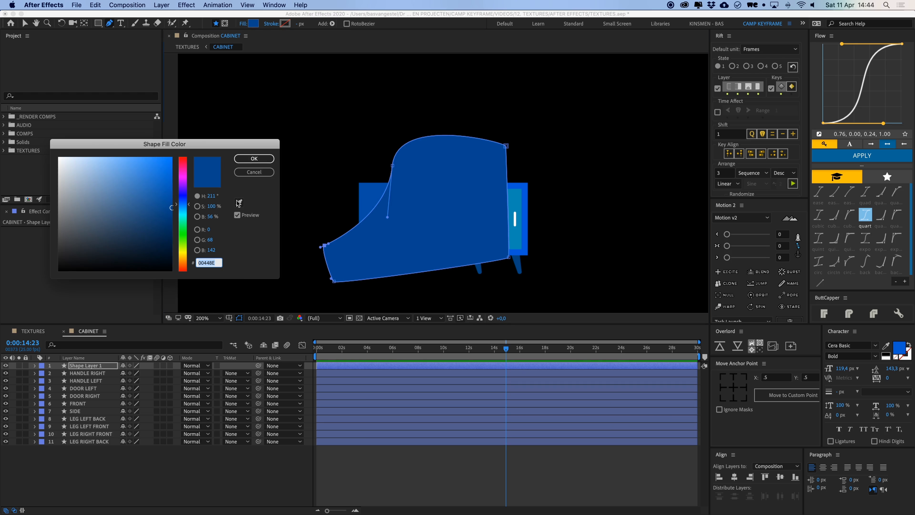
left_click(238, 202)
left_click(382, 204)
left_click(174, 217)
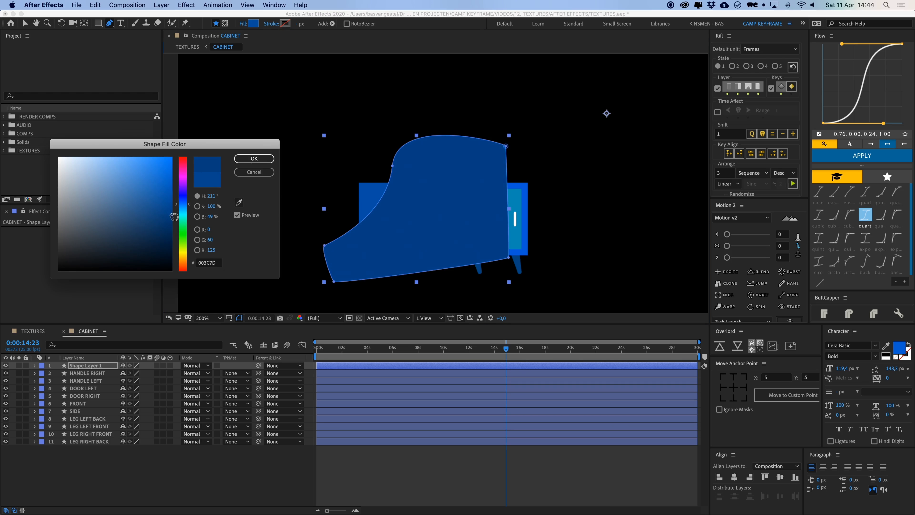
key("Return")
Paste the Fast Box Blur and Noise Alpha effects onto the cabinet's shading shape and name its layer GRAIN.
key("super+v")
key("v")
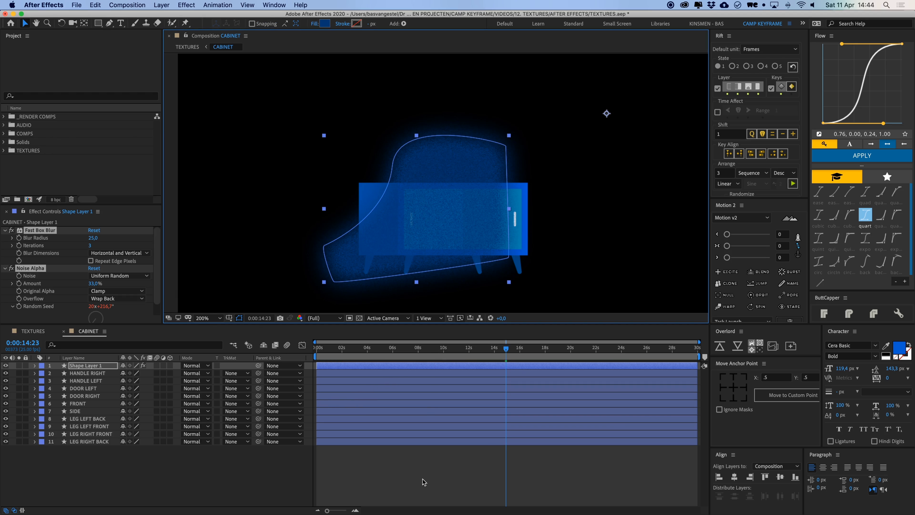
left_click(422, 479)
left_click(80, 367)
key("Return")
type("GRAIN")
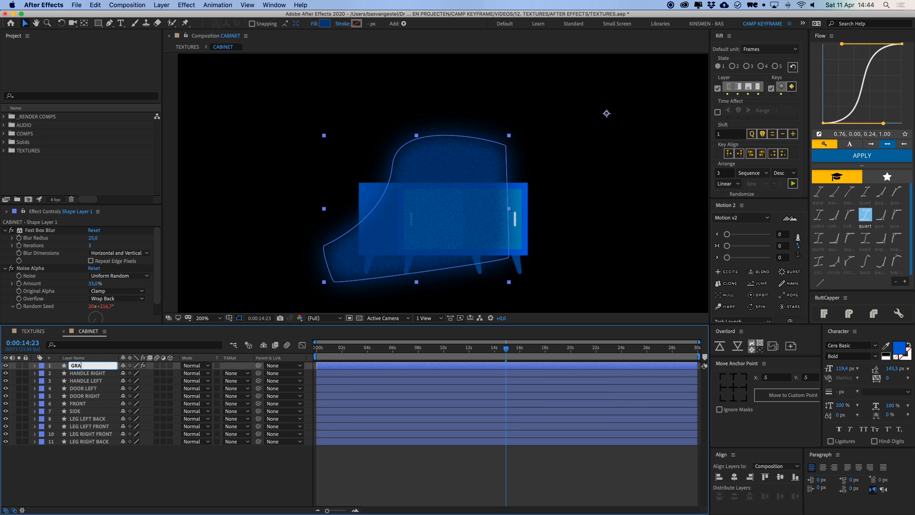
key("Return")
Move GRAIN directly above the cabinet's SIDE layer, then duplicate SIDE and place the copy directly above GRAIN.
left_click_drag(82, 365, 85, 400)
left_click(87, 411)
key("super+d")
key("super+bracketright")
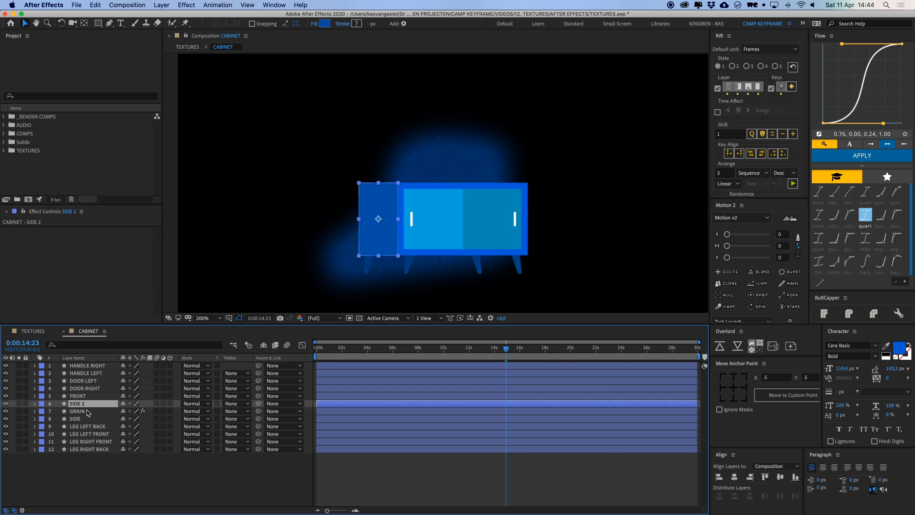
Rename the copied SIDE layer MATTE, then parent MATTE and GRAIN to the SIDE layer.
key("Return")
type("MATTE")
key("Return")
left_click(88, 411, "shift")
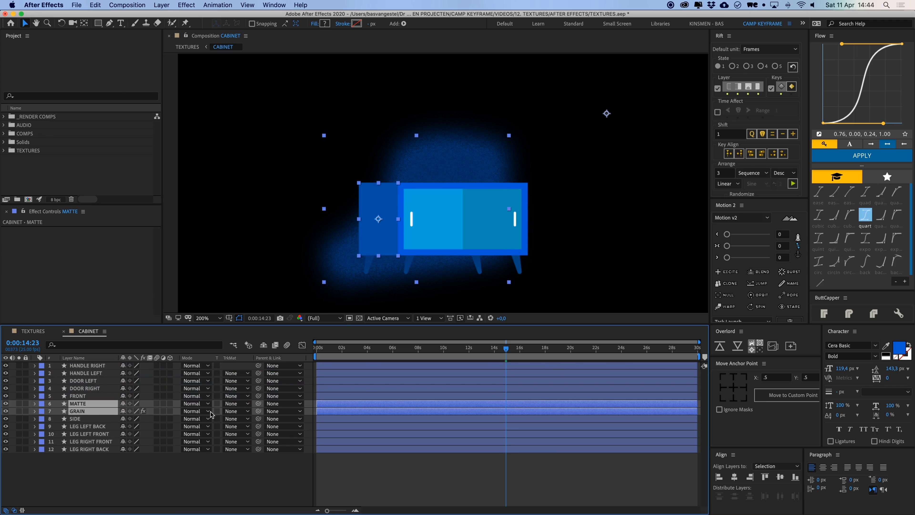
left_click_drag(258, 411, 82, 418)
left_click(104, 415)
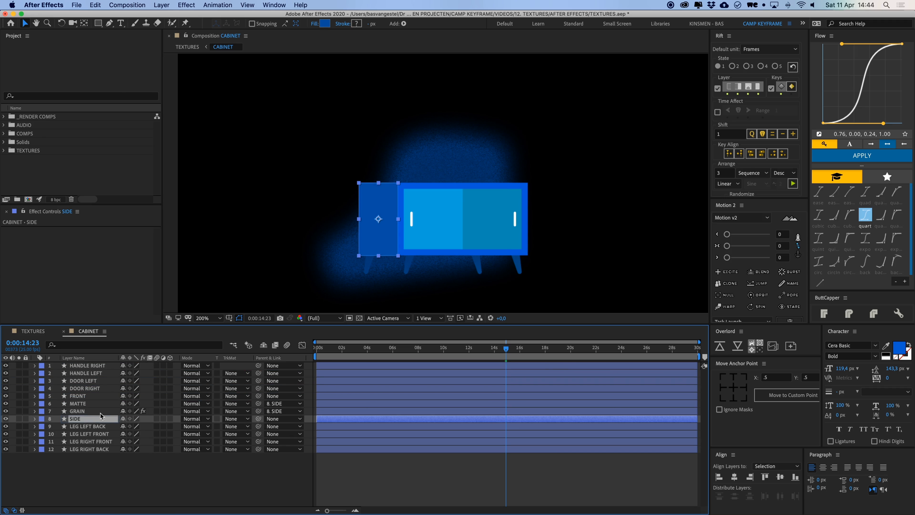
Set GRAIN's track matte to Alpha and soften its shading, shifted slightly down and right, with a Blur Radius of 44.
left_click(231, 411)
left_click(245, 434)
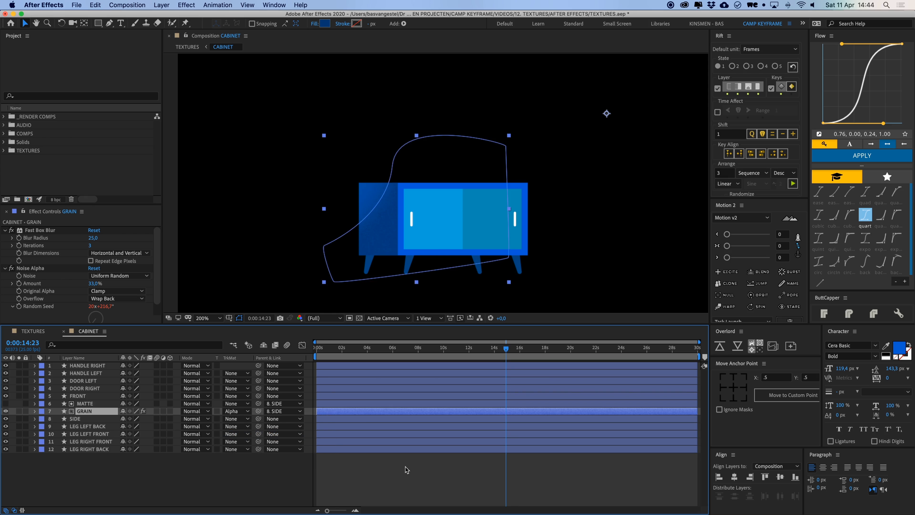
left_click_drag(387, 245, 394, 257)
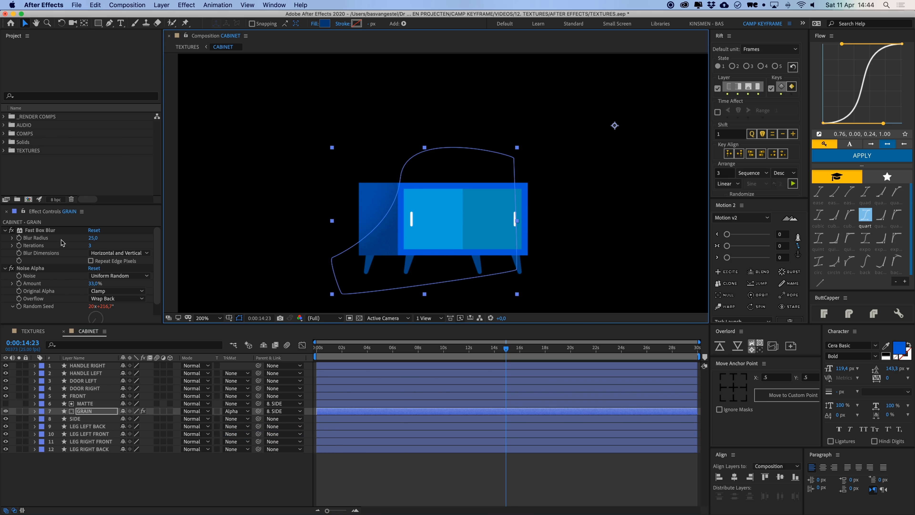
left_click_drag(93, 238, 104, 238)
left_click(423, 473)
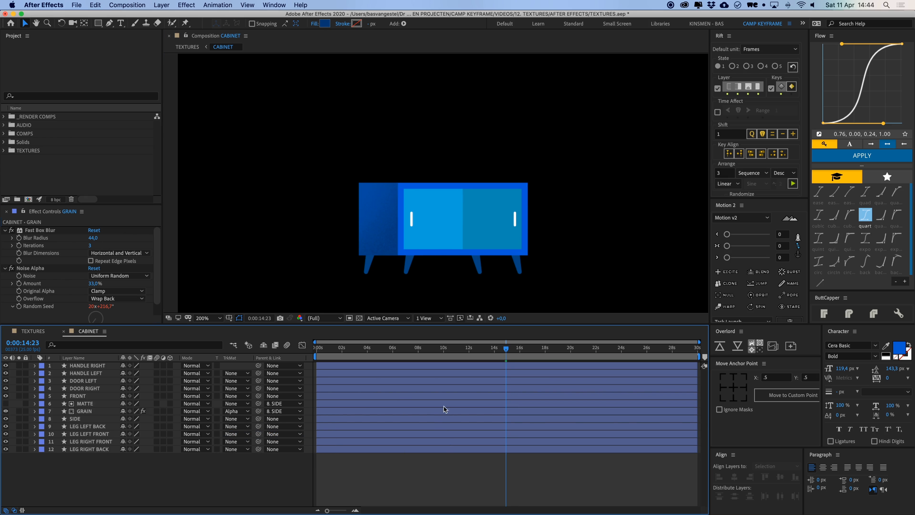
Start a pen shape at the left door's lower-left corner, curving it up and across the upper doors to beyond the cabinet's right side.
mouse_move(447, 224)
left_mouse_down()
mouse_move(421, 238)
mouse_move(349, 183)
mouse_move(356, 173)
mouse_move(382, 174)
left_mouse_up()
key("period")
key("p")
key("p")
key("g")
left_click(288, 274)
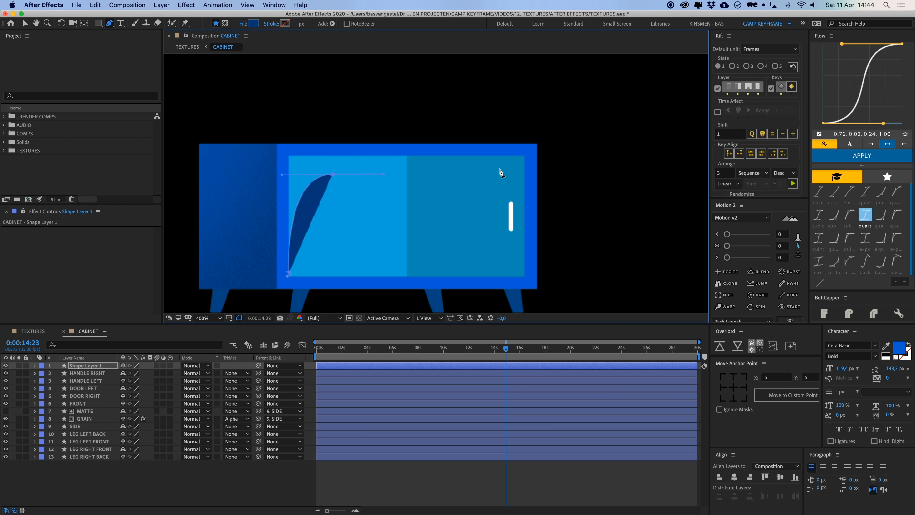
left_click(544, 153)
left_click_drag(572, 133, 588, 189)
Complete the closed pen shape, passing above the cabinet, down past its left side and back from beneath it to the starting point.
left_click_drag(494, 125, 487, 126)
left_click(233, 129)
left_click_drag(253, 218, 280, 118)
left_click_drag(213, 187, 216, 194)
left_click_drag(255, 283, 307, 252)
left_click_drag(313, 276, 317, 264)
left_click(335, 204)
key("comma")
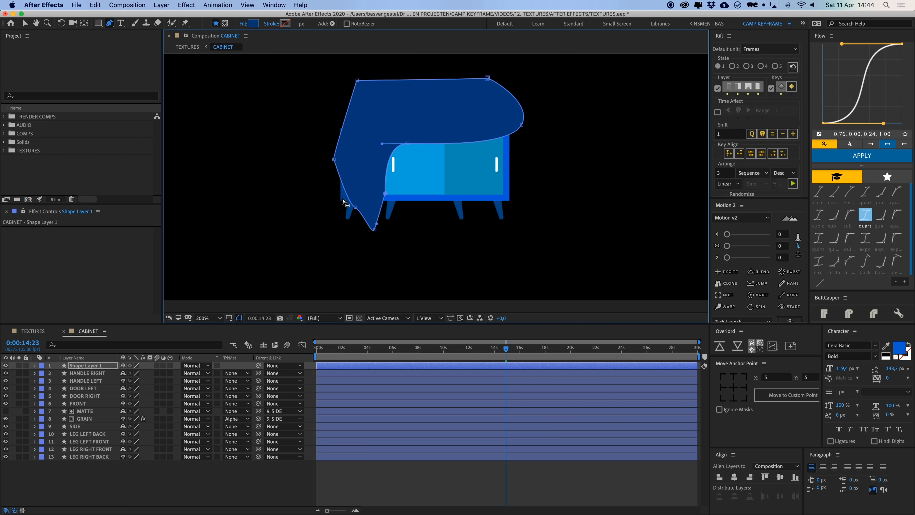
Sample a blue from the cabinet's left door for the shape's fill and adjust it to a deeper blue.
left_click(253, 23)
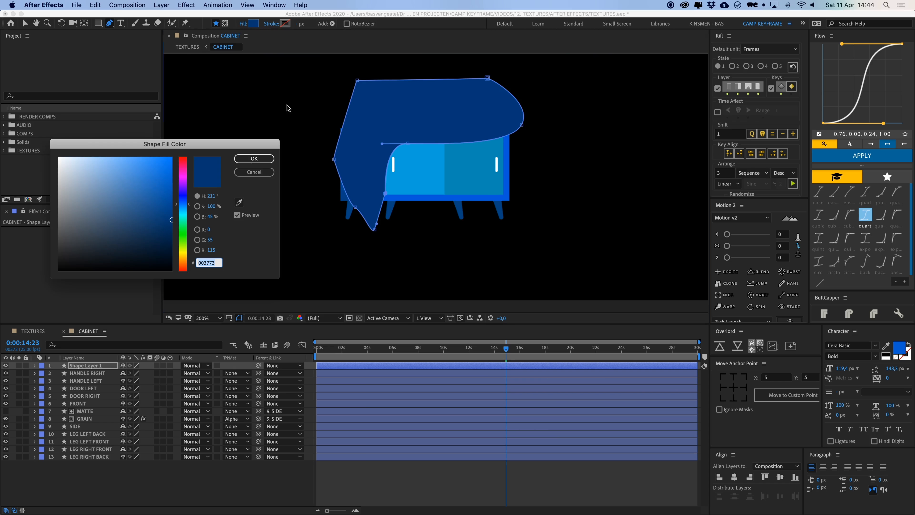
left_click(239, 201)
left_click(394, 168)
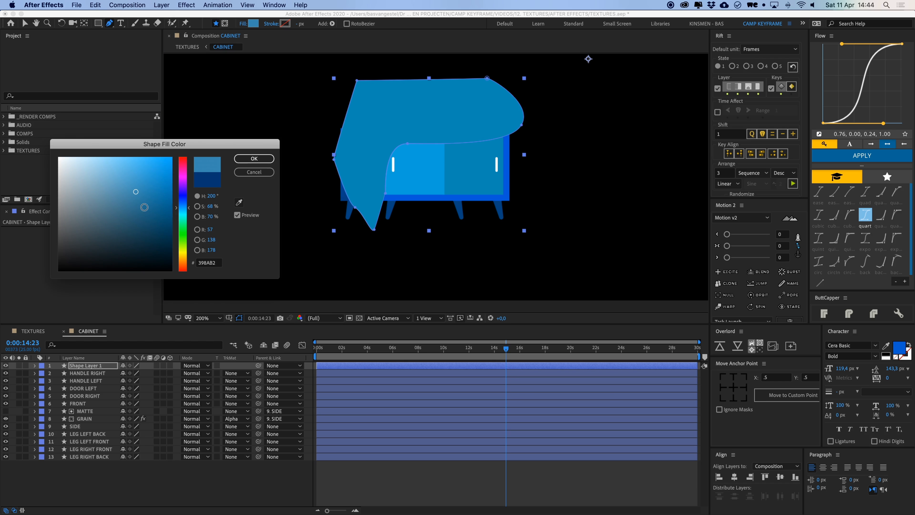
left_click(145, 207)
key("Return")
Paste the Fast Box Blur and Noise Alpha effects onto the doors' shading shape and name its layer GRAIN.
key("super+v")
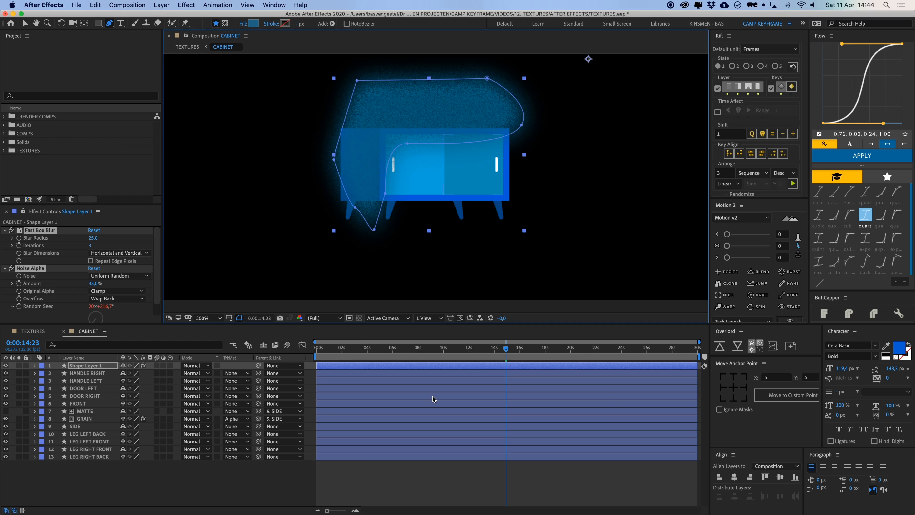
key("v")
left_click(423, 483)
left_click(92, 365)
key("Return")
type("GRAIN")
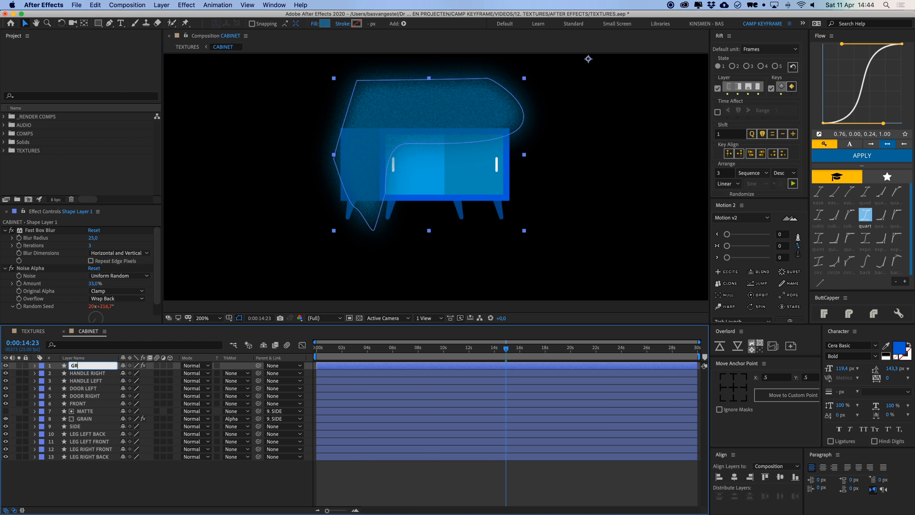
key("Return")
left_click(86, 389)
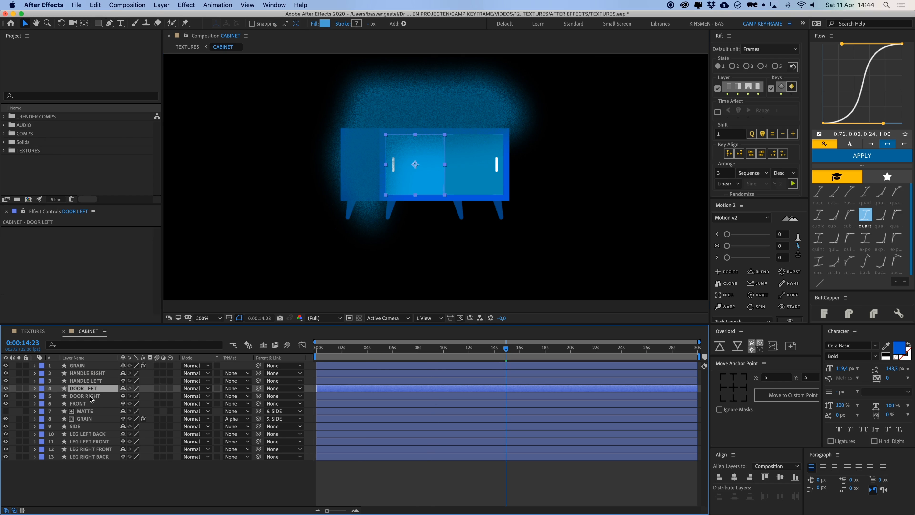
left_click(90, 396, "shift")
key("super+shift+c")
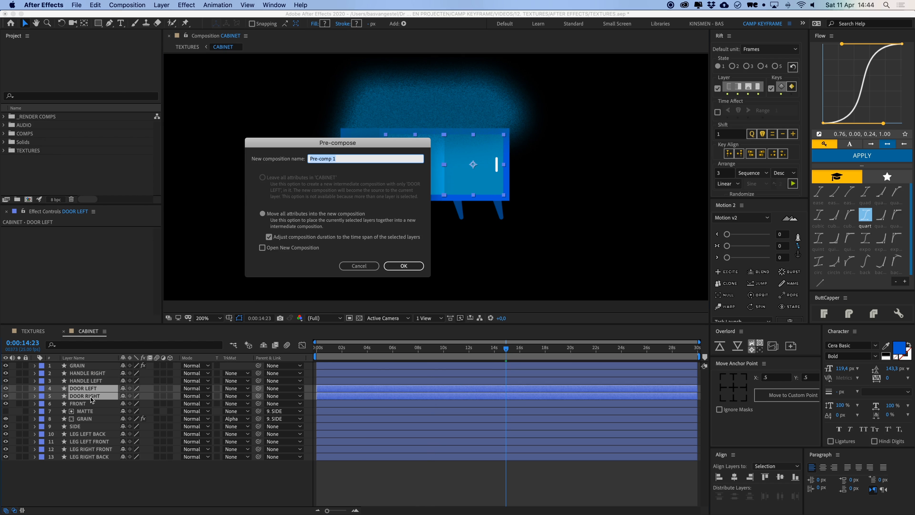
key("Escape")
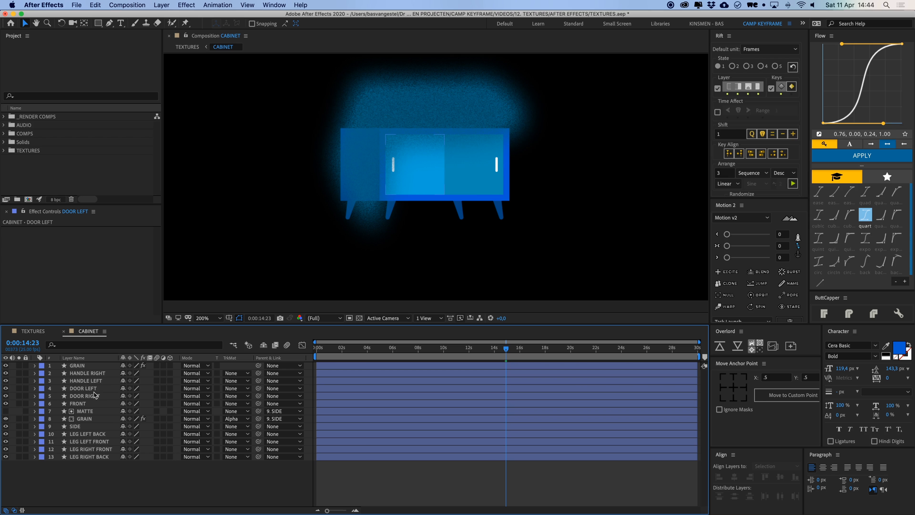
Copy the DOOR LEFT layer to directly above the doors' GRAIN layer and name the copy MATTE.
left_click(93, 390)
key("super+v")
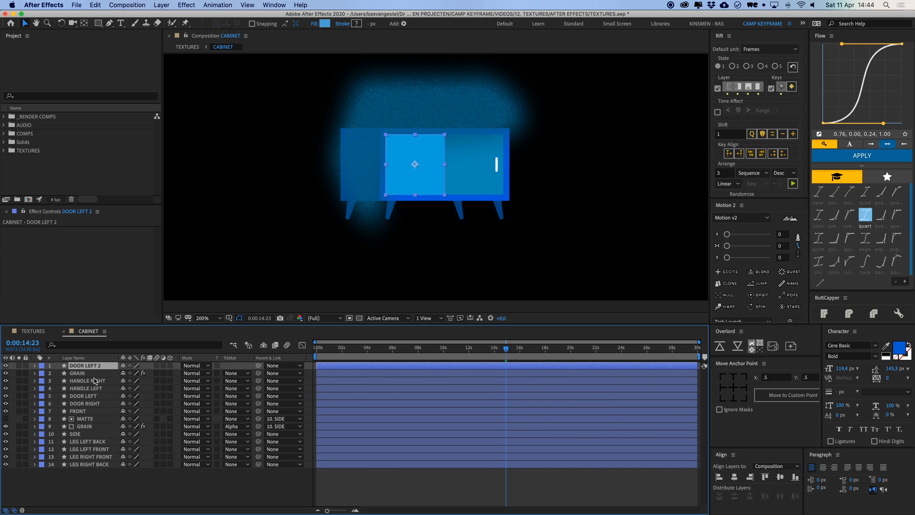
key("Return")
type("MATTE")
key("Return")
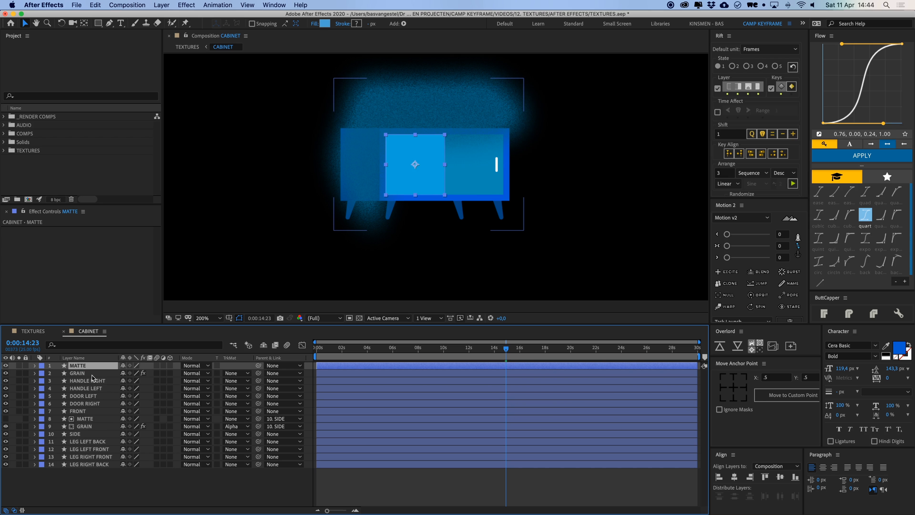
Convert the doors' MATTE rectangle to a Bezier path and extend its right edge to cover both doors.
scroll(402, 205, "up", 2)
key("g")
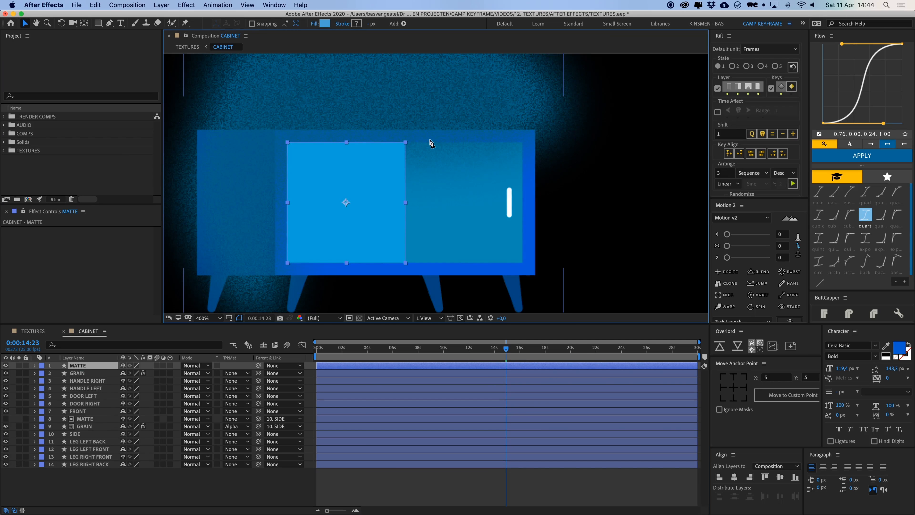
left_click(35, 365)
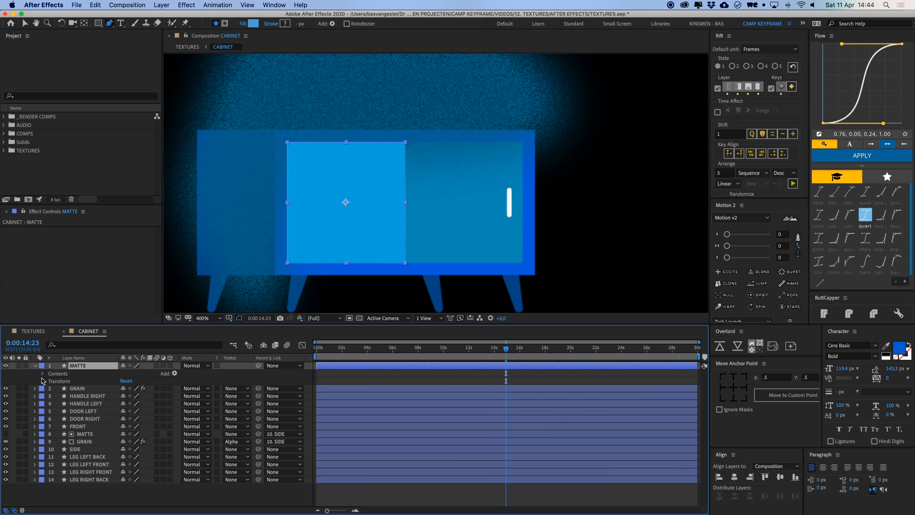
left_click(42, 374)
left_click(51, 381)
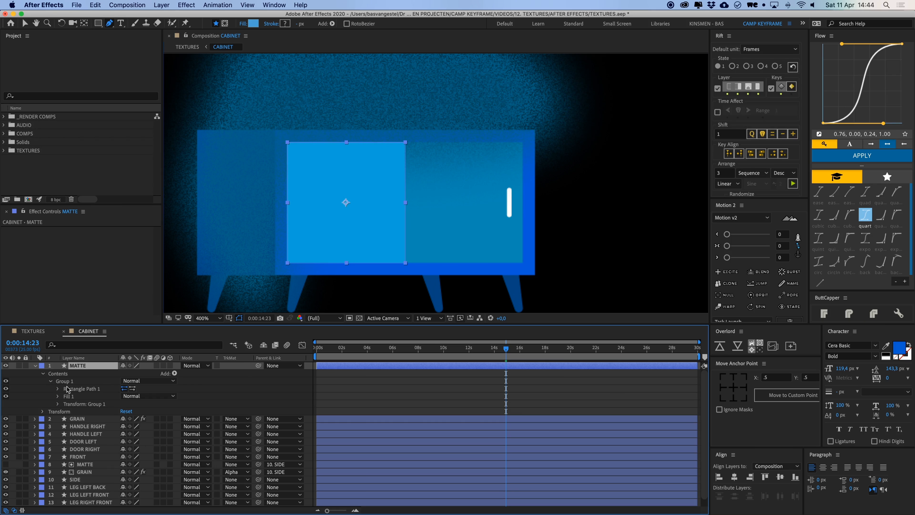
left_click(89, 390)
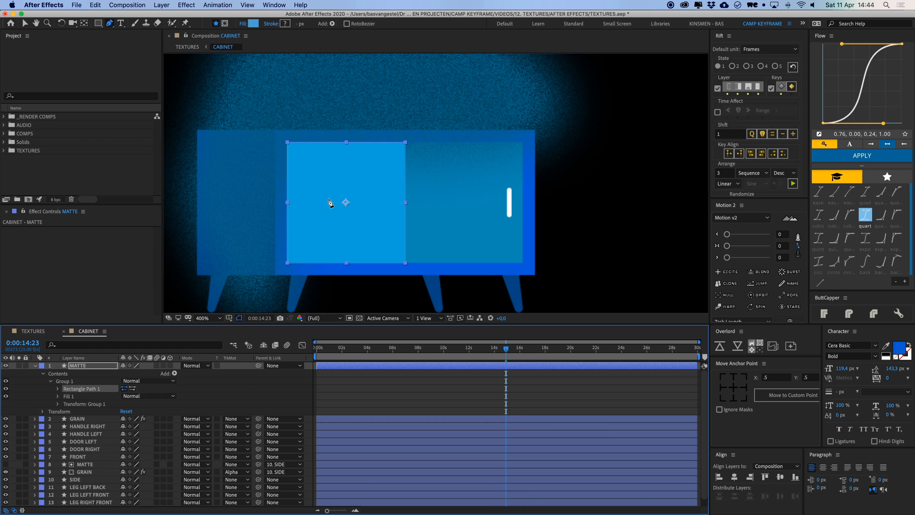
right_click(89, 389)
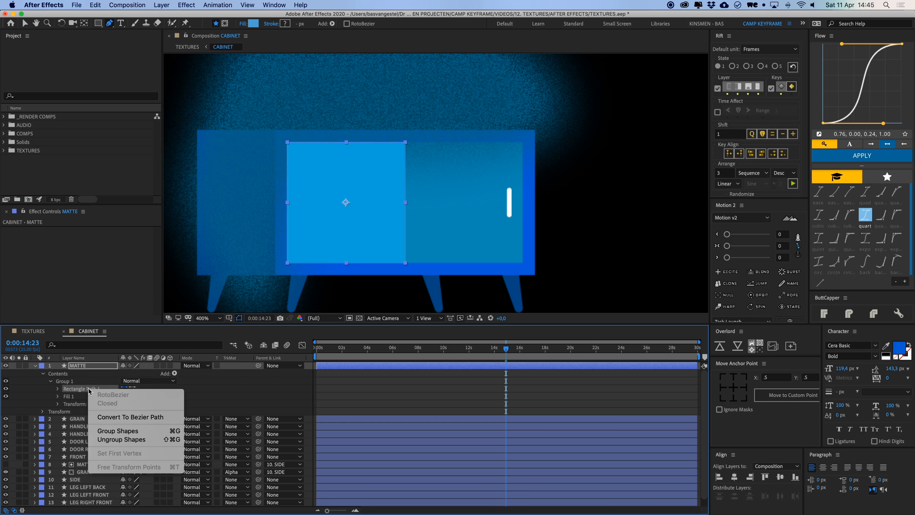
left_click(405, 142)
key("v")
left_click_drag(403, 264, 522, 263)
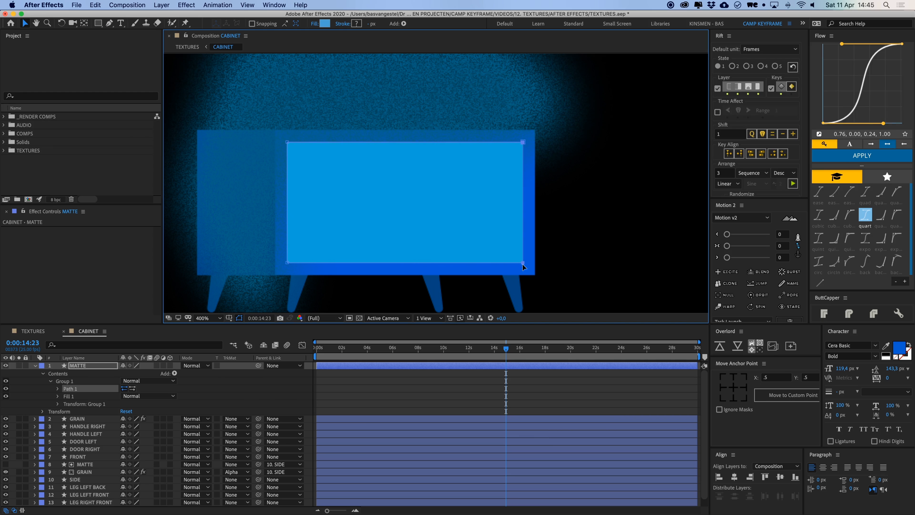
left_click(35, 365)
Set the doors' GRAIN track matte to Alpha, then move MATTE and GRAIN together directly above DOOR LEFT, beneath the handles.
left_click(72, 373)
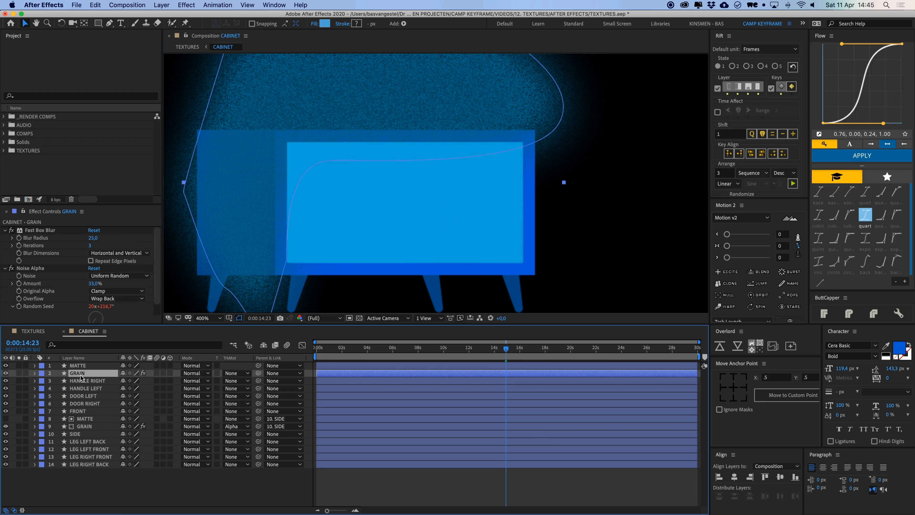
left_click(242, 374)
left_click(252, 395)
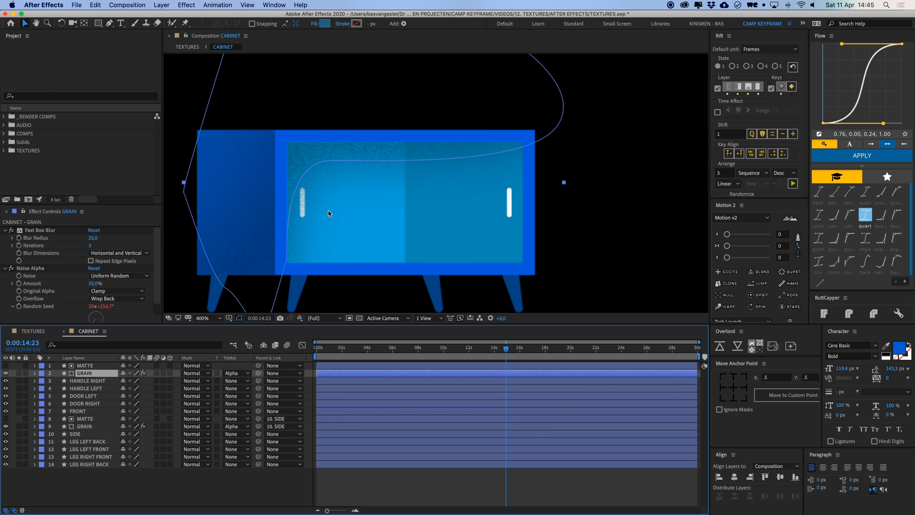
key("comma")
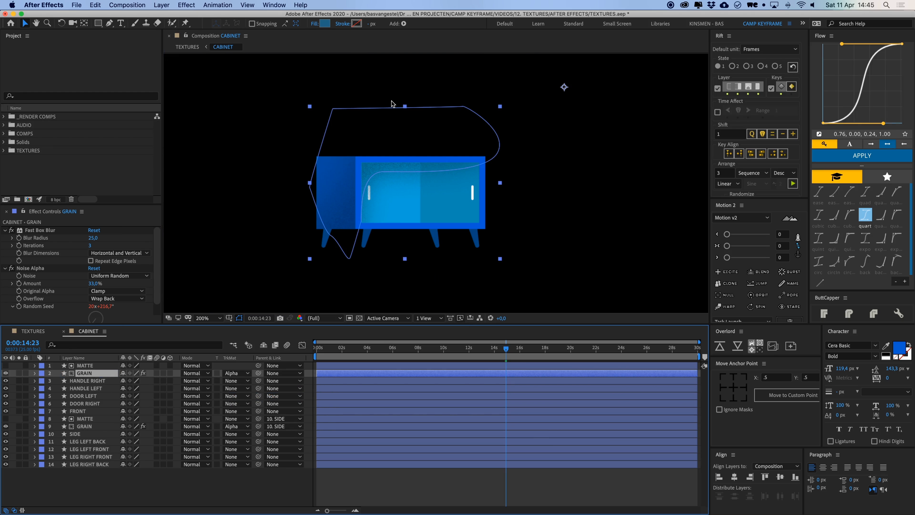
left_click(83, 365, "shift")
left_click_drag(88, 375, 88, 392)
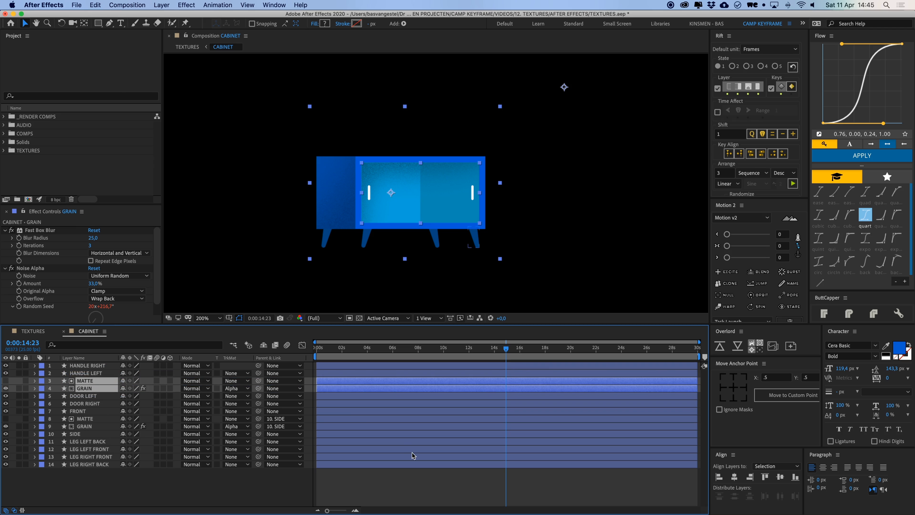
left_click(416, 475)
Lower the doors' GRAIN opacity to 63% and nudge its shading shape slightly upward.
key("comma")
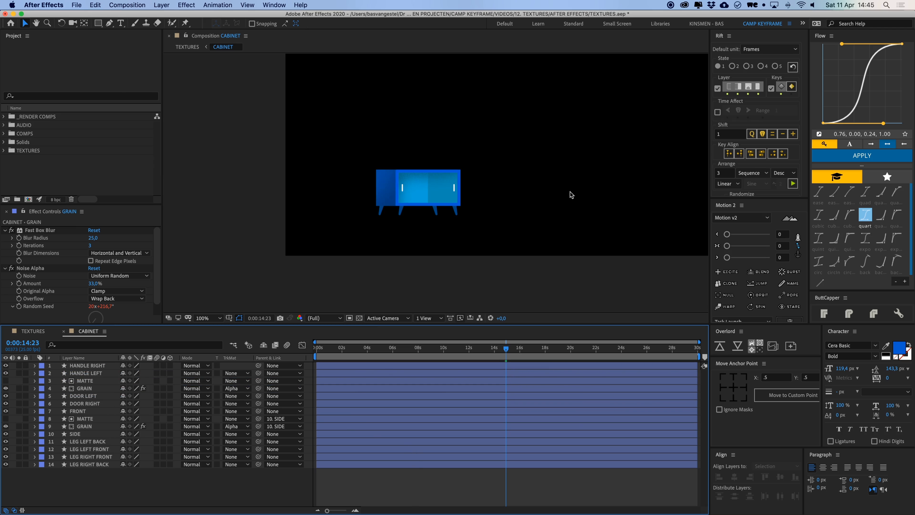
key("period")
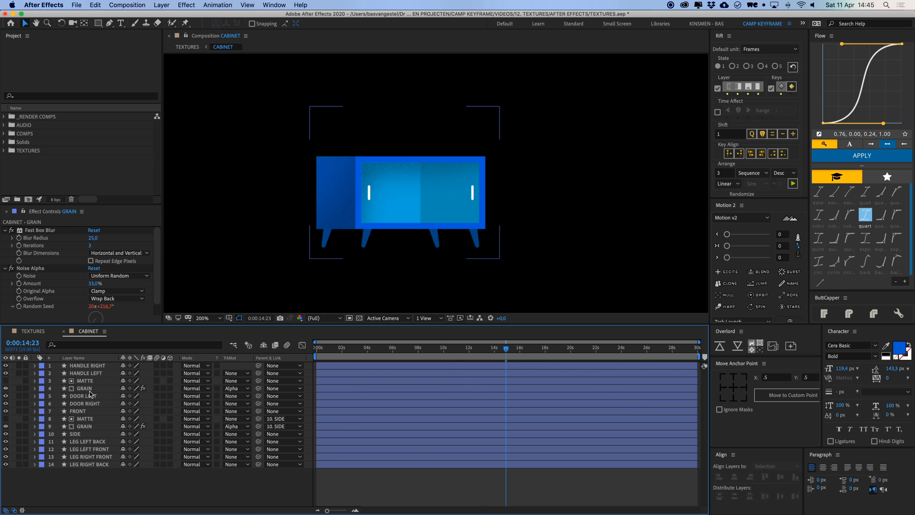
left_click(91, 388)
key("t")
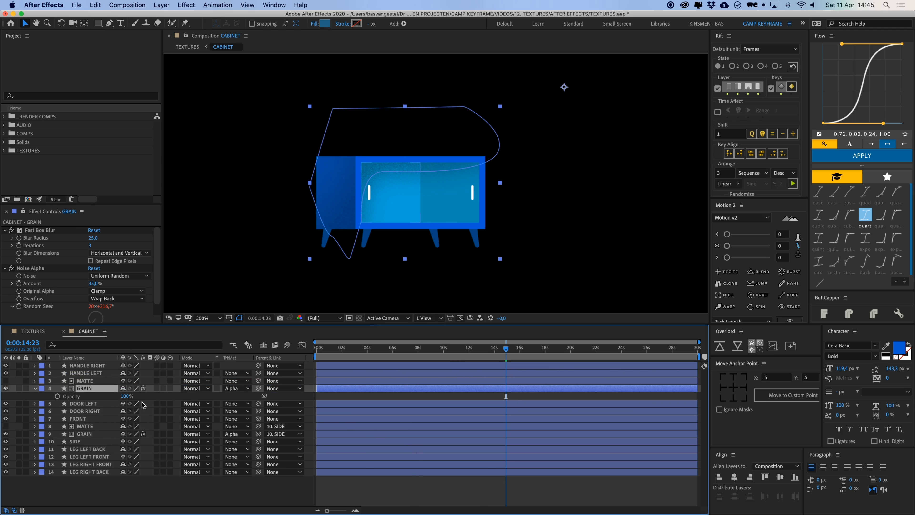
left_click_drag(129, 396, 127, 396)
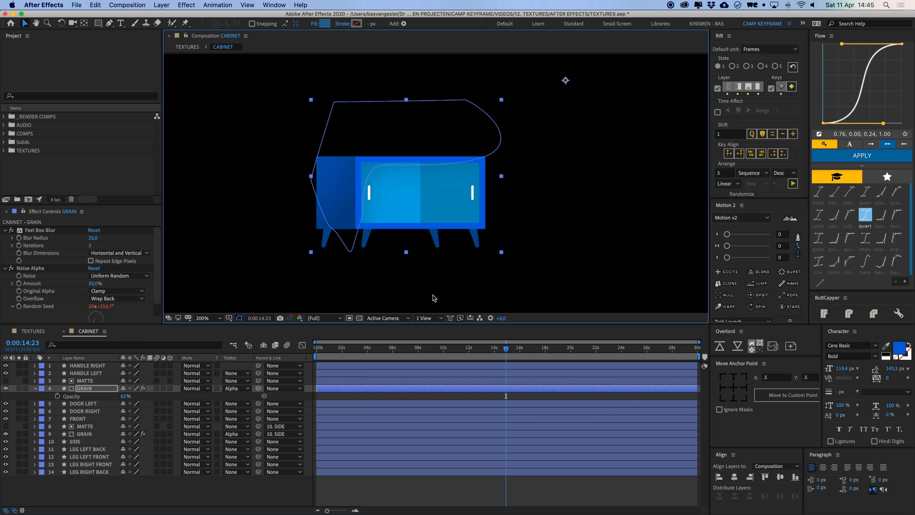
left_click(467, 484)
Close the CABINET composition to return to TEXTURES, then open the PLANT composition around the vase.
key("super+w")
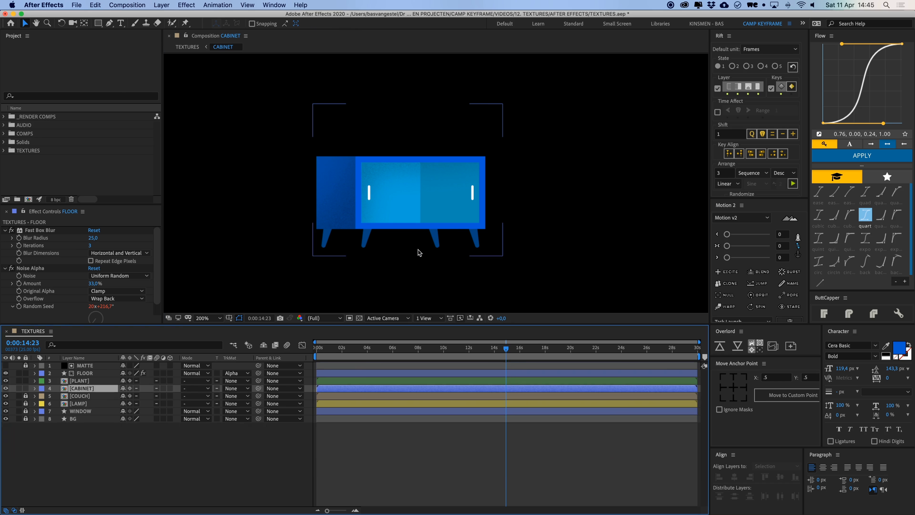
left_click(146, 445)
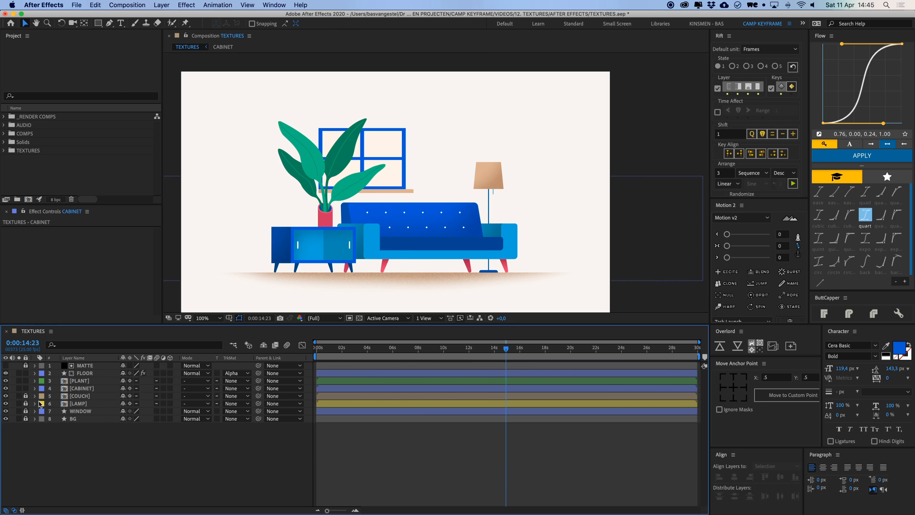
double_click(79, 381)
left_click_drag(522, 227, 500, 190)
key("period")
Try moving the vase sideways away from the leaves, then undo the move.
left_click(95, 381)
left_click_drag(391, 236, 303, 236)
key("super+z")
left_click(126, 406)
left_click(98, 373)
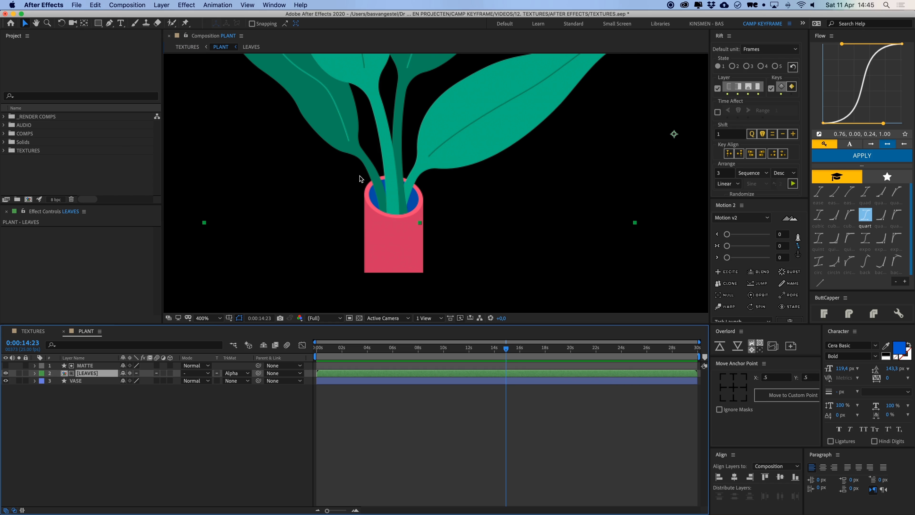
key("comma")
left_click(389, 278)
key("period")
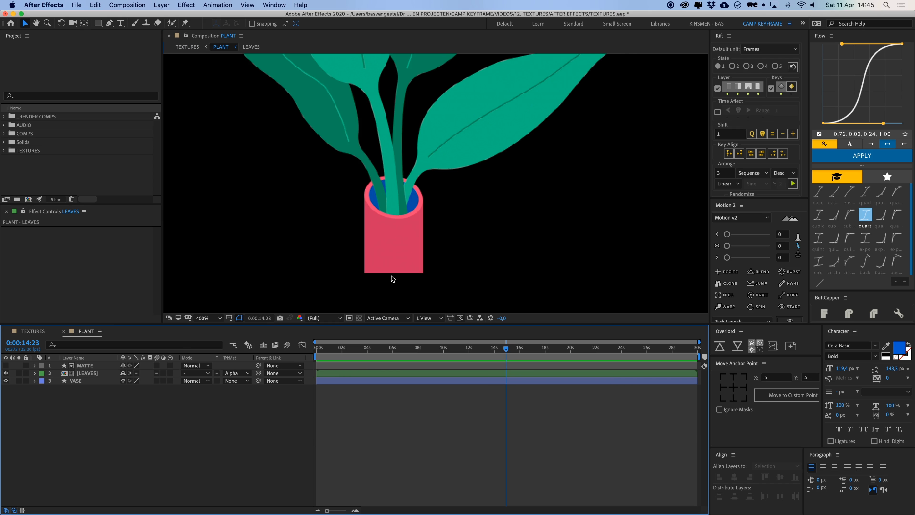
left_click(404, 261)
left_click(417, 417)
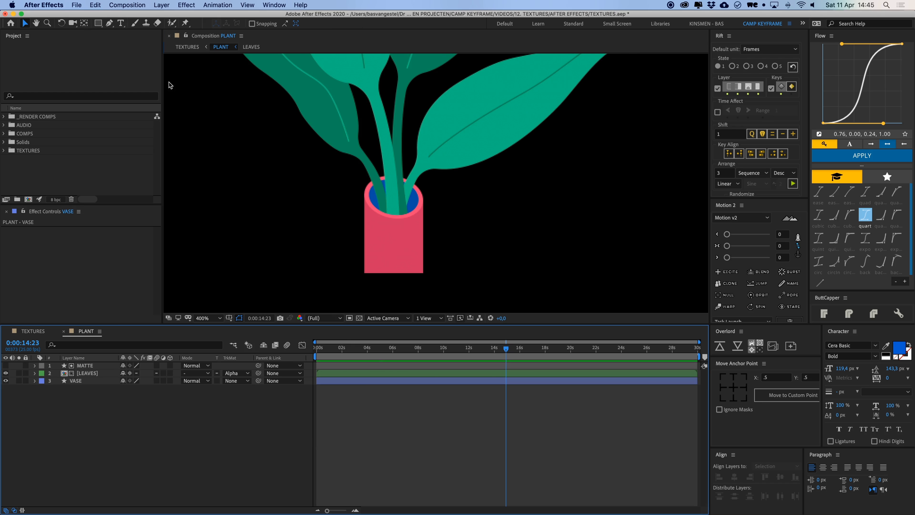
Draw a closed shading shape with the Pen tool, curving across the vase and covering its lower-right side.
left_click(109, 23)
left_click(351, 269)
left_click_drag(418, 189, 424, 142)
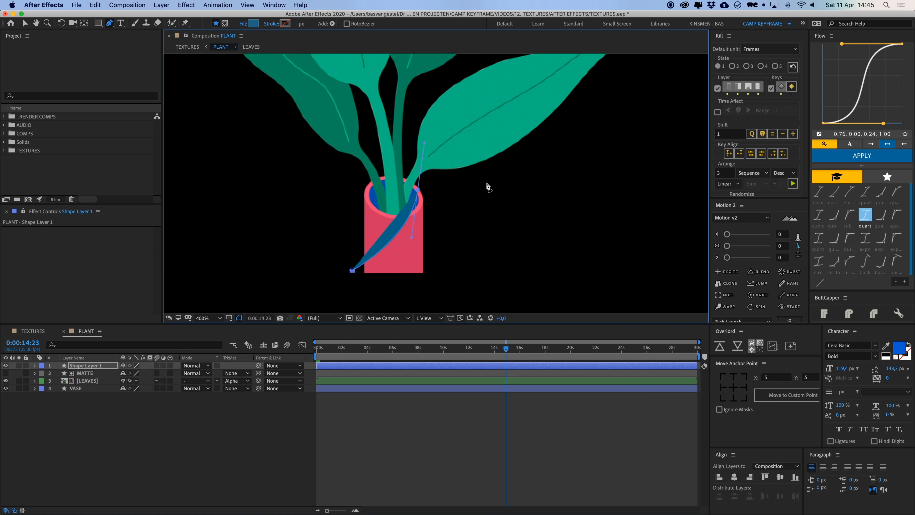
left_click(489, 183)
scroll(498, 293, "down", 3)
left_click(509, 270)
left_click(335, 257)
left_click(353, 210)
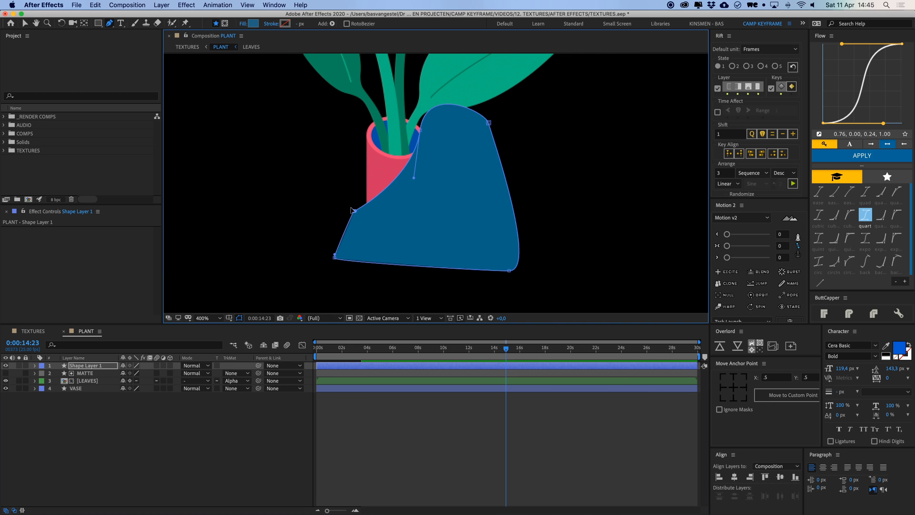
Sample the vase's pink as the shading shape's fill, then darken it to a deep red.
left_click(254, 24)
left_click(238, 202)
left_click(369, 177)
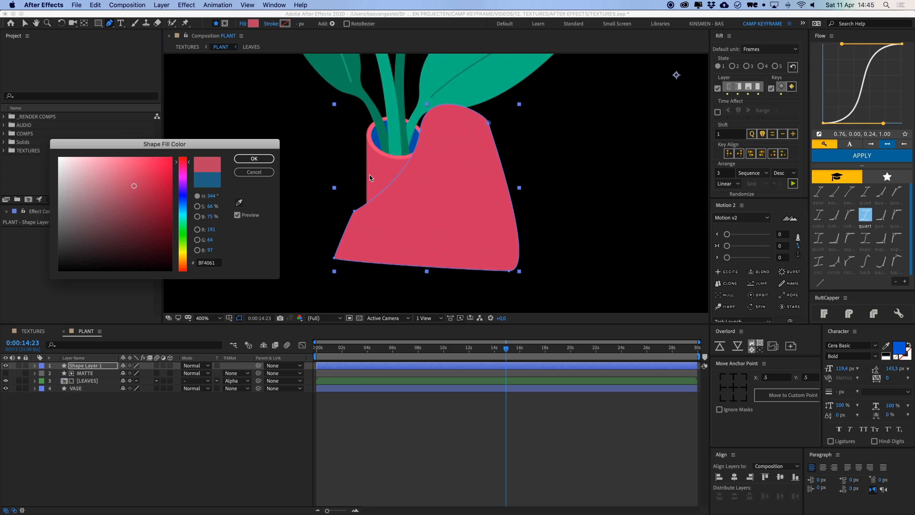
left_click_drag(136, 207, 147, 224)
key("Return")
Paste the copied Fast Box Blur and Noise Alpha effects onto the shading shape and nudge it slightly down and right.
key("super+v")
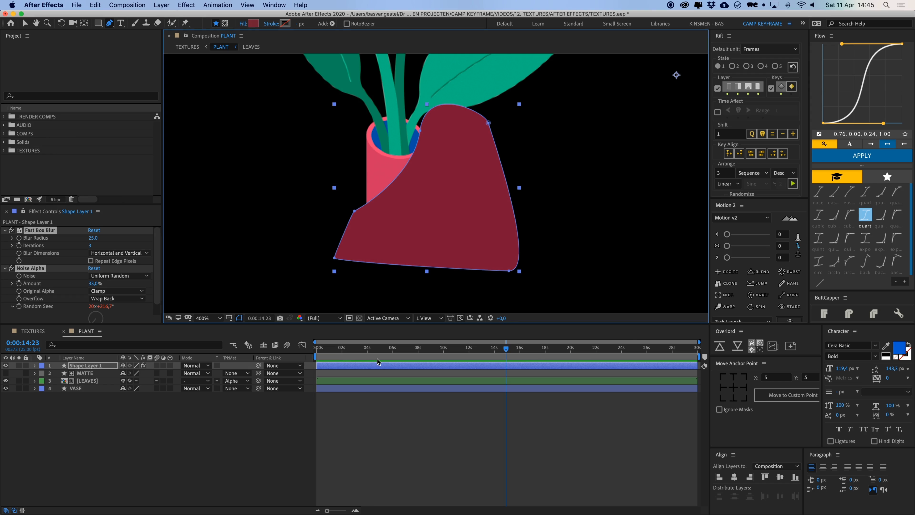
key("v")
left_click_drag(419, 204, 427, 214)
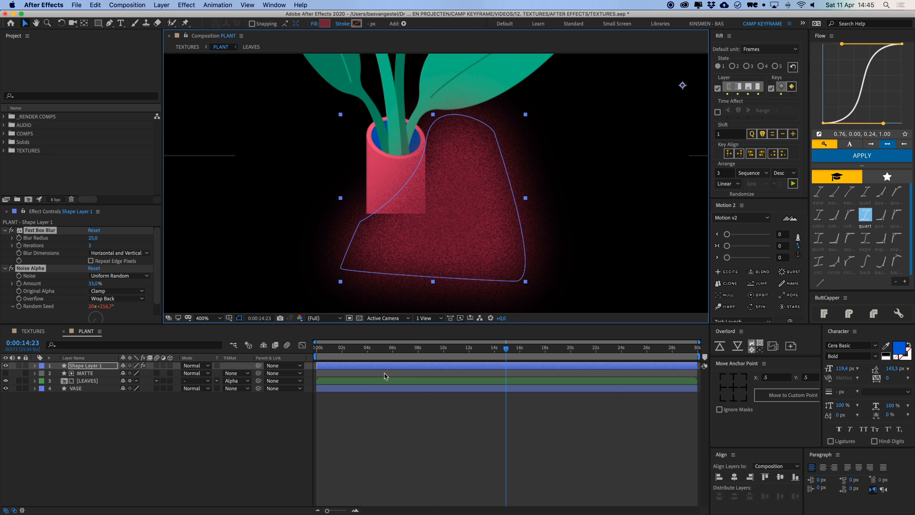
left_click(351, 420)
Duplicate the VASE layer, move the copy to the top of the layer stack, and rename it MATTE.
left_click(75, 388)
key("super+d")
key("super+shift+bracketright")
key("Return")
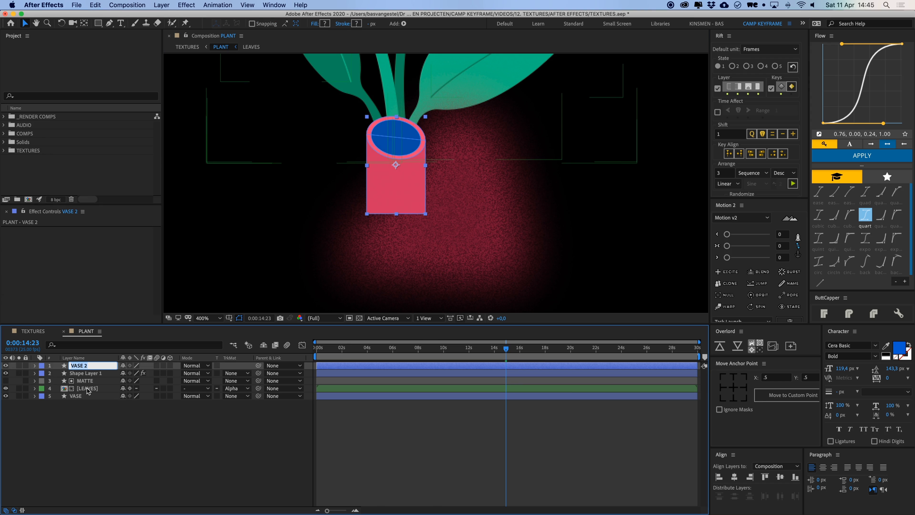
type("MATTE")
key("Return")
Rename the vase's shading shape layer GRAIN.
key("super+Down")
key("Return")
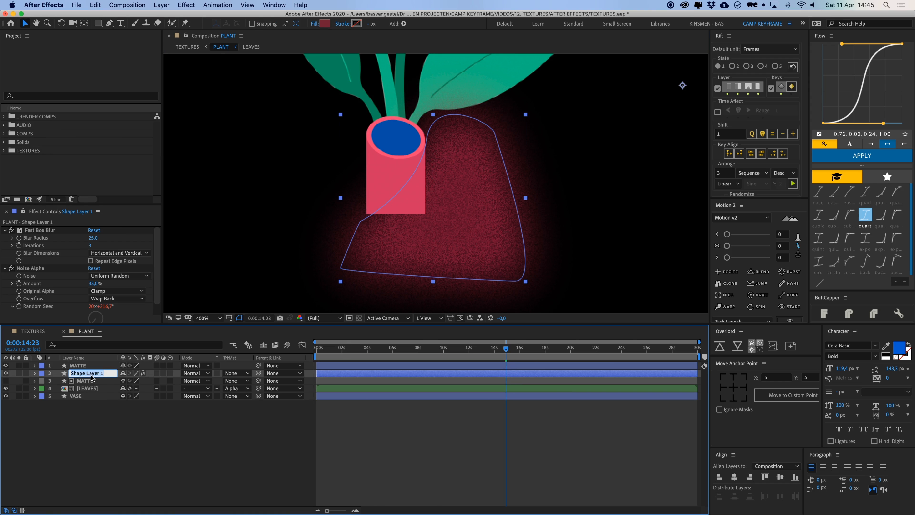
type("GRAIN")
key("Return")
Place the new MATTE and GRAIN directly above VASE, parented to it, and set GRAIN's track matte to Alpha.
left_click(85, 365, "shift")
left_click_drag(85, 366, 91, 392)
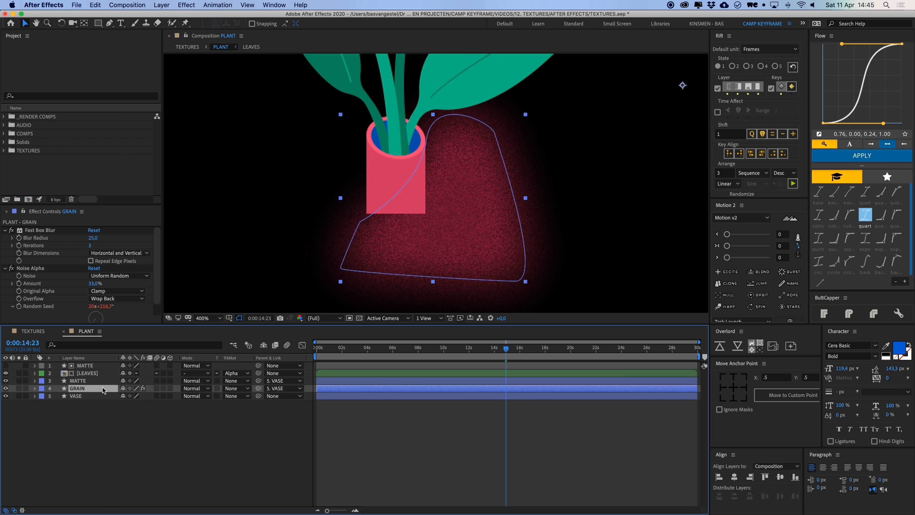
left_click(236, 388)
left_click(252, 408)
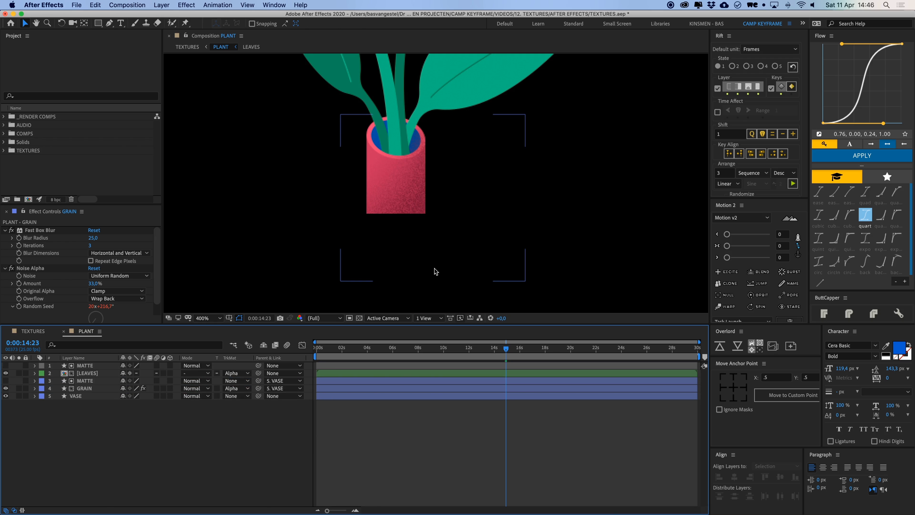
Examine the vase's grain shading up close and together with the whole plant.
scroll(450, 267, "down", 2)
scroll(477, 277, "down", 1)
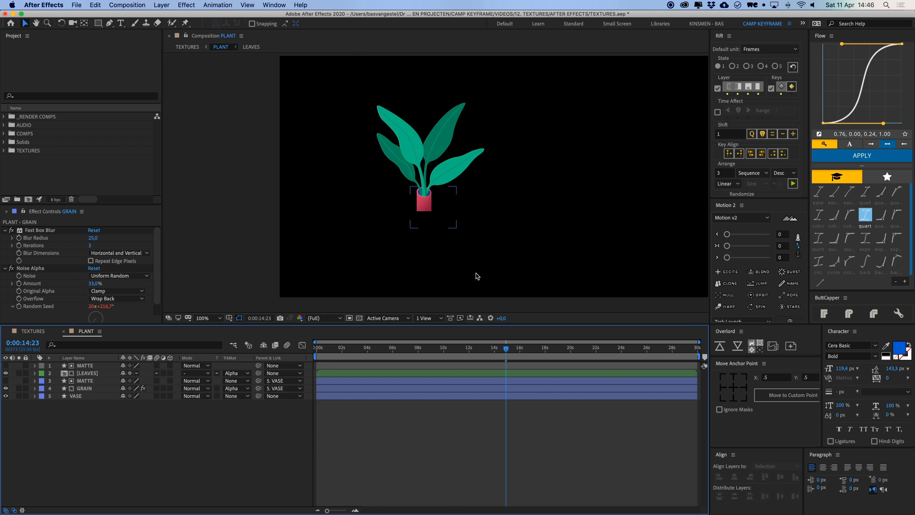
scroll(477, 276, "up", 2)
left_click_drag(477, 276, 478, 251)
scroll(478, 252, "down", 1)
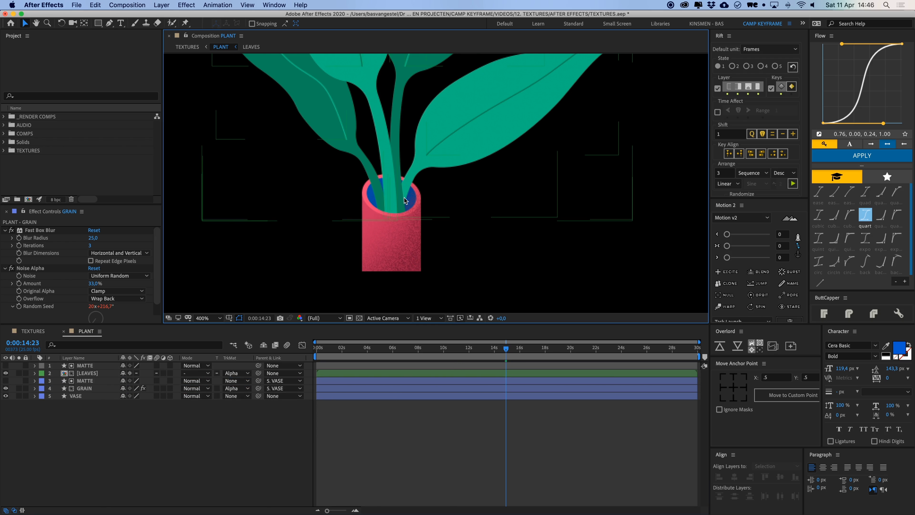
left_click(469, 423)
left_click_drag(455, 158, 451, 191)
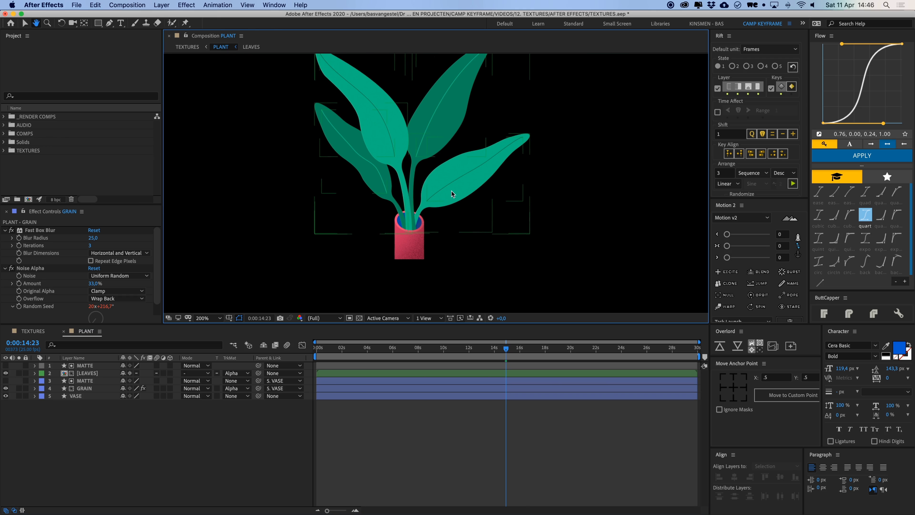
left_click(518, 459)
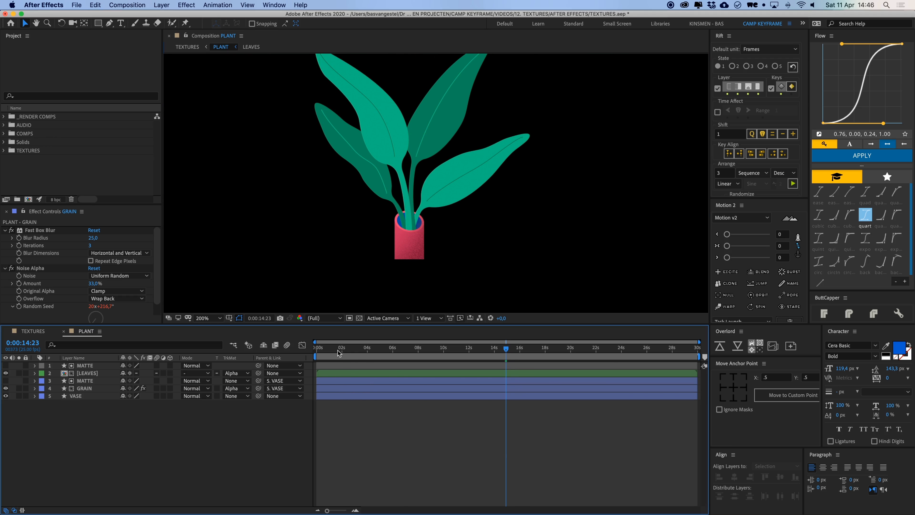
Close the PLANT composition to return to the full living-room scene in TEXTURES.
left_click(64, 331)
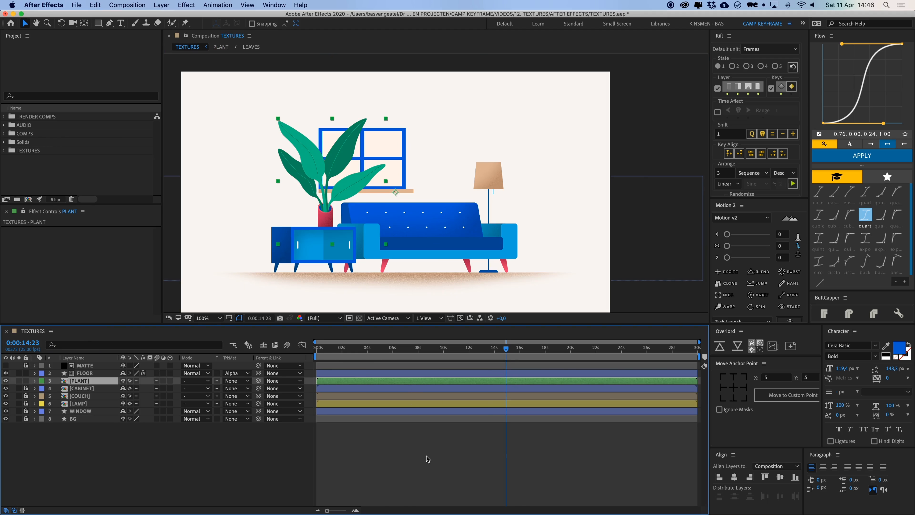
left_click_drag(529, 247, 538, 223)
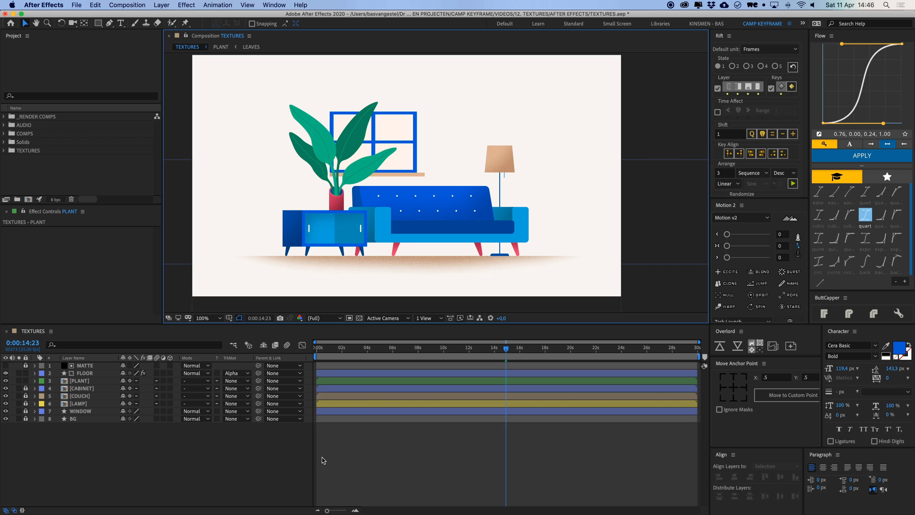
left_click_drag(326, 241, 331, 246)
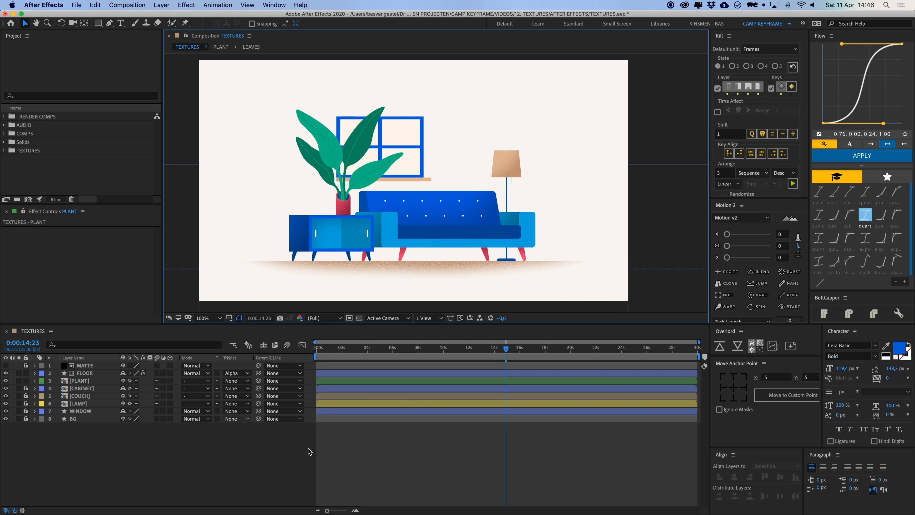
Expand the project's TEXTURES folder and preview A-BrushField.tif, then close its footage view.
left_click(4, 151)
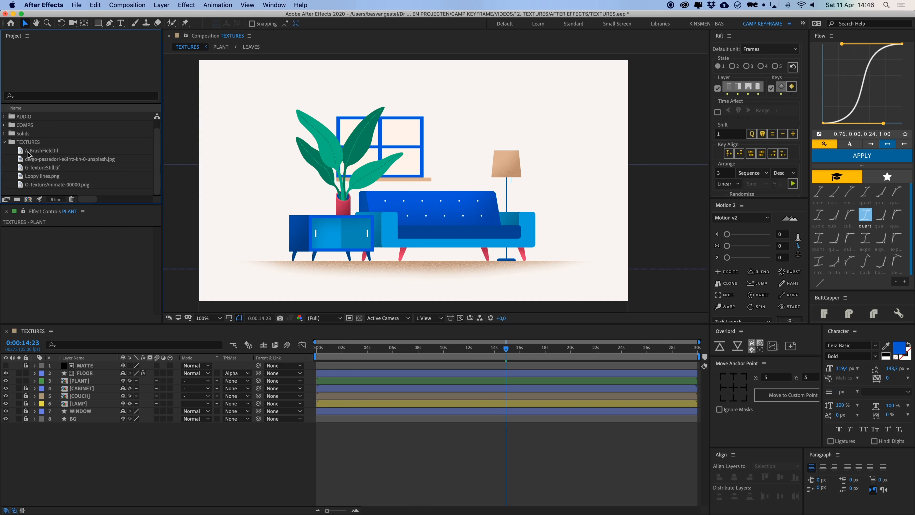
left_click(32, 151)
double_click(43, 150)
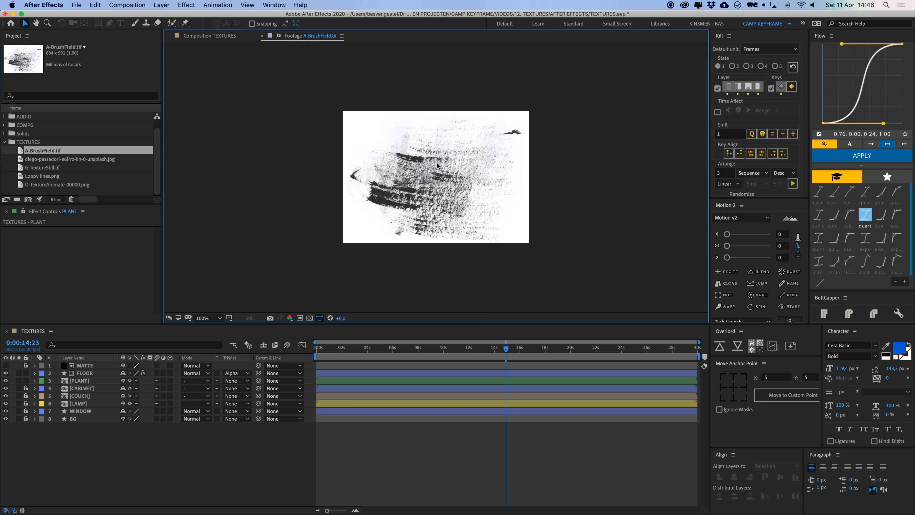
left_click(263, 39)
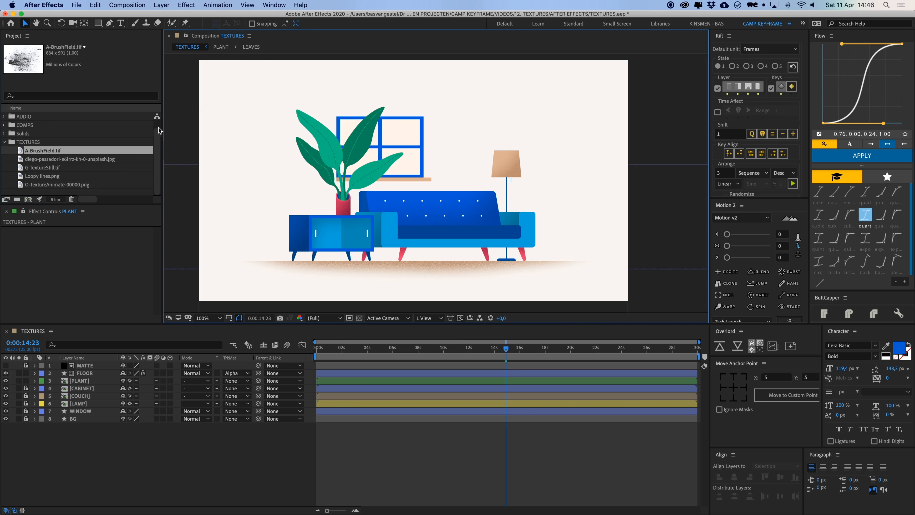
Preview the whole wood-grain JPG from the TEXTURES folder, then close its footage view.
left_click(105, 160)
double_click(105, 163)
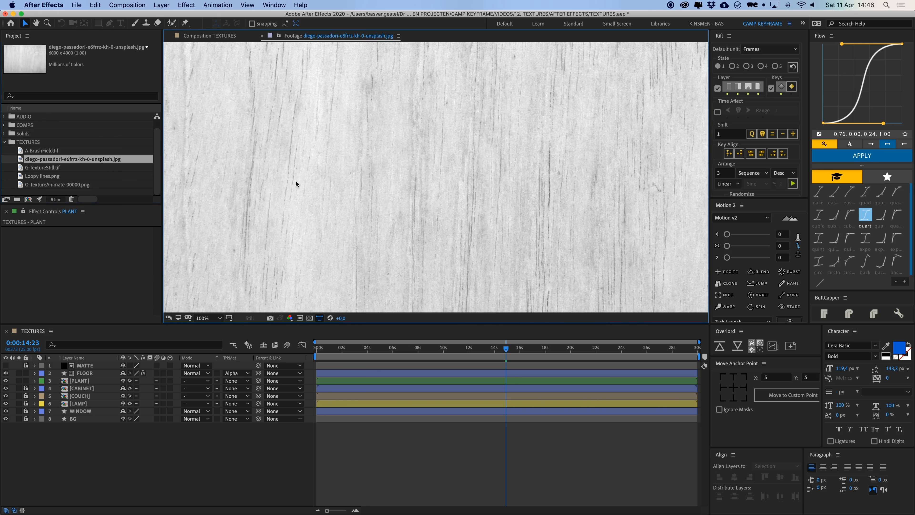
scroll(393, 156, "down", 2)
key("comma")
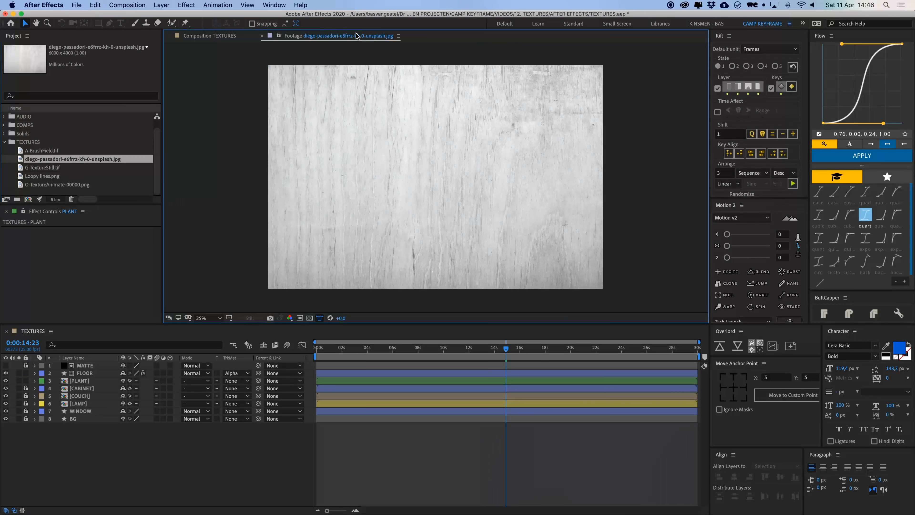
left_click(262, 36)
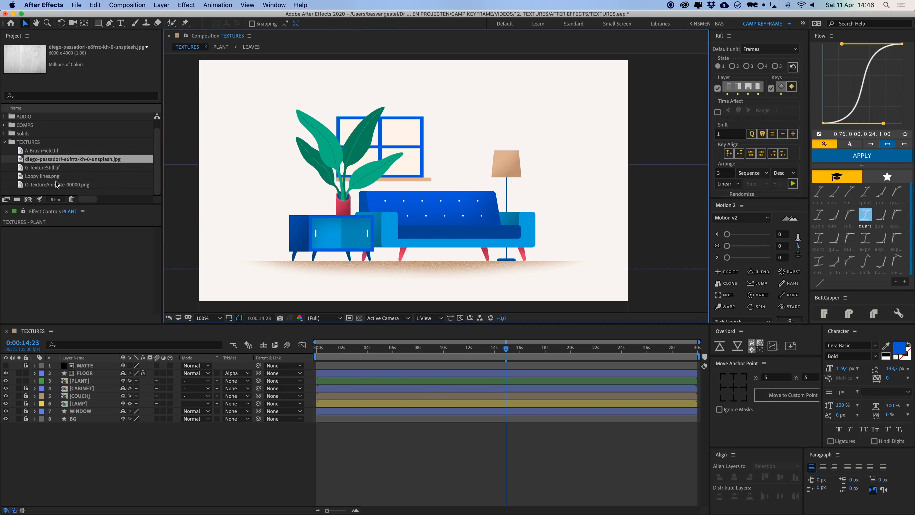
Preview the G-TextureStill.tif and Loopy lines.png footage, then return to the TEXTURES composition.
left_click(47, 168)
double_click(49, 169)
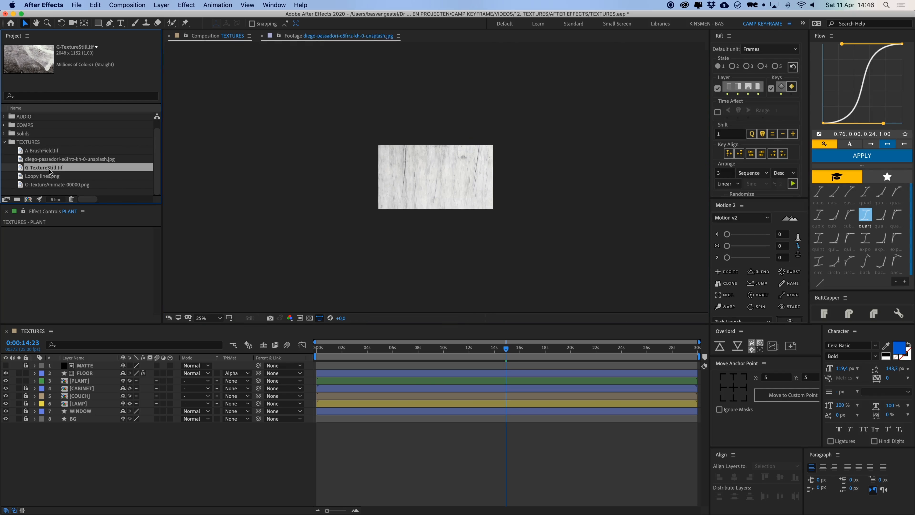
key("period")
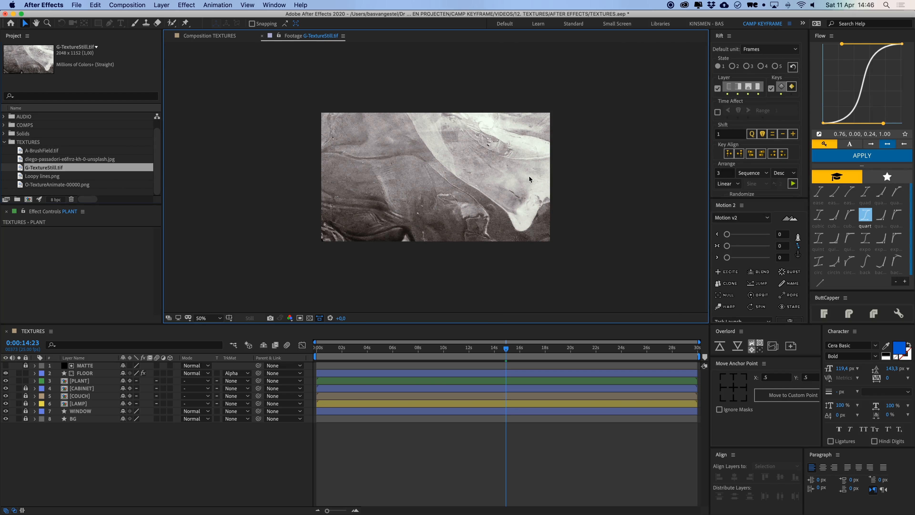
left_click(263, 37)
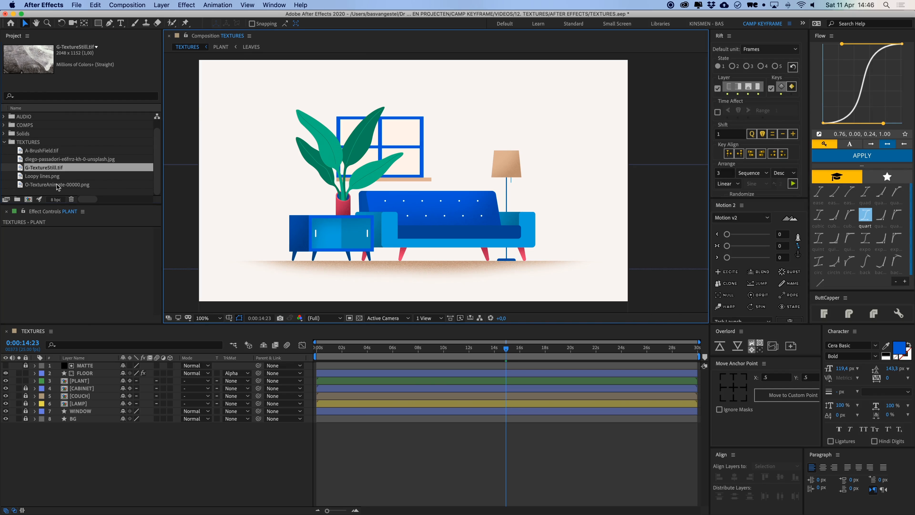
double_click(52, 176)
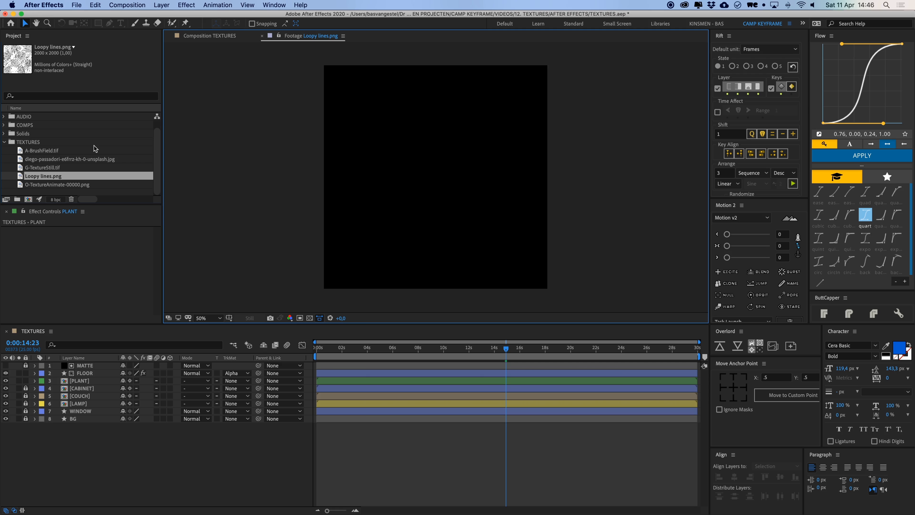
left_click(202, 35)
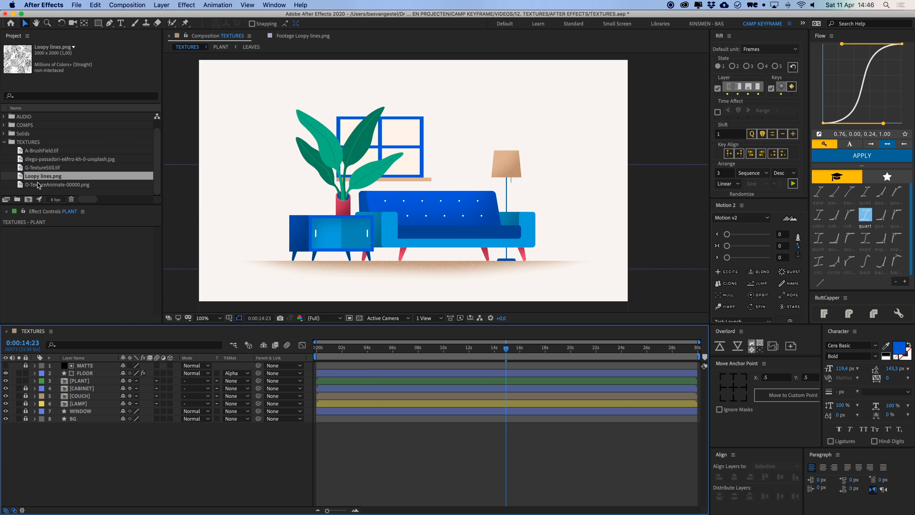
Try Loopy lines.png over the scene, scaled down in the illustration's upper-right corner, then delete the layer.
left_click_drag(49, 189, 424, 194)
key("comma")
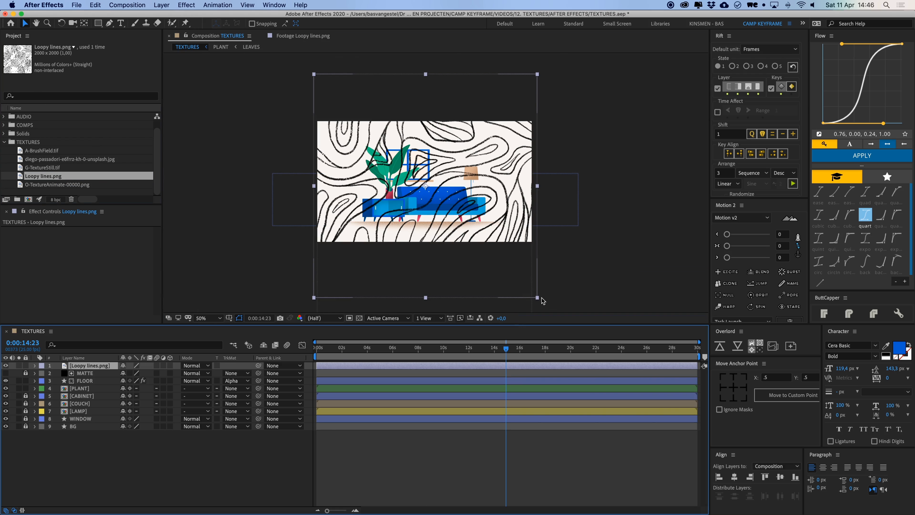
left_click_drag(537, 298, 510, 191)
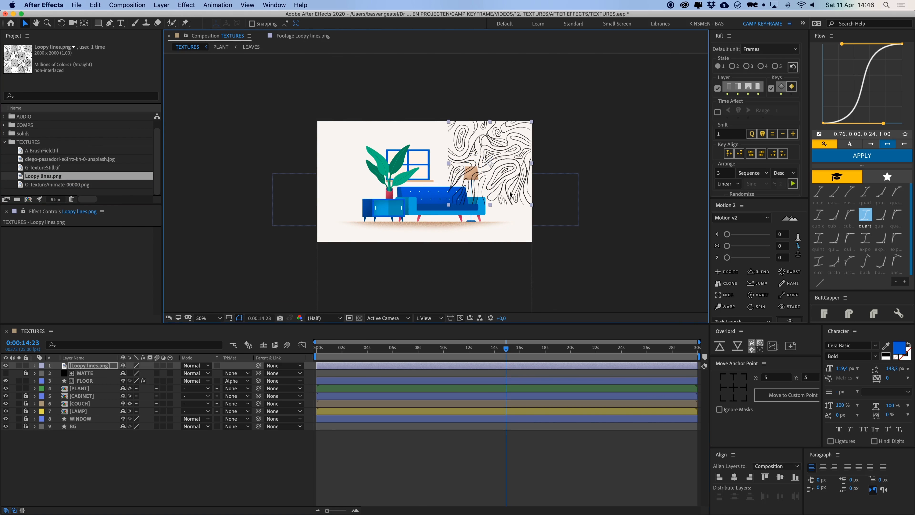
key("period")
left_click_drag(604, 210, 526, 216)
key("period")
key("comma")
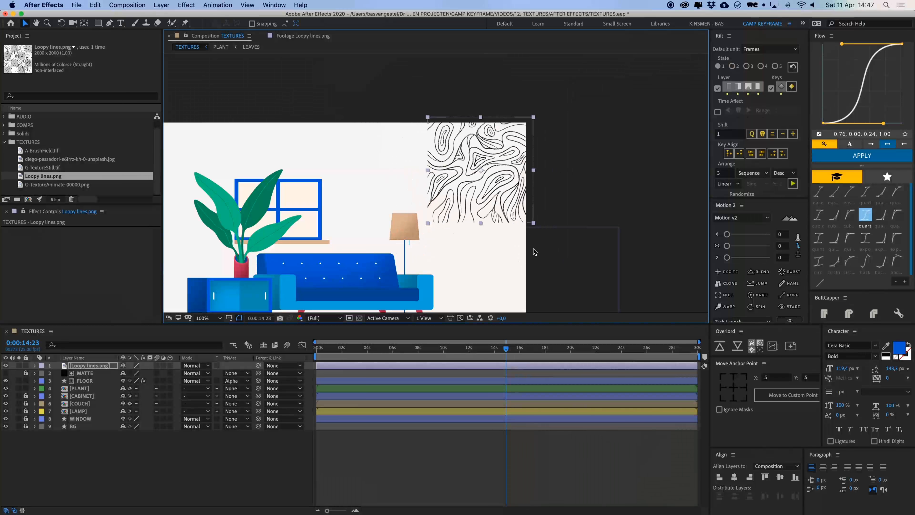
key("Delete")
Try O-TextureAnimate-00000.png as a layer over the scene, then delete it.
left_click(59, 186)
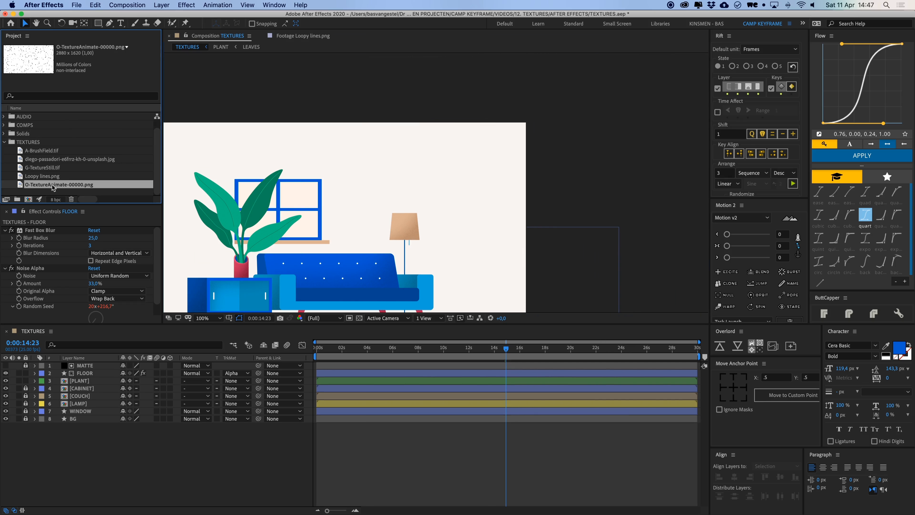
left_click_drag(52, 186, 613, 196)
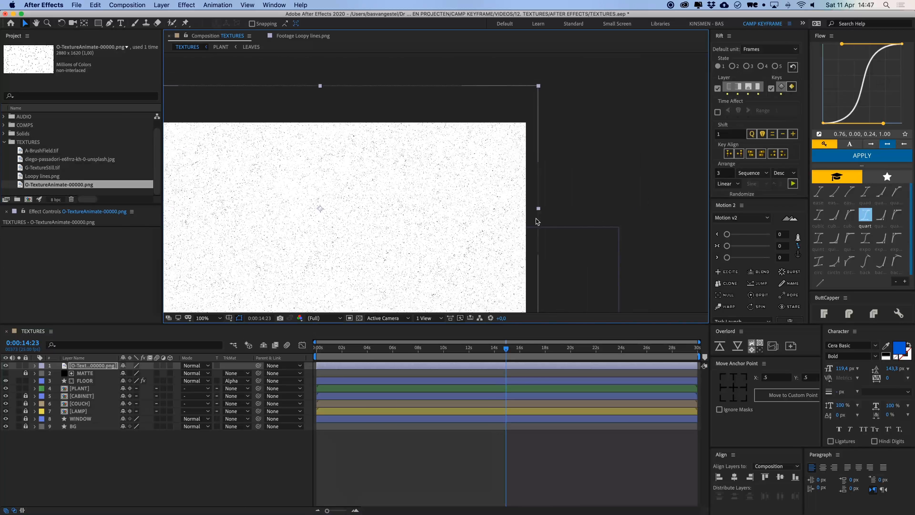
key("Delete")
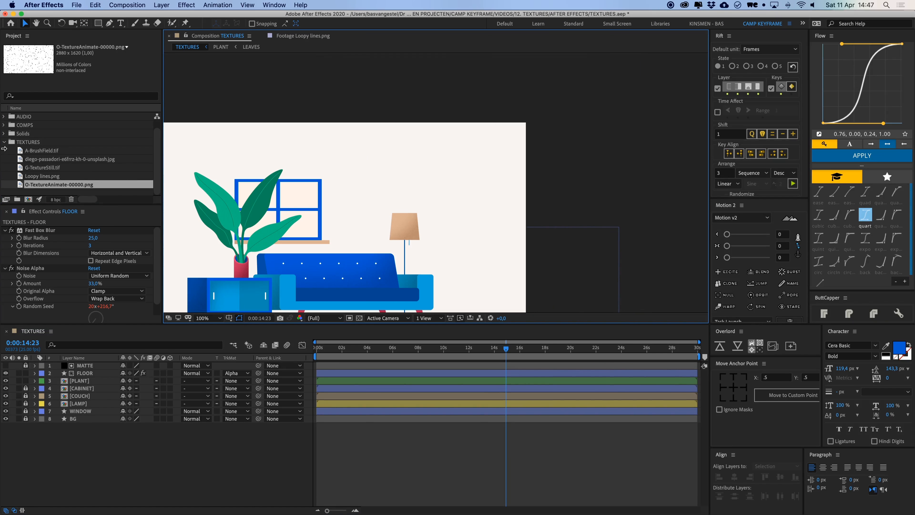
Collapse the TEXTURES folder, lock the FLOOR and PLANT layers, and hide every visible layer except BG.
left_click(4, 142)
left_click(25, 373)
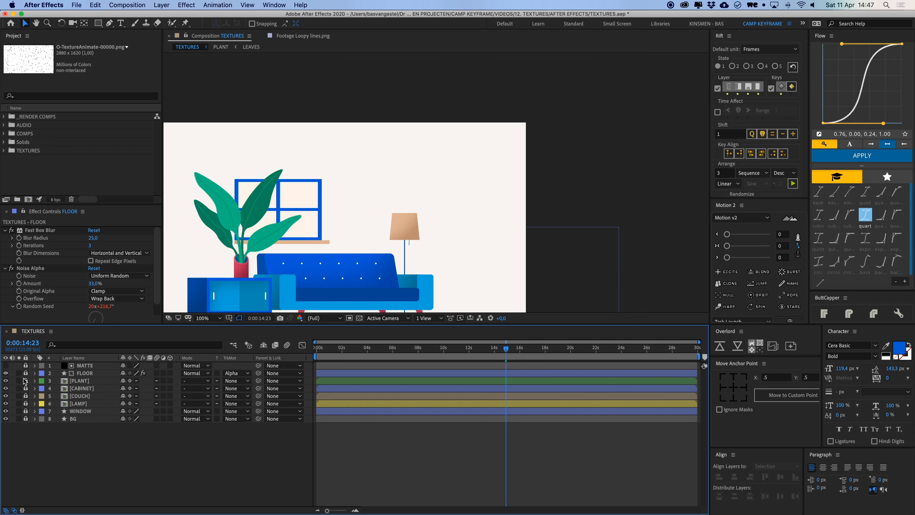
left_click_drag(6, 372, 5, 412)
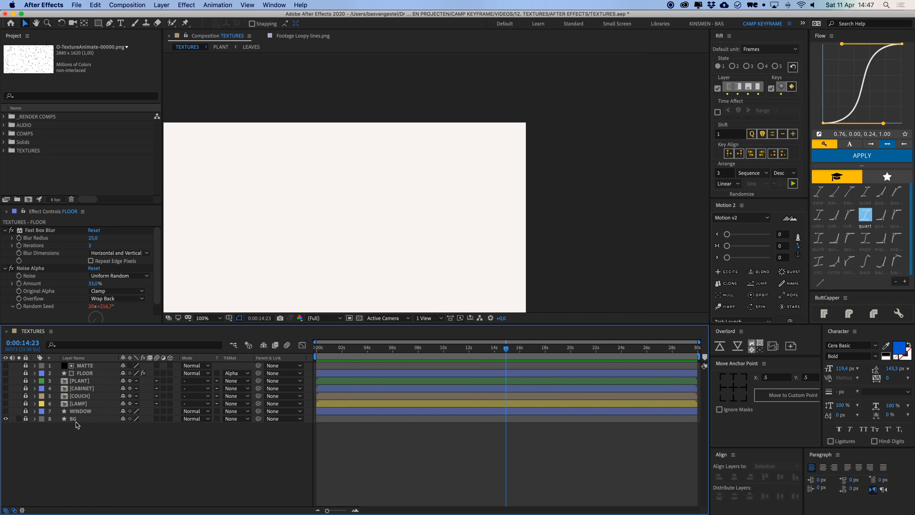
Add O-TextureAnimate-00000.png as a layer over the background and scale it down to about 84.7%.
left_click_drag(313, 224, 412, 164)
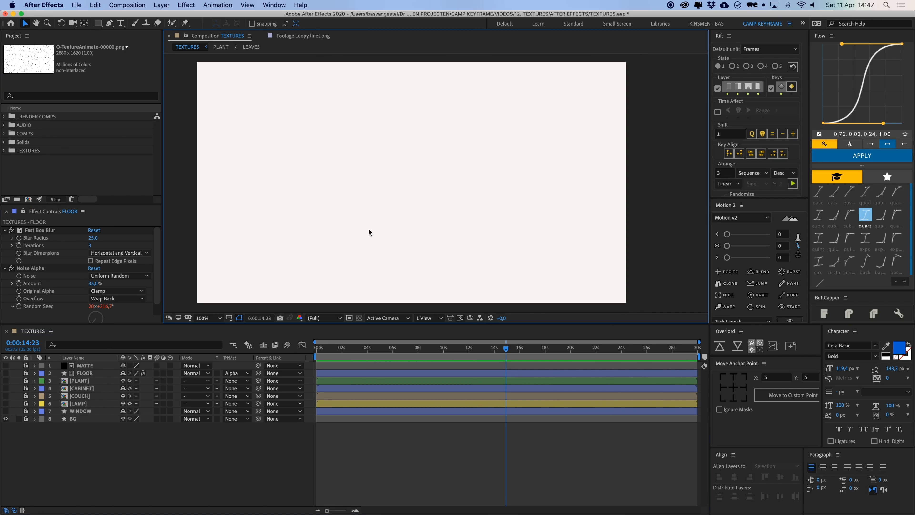
left_click_drag(345, 234, 358, 230)
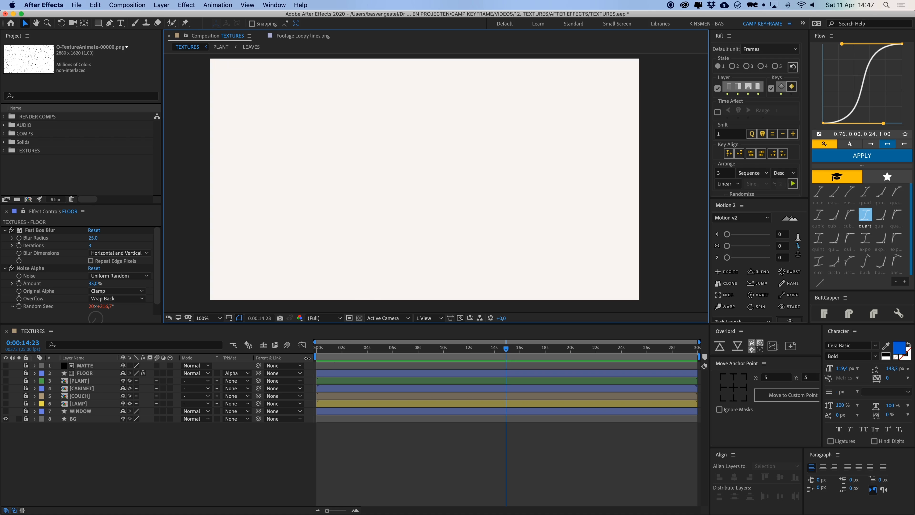
left_click(3, 152)
left_click_drag(54, 184, 418, 188)
key("comma")
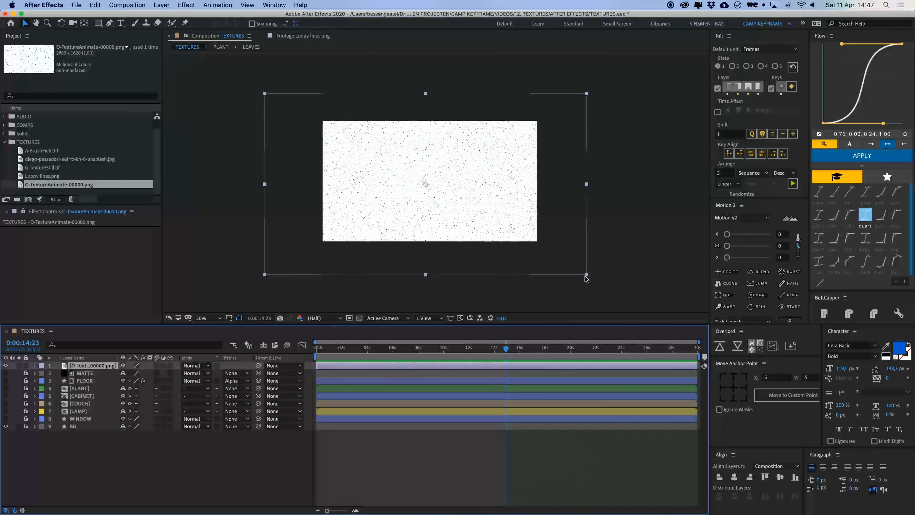
key("period")
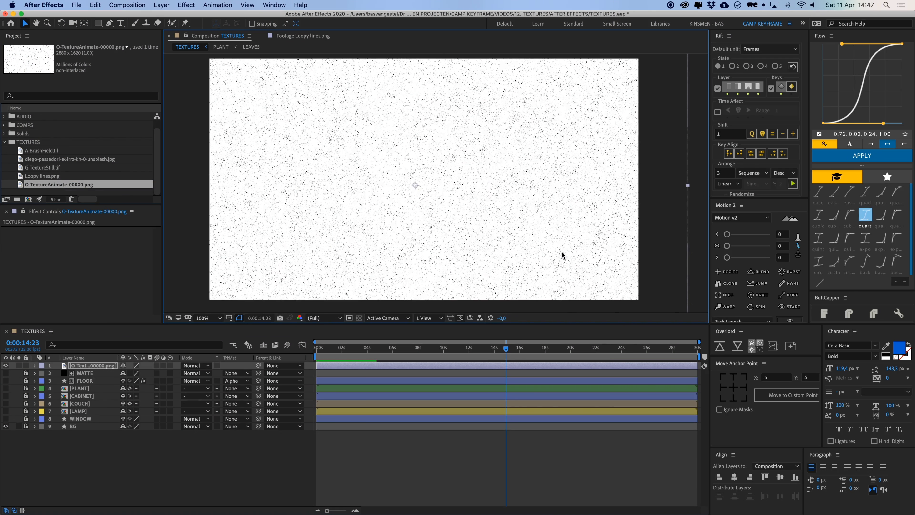
key("h")
left_click_drag(496, 233, 505, 234)
key("v")
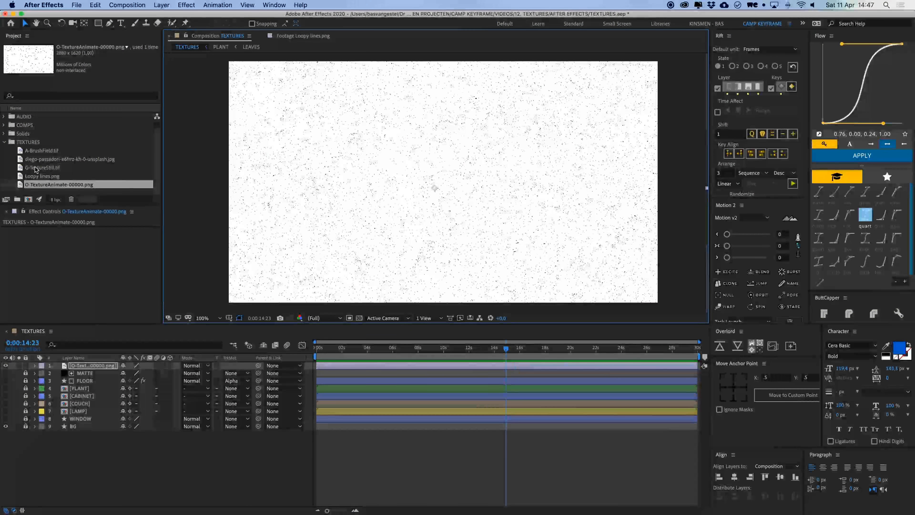
Try G-TextureStill.tif as a layer over the scene, then delete it.
left_click(43, 168)
left_click_drag(44, 172, 504, 199)
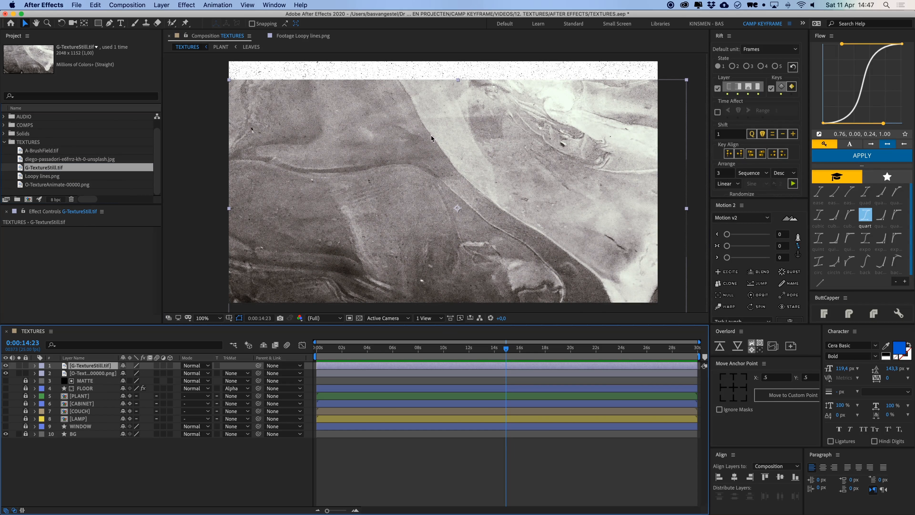
key("Delete")
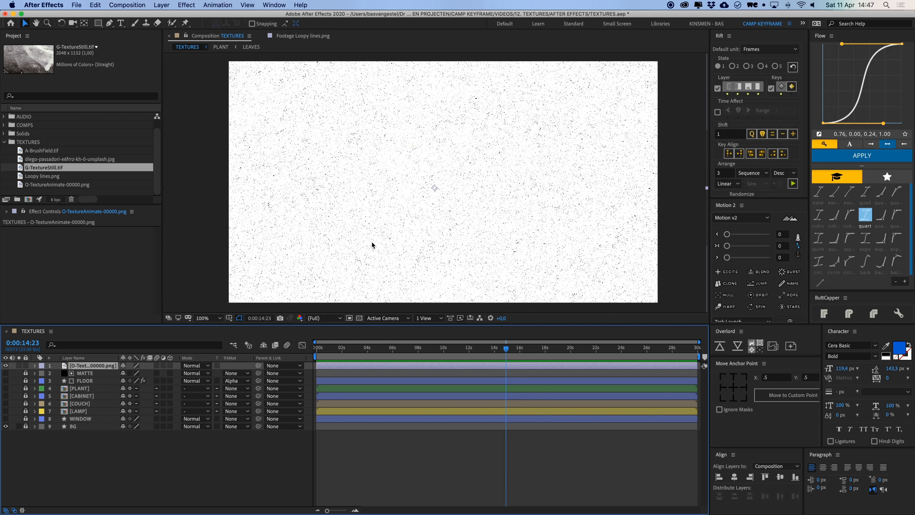
Set Position, Scale and Rotation keyframes on the O-TextureAnimate layer at 0:00:00:00.
left_click_drag(328, 348, 317, 348)
key("p")
key("shift+s")
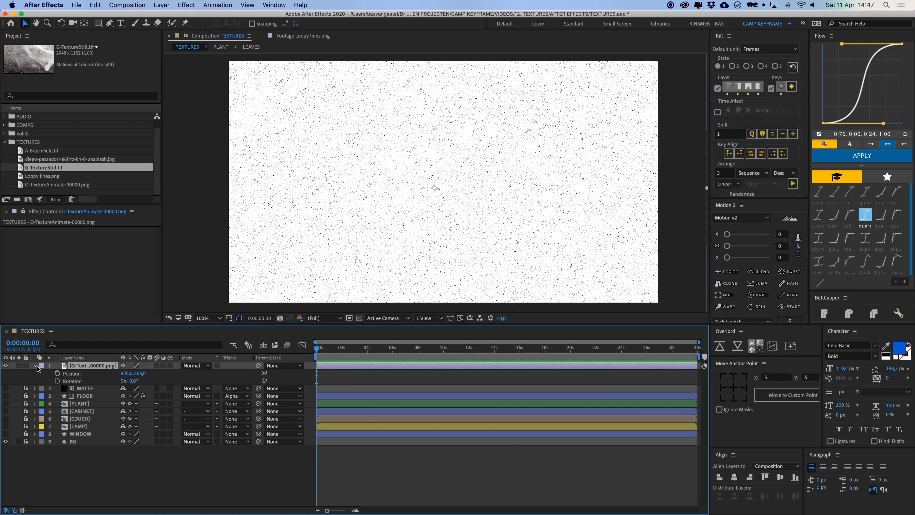
key("shift+r")
left_click_drag(59, 374, 59, 389)
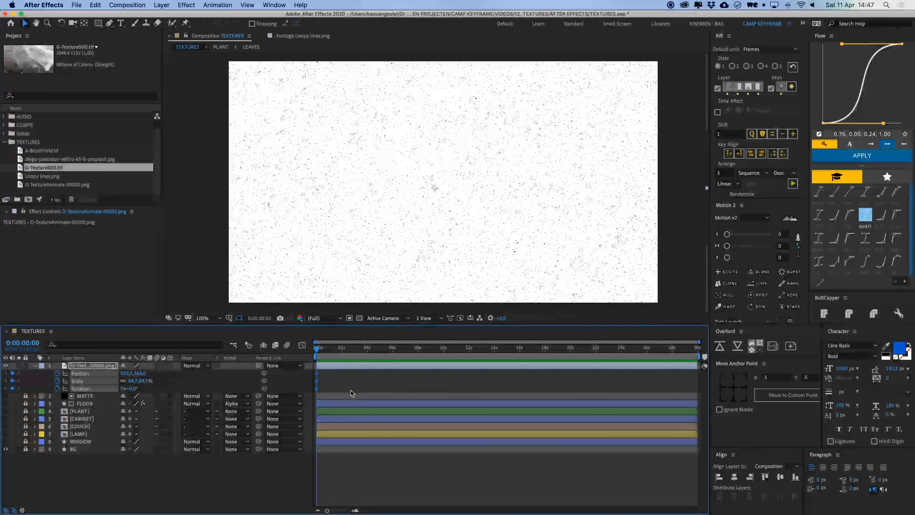
At frame 4, rotate the texture layer to 180° and move it to about 1184, 438.
key("Page_Down")
key("Page_Down")
key("Page_Down")
key("Page_Down")
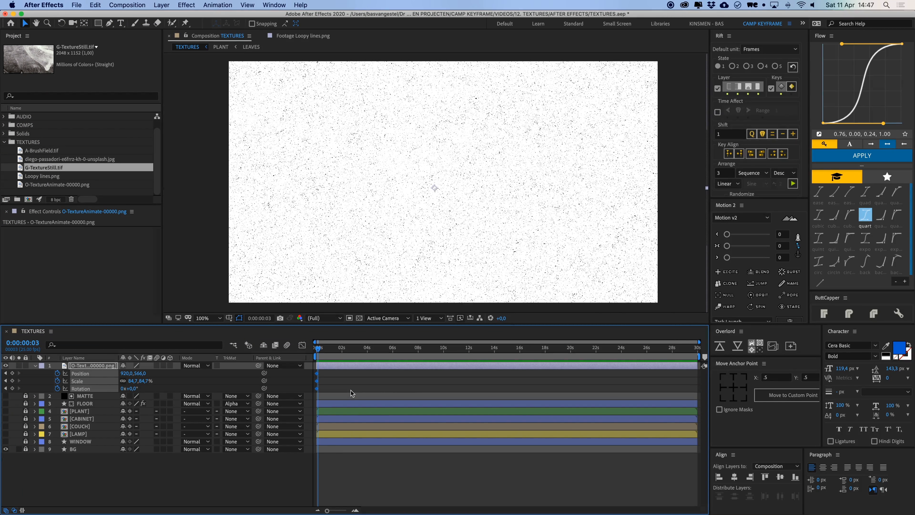
left_click(356, 510)
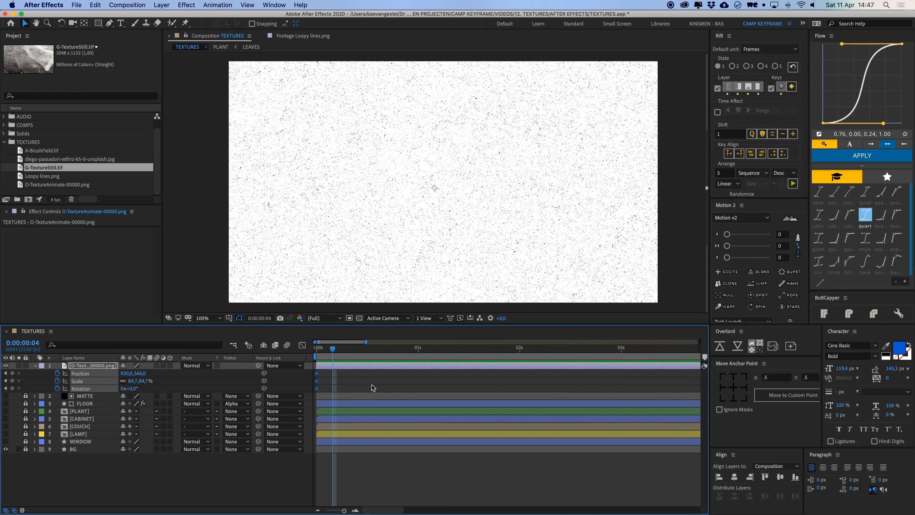
key("comma")
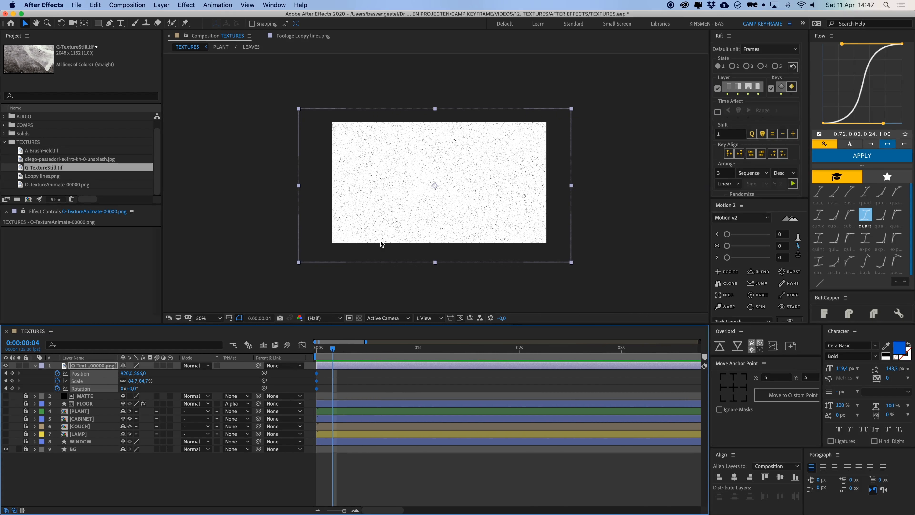
key("w")
left_click_drag(523, 172, 295, 212)
key("v")
left_click_drag(406, 224, 435, 210)
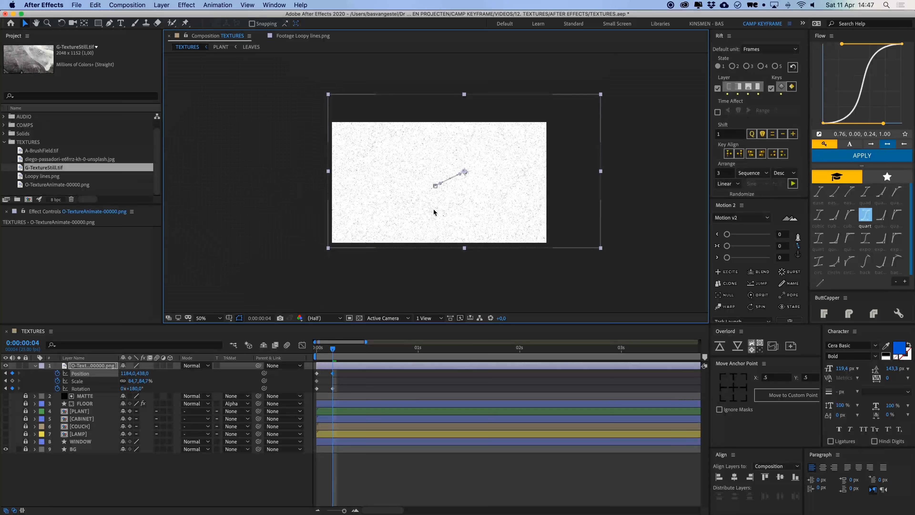
Remove the texture layer's Scale keyframes and show only its animated properties.
left_click(324, 384)
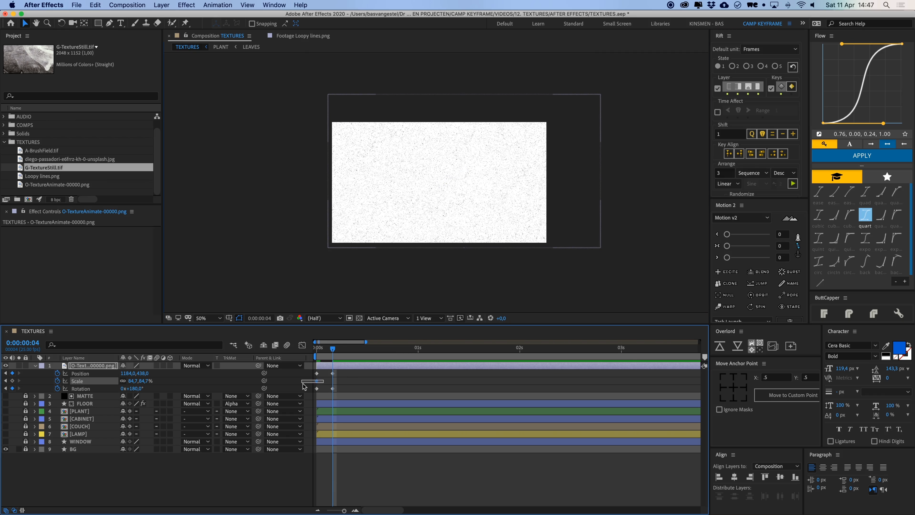
left_click(57, 380)
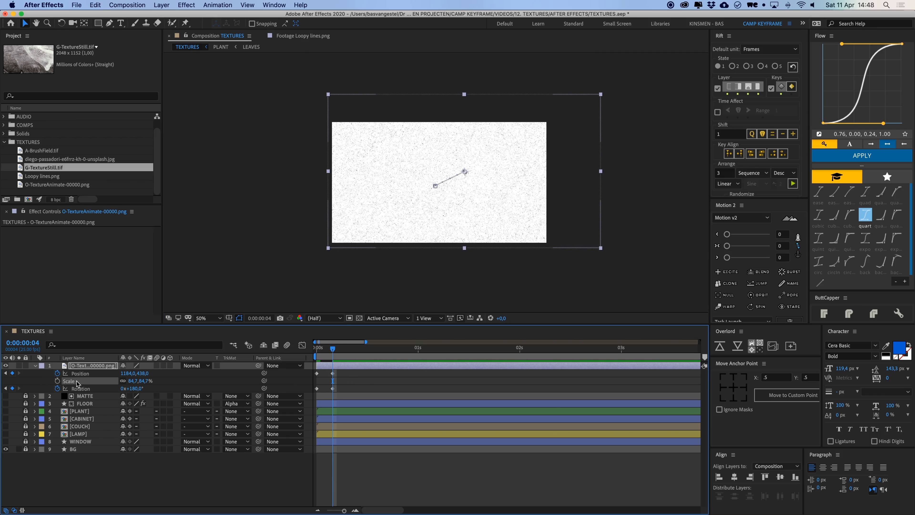
left_click(338, 384)
left_click(348, 367)
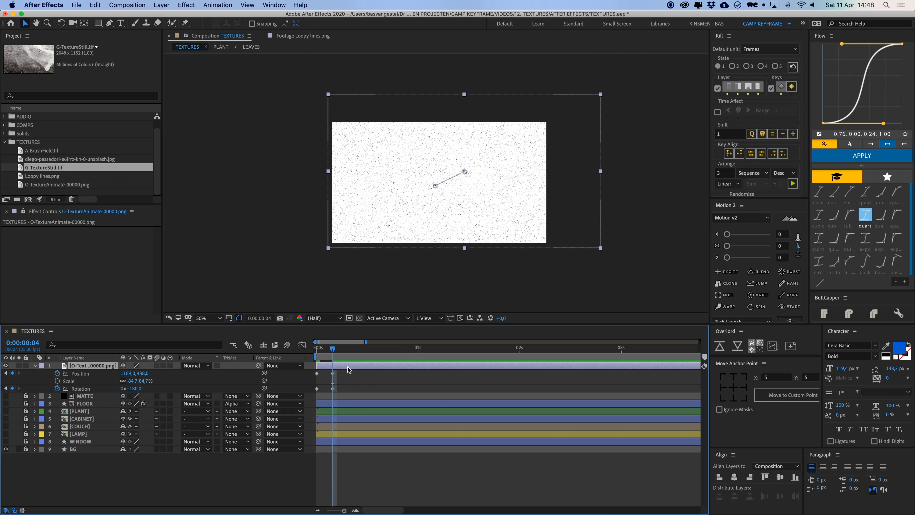
key("u")
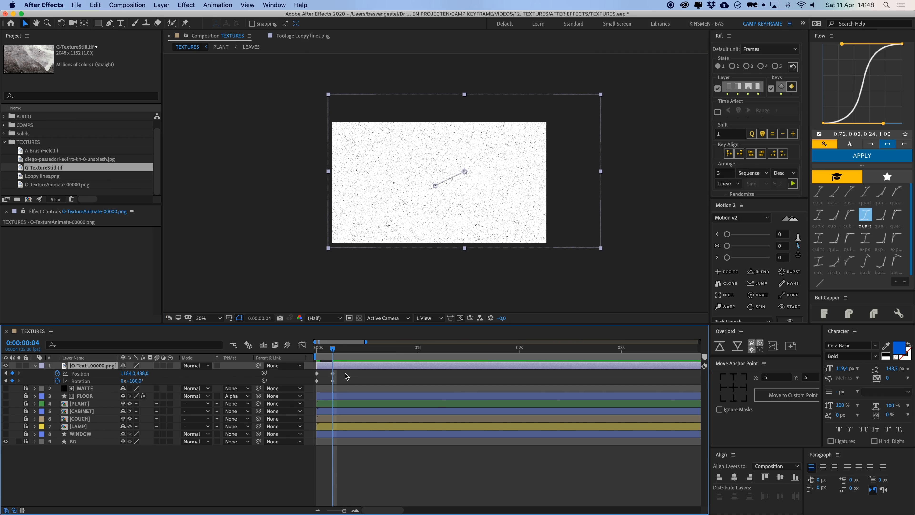
Reposition the texture at frame 8 to about 720, 634, at frame 12 with rotation 0°, and at frame 16 to about 744, 438.
key("space")
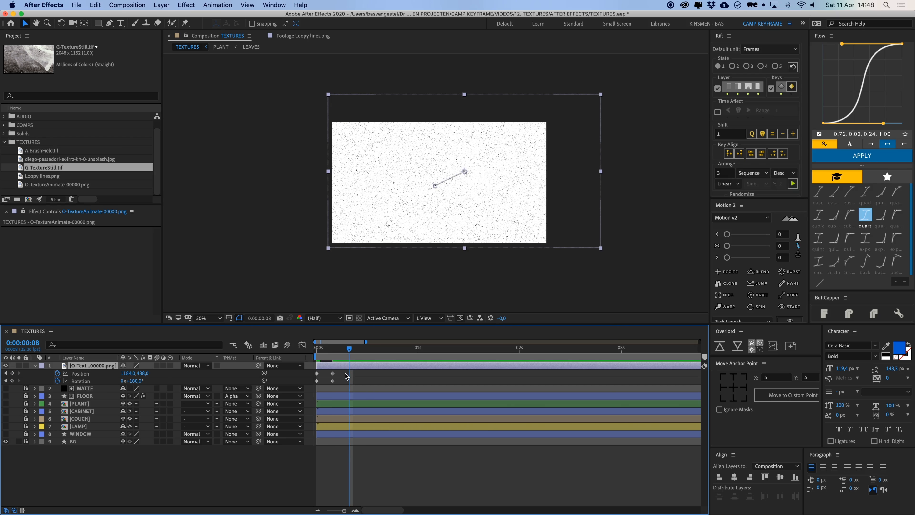
left_click_drag(510, 181, 458, 203)
key("space")
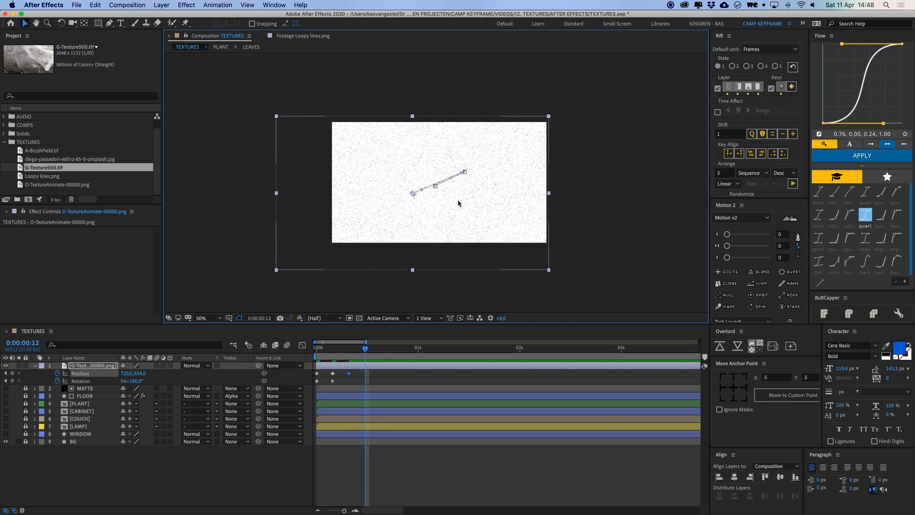
key("w")
left_click_drag(523, 207, 371, 192)
key("v")
key("space")
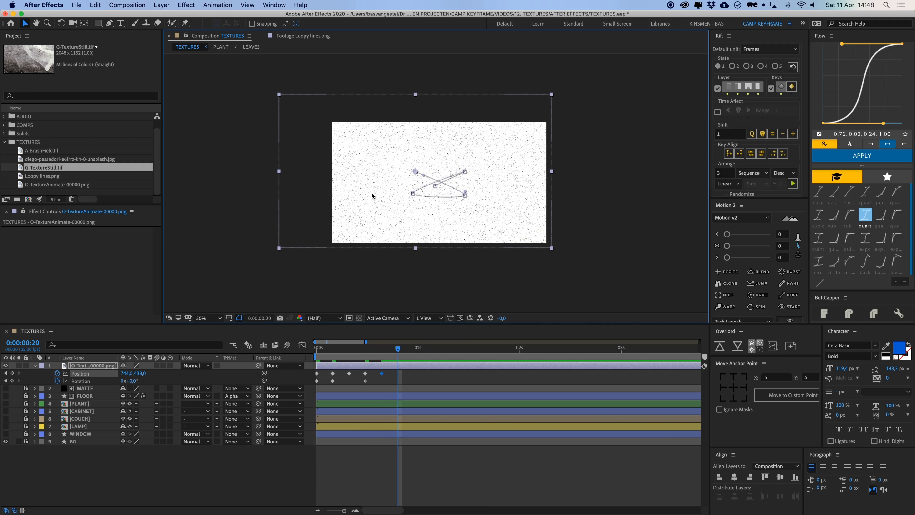
At frame 20, rotate the texture to about -7.6° and move it to about 1056, 510.
key("w")
left_click_drag(296, 237, 306, 257)
key("v")
left_click_drag(324, 219, 360, 227)
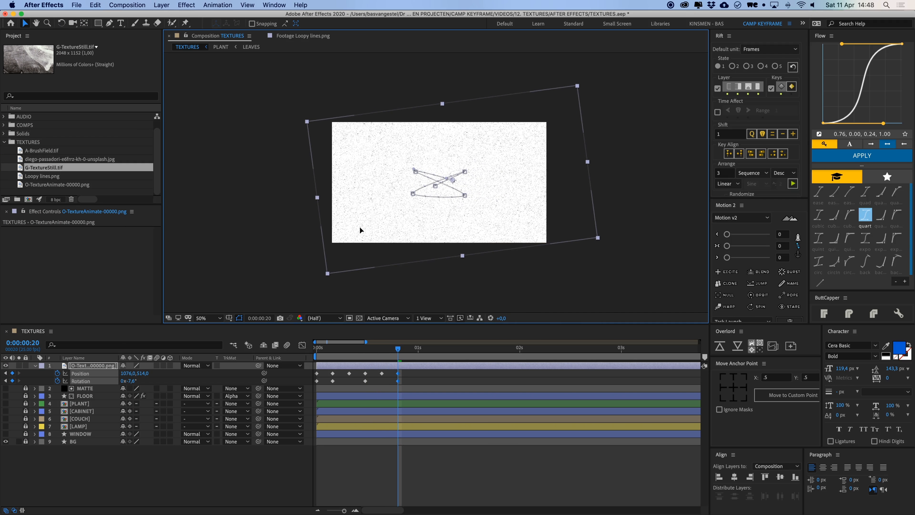
At frame 24, rotate the texture layer to about -173° and move it to about 940, 530.
key("Page_Down")
key("Page_Down")
key("Page_Down")
key("Page_Down")
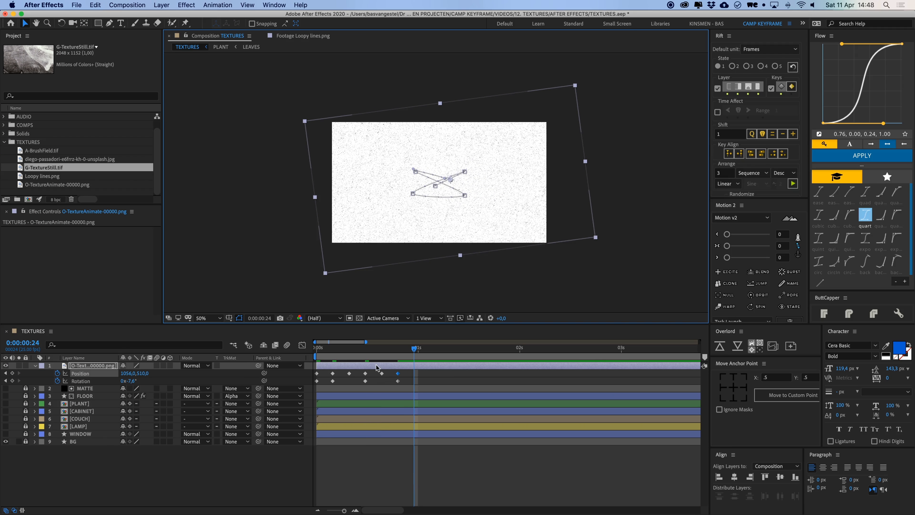
key("w")
left_click_drag(353, 285, 545, 121)
key("v")
left_click_drag(578, 148, 556, 151)
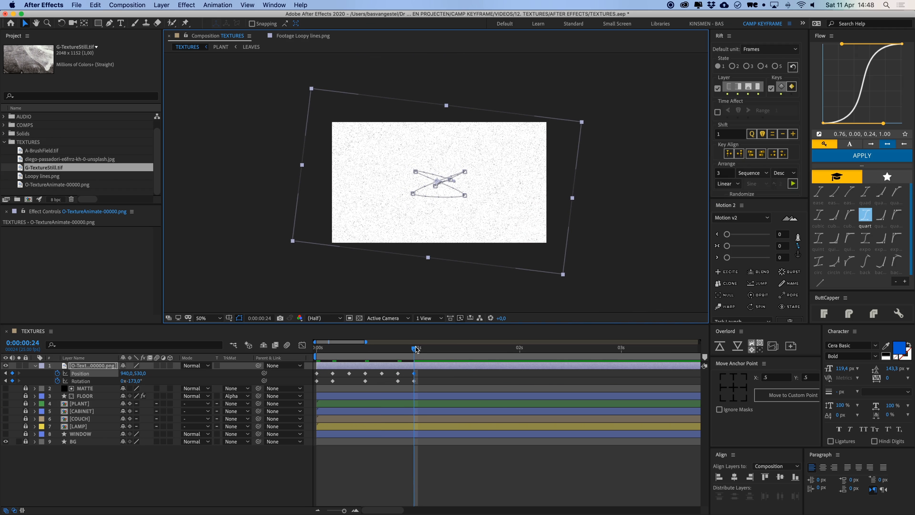
Play the texture animation from the start, then convert all Position and Rotation keyframes to hold keyframes.
left_click_drag(416, 349, 301, 356)
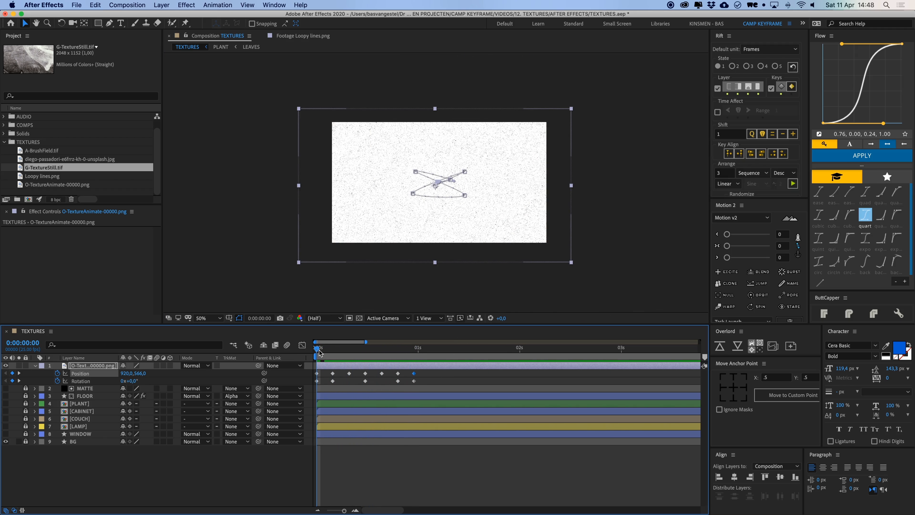
key("space")
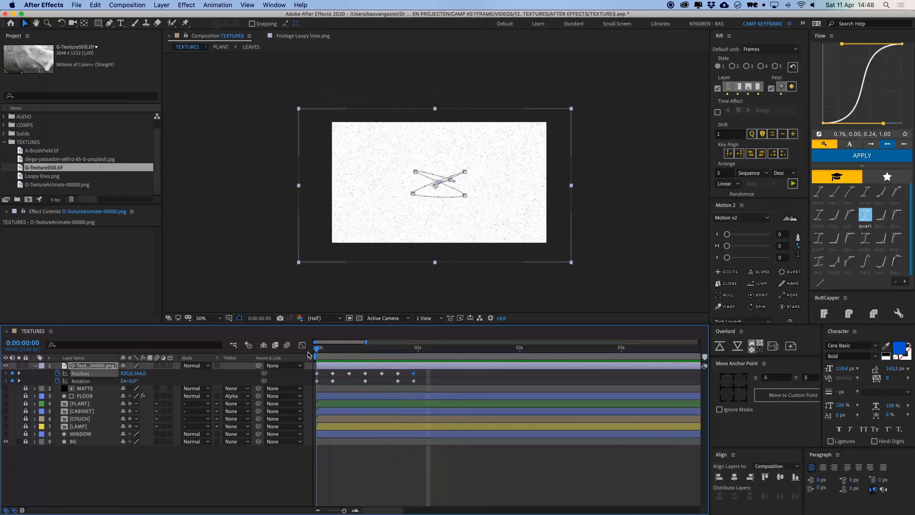
left_click(333, 350)
left_click_drag(426, 372, 315, 384)
right_click(318, 376)
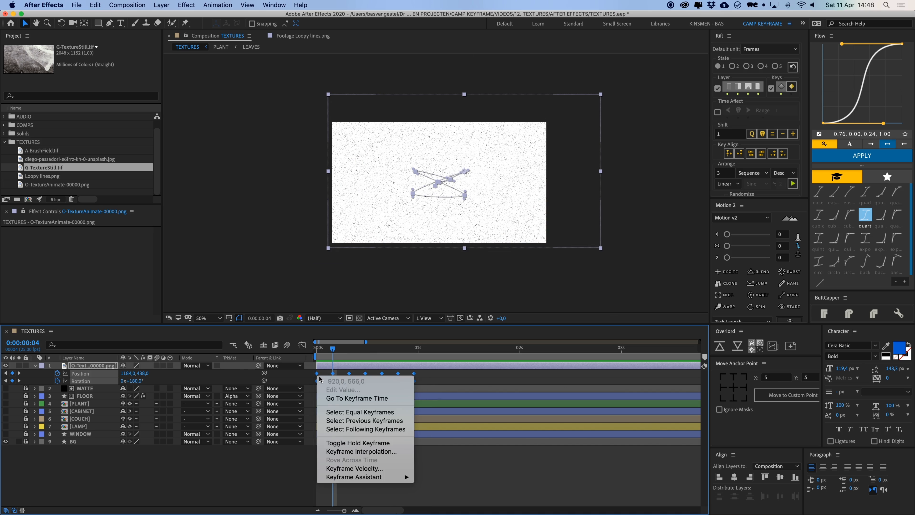
left_click(366, 447)
Play the hold-keyframed texture animation from the start and examine how it behaves past the last keyframe.
mouse_move(321, 350)
left_mouse_down()
mouse_move(349, 352)
mouse_move(317, 360)
left_mouse_up()
key("Home")
key("space")
key("space")
key("space")
key("space")
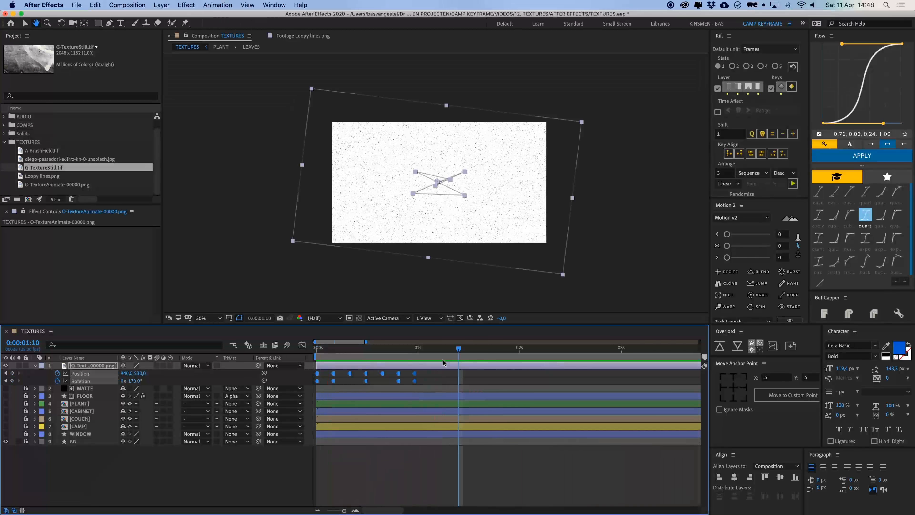
key("Home")
key("space")
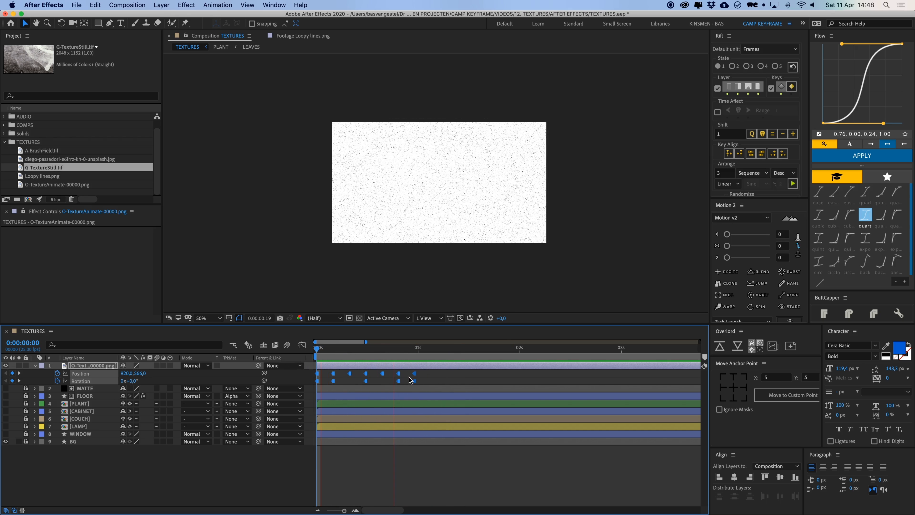
key("space")
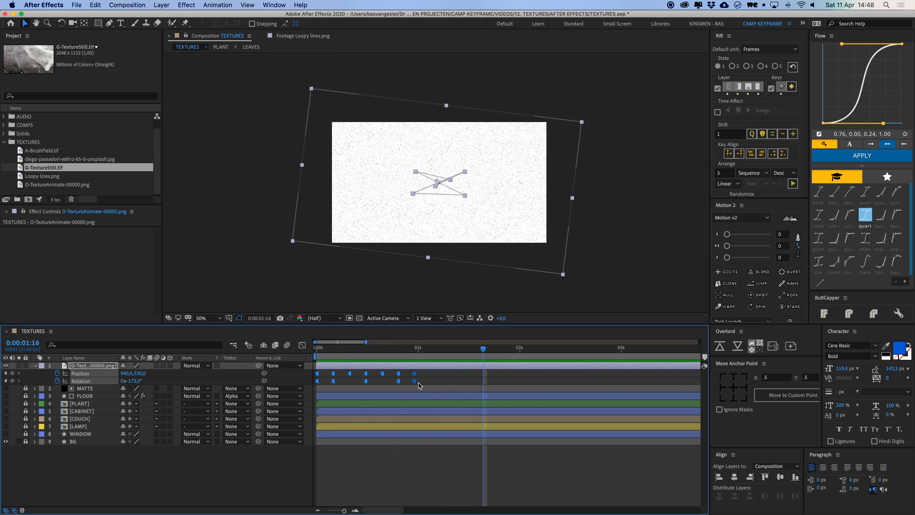
left_click_drag(431, 349, 381, 374)
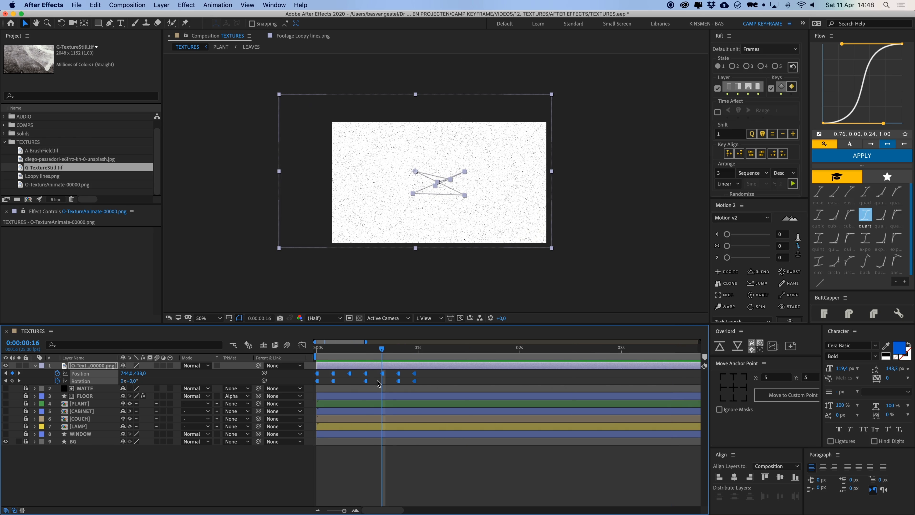
Add the expression loopOut() to the texture layer's Position property.
left_click(435, 377)
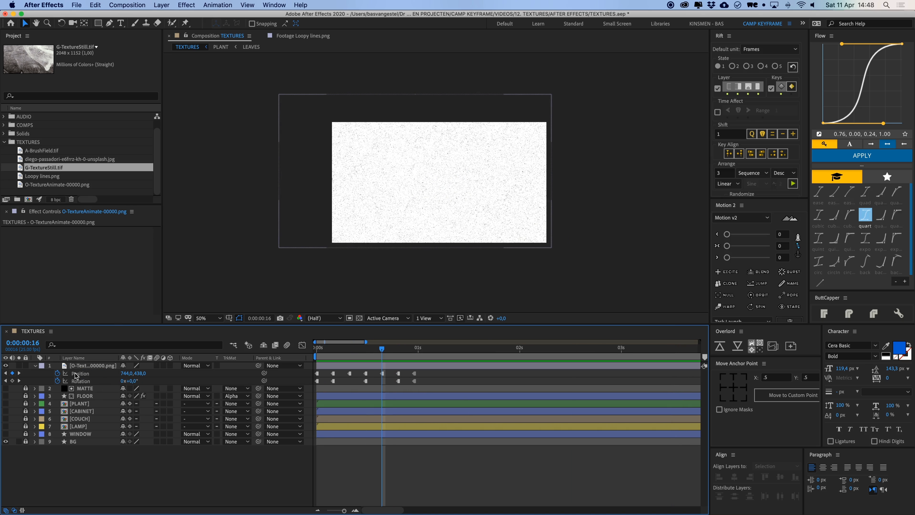
left_click(59, 375, "alt")
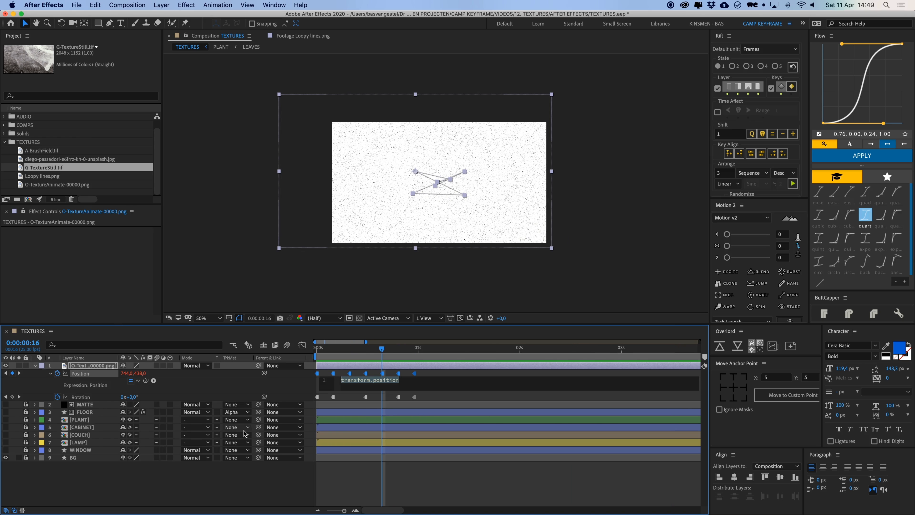
type("loopOU")
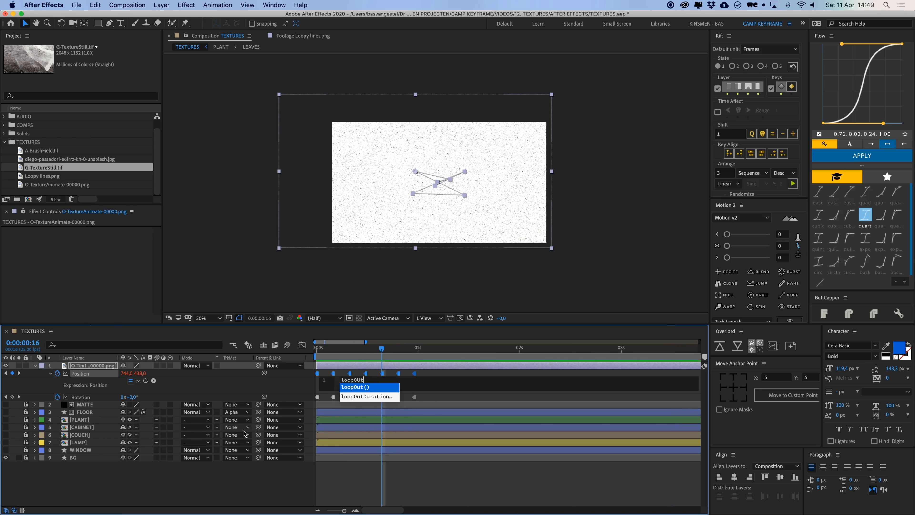
key("BackSpace")
key("BackSpace")
type("ut")
key("Return")
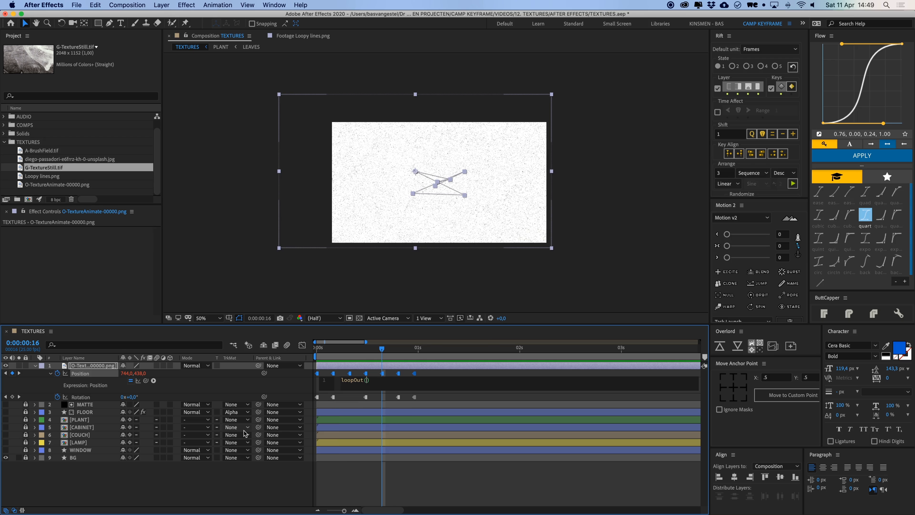
left_click(384, 499)
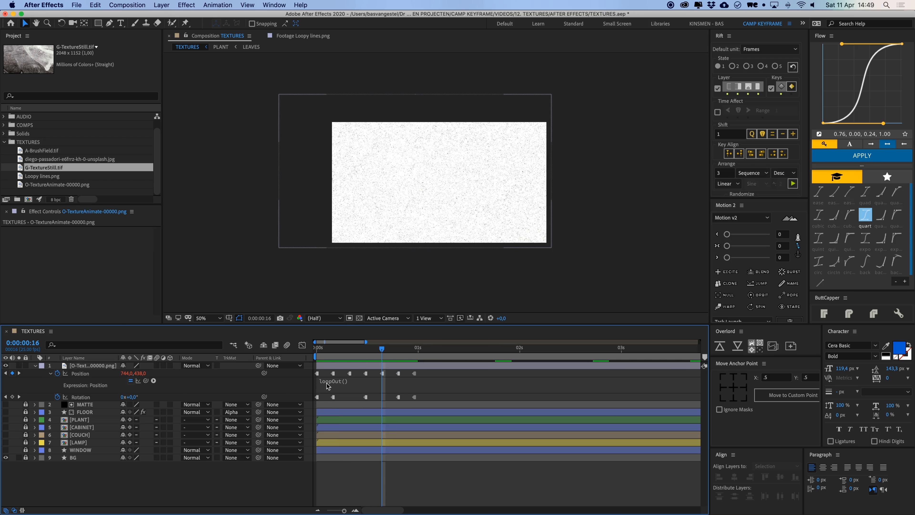
Copy the loopOut() expression from Position onto the texture layer's Rotation property and play the animation.
left_click(334, 384)
key("super+c")
left_click(365, 491)
left_click(57, 397, "alt")
key("super+v")
left_click(349, 489)
key("space")
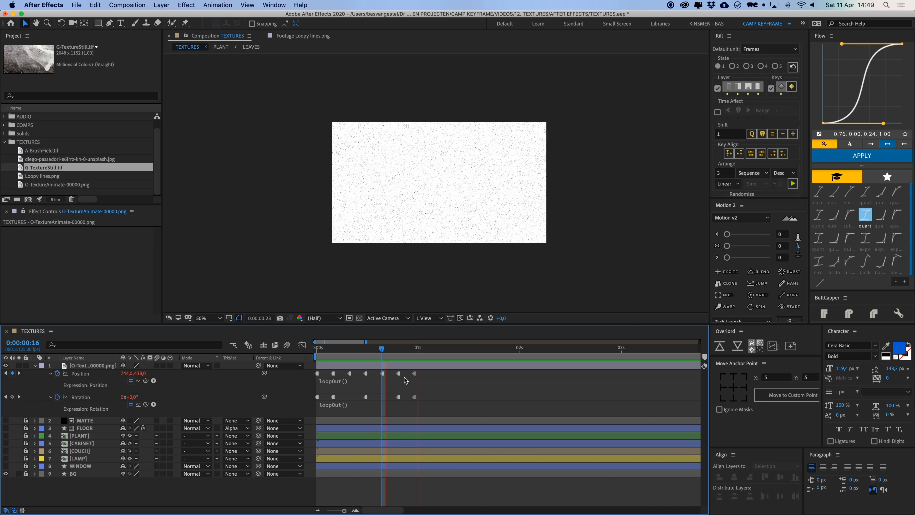
Paste copies of the first Position and Rotation keyframes four frames after the last ones and play the loop.
left_click_drag(400, 351, 350, 356)
left_click(317, 374)
left_click(317, 396, "shift")
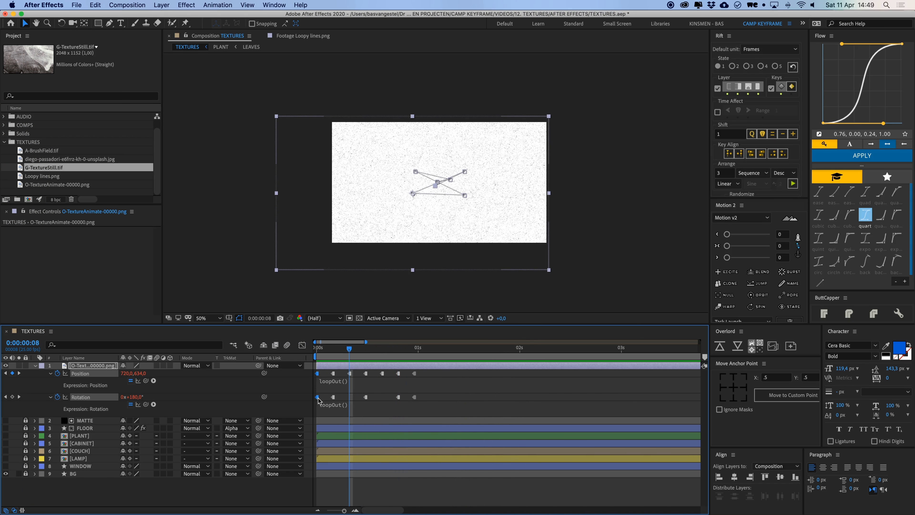
left_click(415, 352)
key("super+Right")
key("super+Right")
key("super+Right")
key("super+Right")
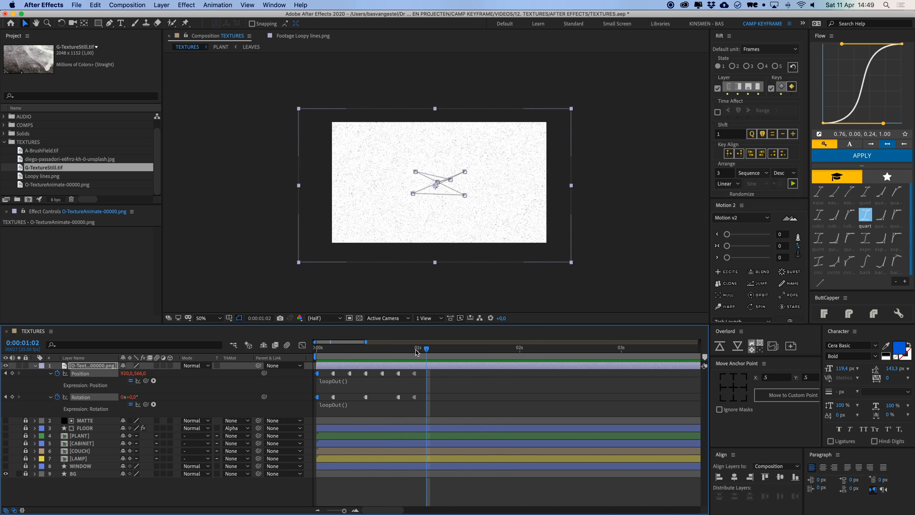
key("super+v")
key("space")
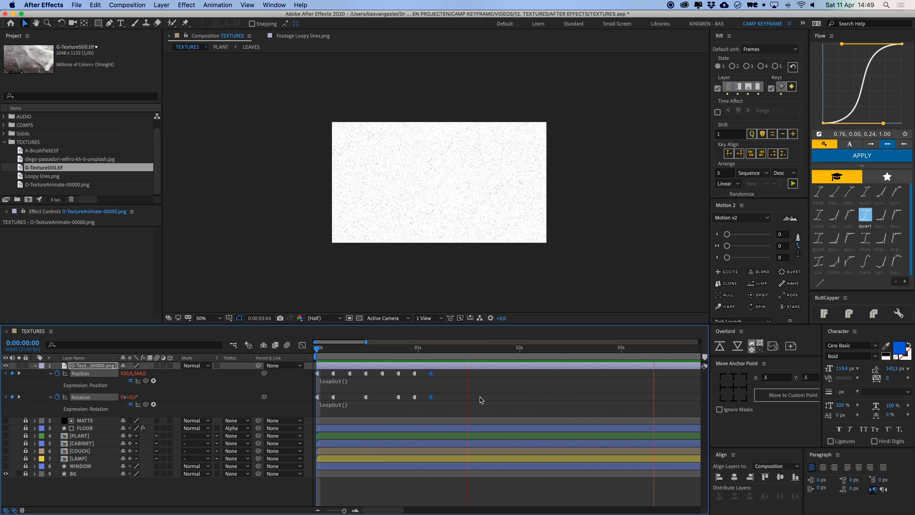
key("space")
Collapse the texture layer's properties, then duplicate the layer and keep only the upper copy visible.
key("u")
left_click(424, 456)
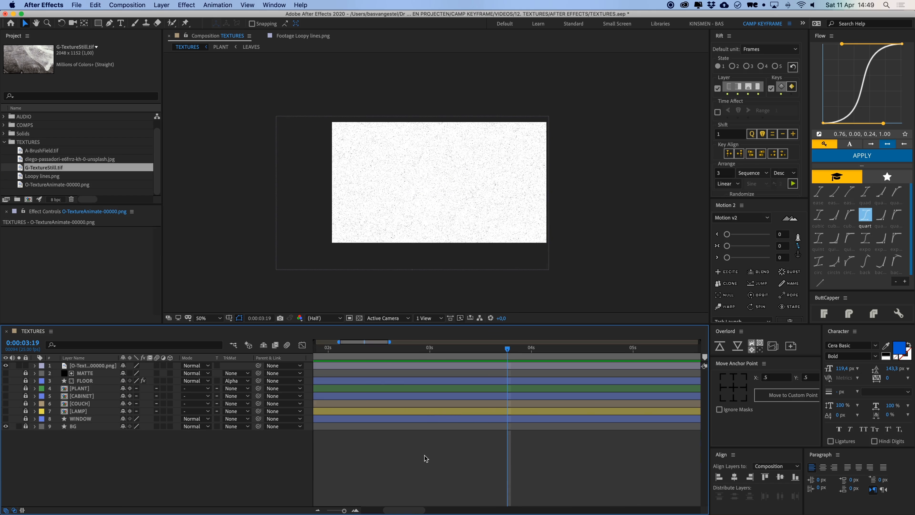
scroll(423, 456, "left", 5)
left_click(6, 366)
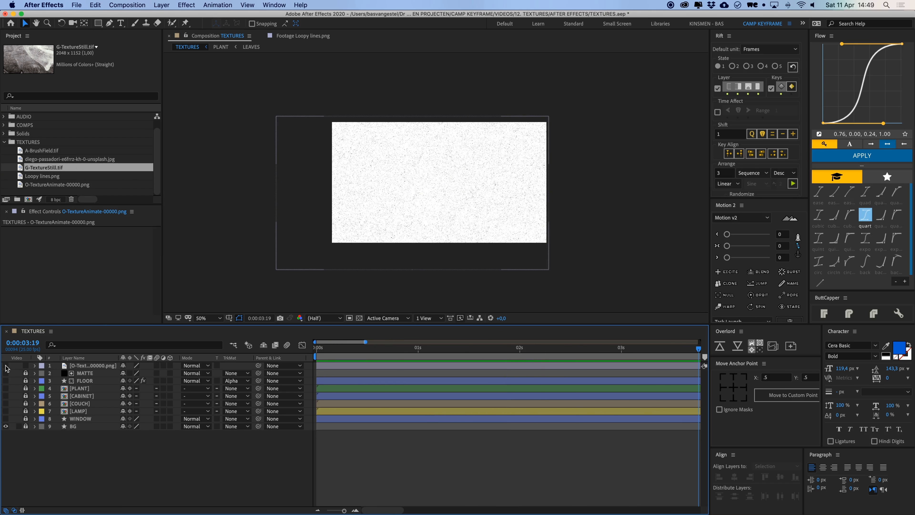
left_click(5, 365)
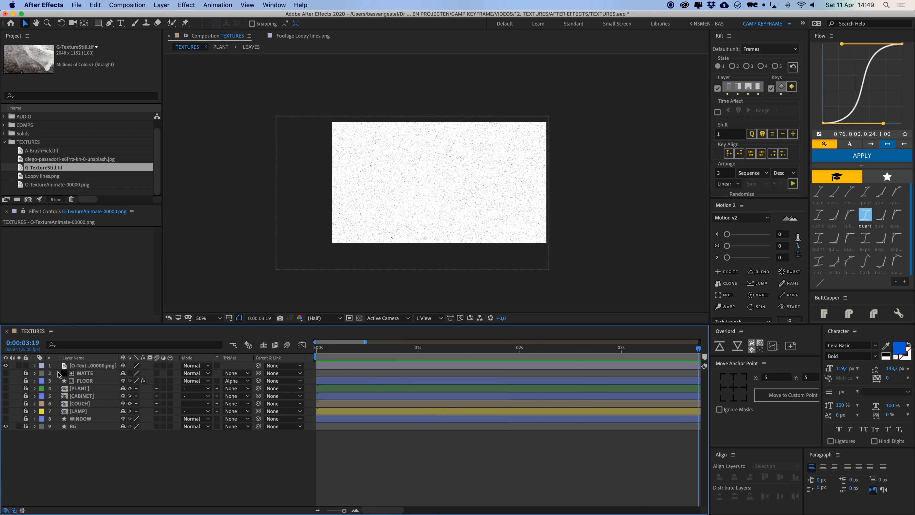
left_click(91, 366)
key("super+d")
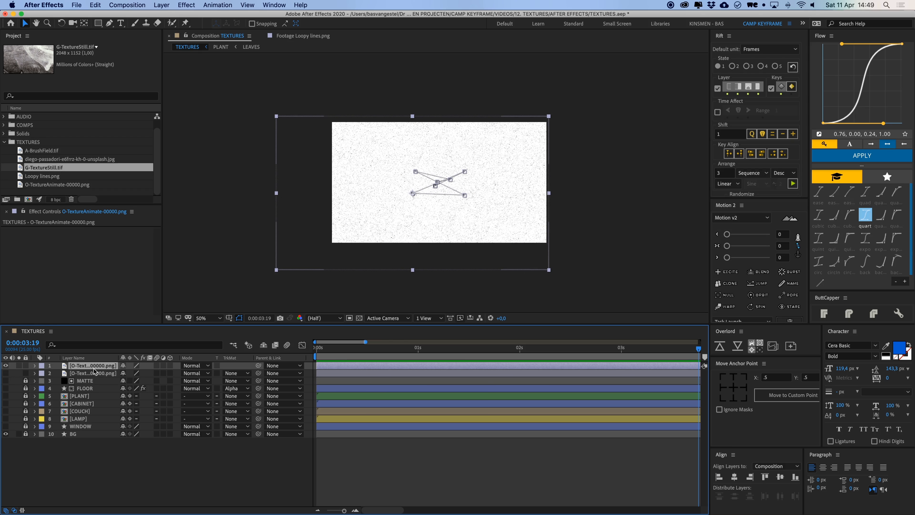
Replace the source of the upper texture copy with G-TextureStill.tif.
left_click(53, 176)
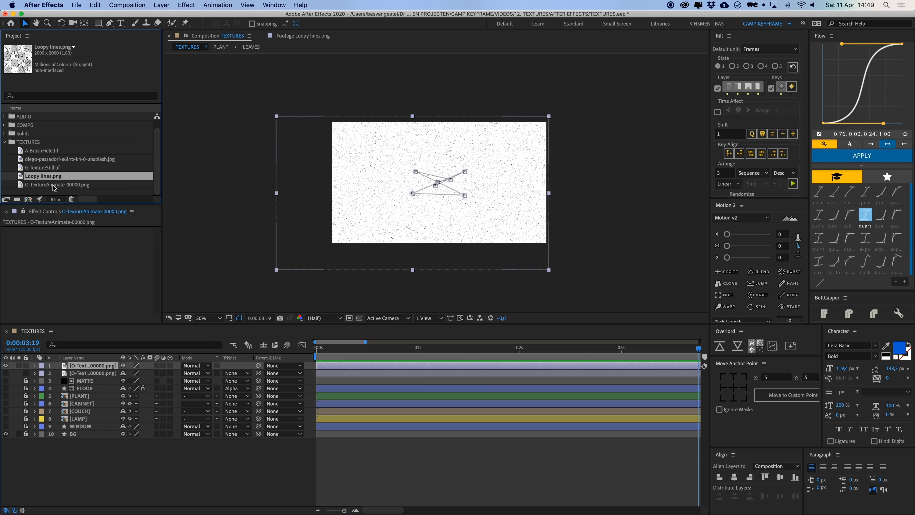
left_click(50, 161)
left_click(49, 168)
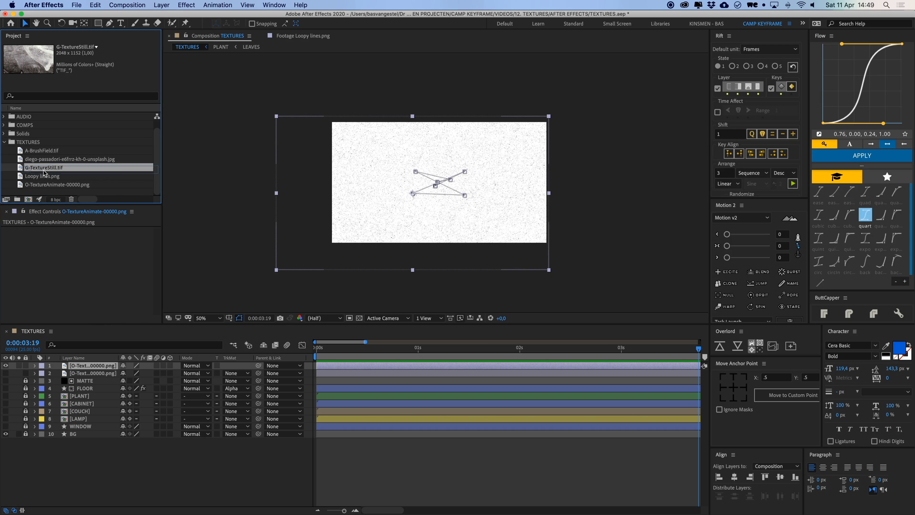
left_click_drag(44, 173, 431, 194)
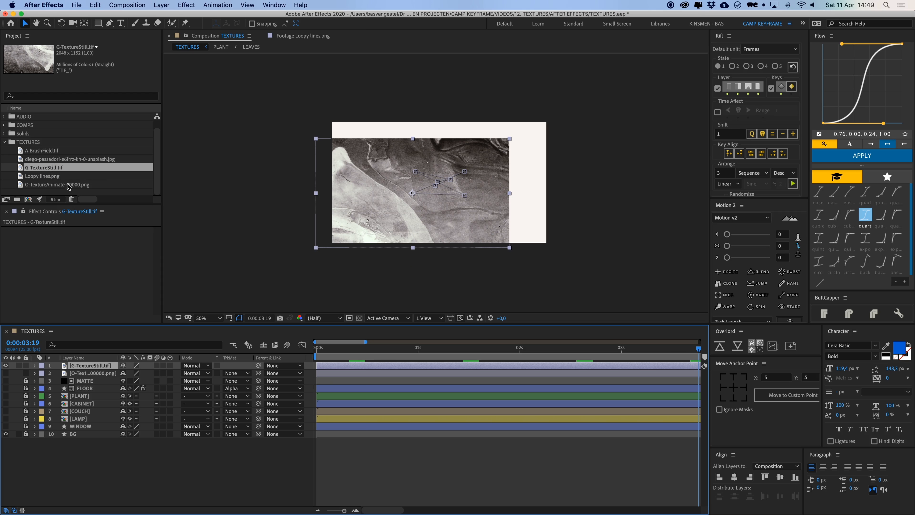
Reveal the G-TextureStill.tif layer's keyframes and play its animation to check how it covers the canvas.
key("u")
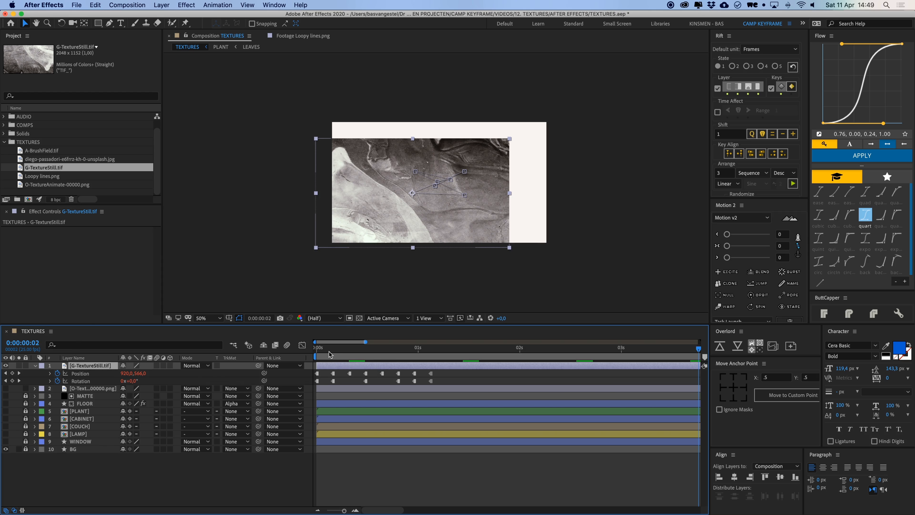
key("space")
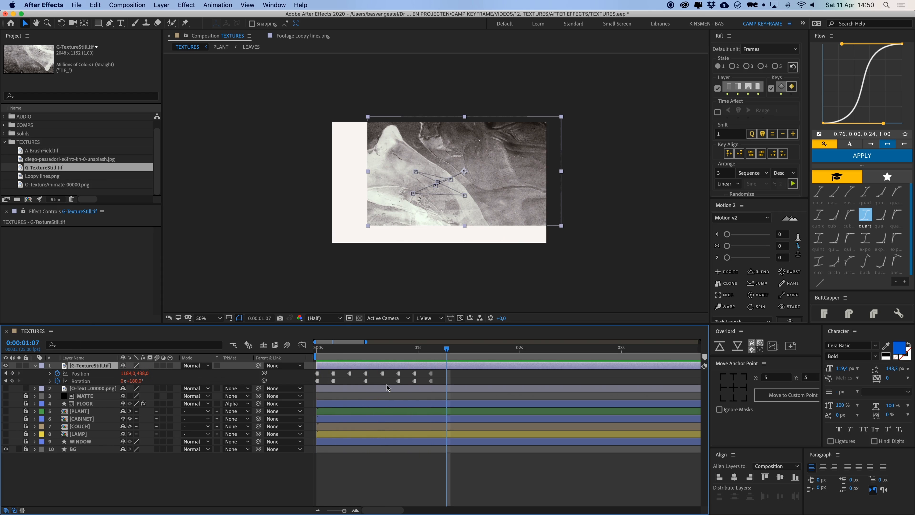
key("space")
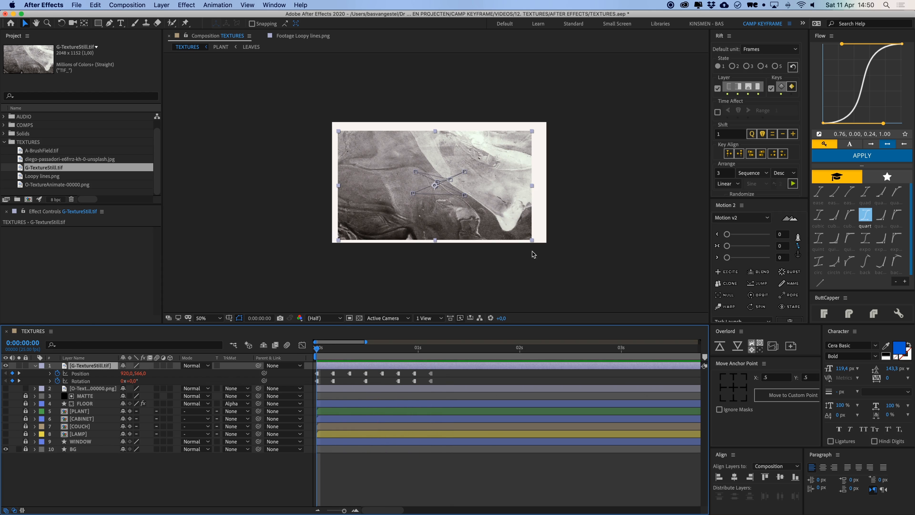
Enlarge the G-TextureStill.tif layer and reposition it to cover the canvas through frame 12, ending at about 1132, 626.
left_click_drag(532, 240, 550, 251)
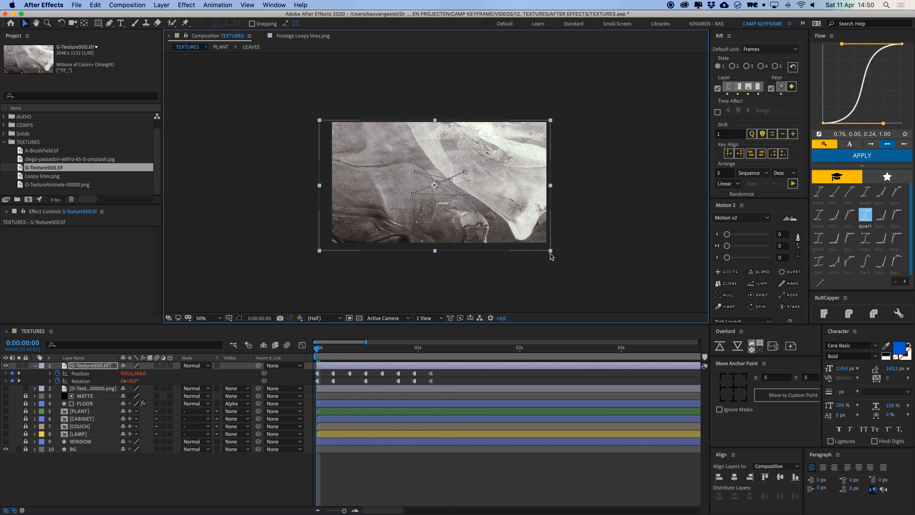
left_click(333, 351)
mouse_move(351, 237)
left_mouse_down()
mouse_move(336, 246)
mouse_move(346, 230)
left_mouse_up()
left_click(349, 350)
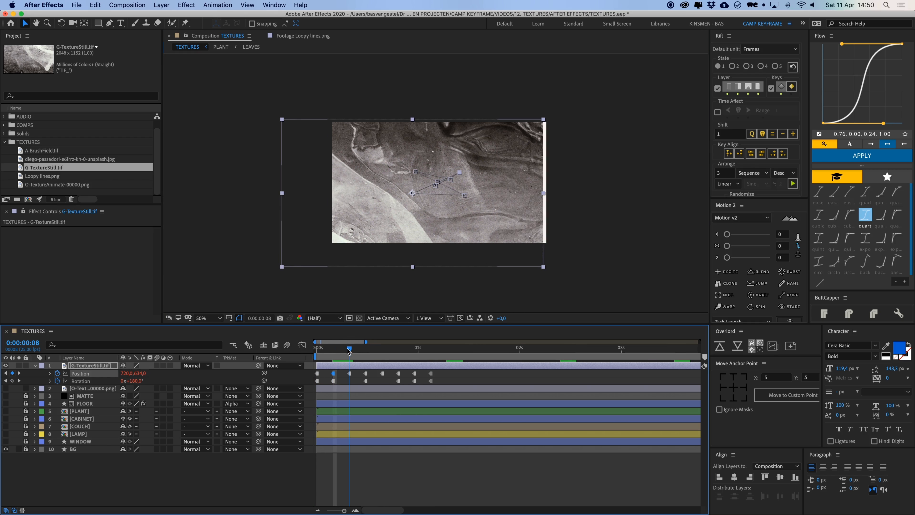
left_click(365, 349)
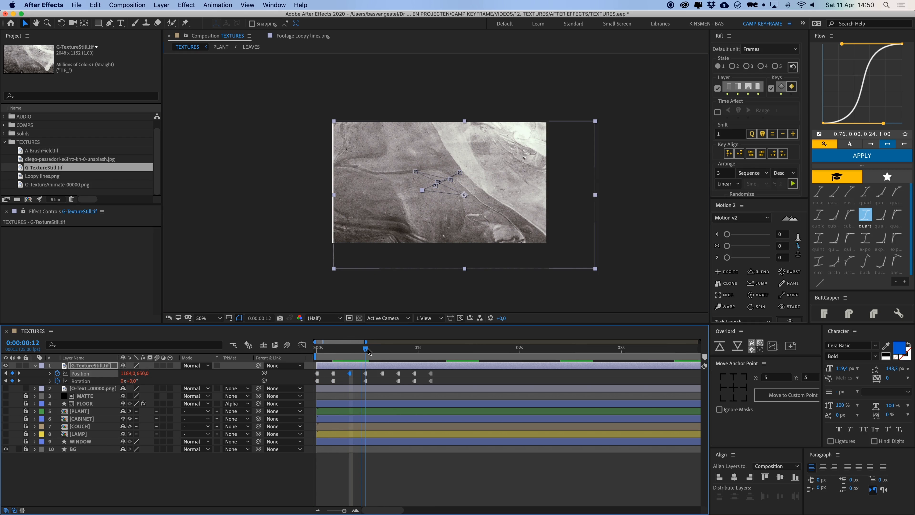
left_click_drag(334, 269, 332, 275)
left_click_drag(363, 239, 357, 236)
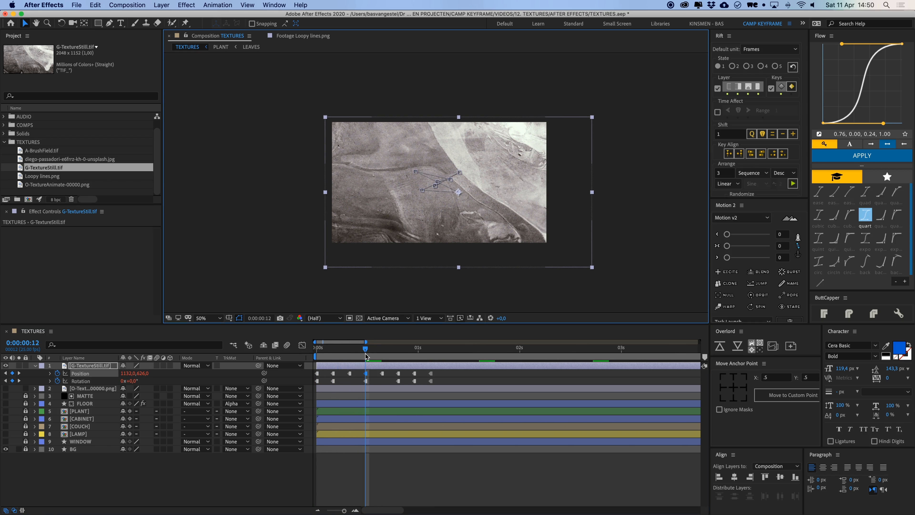
Reposition the G-TextureStill.tif layer at frame 16, then enlarge and nudge it at frame 20 to cover the whole canvas.
mouse_move(367, 350)
left_mouse_down()
mouse_move(303, 351)
mouse_move(373, 355)
left_mouse_up()
key("k")
left_click_drag(364, 233, 385, 216)
left_click(397, 351)
left_click_drag(592, 238, 601, 242)
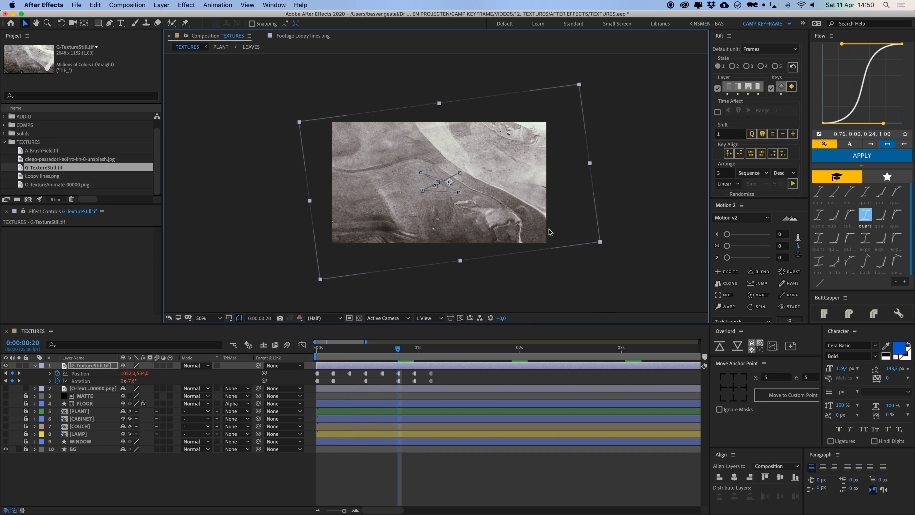
left_click_drag(520, 219, 518, 217)
left_click(414, 349)
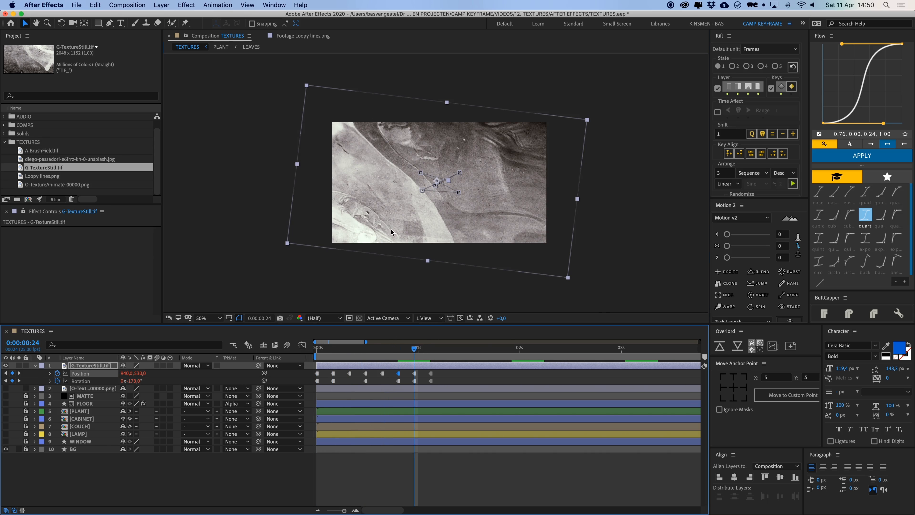
Check the G-TextureStill.tif layer's last keyframe and play the looping texture animation from the start.
left_click(429, 352)
left_click_drag(429, 352, 315, 352)
left_click(467, 373)
key("space")
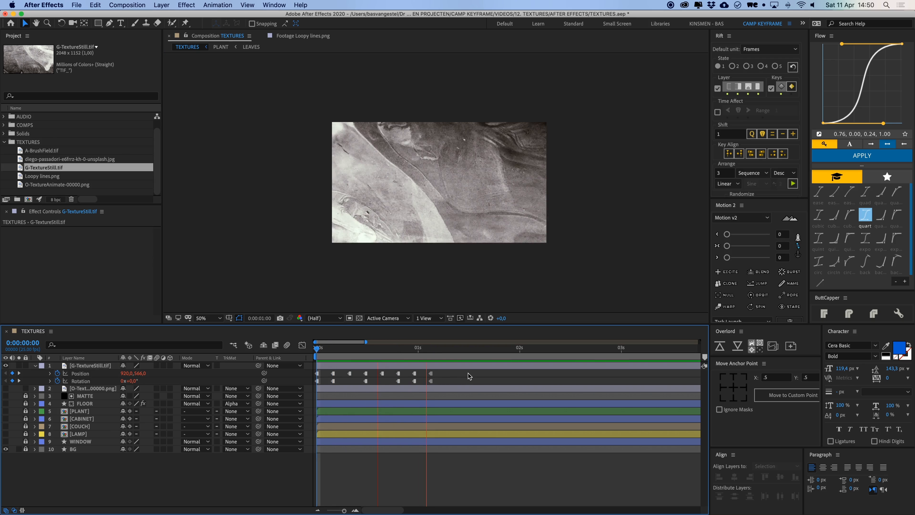
key("space")
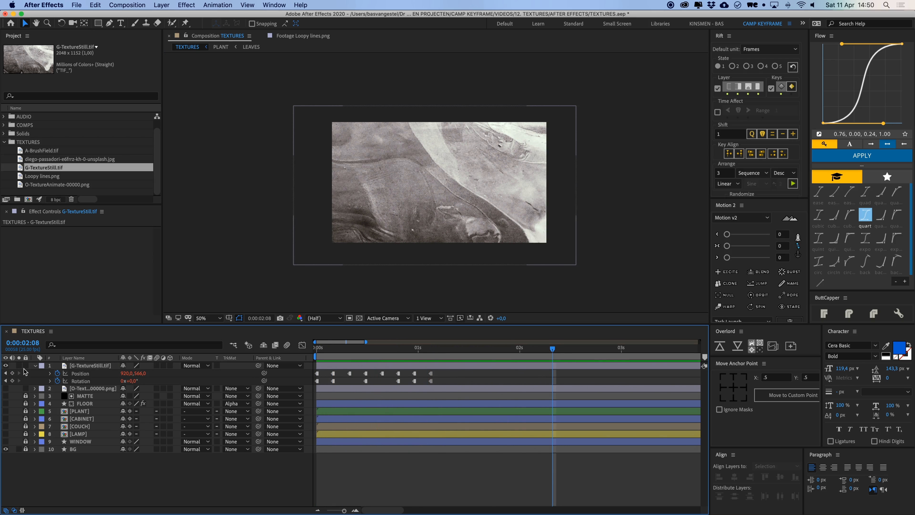
Collapse the G-TextureStill.tif layer, show the O-TextureAnimate-00000.png layer, and move both texture layers directly above BG.
left_click(35, 365)
left_click(6, 372)
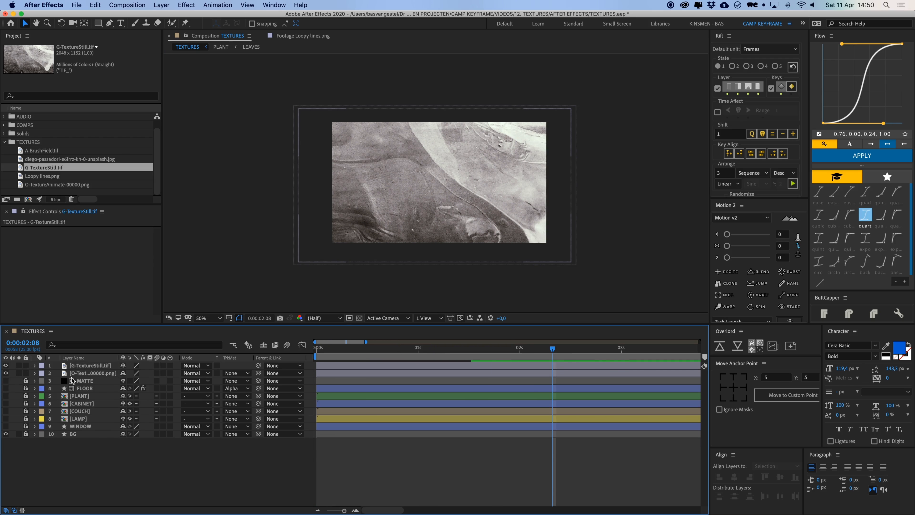
left_click(112, 376)
left_click_drag(112, 376, 83, 432)
left_click(72, 373, "shift")
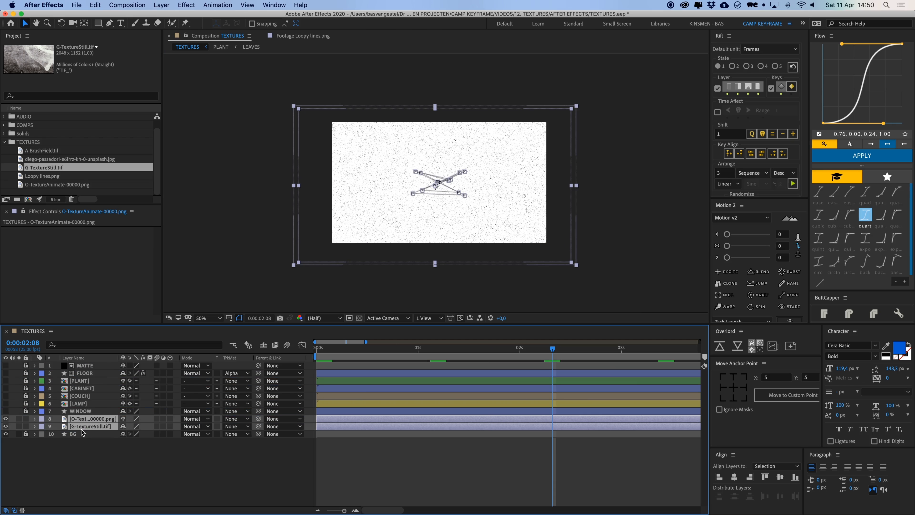
View the composition at 100% and hide the G-TextureStill.tif layer.
left_click(35, 441)
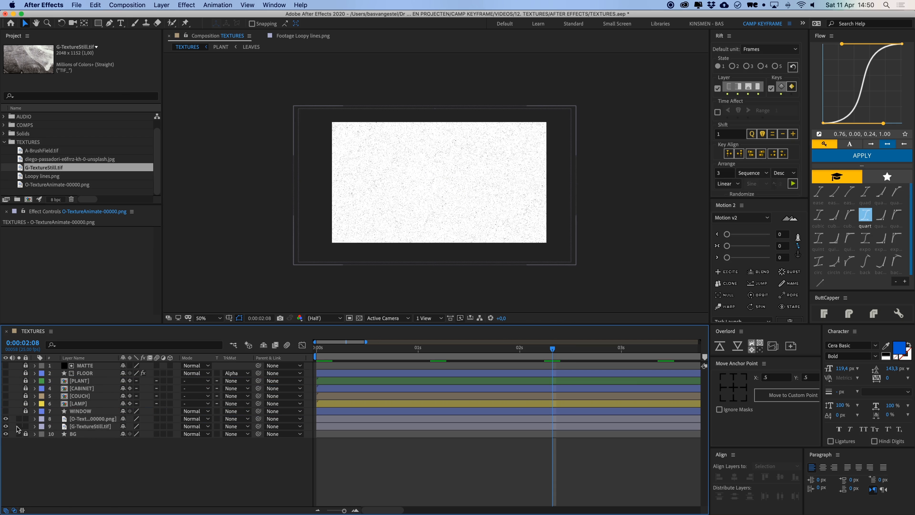
key("slash")
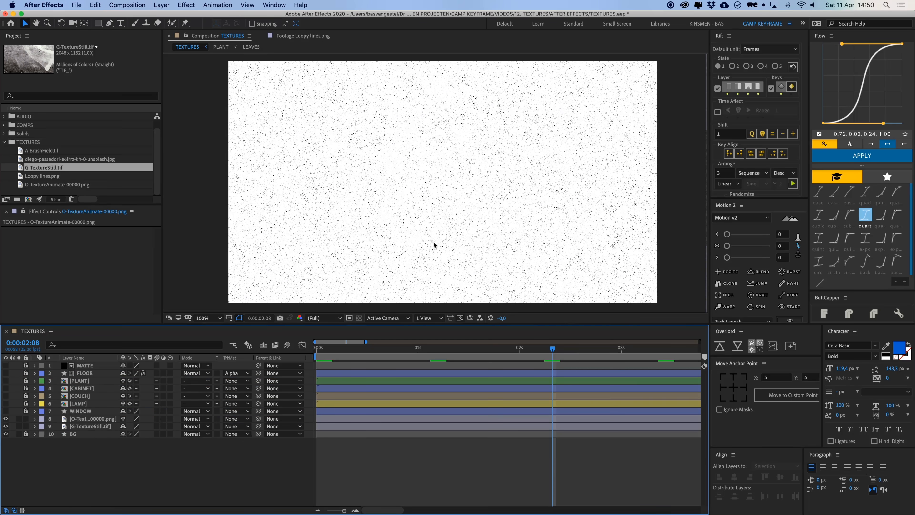
left_click(82, 427)
left_click(6, 426)
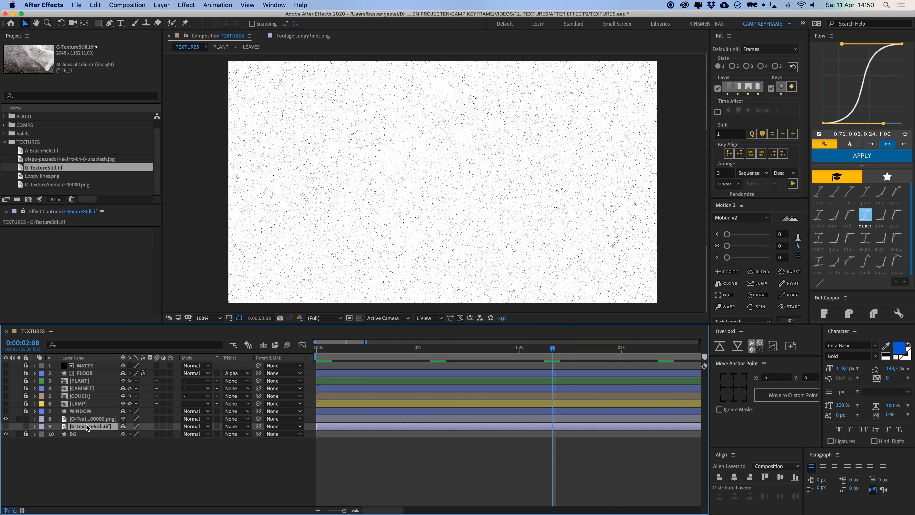
Try the Darken and Multiply blending modes on the O-TextureAnimate-00000.png layer.
left_click(90, 419)
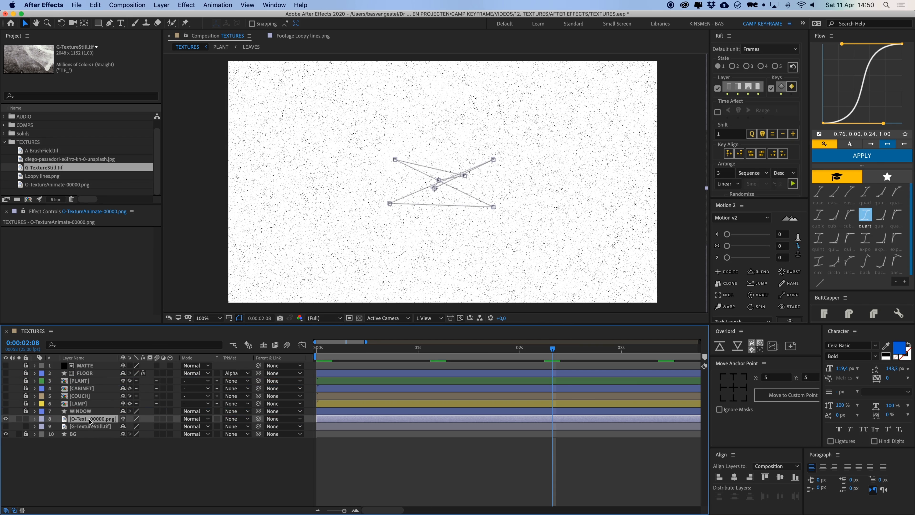
left_click(193, 419)
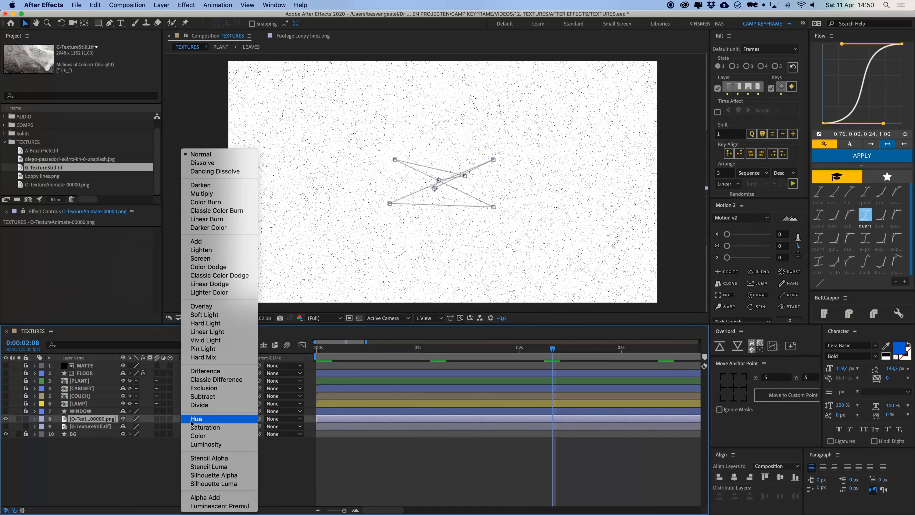
left_click(218, 187)
left_click(195, 418)
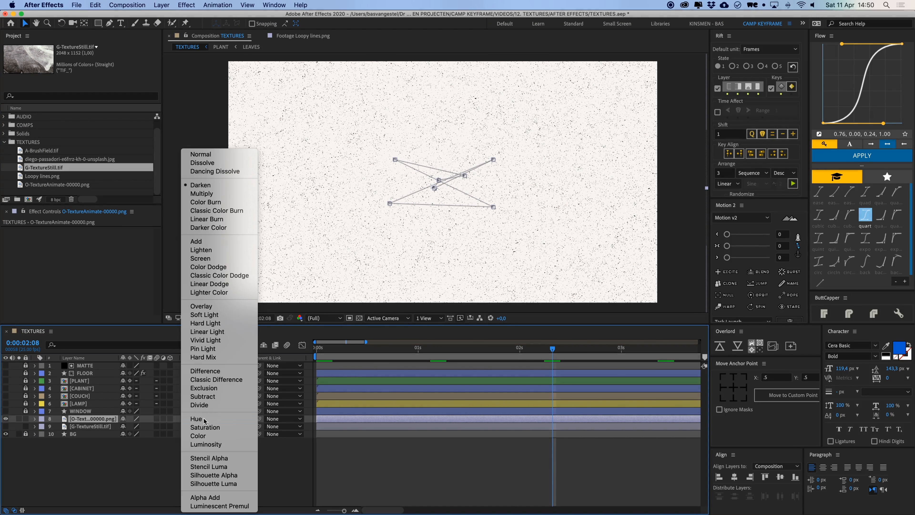
left_click(215, 196)
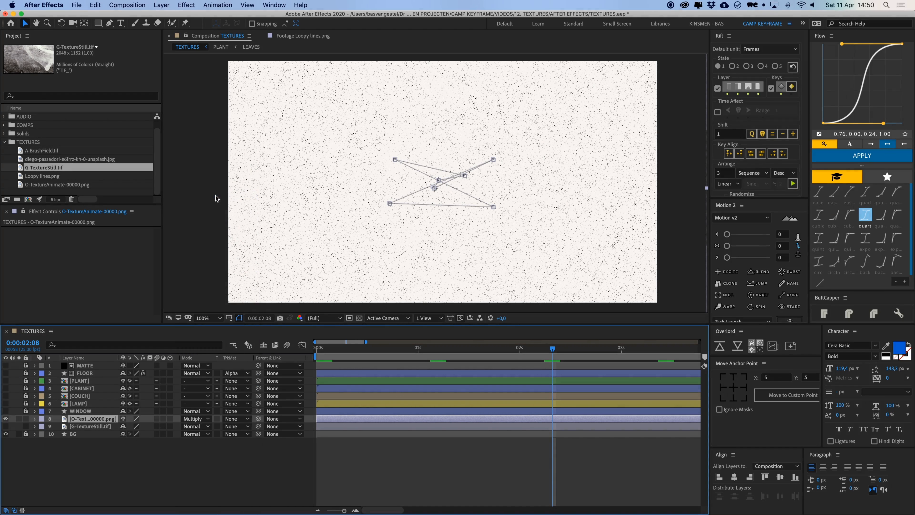
left_click(188, 417)
left_click(201, 184)
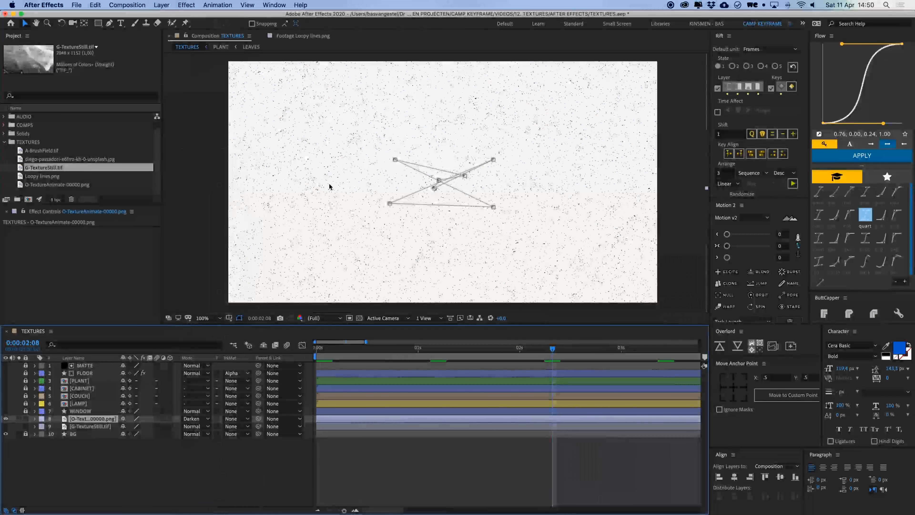
Set the O-TextureAnimate-00000.png layer's blending mode to Color Burn and preview the animation from the first frame.
left_click(194, 419)
left_click(226, 205)
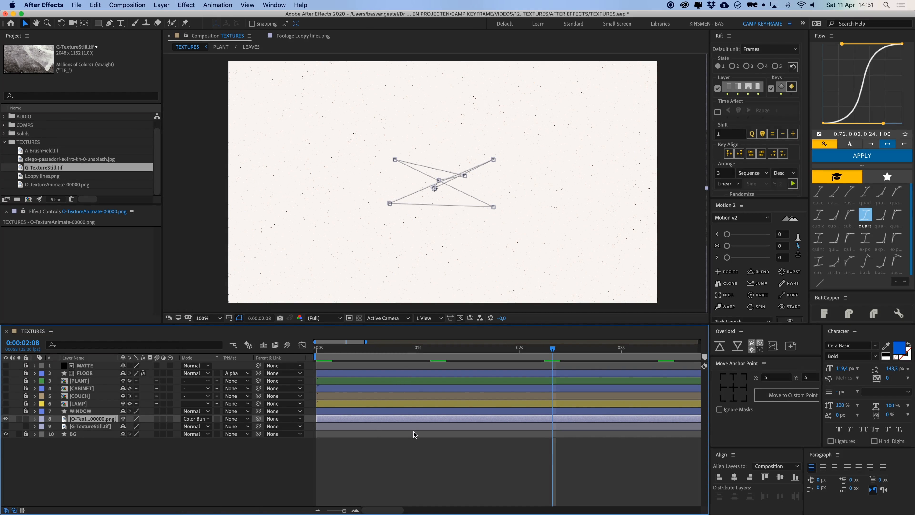
left_click(415, 443)
key("comma")
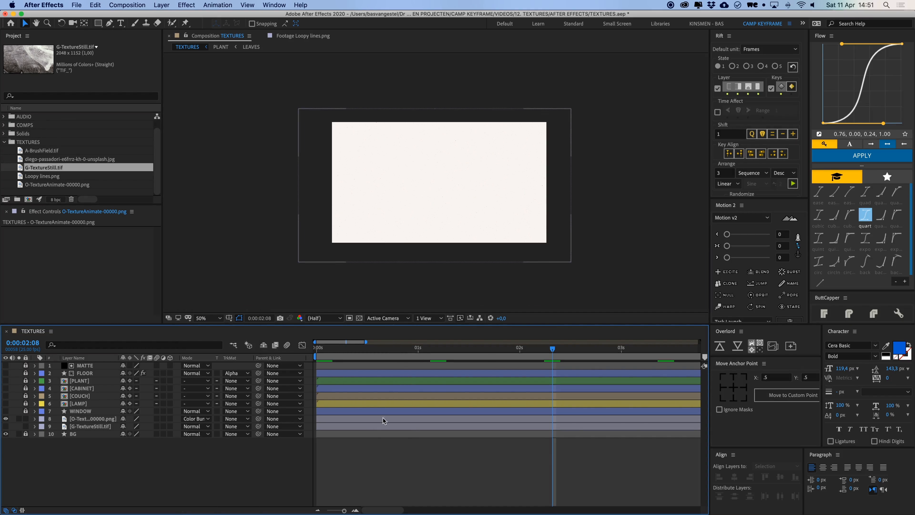
left_click(317, 349)
key("space")
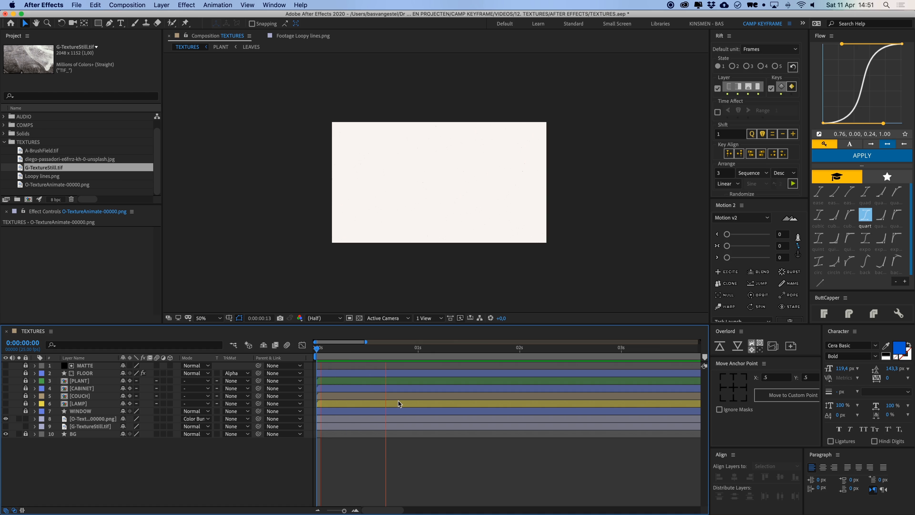
key("period")
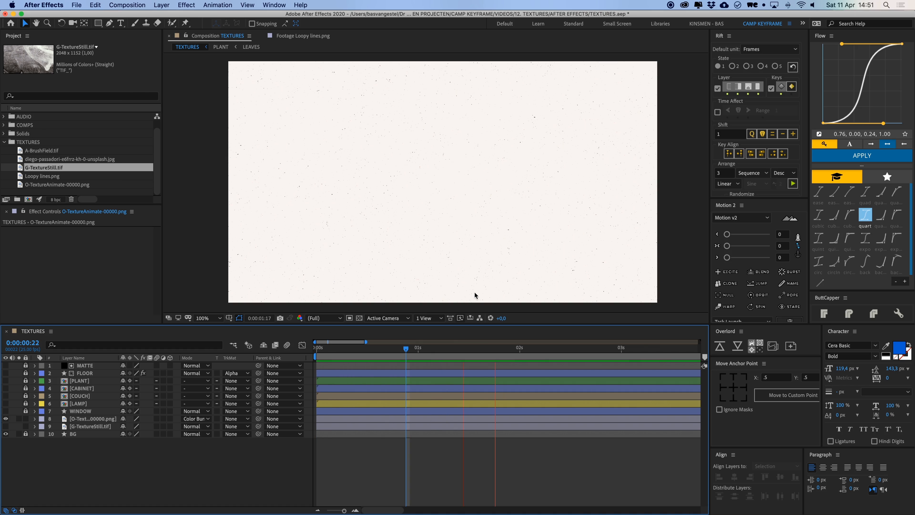
key("space")
Make the G-TextureStill.tif layer visible and set its blending mode to Multiply.
left_click(96, 429)
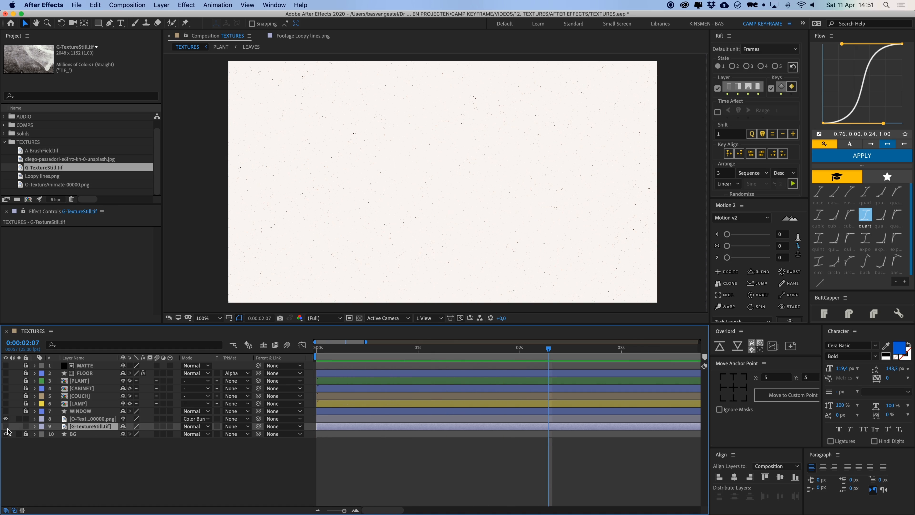
left_click(6, 425)
left_click(197, 426)
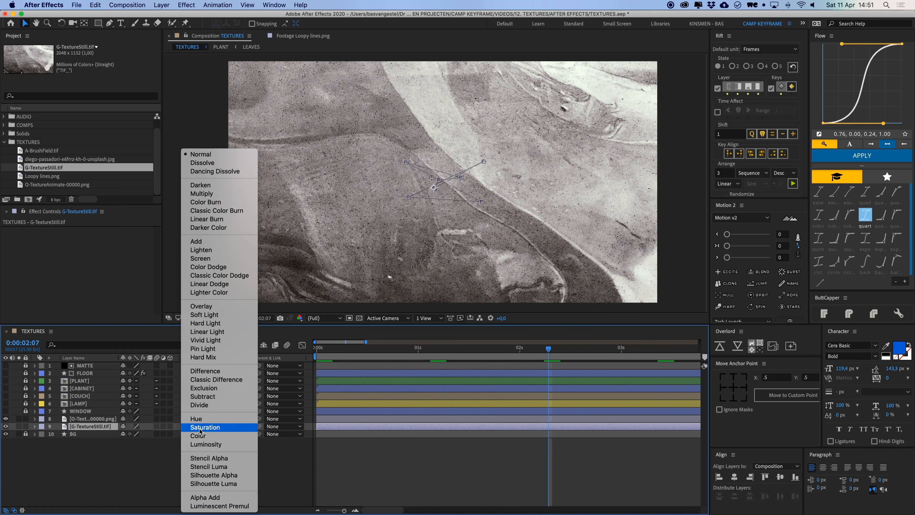
left_click(225, 193)
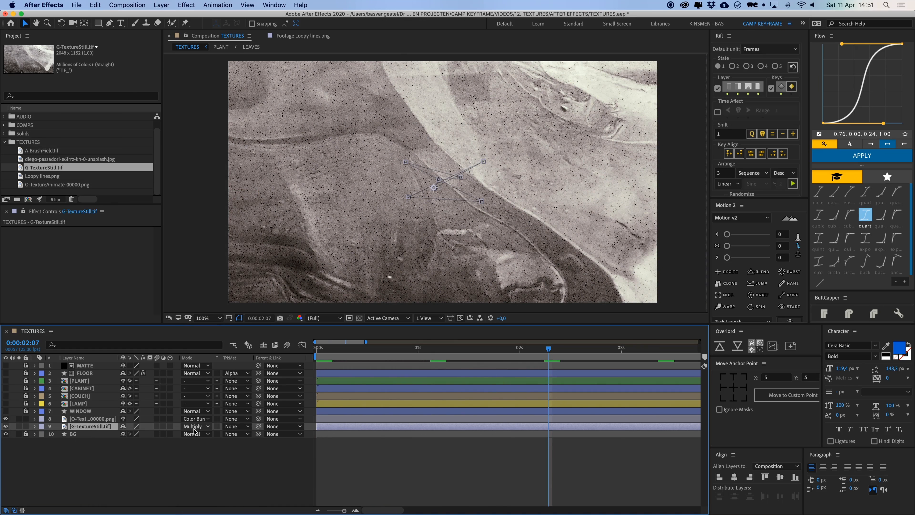
Set the G-TextureStill.tif layer's opacity to 10% and preview the composition.
key("t")
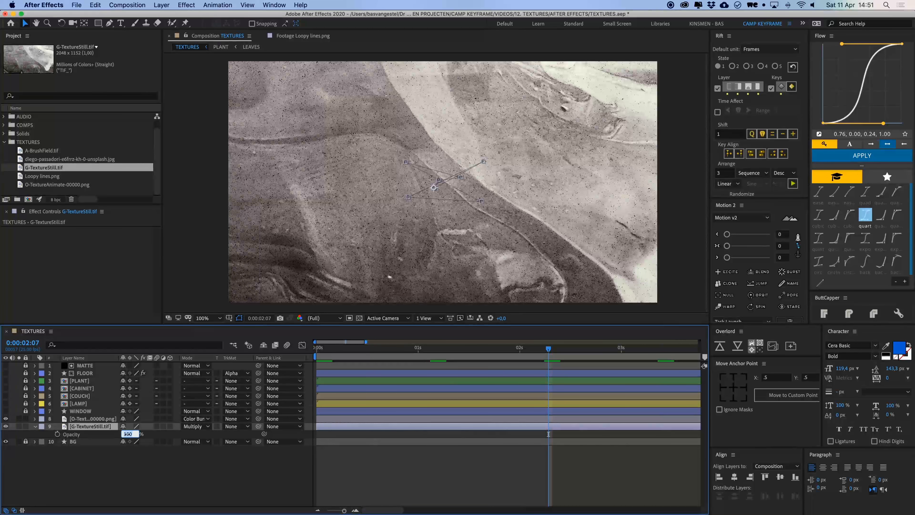
type("10")
key("Return")
left_click(353, 451)
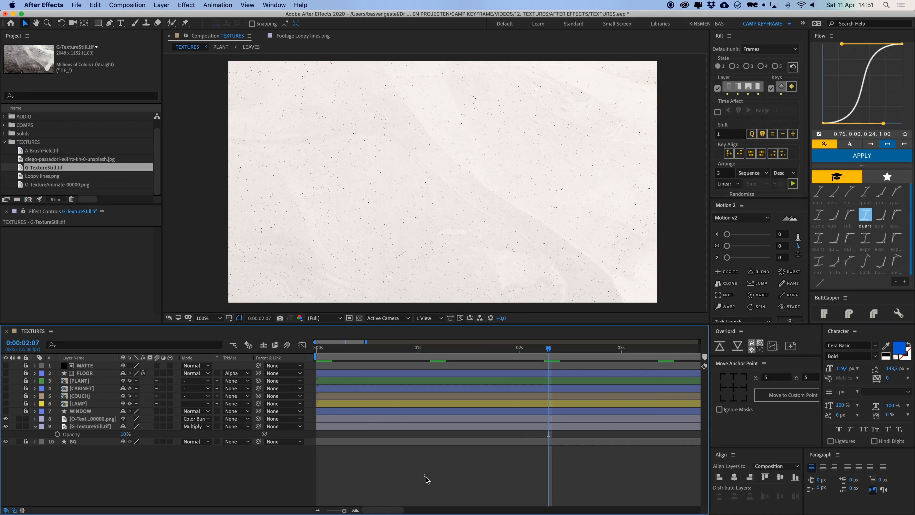
key("space")
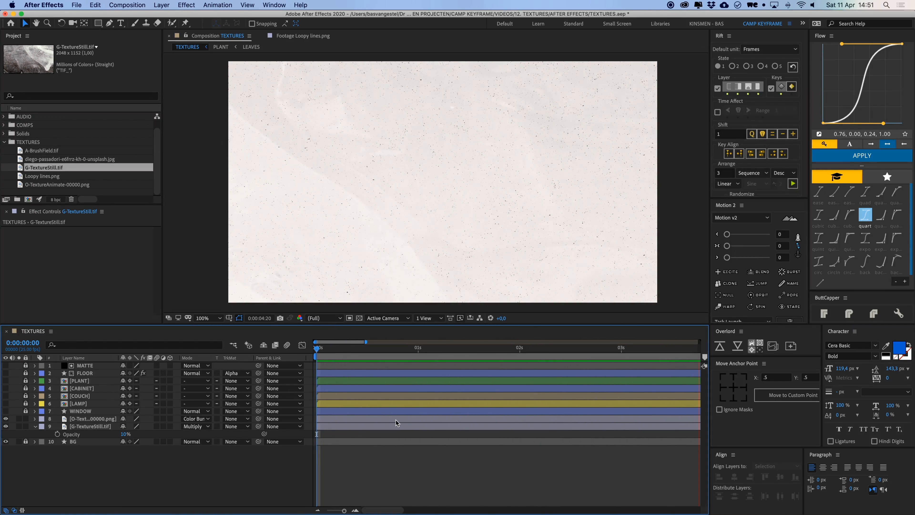
Unlock the BG layer and pre-compose it with both texture layers as ANIMATED BACKGROUND.
left_click(35, 426)
left_click(26, 434)
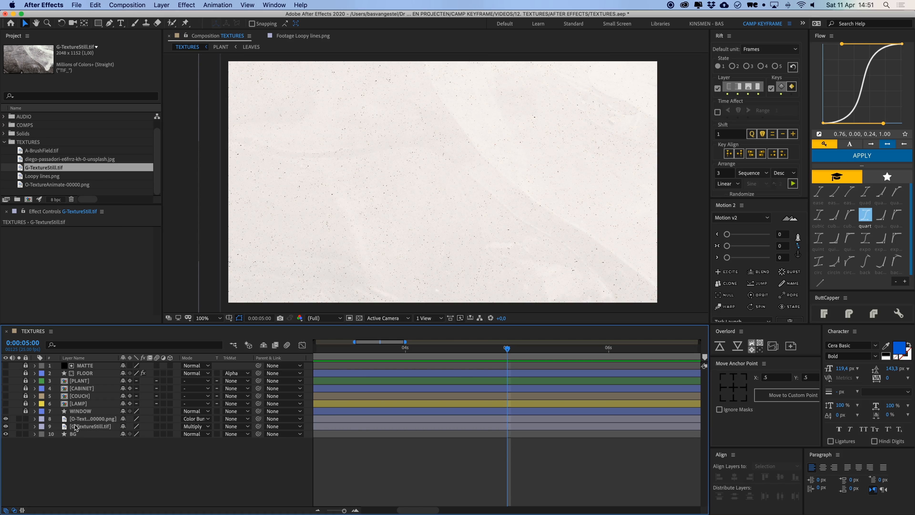
left_click(86, 419)
left_click(91, 434, "shift")
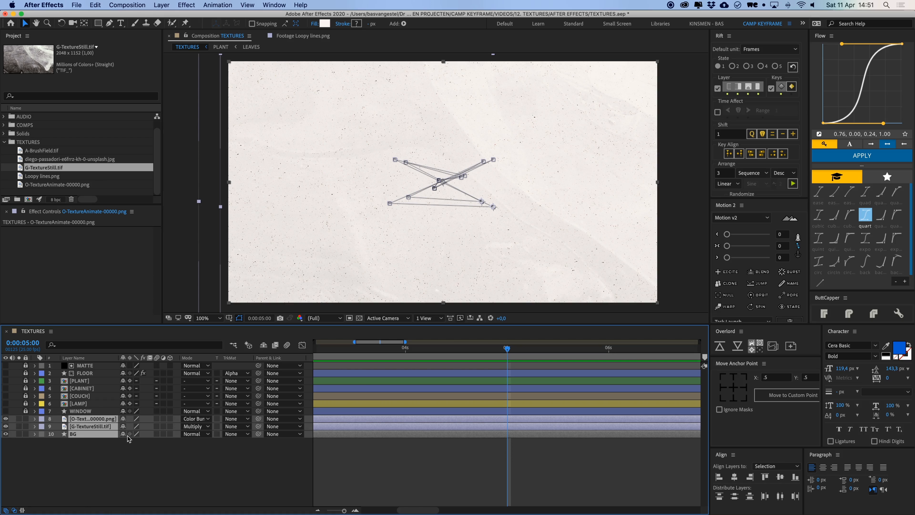
key("super+shift+c")
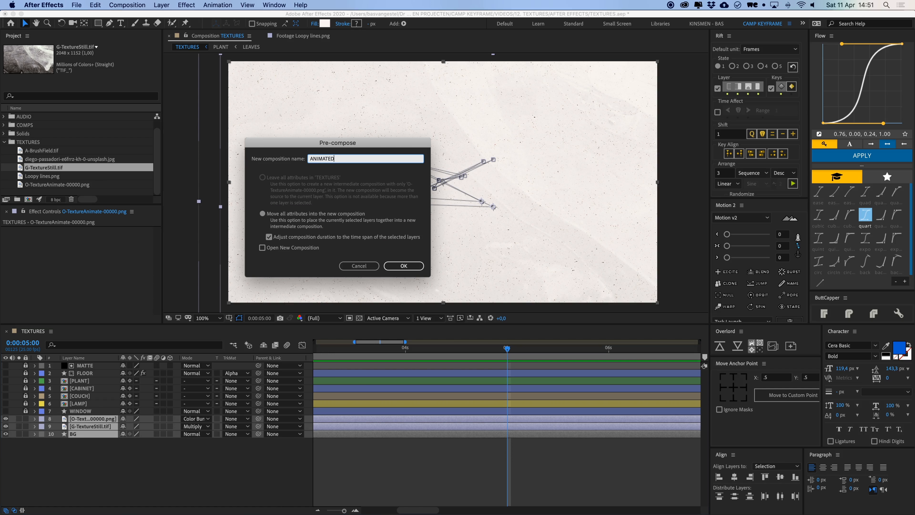
type("ANIMATED BACKGROUND")
key("Return")
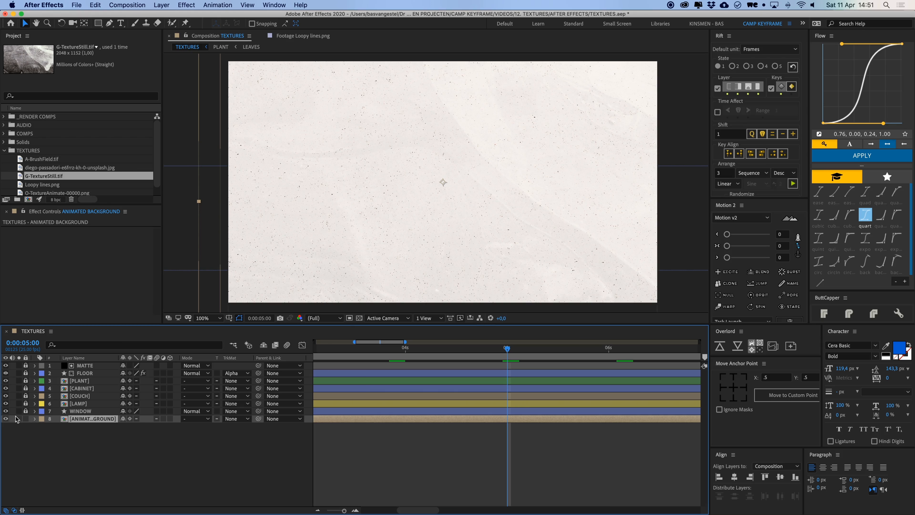
Turn off solo on the ANIMATED BACKGROUND layer to show the whole scene, and preview it.
left_click(17, 418)
key("super+shift+a")
left_click(449, 418)
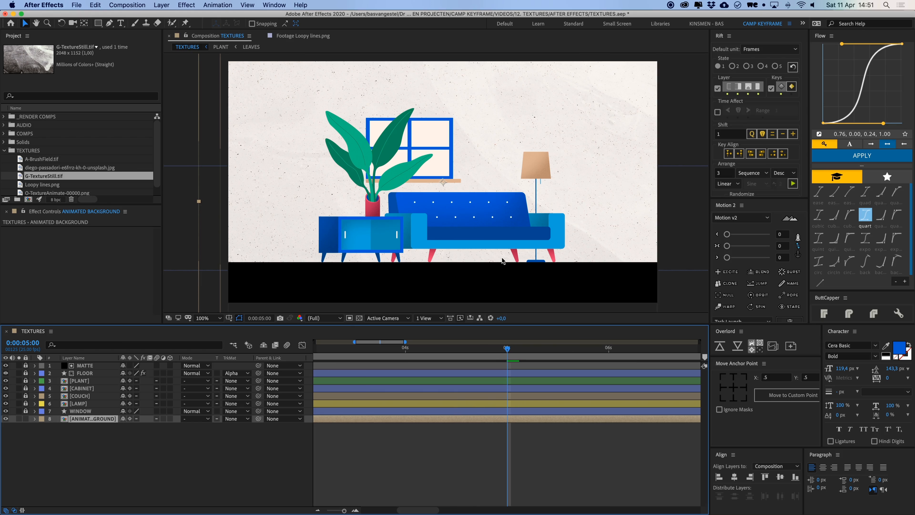
key("comma")
key("space")
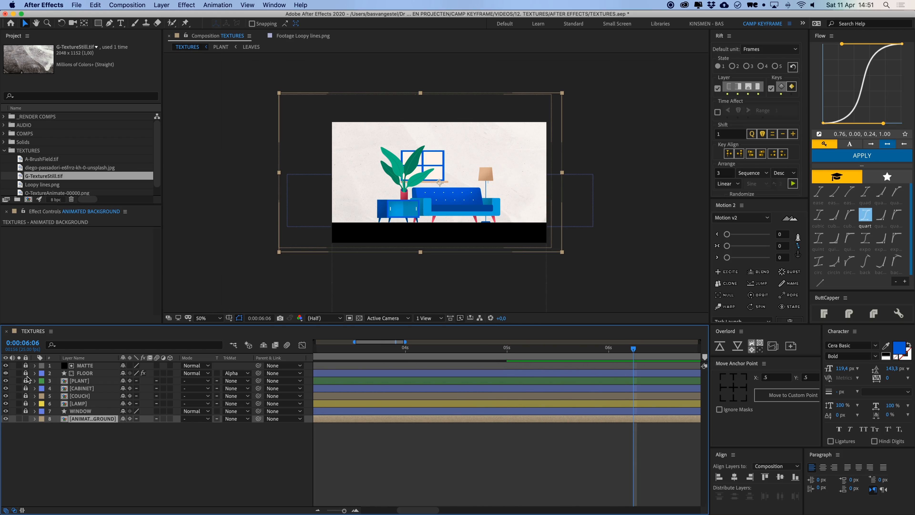
Hide the MATTE layer and preview the scene with the textured background.
left_click(5, 365)
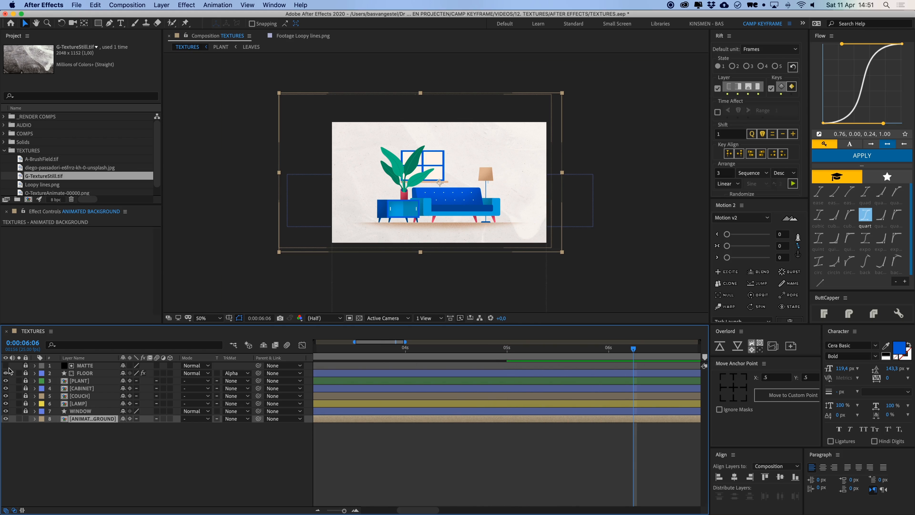
left_click(154, 435)
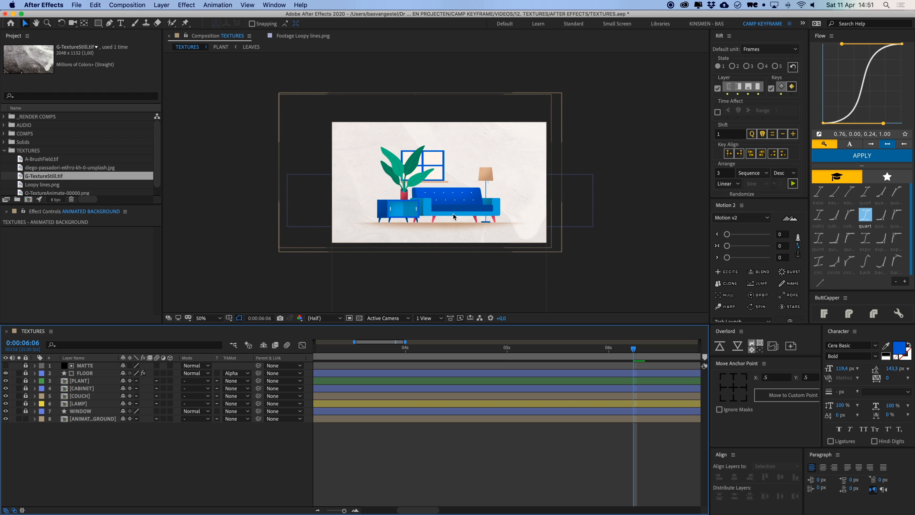
key("space")
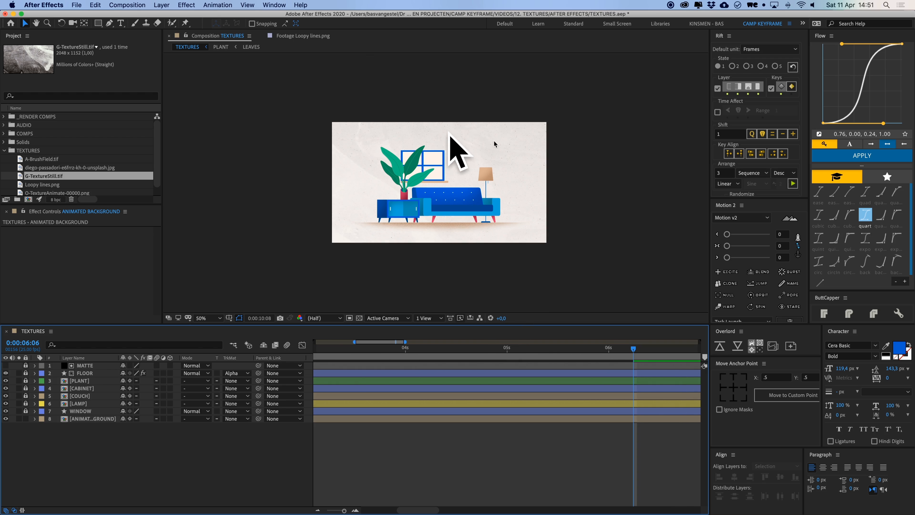
key("space")
Open the ANIMATED BACKGROUND composition and reveal the opacity of its G-TextureStill.tif layer.
double_click(79, 418)
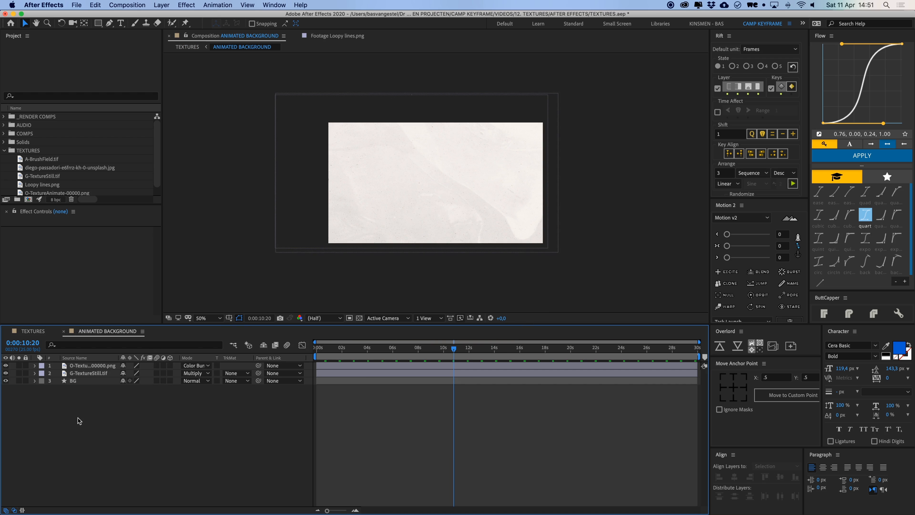
left_click(103, 373)
key("t")
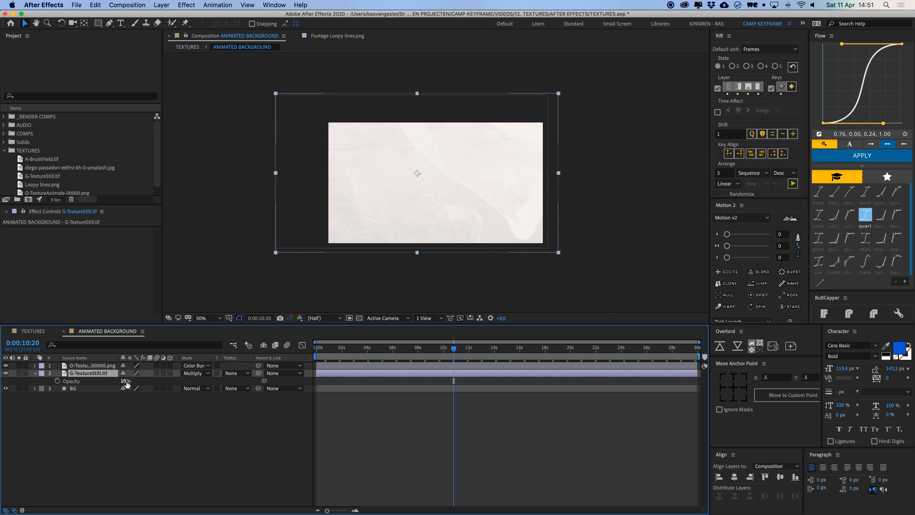
Try Color Burn at 23% opacity on the G-TextureStill.tif layer and preview from the first frame.
left_click(195, 373)
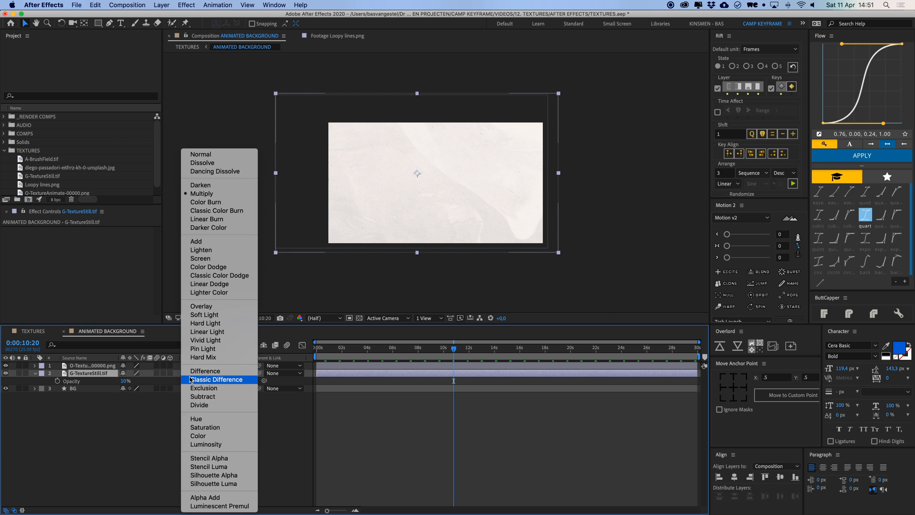
left_click(227, 207)
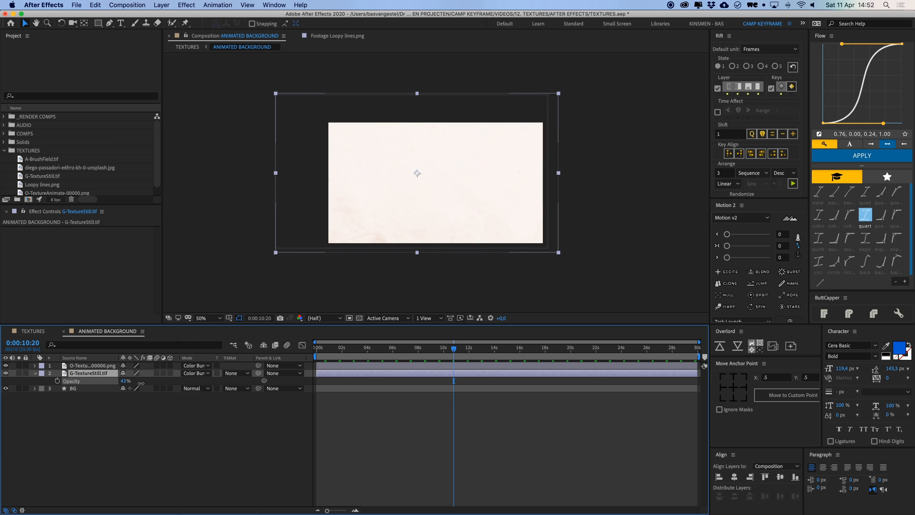
left_click_drag(125, 381, 170, 387)
left_click_drag(101, 381, 100, 382)
left_click(175, 396)
key("Home")
key("space")
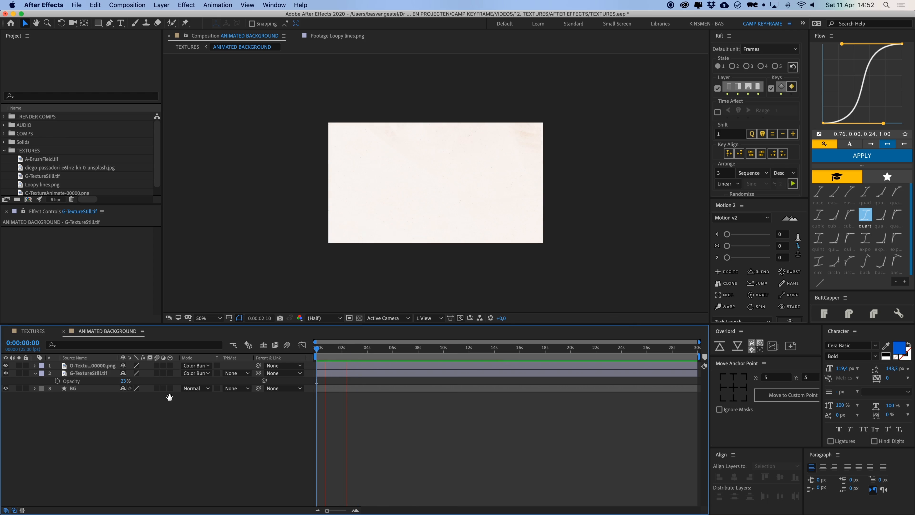
key("space")
Set the G-TextureStill.tif layer's blending mode to Multiply and its opacity to 5%.
left_click(195, 373)
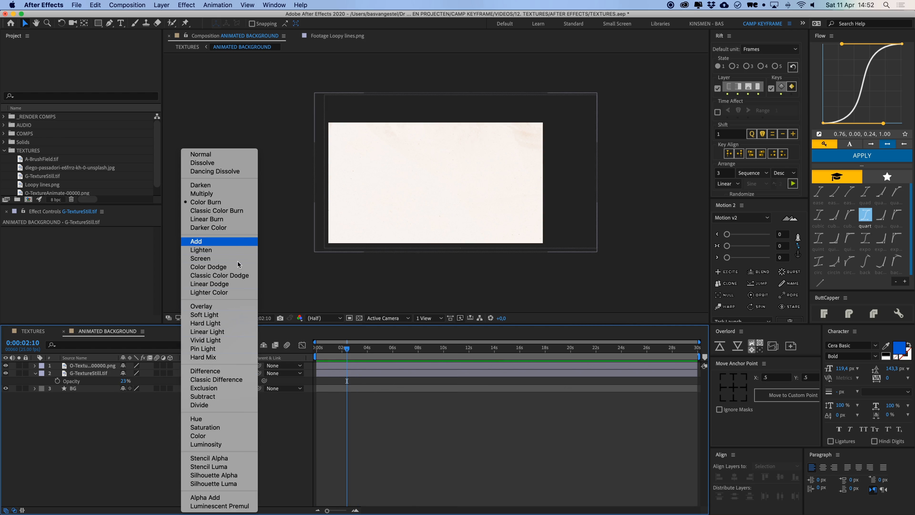
left_click(202, 193)
left_click(125, 381)
type("5")
key("Return")
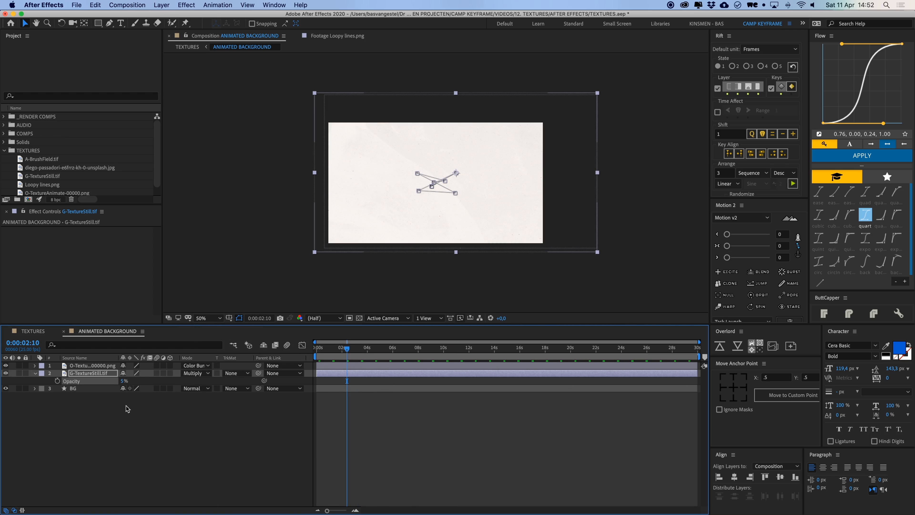
Change the BG shape layer's fill color to the warmer off-white F9F0EA.
left_click(87, 389)
left_click(324, 24)
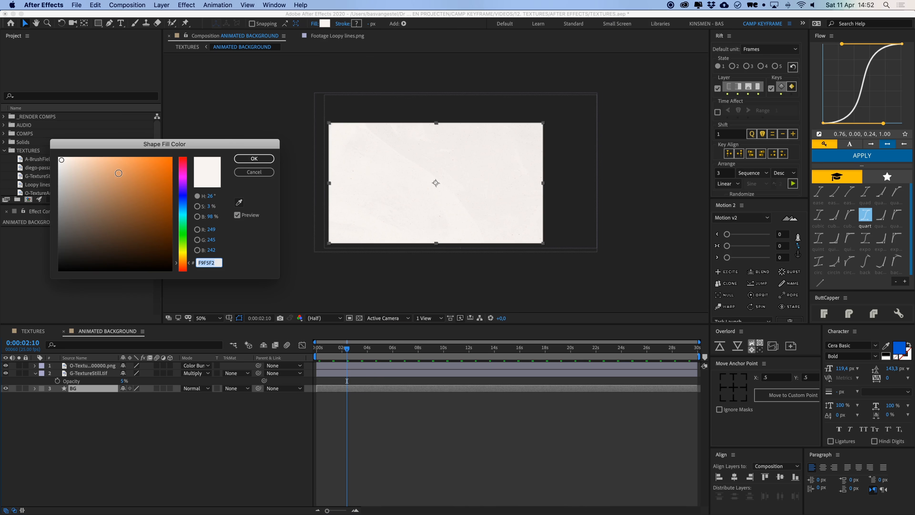
left_click(65, 161)
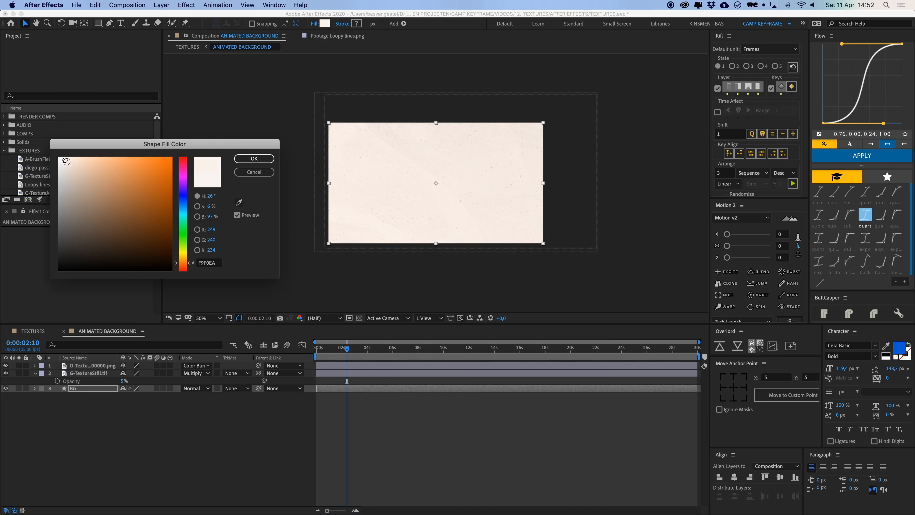
key("Return")
Close the ANIMATED BACKGROUND composition to return to the TEXTURES scene, leaving no layer selected.
left_click(352, 435)
key("super+w")
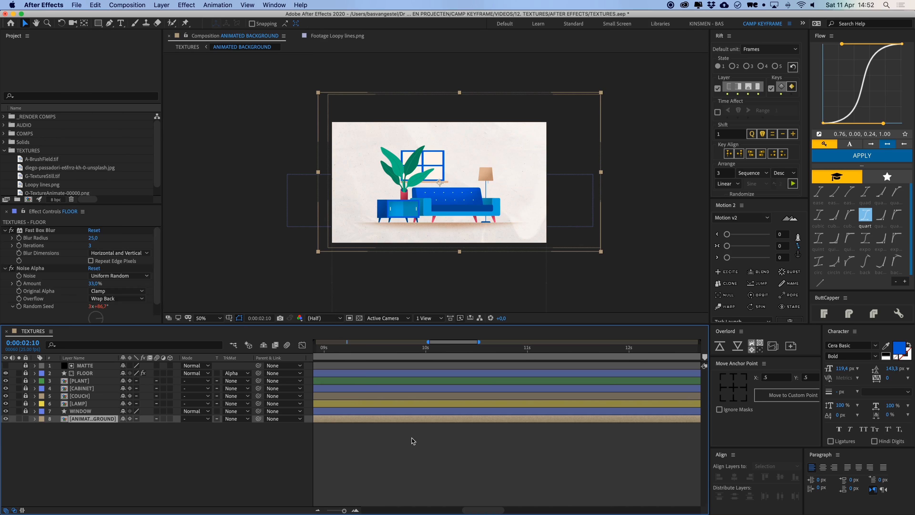
left_click(488, 457)
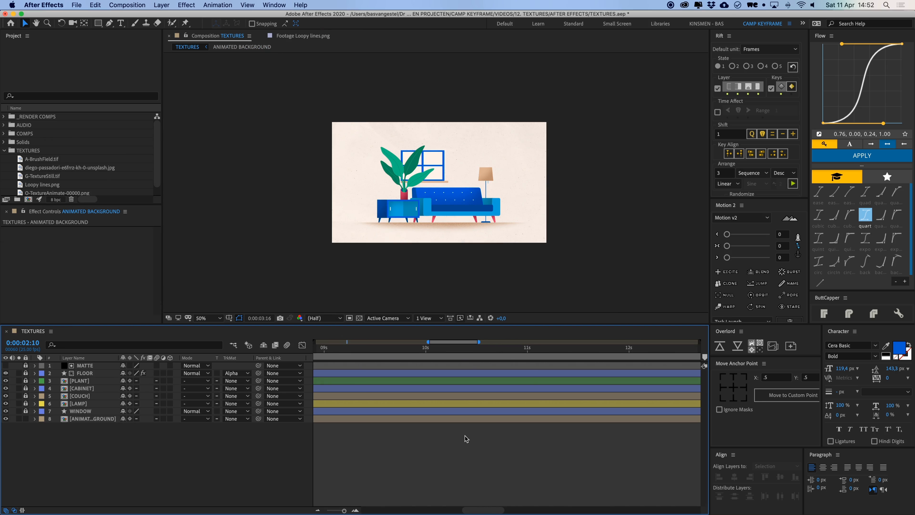
Lock the ANIMATED BACKGROUND layer and preview the TEXTURES scene at 100% magnification.
key("space")
left_click(26, 419)
key("/")
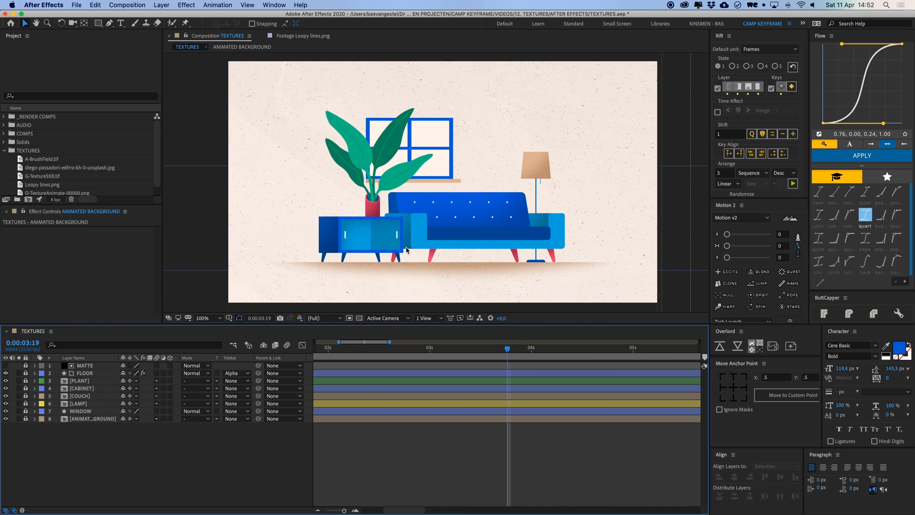
key("space")
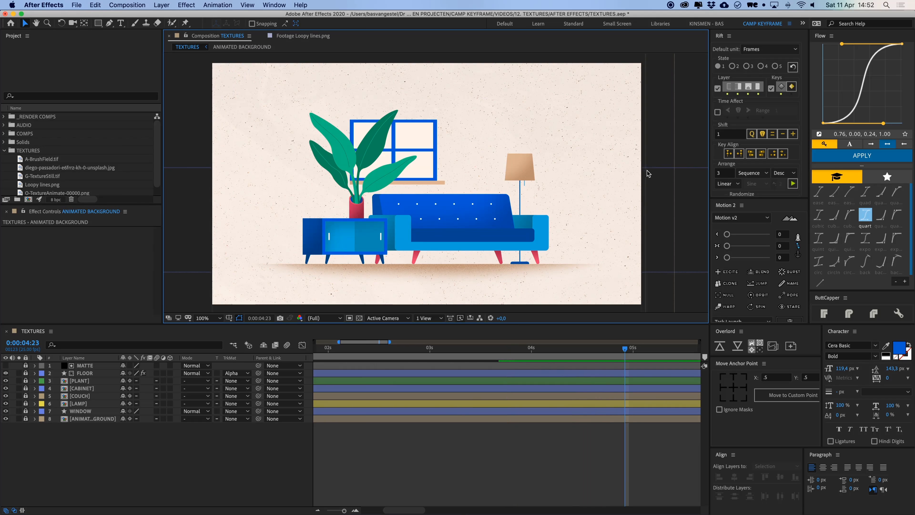
Unlock and open the ANIMATED BACKGROUND pre-composition and set the O-TextureAnimate-00000.png layer's opacity to 50%.
left_click(25, 419)
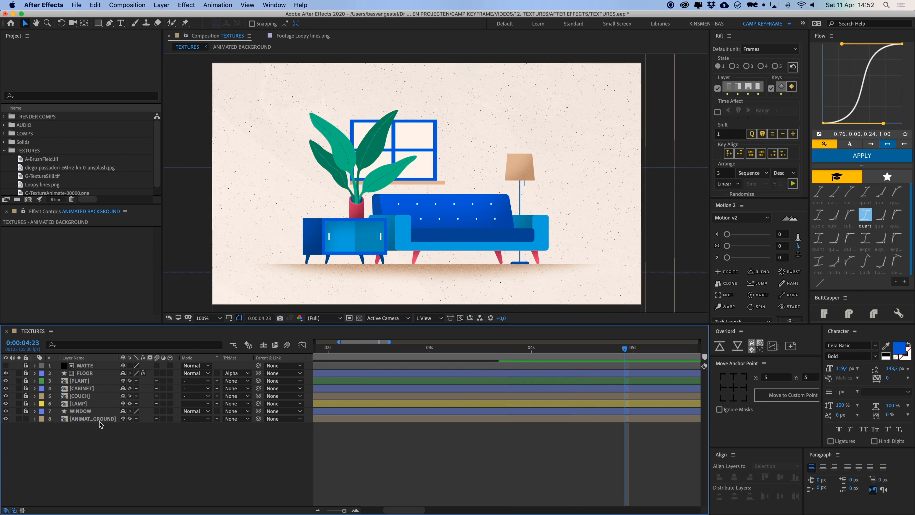
double_click(98, 420)
left_click(94, 365)
type("t")
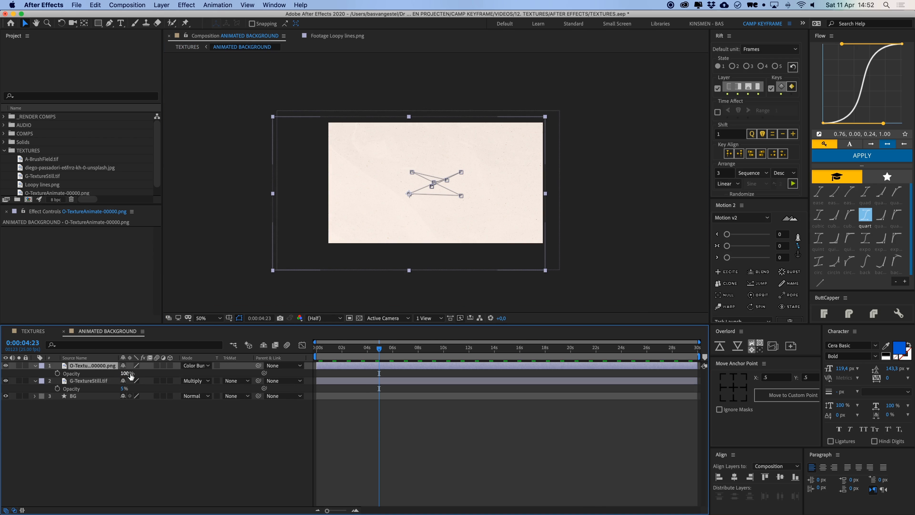
type("50")
key("Return")
Return to the TEXTURES scene, closing the ANIMATED BACKGROUND composition, and preview the background texture from the first frame.
left_click(33, 331)
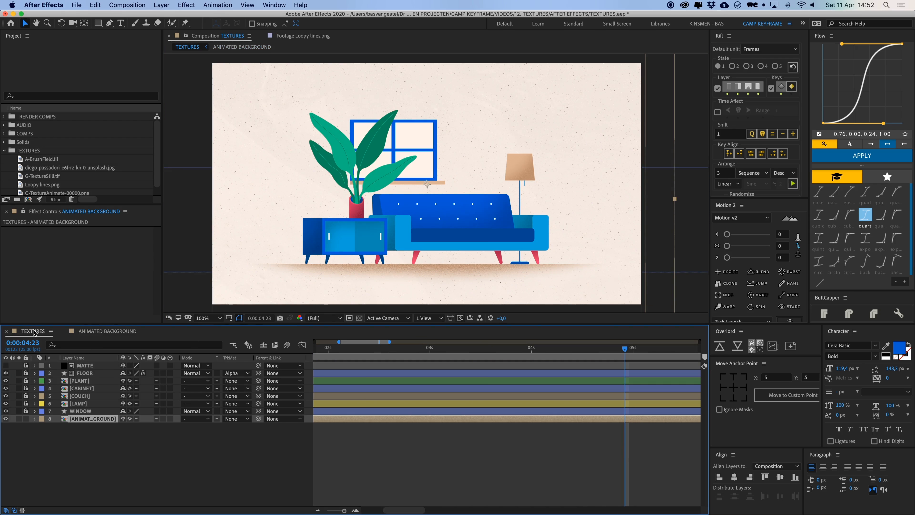
key("space")
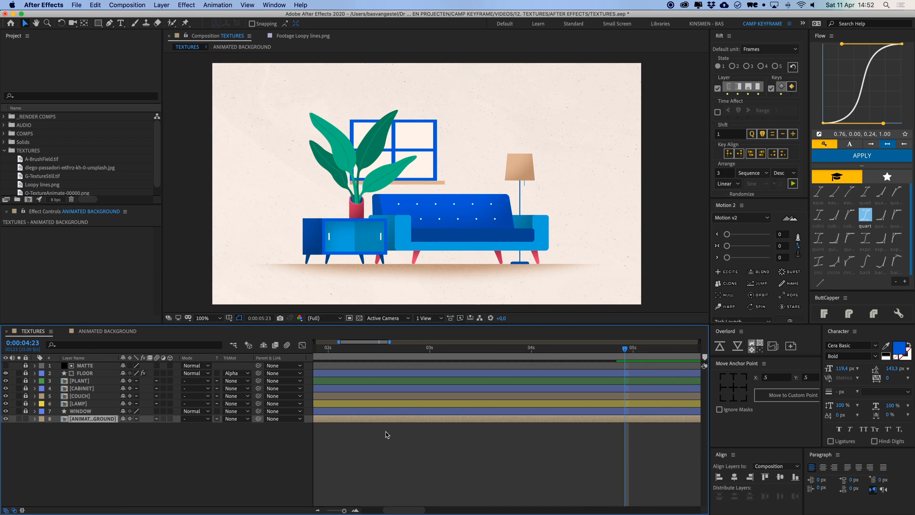
left_click(64, 332)
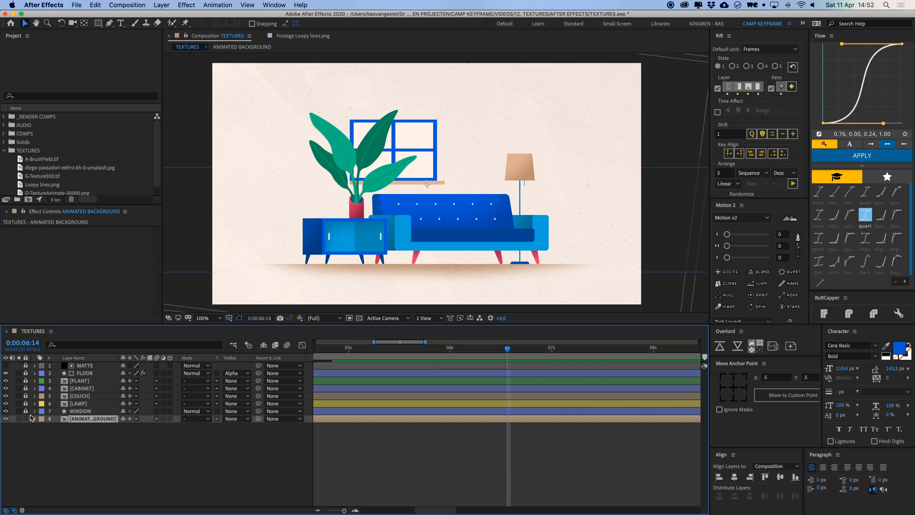
left_click(100, 453)
scroll(369, 354, "left", 5)
key("space")
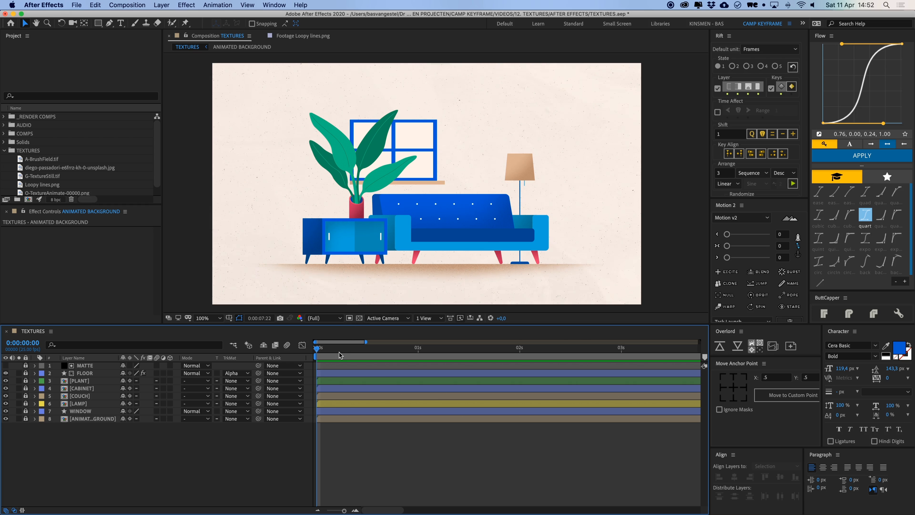
key("space")
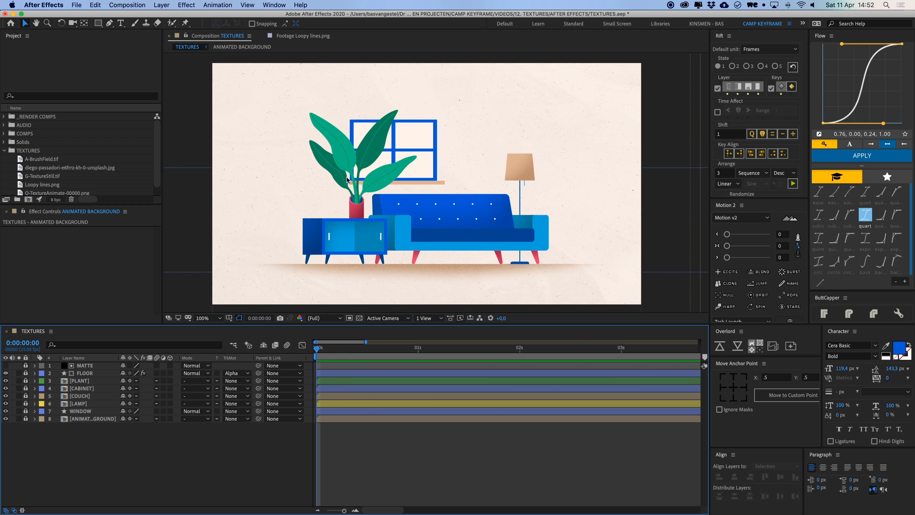
Unlock and open the CABINET pre-composition, then select the wood texture JPG in the project's TEXTURES folder.
left_click_drag(432, 223, 451, 228)
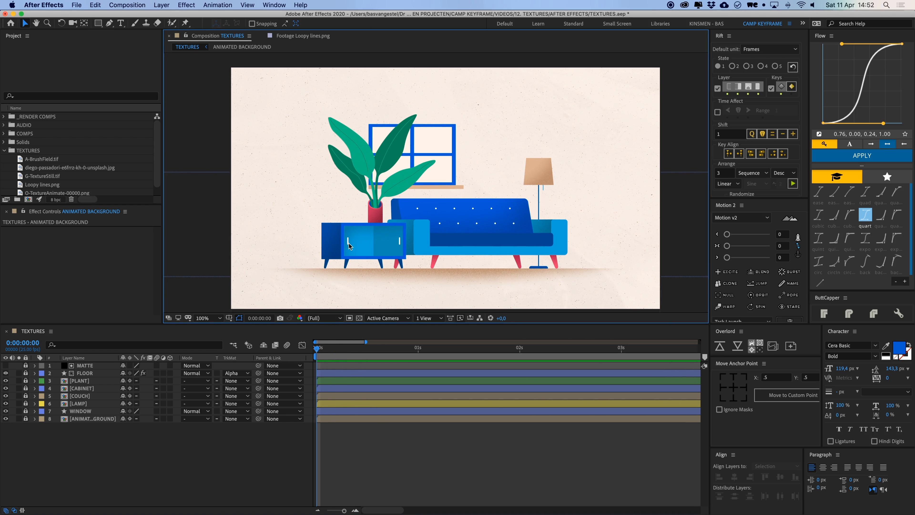
left_click(25, 388)
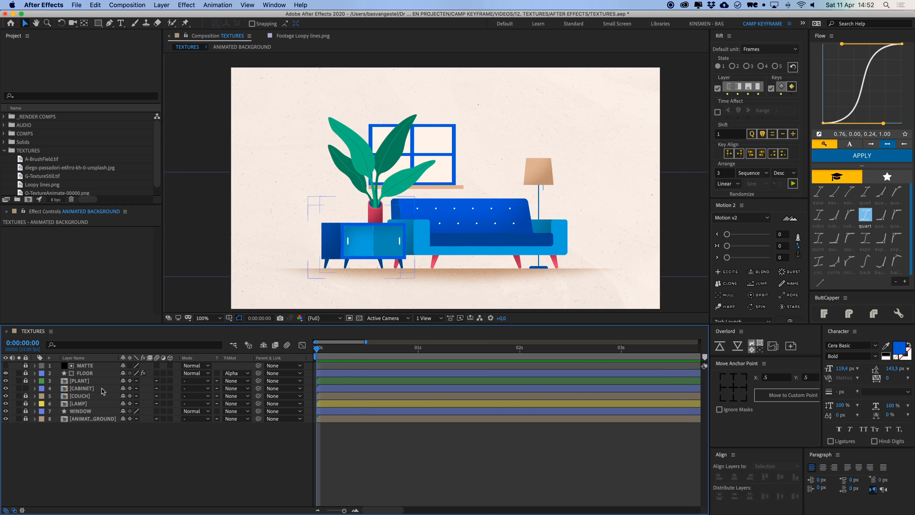
double_click(89, 388)
scroll(379, 204, "left", 3)
scroll(425, 208, "up", 3)
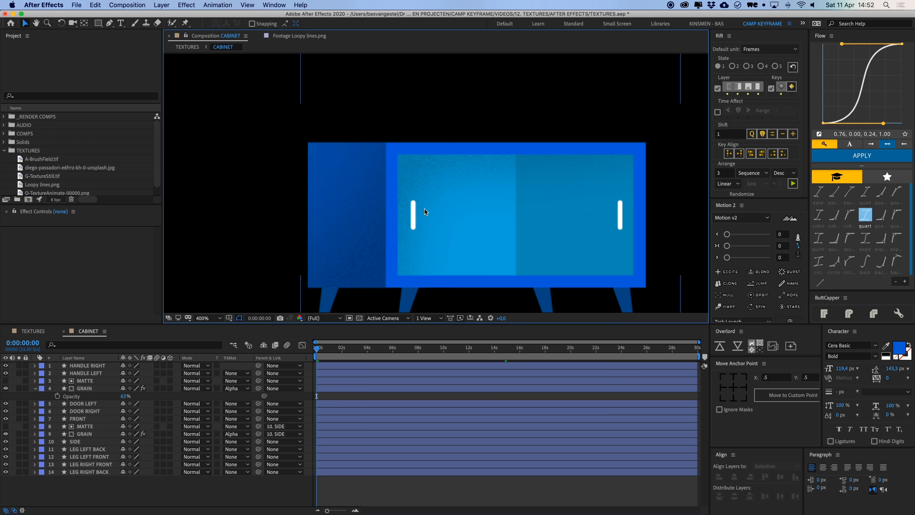
scroll(424, 209, "left", 2)
left_click(41, 168)
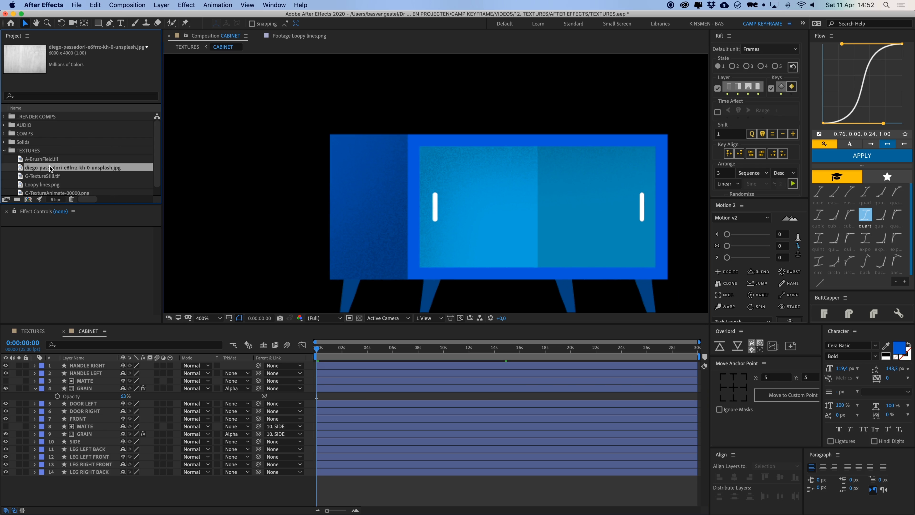
Open ANIMATED BACKGROUND from the TEXTURES scene and copy its animated G-TextureStill.tif layer.
left_click(34, 332)
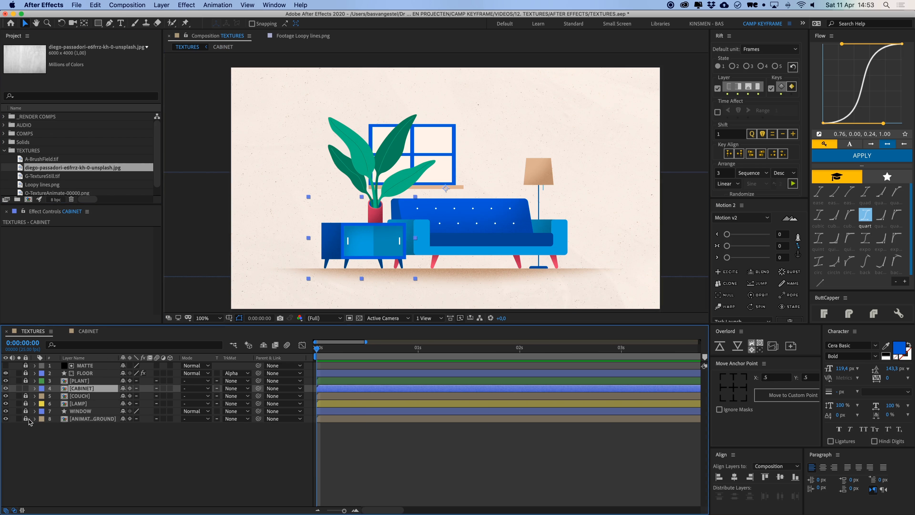
double_click(87, 418)
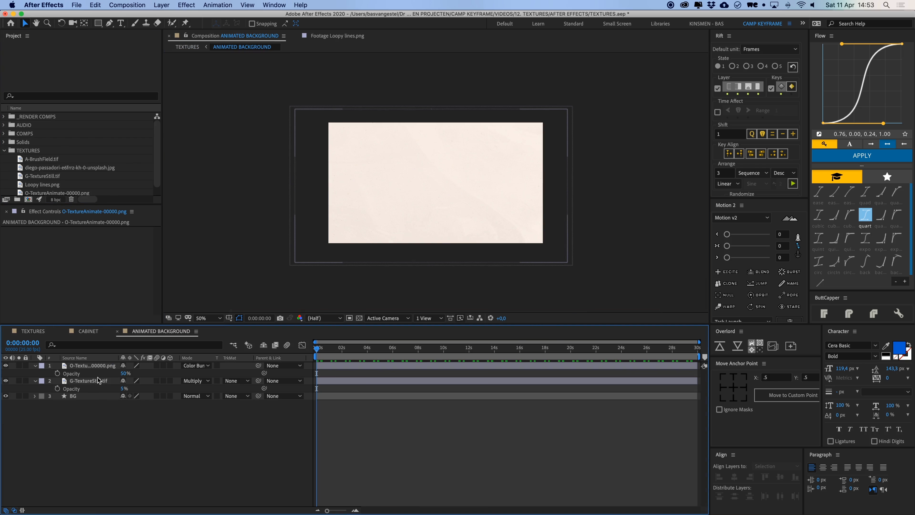
left_click(100, 366)
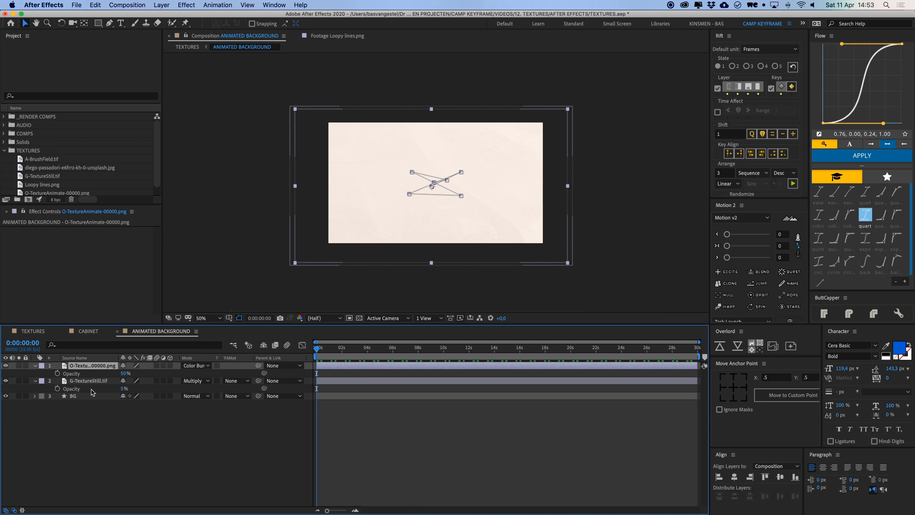
left_click(88, 380)
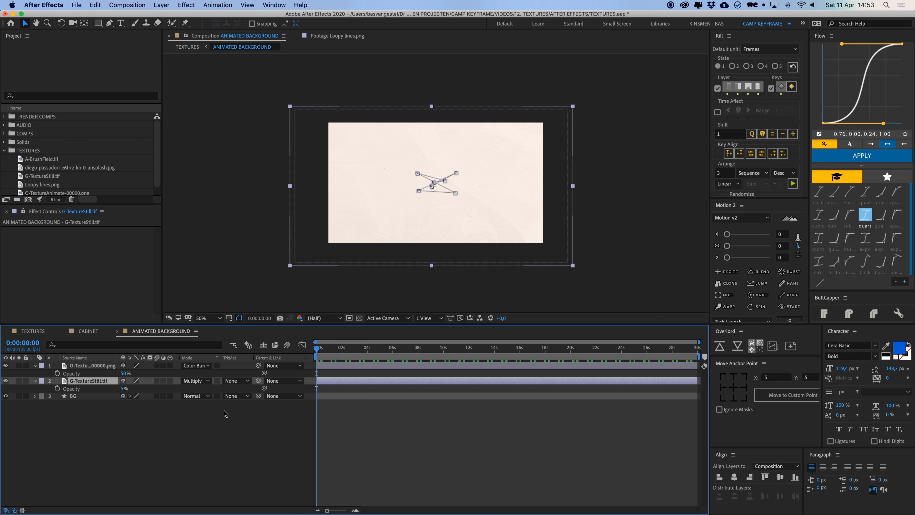
Paste the copied G-TextureStill.tif layer into the CABINET composition, keeping it above all the cabinet layers.
left_click(90, 330)
key("comma")
key("comma")
key("comma")
key("comma")
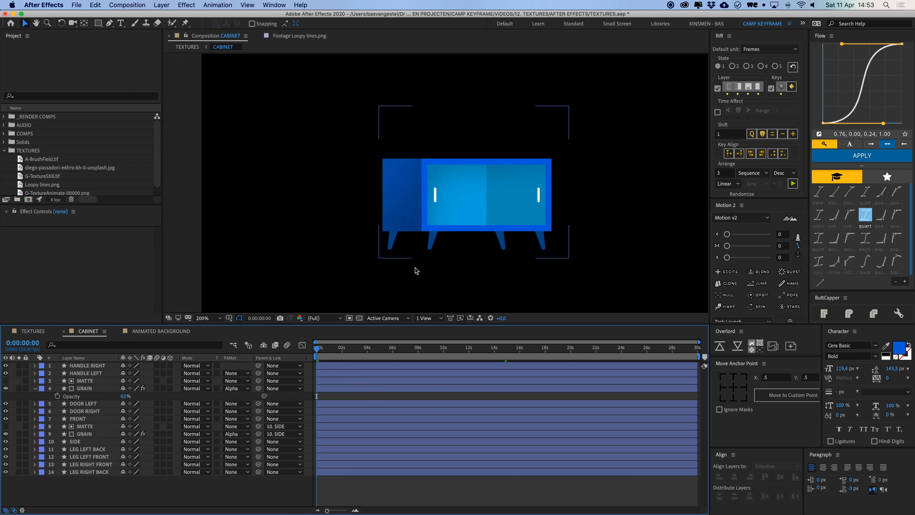
key("super+v")
key("comma")
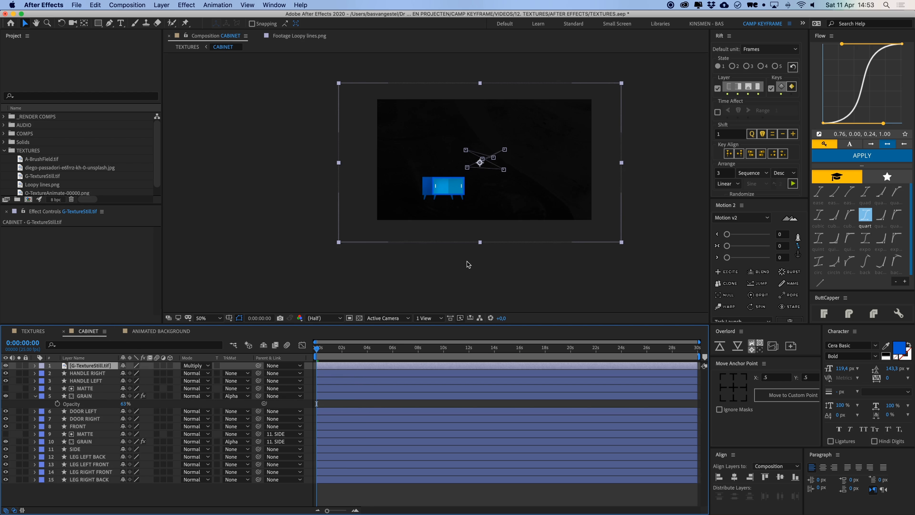
key("super+bracketright")
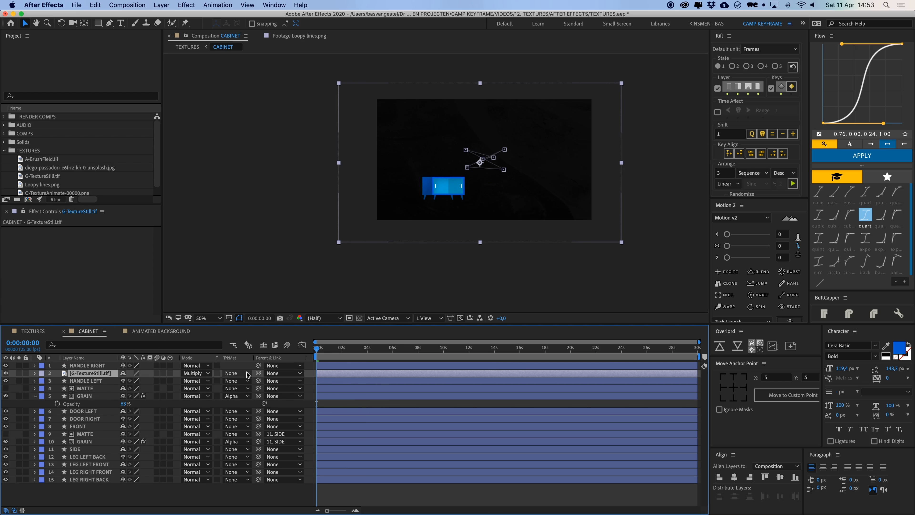
key("super+bracketright")
Set the pasted G-TextureStill.tif layer's blending mode to Normal and its opacity to 100%, and preview its motion.
left_click(201, 365)
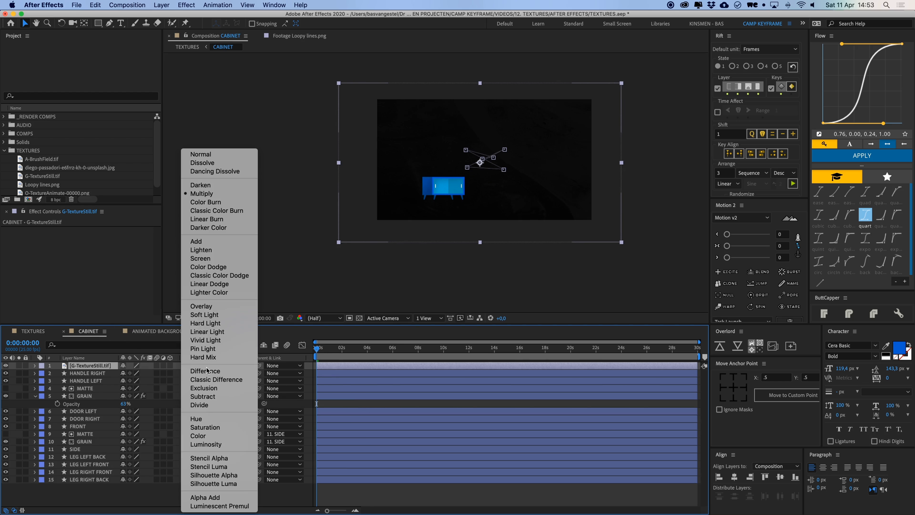
left_click(208, 158)
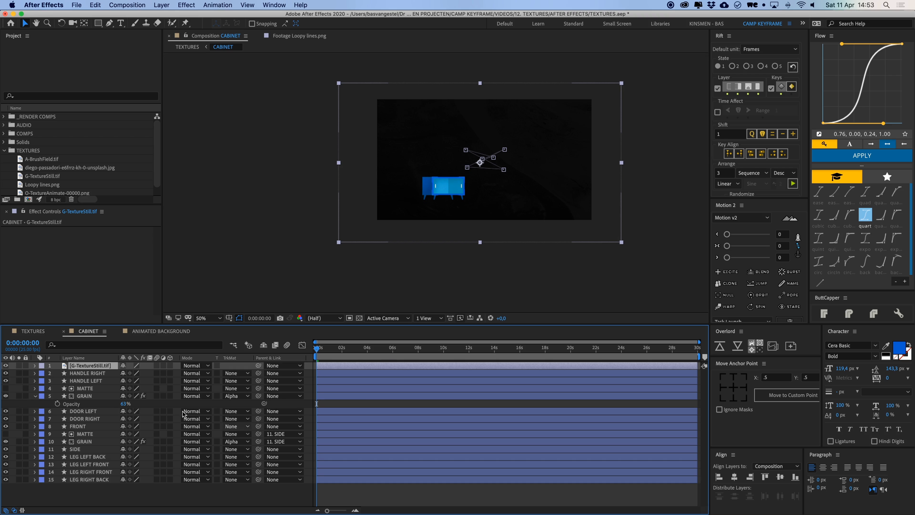
key("space")
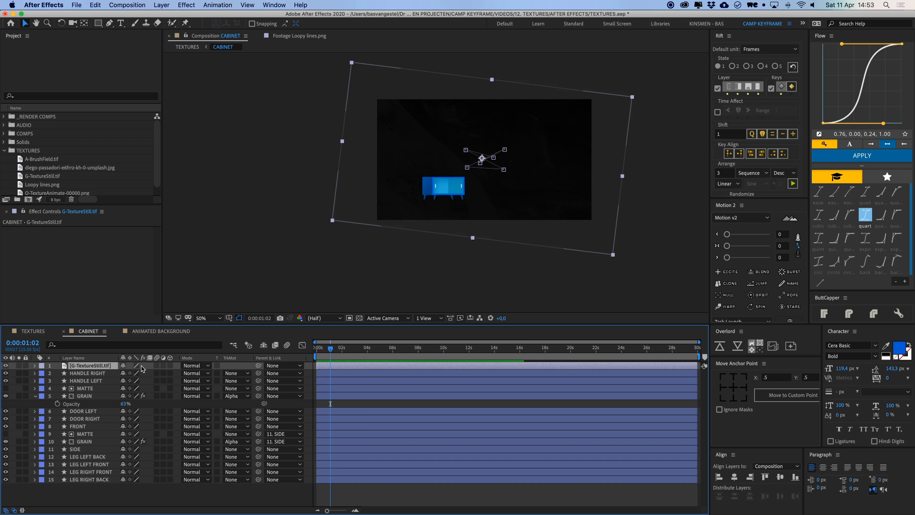
key("t")
left_click_drag(124, 373, 338, 374)
left_click(349, 374)
key("space")
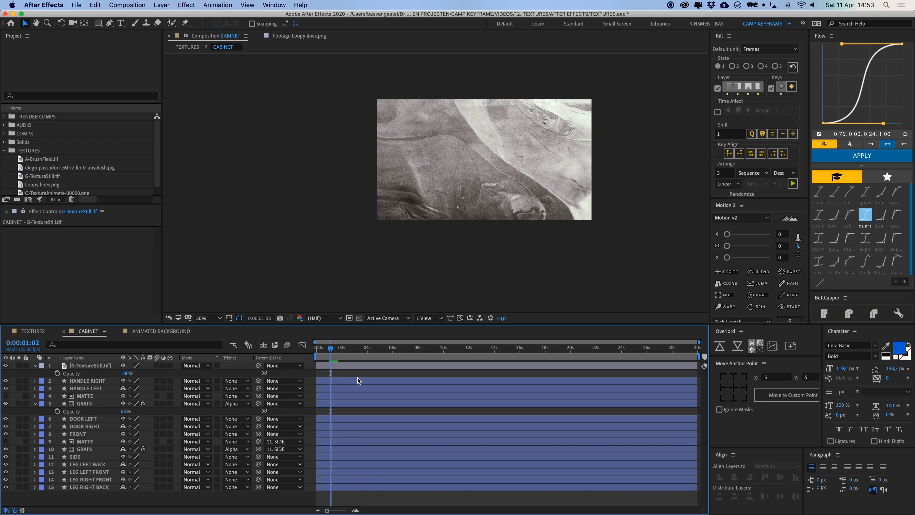
key("space")
Inspect the wood texture JPG footage and replace the G-TextureStill.tif layer's source with it in the CABINET composition.
left_click(368, 367)
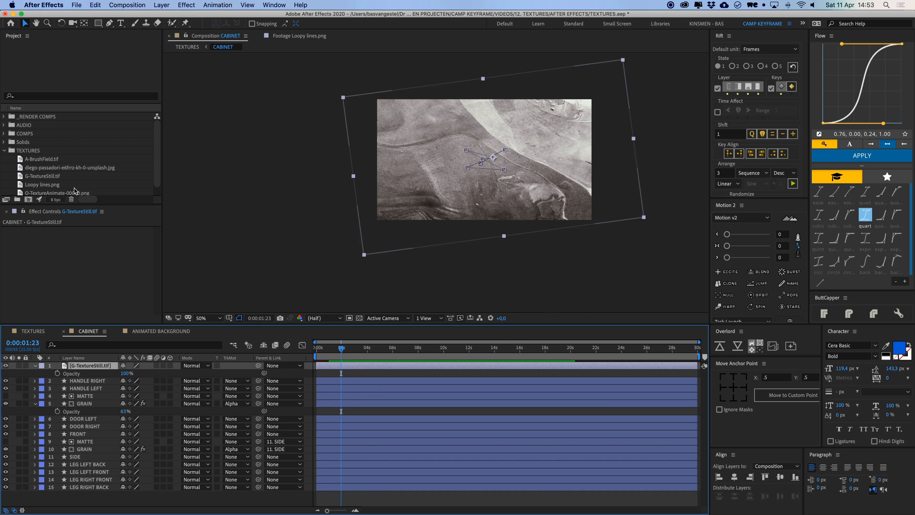
left_click(52, 167)
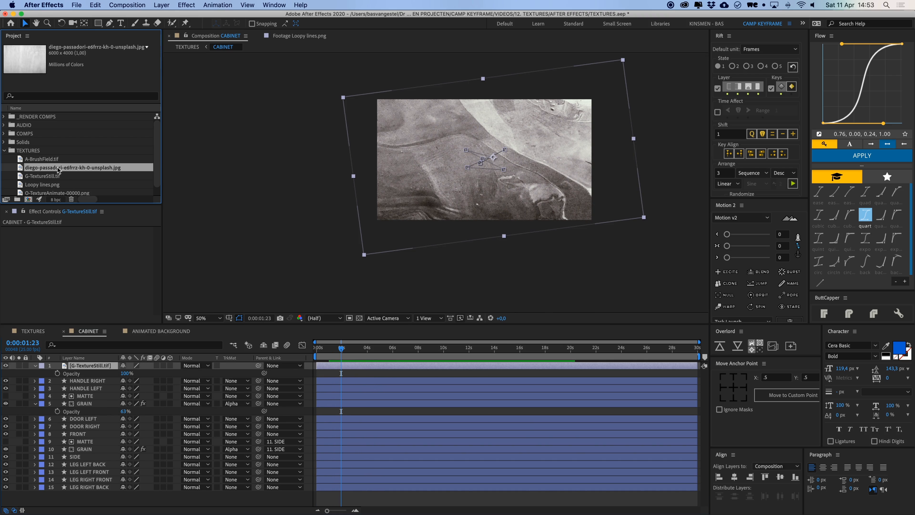
double_click(58, 168)
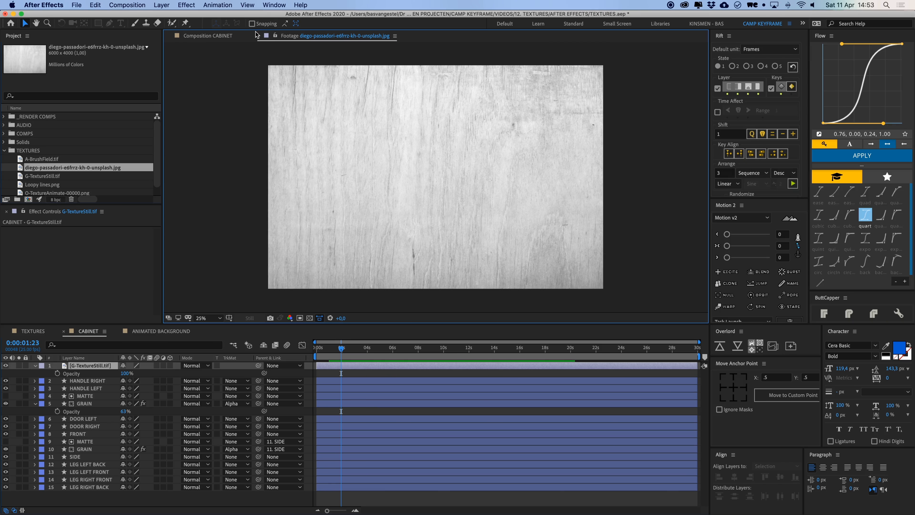
left_click(258, 36)
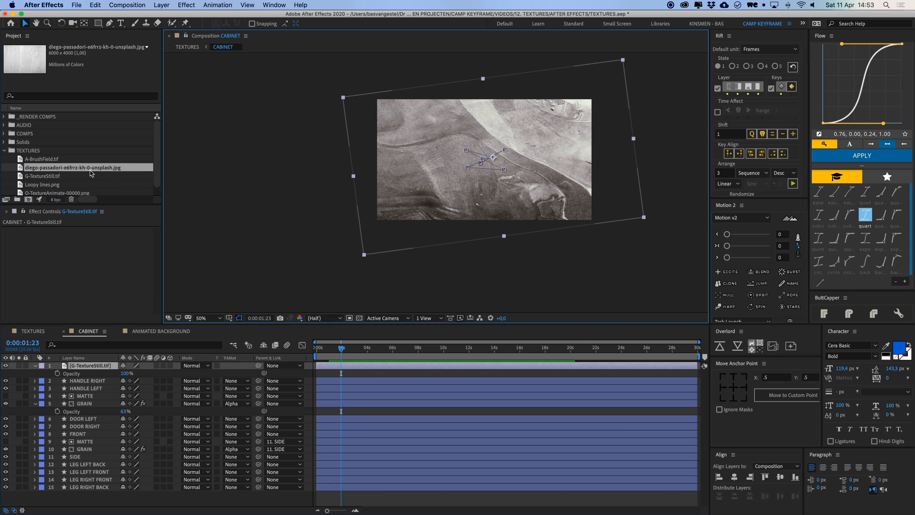
left_click_drag(91, 173, 452, 174)
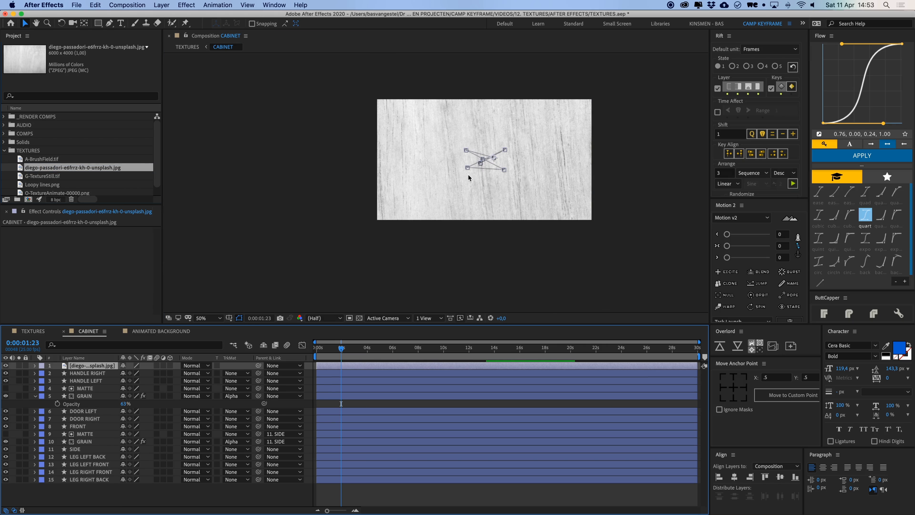
Scale the wood texture layer down to about half the composition's width, previewing its motion between adjustments.
key("comma")
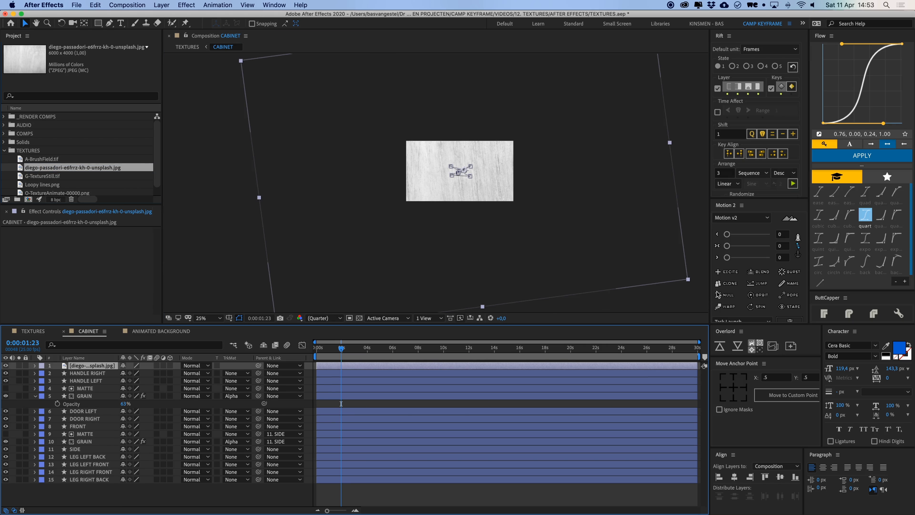
key("space")
key("space")
left_click_drag(678, 304, 543, 217)
key("space")
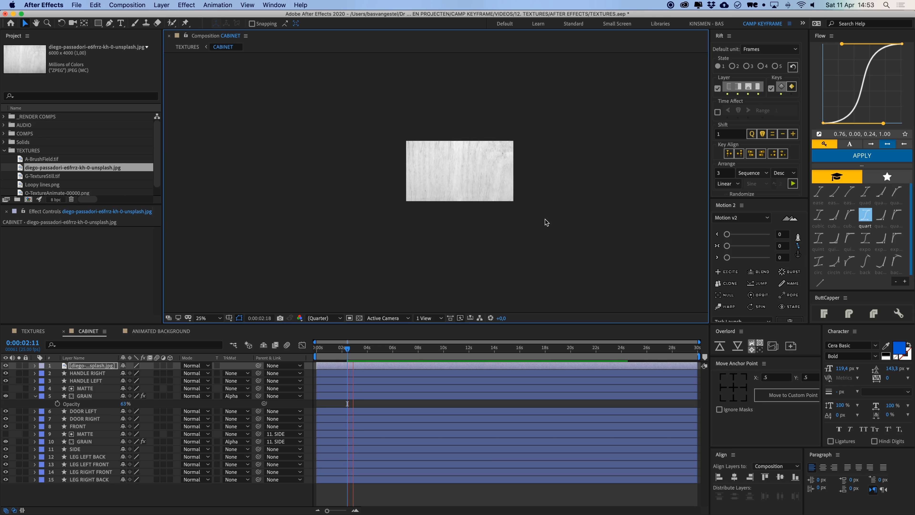
key("space")
left_click_drag(543, 217, 502, 189)
key("period")
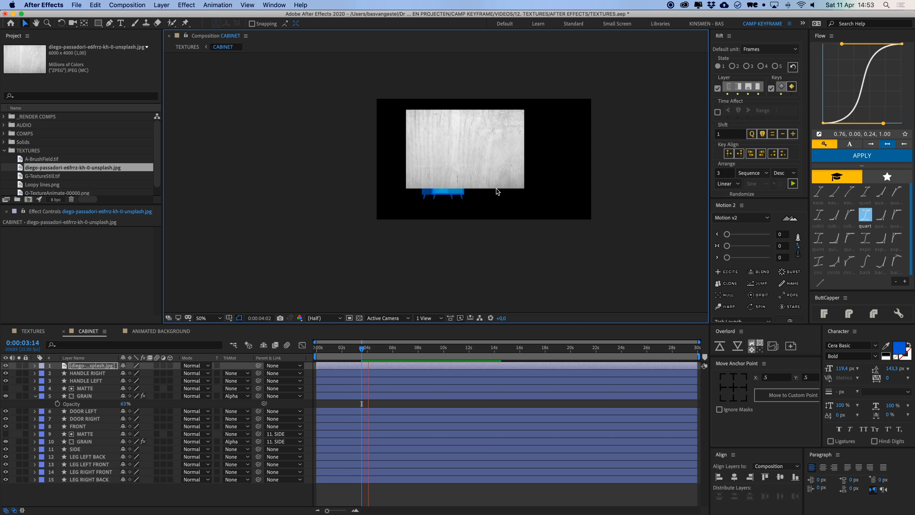
key("space")
left_click_drag(456, 179, 473, 180)
Shift all position keyframes of the wood texture layer together so the texture covers the cabinet, and preview the motion.
key("period")
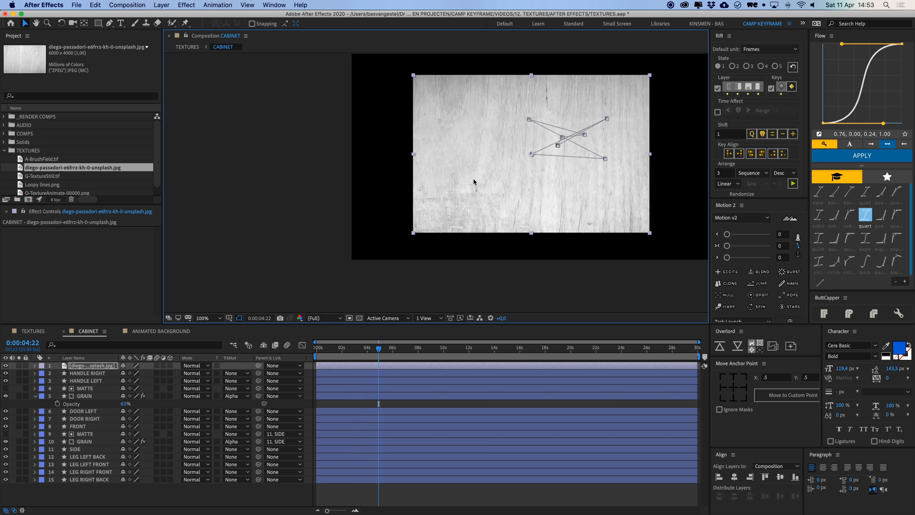
left_click_drag(528, 173, 473, 194)
key("p")
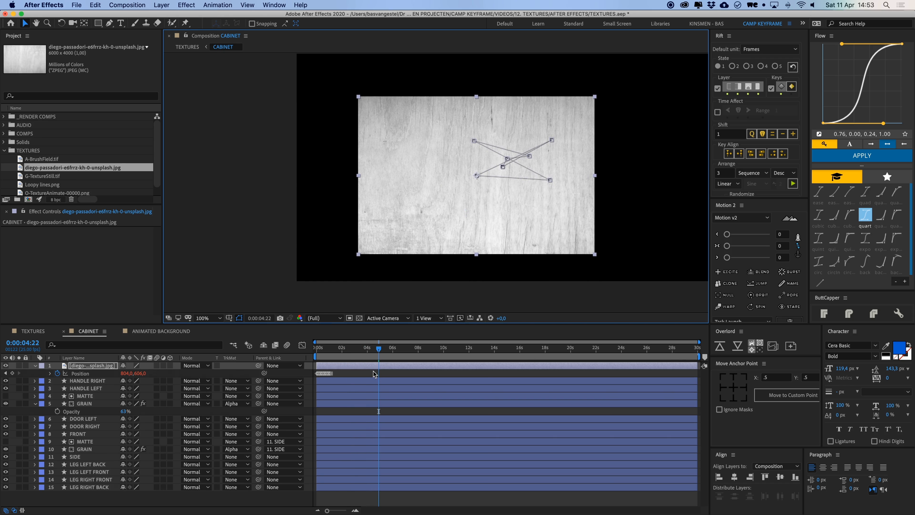
left_click(355, 510)
left_click(354, 511)
scroll(360, 465, "left", 5)
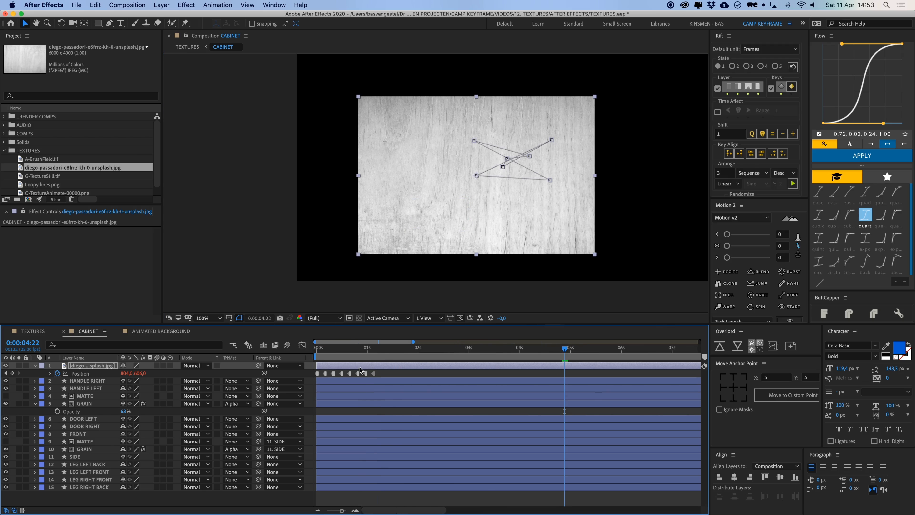
left_click_drag(364, 352, 362, 352)
left_click(355, 510)
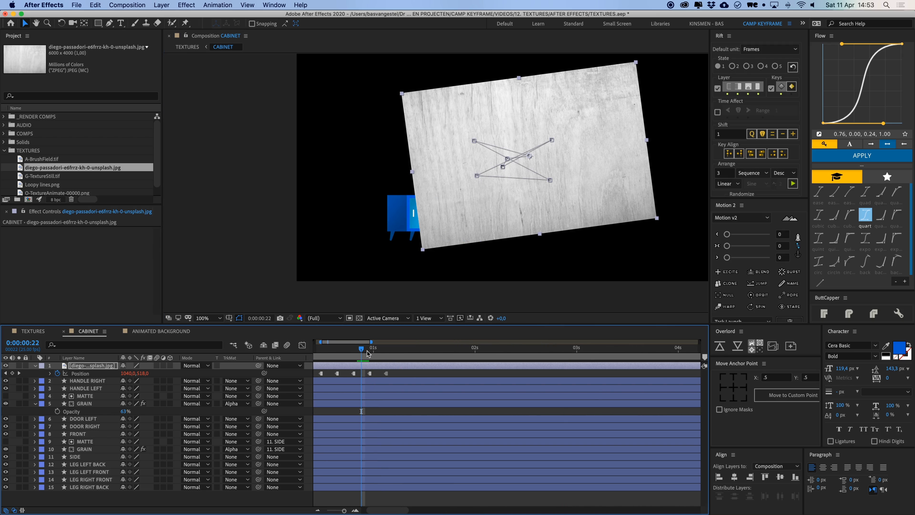
scroll(367, 353, "left", 2)
left_click(398, 352)
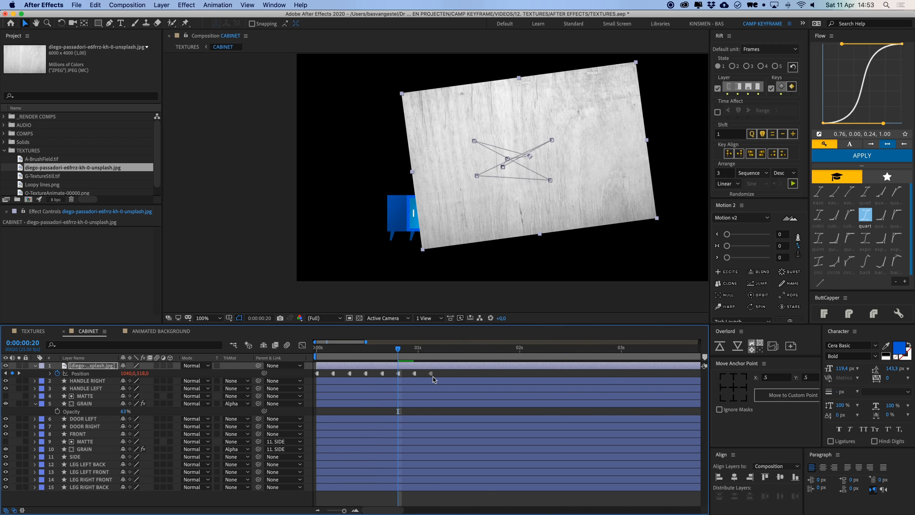
left_click_drag(442, 373, 334, 388)
left_click_drag(506, 214, 406, 227)
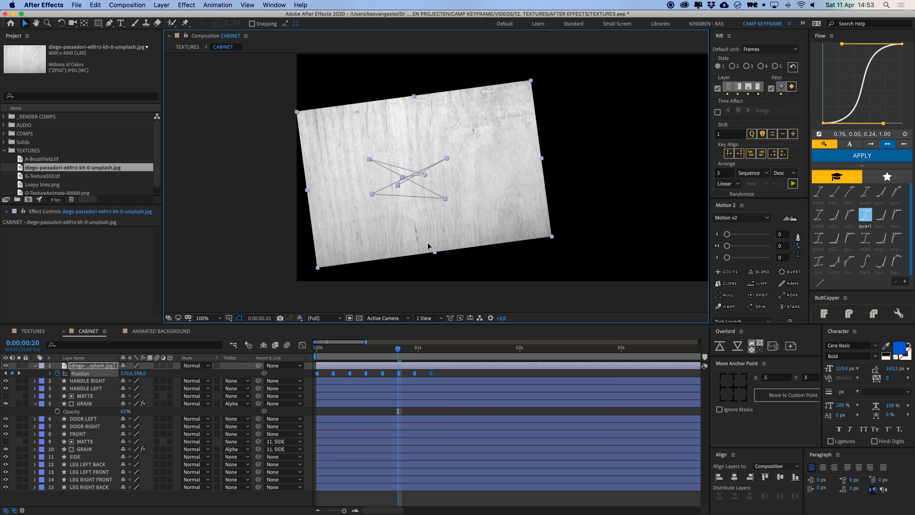
key("space")
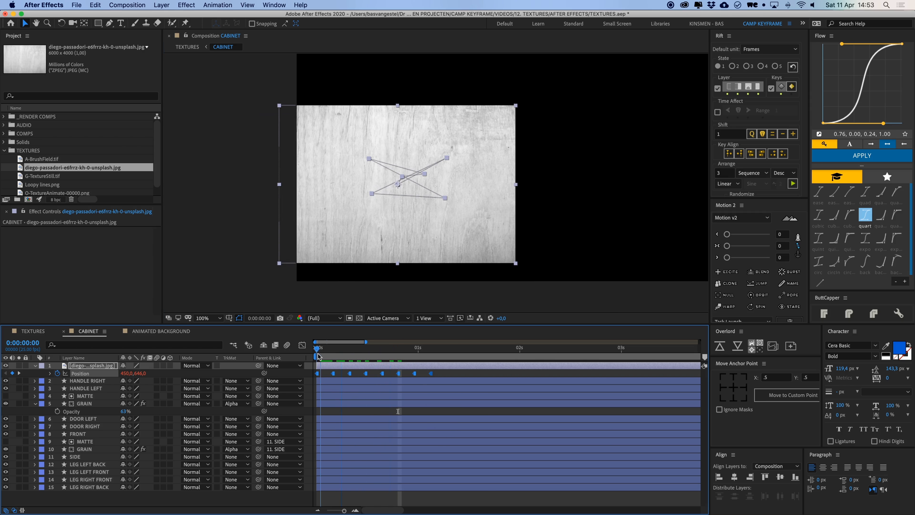
key("space")
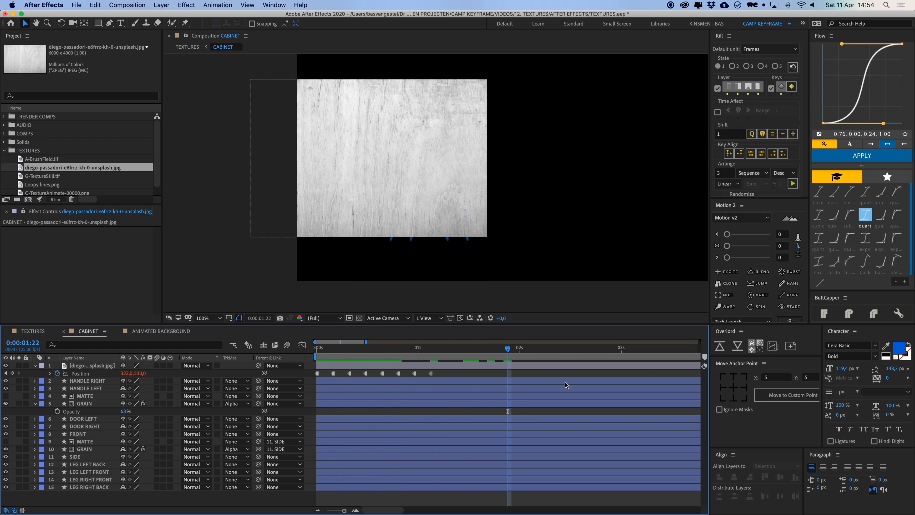
Shift all of the wood texture's position keyframes together to about 538, 642 at the keyframe at 0:00:00:20.
left_click_drag(439, 206, 574, 246)
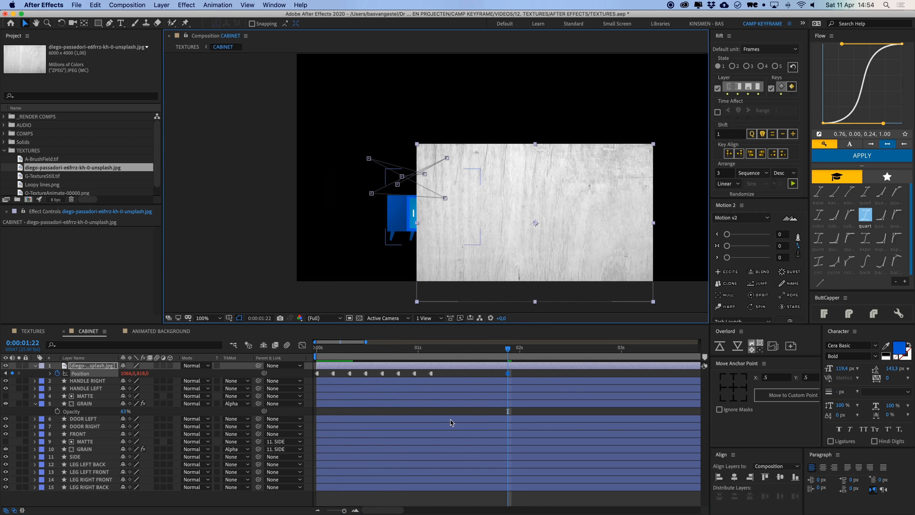
key("super+z")
left_click_drag(507, 349, 398, 351)
left_click_drag(442, 373, 310, 374)
left_click_drag(471, 216, 464, 227)
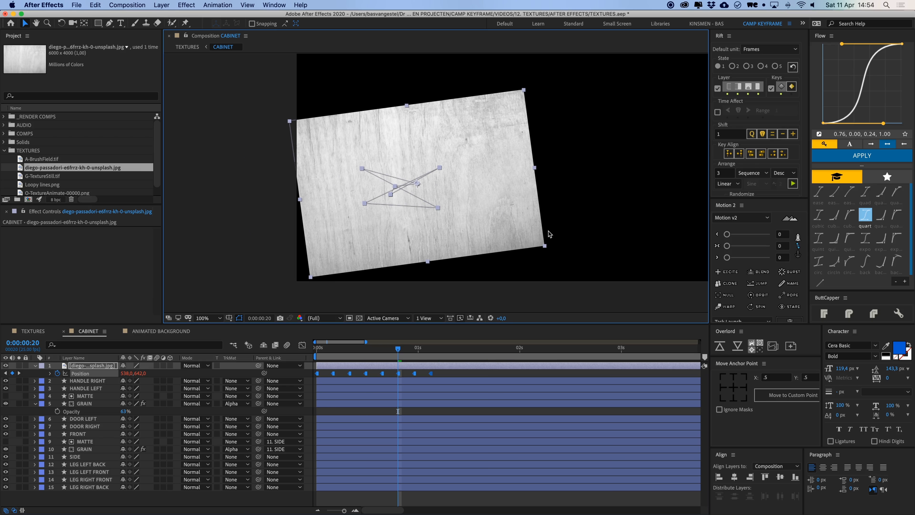
Scale the wood texture layer down and shift all its position keyframes together to about 550, 722 at 0:00:00:20.
left_click_drag(545, 246, 511, 229)
left_click_drag(481, 206, 476, 215)
key("super+z")
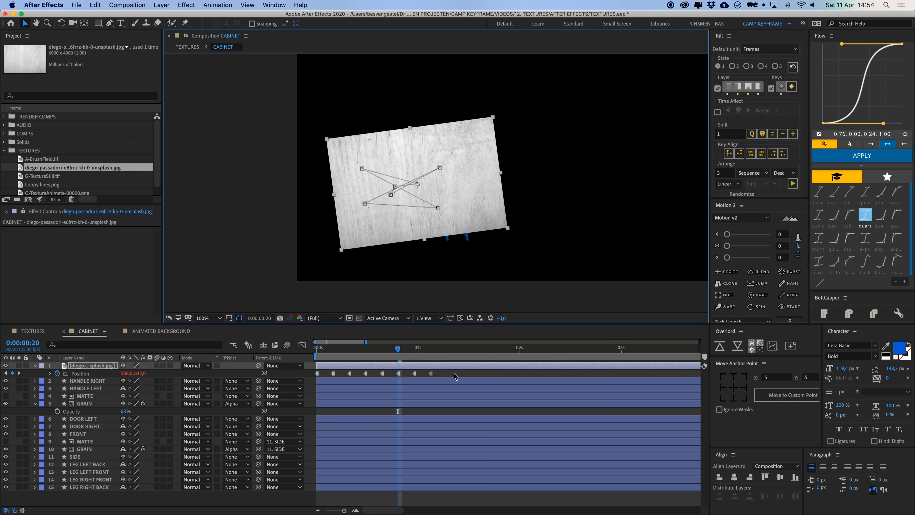
left_click_drag(454, 374, 298, 380)
left_click_drag(469, 207, 471, 224)
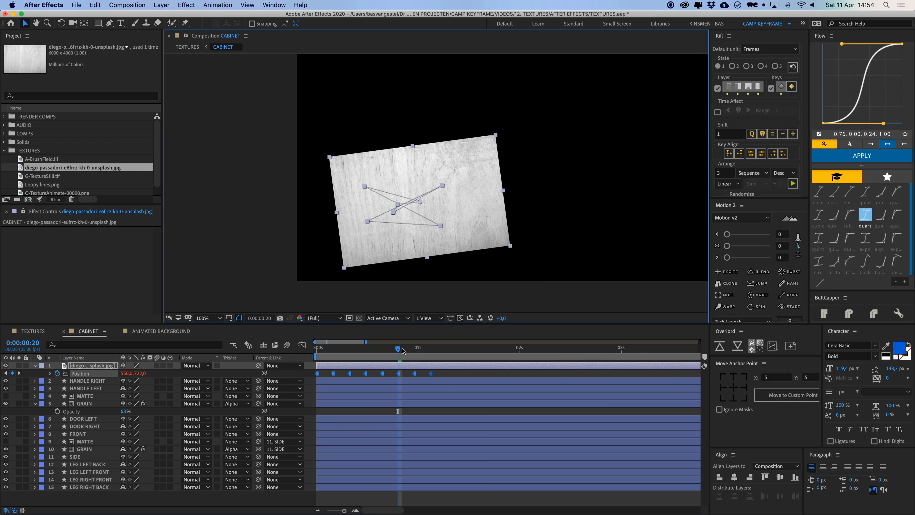
Lower the wood texture layer's opacity to 88% and preview whether it keeps covering the cabinet as it moves.
left_click_drag(398, 348, 317, 356)
key("t")
left_click_drag(130, 377, 122, 377)
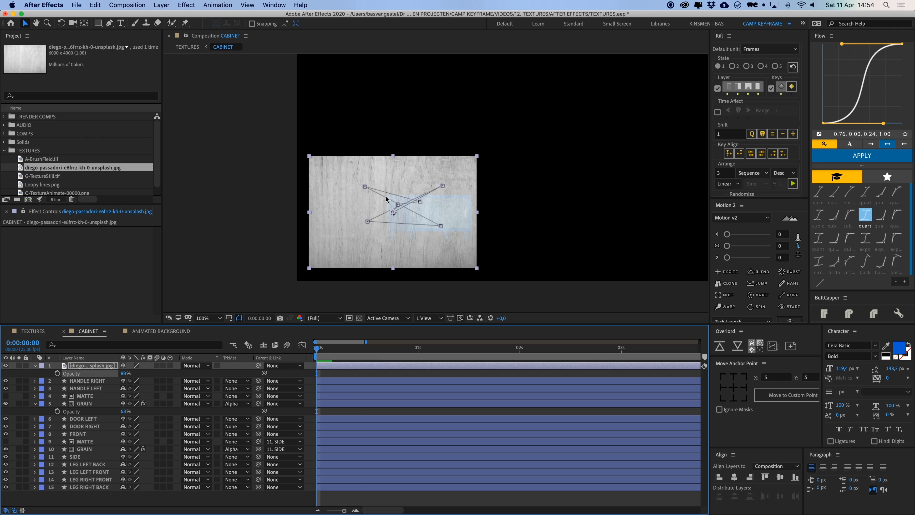
left_click_drag(328, 348, 485, 357)
key("space")
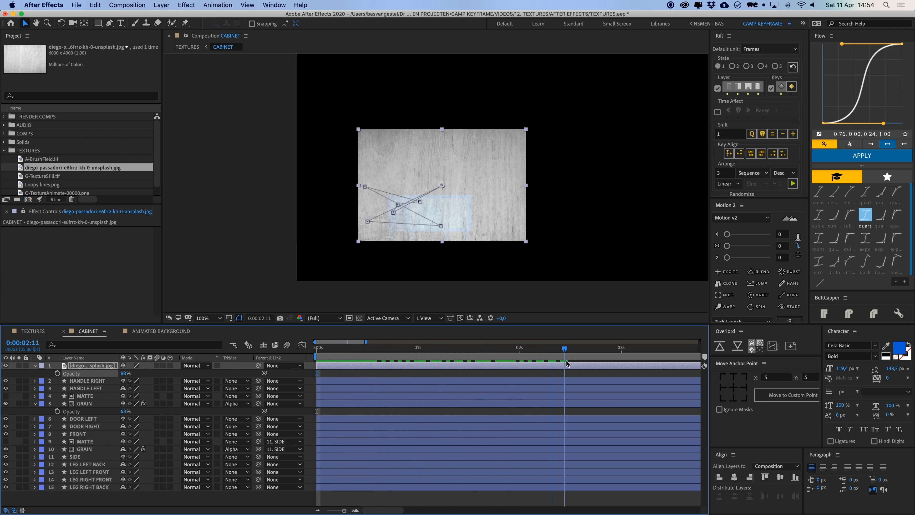
left_click(340, 373)
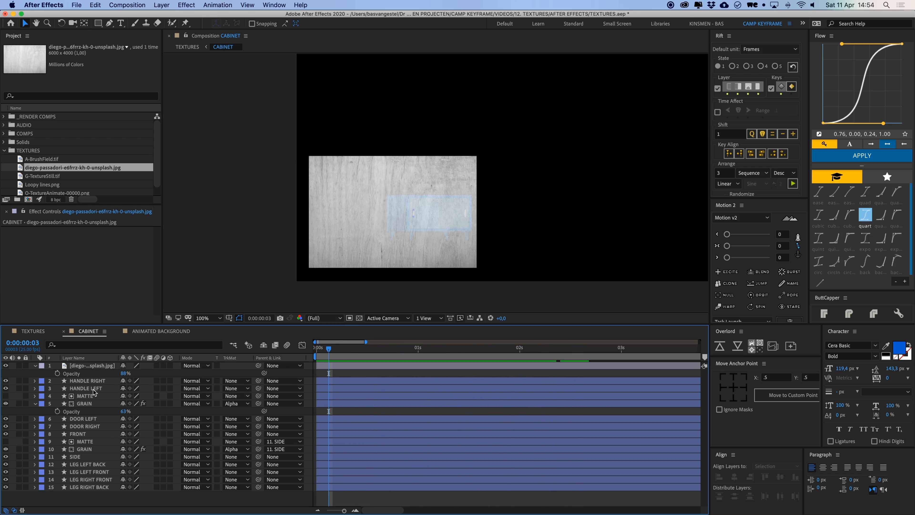
Duplicate the cabinet's SIDE layer and rename the copy MATTE.
left_click(75, 456)
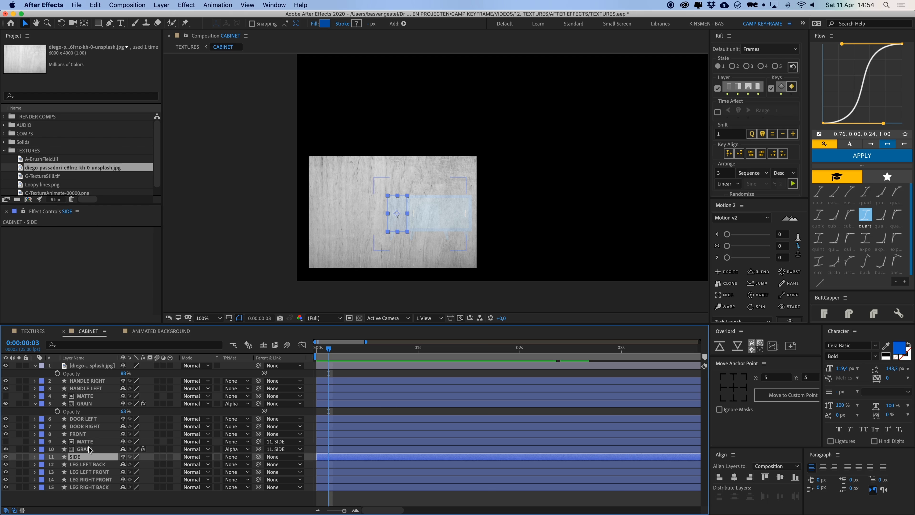
left_click(90, 449)
left_click(85, 455)
key("super+d")
key("Return")
type("MATTE")
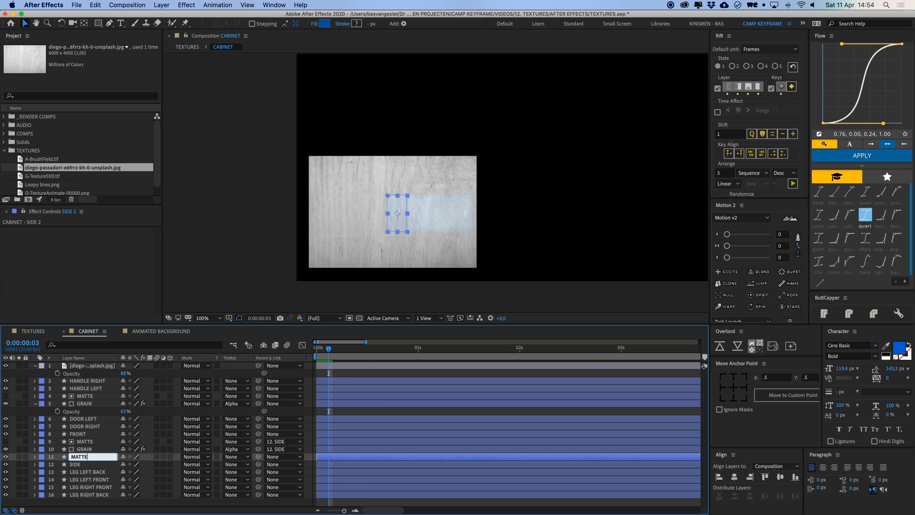
key("Return")
Place the wood texture layer directly below the new MATTE layer, use that as its alpha matte, and parent the texture to SIDE.
left_click_drag(84, 366, 93, 462)
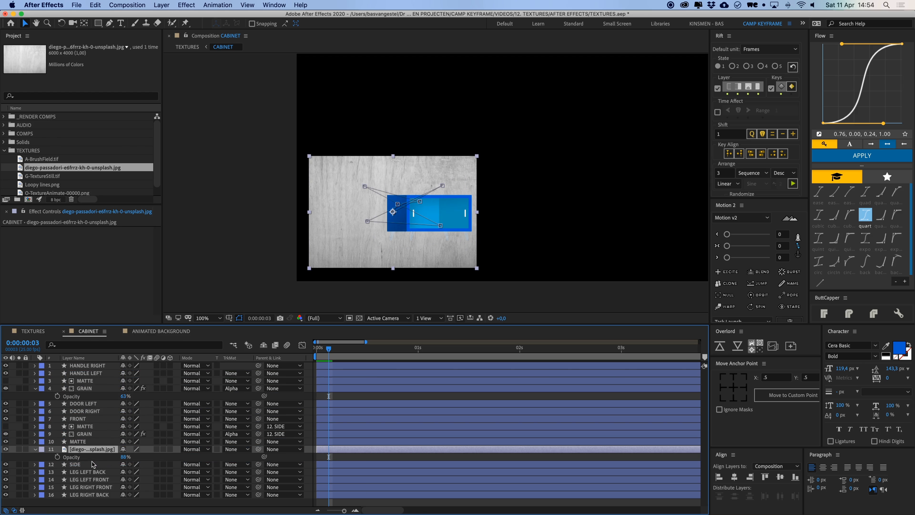
left_click(236, 455)
left_click(253, 473)
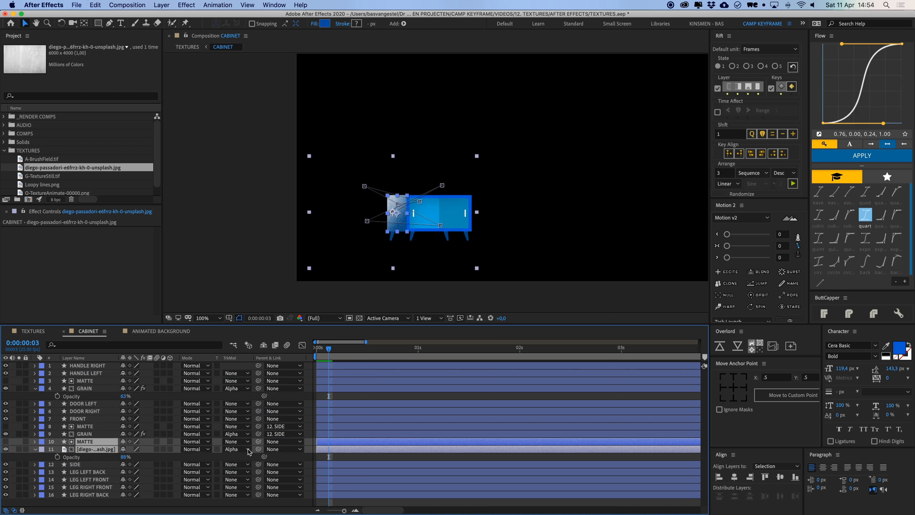
left_click_drag(259, 450, 98, 467)
left_click(413, 458)
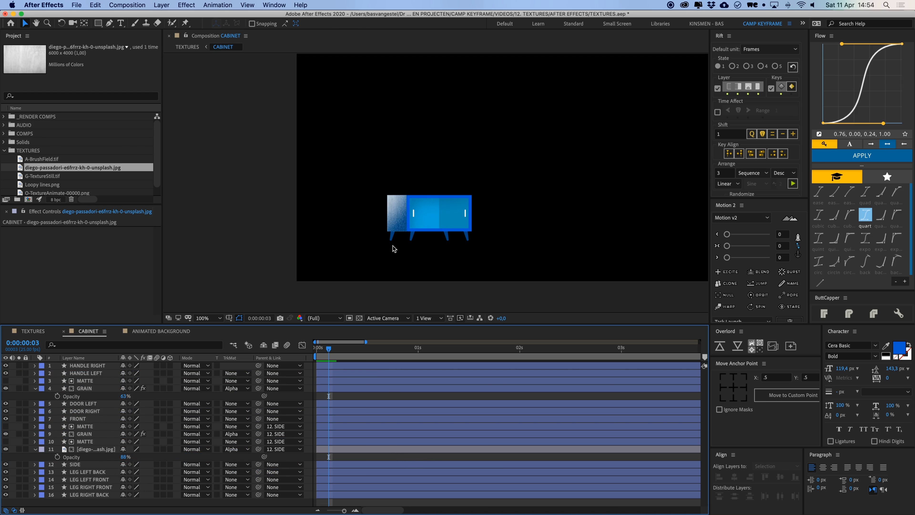
key("space")
Set the wood texture layer's blending mode to Multiply and preview it on the cabinet's side.
left_click(92, 449)
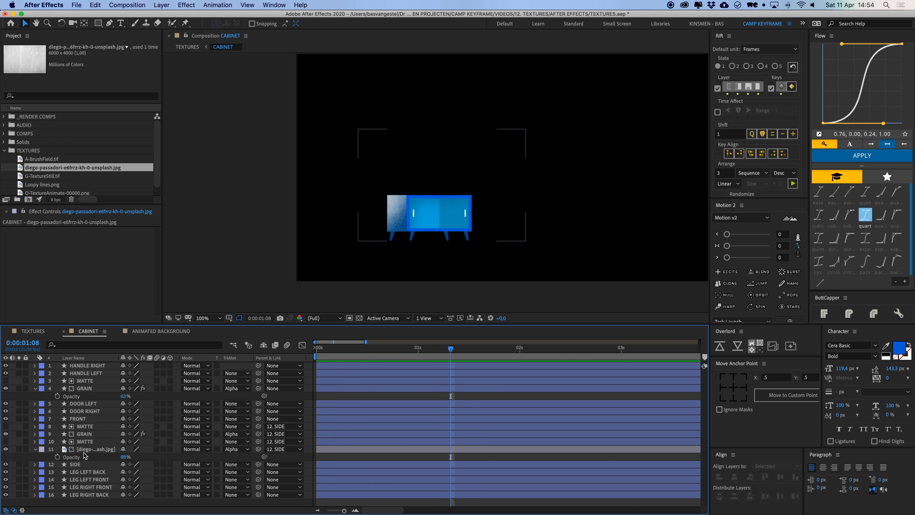
left_click(198, 449)
left_click(201, 193)
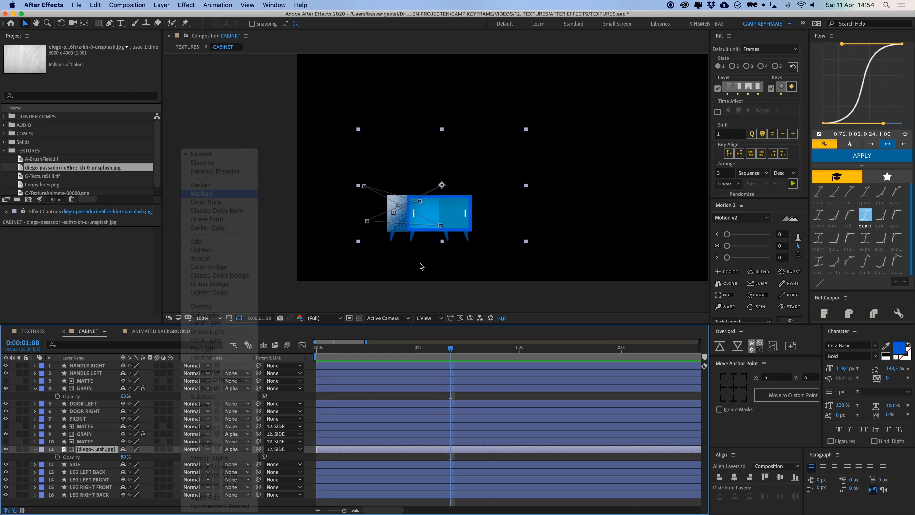
key("period")
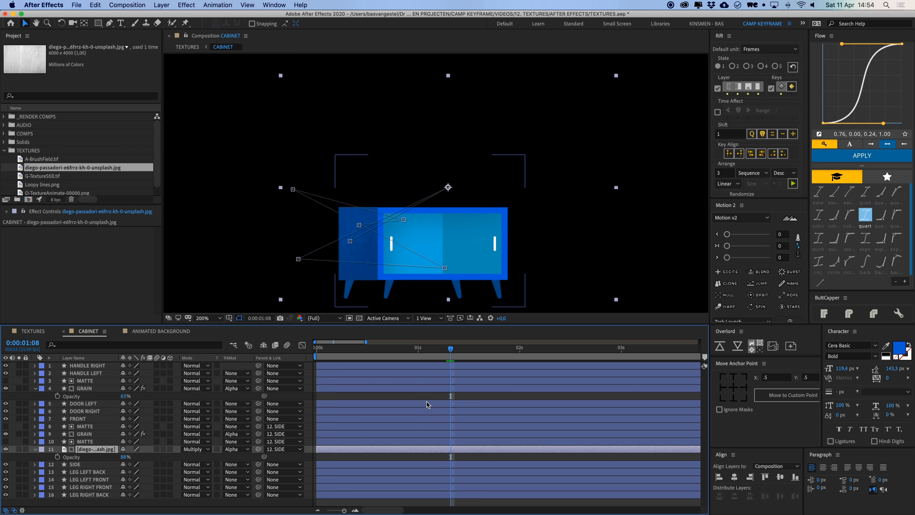
left_click(423, 397)
left_click_drag(366, 349, 316, 349)
key("space")
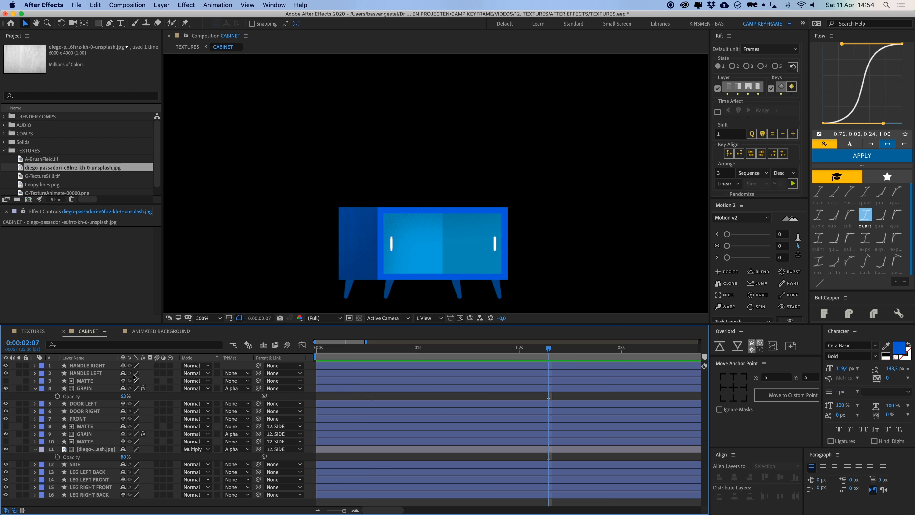
Preview the textured cabinet within the full illustration in the TEXTURES composition.
left_click(36, 332)
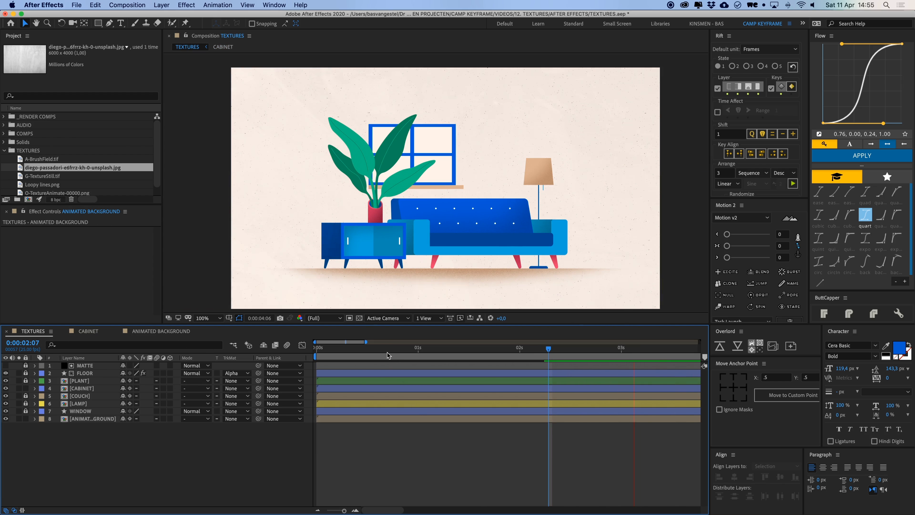
key("space")
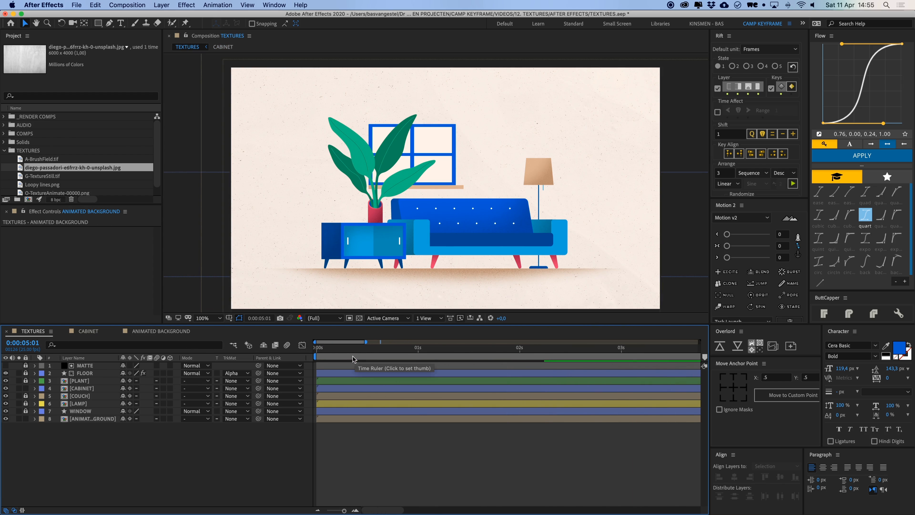
key("space")
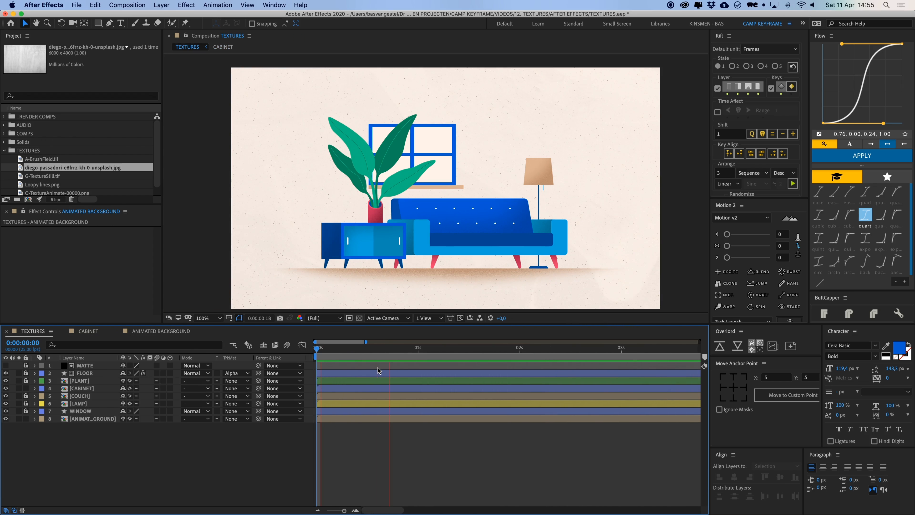
key("space")
Duplicate the wood texture layer in the CABINET composition, place the copy directly below HANDLE RIGHT, and remove its track matte.
left_click(83, 331)
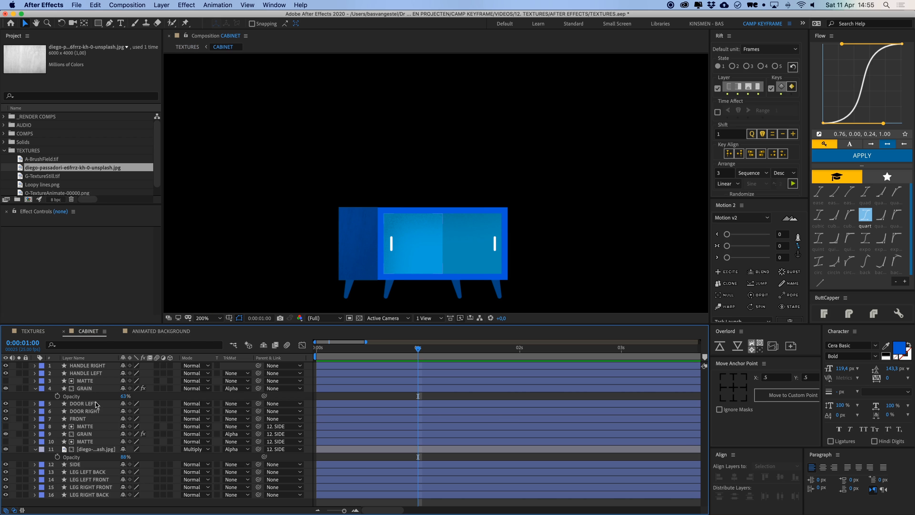
left_click(90, 382)
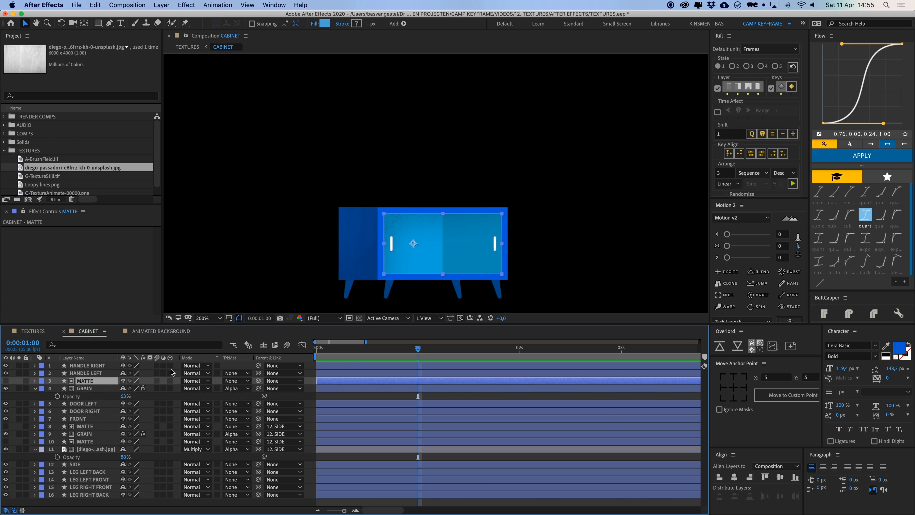
left_click(90, 450)
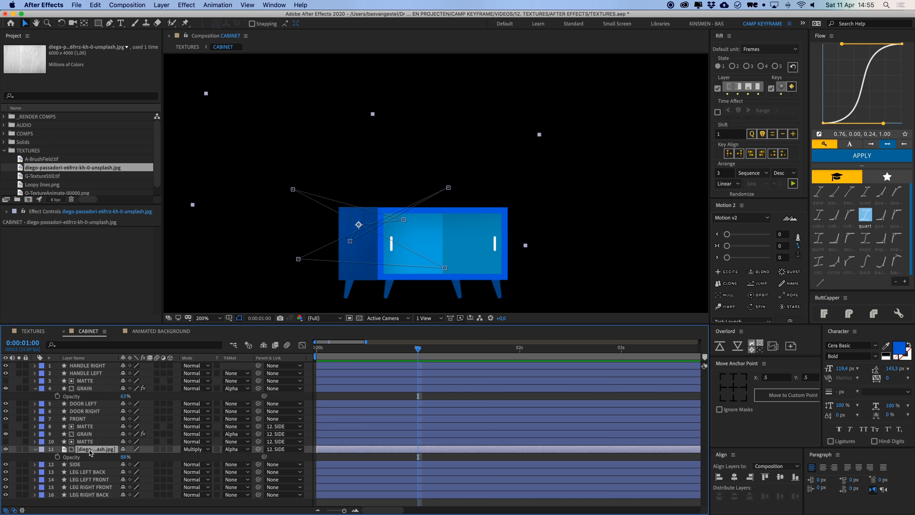
key("super+d")
key("super+shift+]")
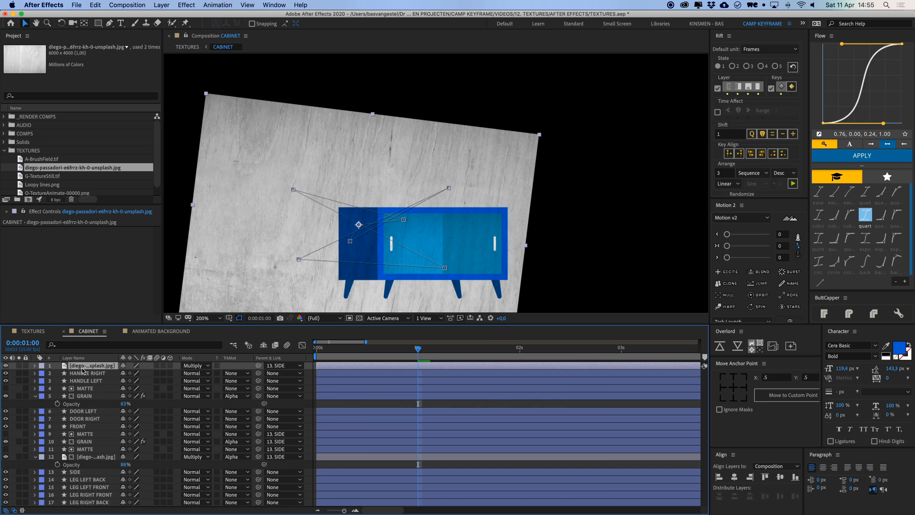
left_click_drag(86, 367, 87, 375)
left_click(236, 373)
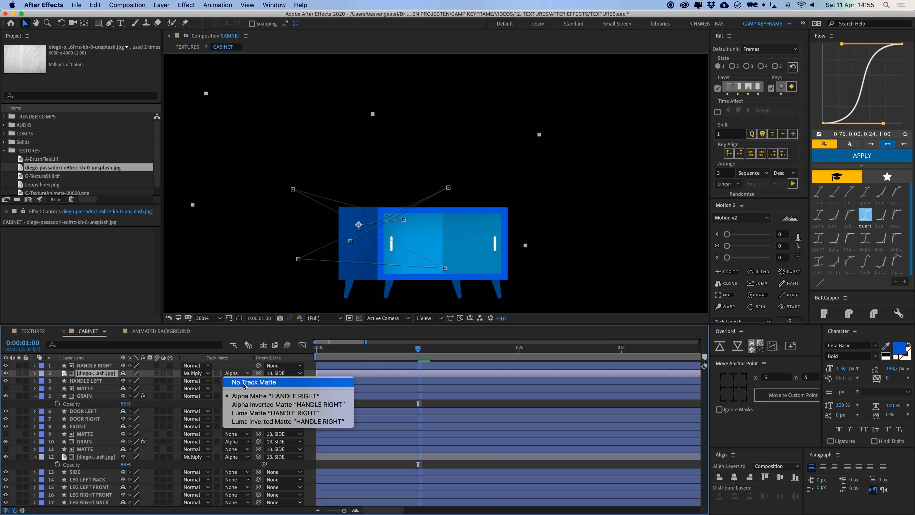
left_click(245, 380)
Duplicate the cabinet doors' MATTE layer, place the copy directly above the duplicated wood texture, and name it MATTE.
left_click(86, 388)
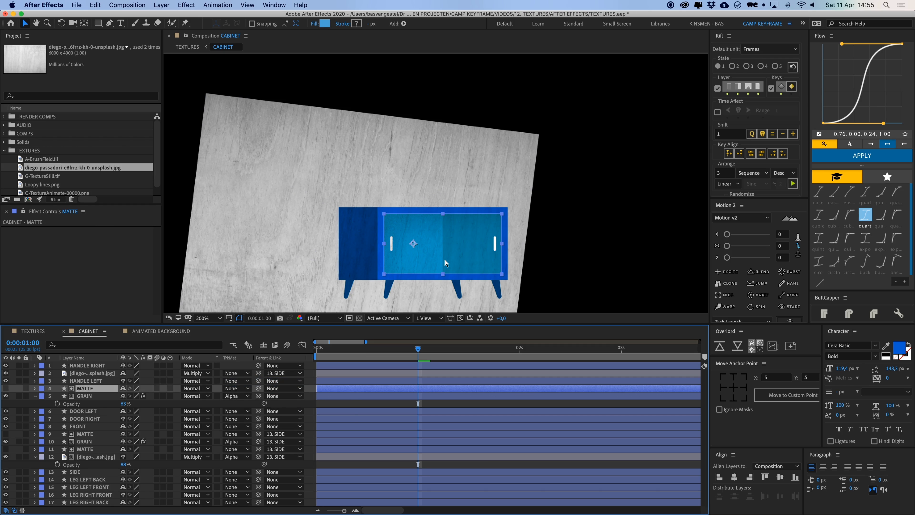
key("super+d")
key("super+]")
key("super+]")
key("Return")
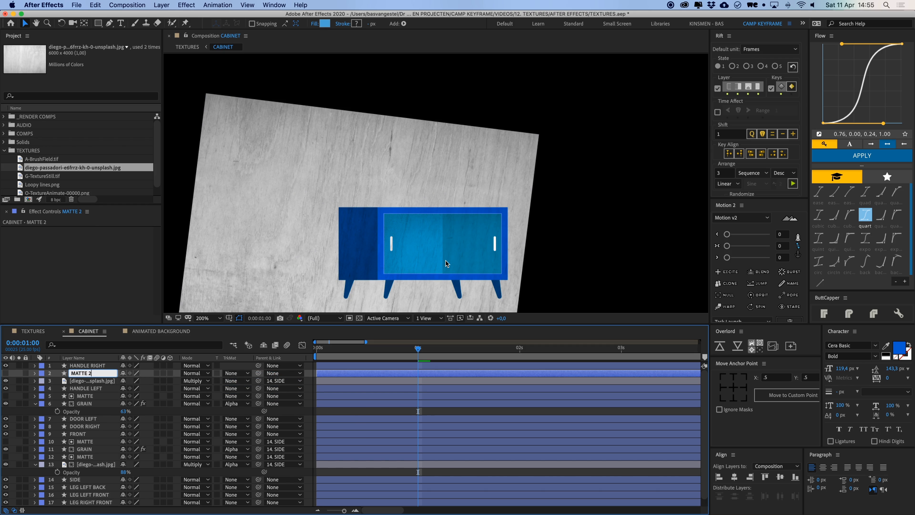
key("Return")
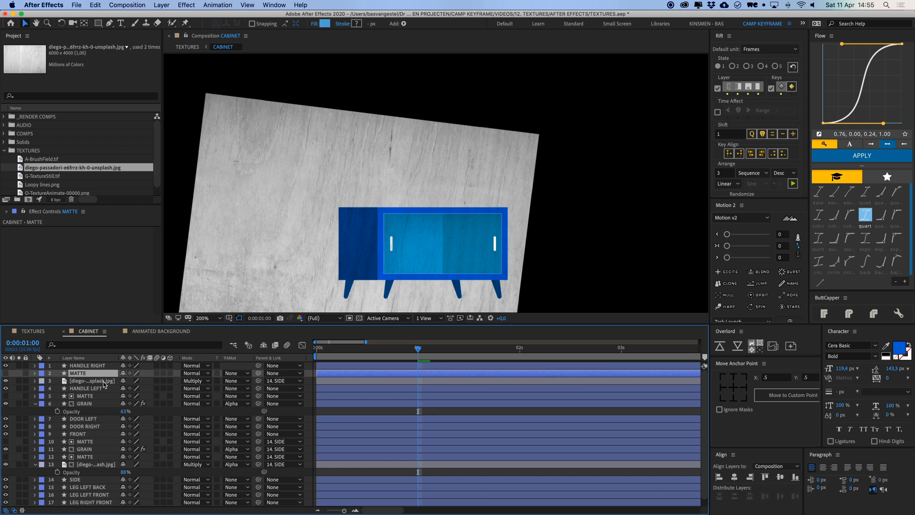
Move the duplicated wood texture, together with all its position keyframes, so it is centred over the cabinet doors, and preview its motion.
left_click_drag(403, 175, 379, 101)
left_click(273, 135)
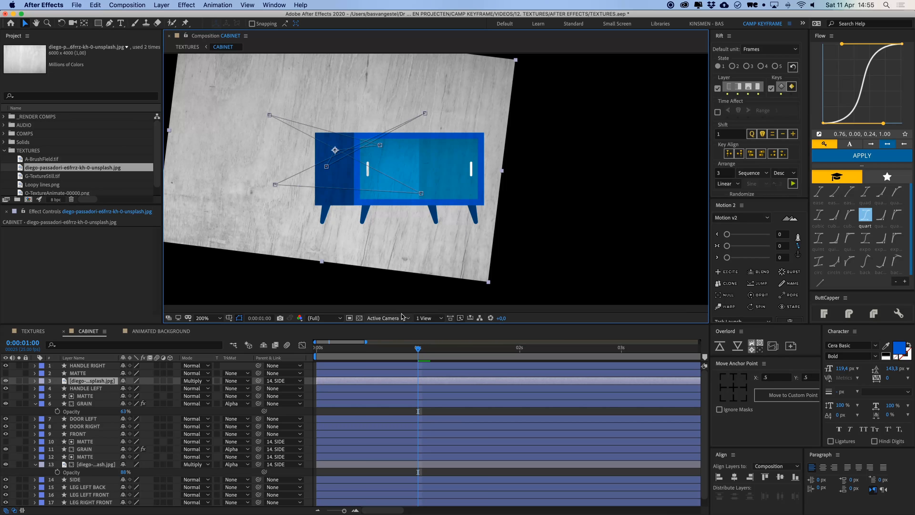
key("p")
left_click_drag(418, 356, 416, 355)
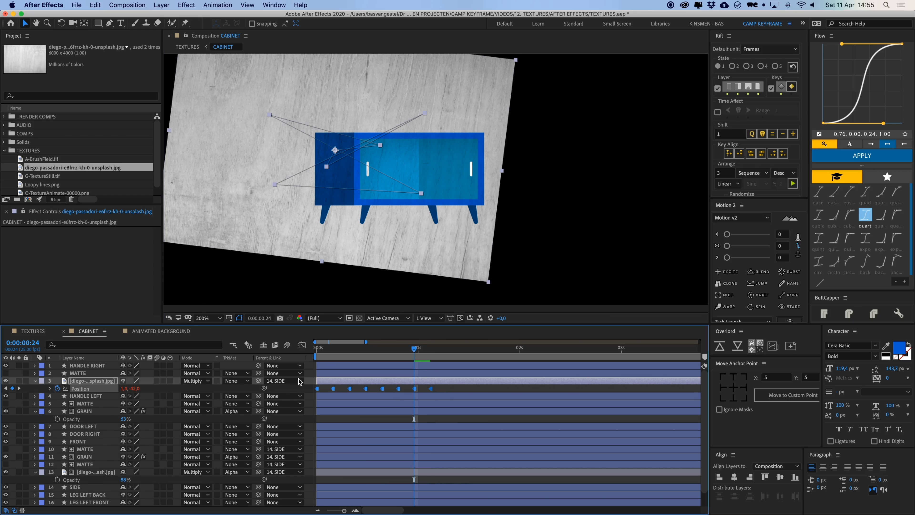
left_click_drag(232, 121, 303, 129)
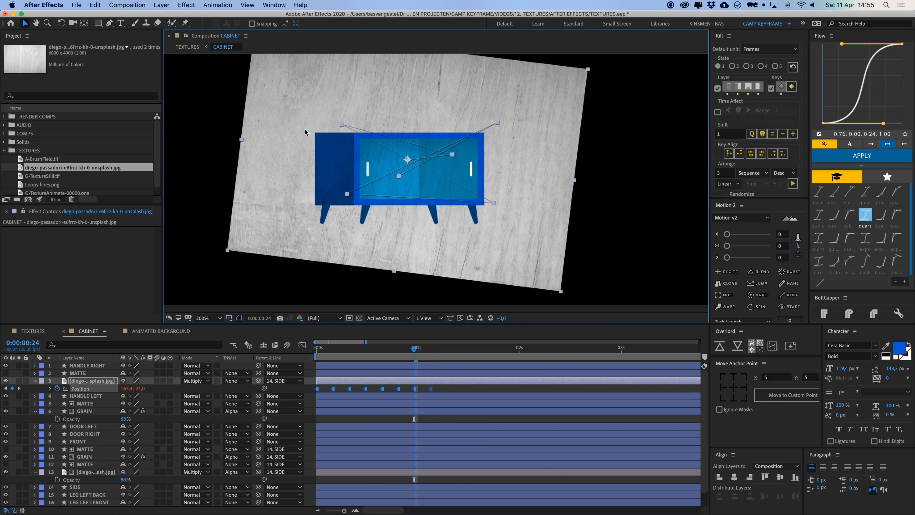
key("comma")
key("space")
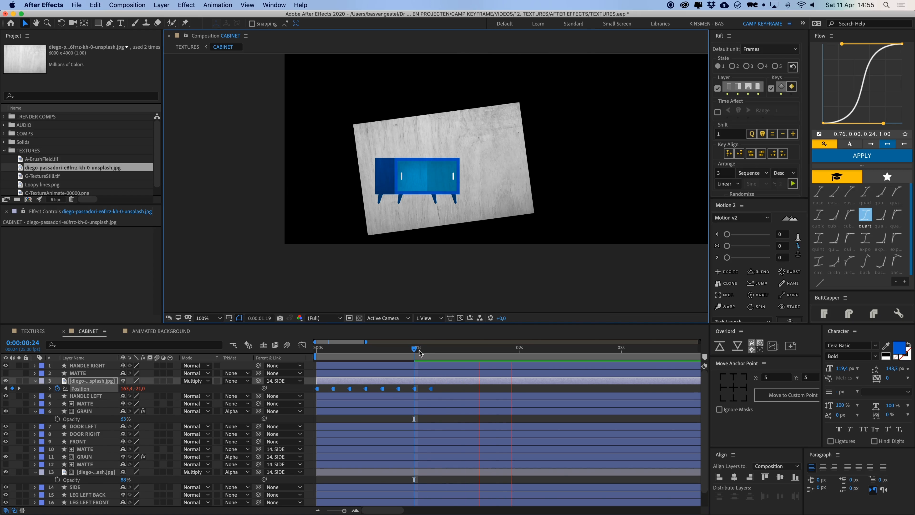
key("space")
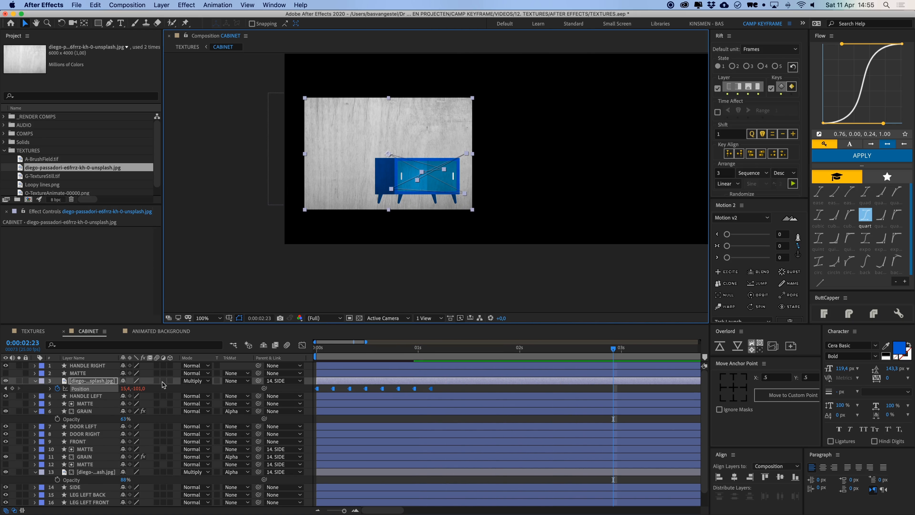
Matte the duplicated wood texture to the door shapes with an alpha track matte and preview it.
left_click(241, 382)
left_click(254, 403)
key("space")
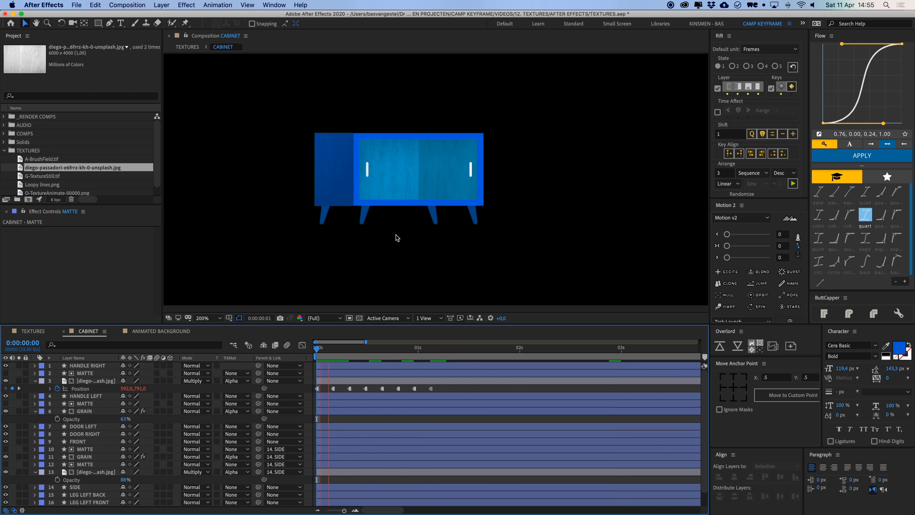
Try the doors' wood texture at 50% opacity in a preview, and settle on an opacity of 30%.
left_click(341, 382)
key("t")
left_click(125, 388)
type("5")
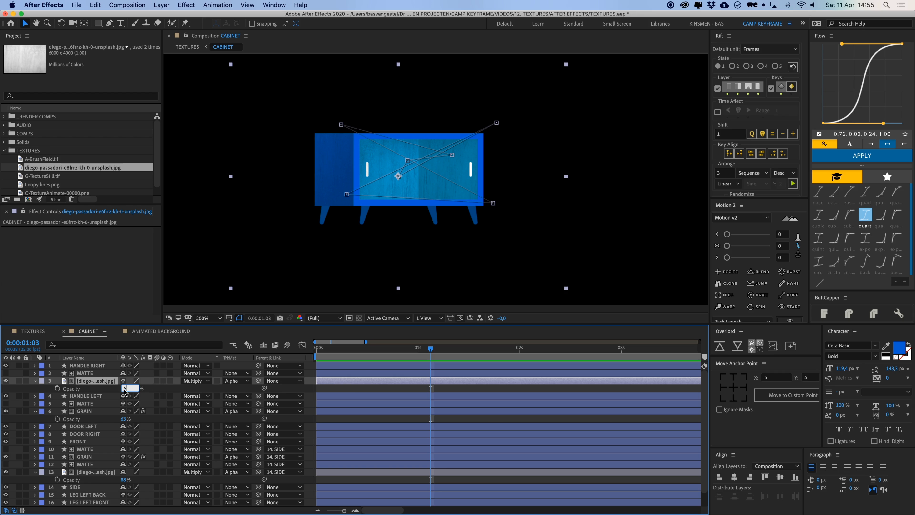
type("0")
key("Return")
left_click(477, 393)
key("space")
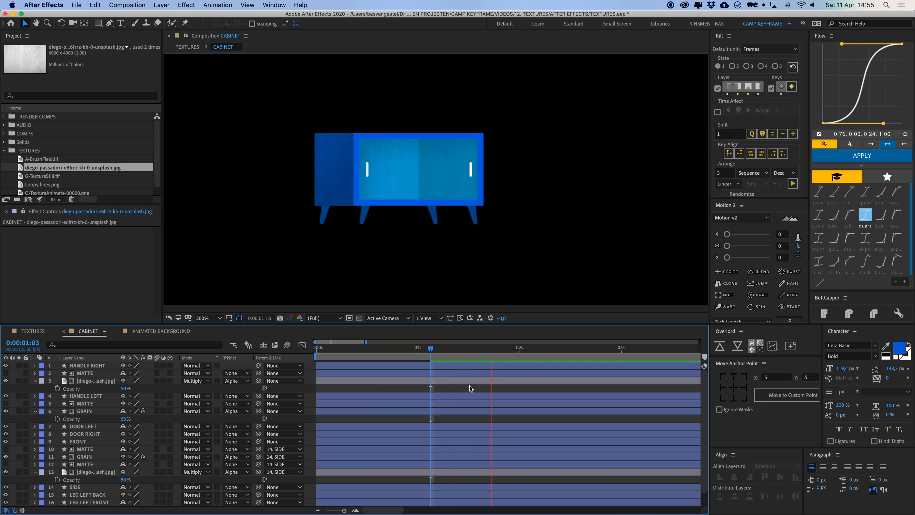
type("30")
key("Return")
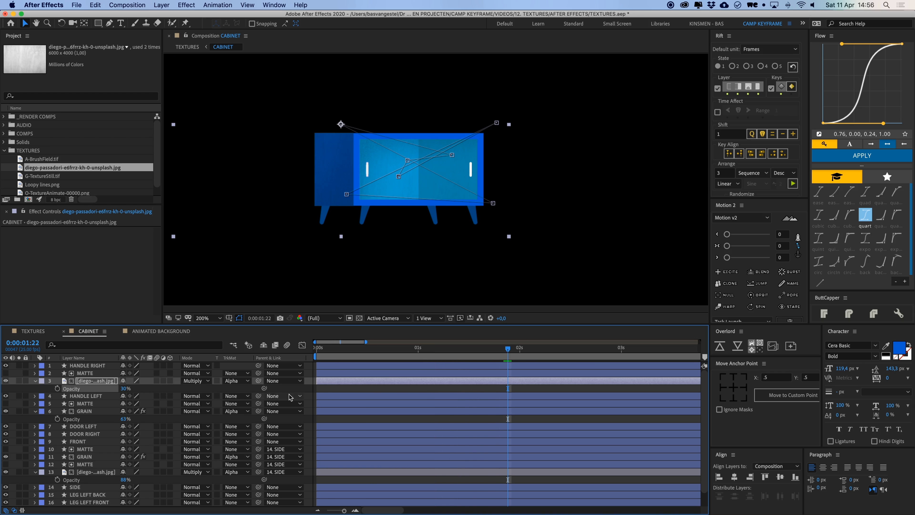
Slide the doors' wood texture layer a few frames earlier to offset its motion from the side's texture, and preview the cabinet.
left_click(338, 391)
left_click(340, 383)
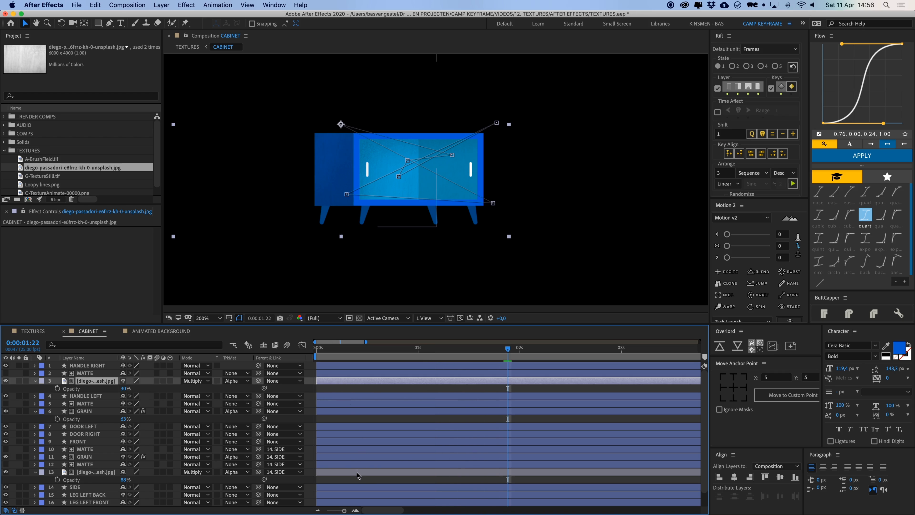
left_click(357, 472)
left_click_drag(354, 349, 314, 355)
left_click(331, 388)
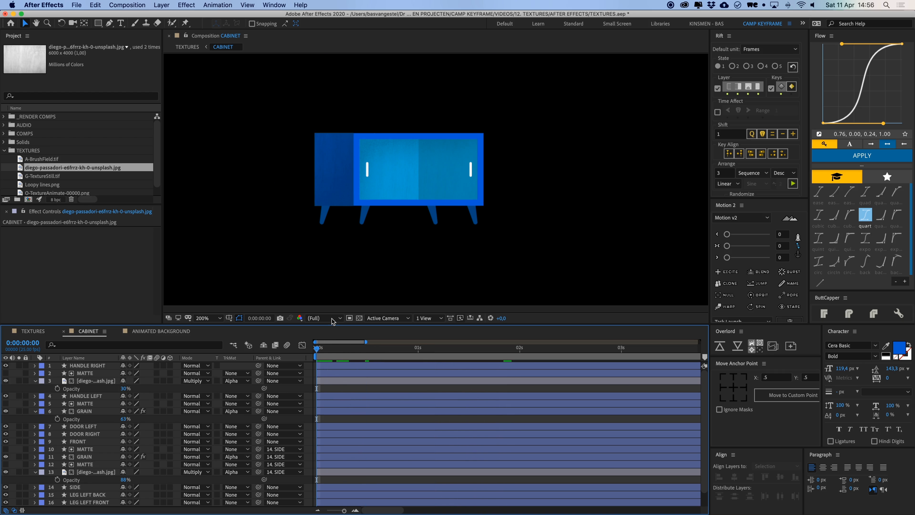
key("space")
left_click(352, 381)
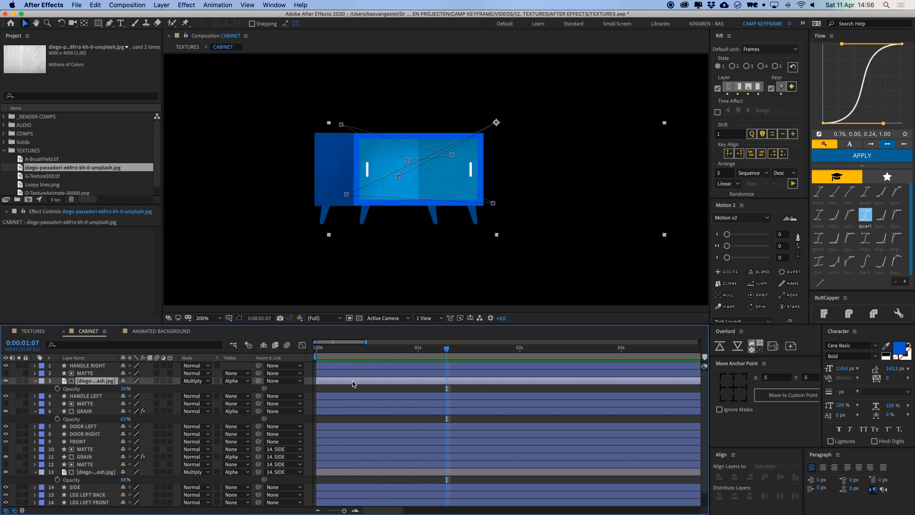
key("u")
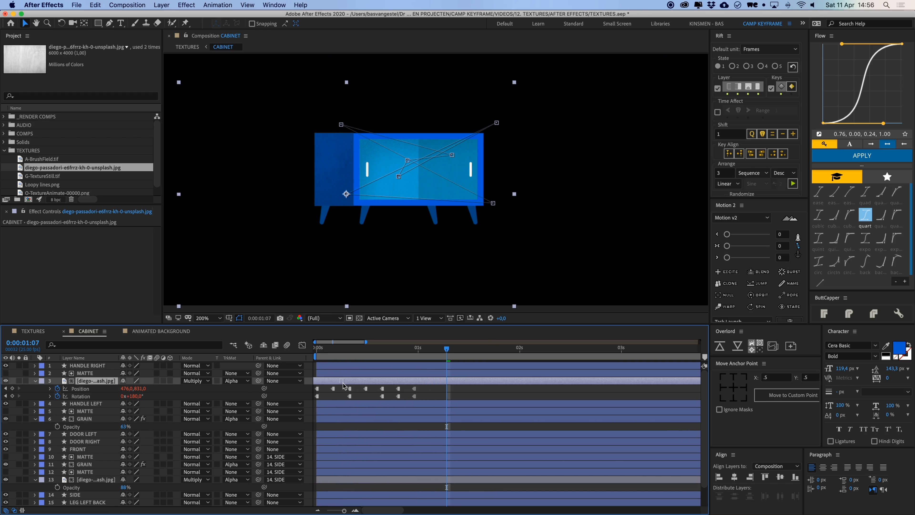
left_click(426, 390)
left_click_drag(377, 361, 298, 359)
key("space")
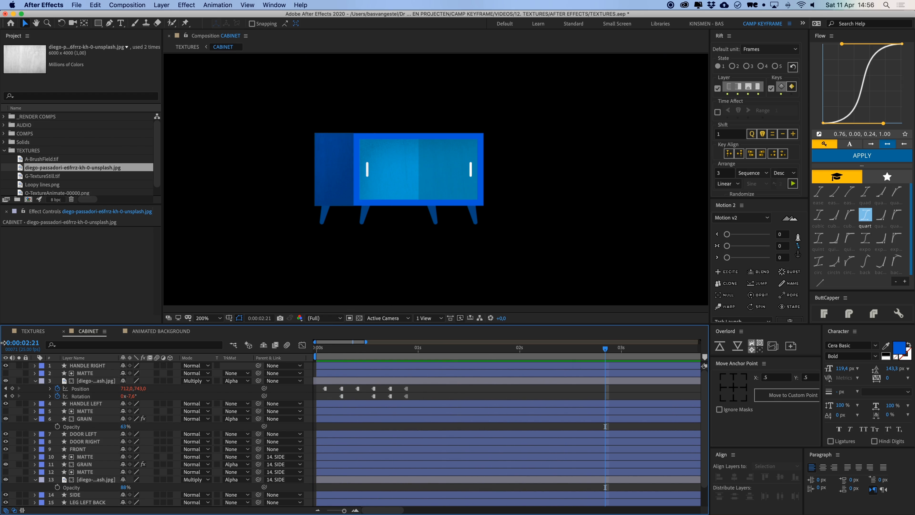
Preview the textured cabinet within the full illustration in the TEXTURES composition.
left_click(32, 331)
key("space")
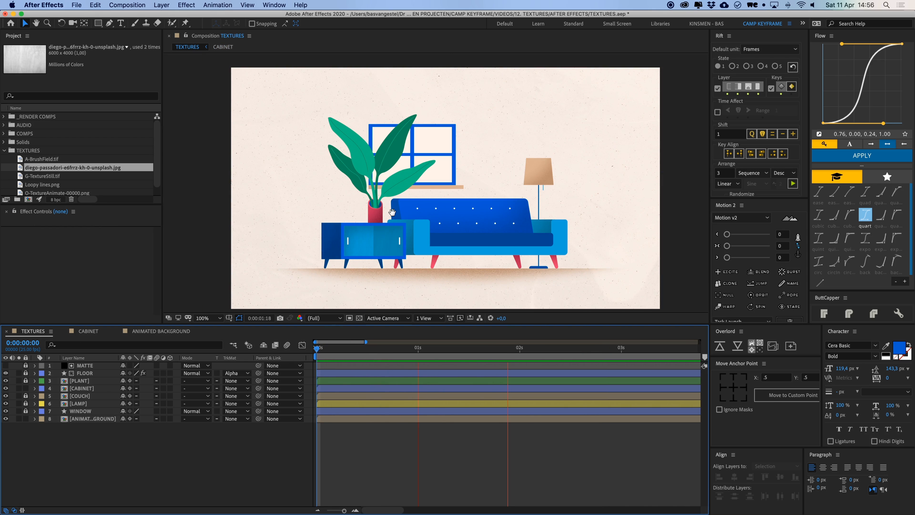
key("space")
left_click_drag(527, 210, 510, 221)
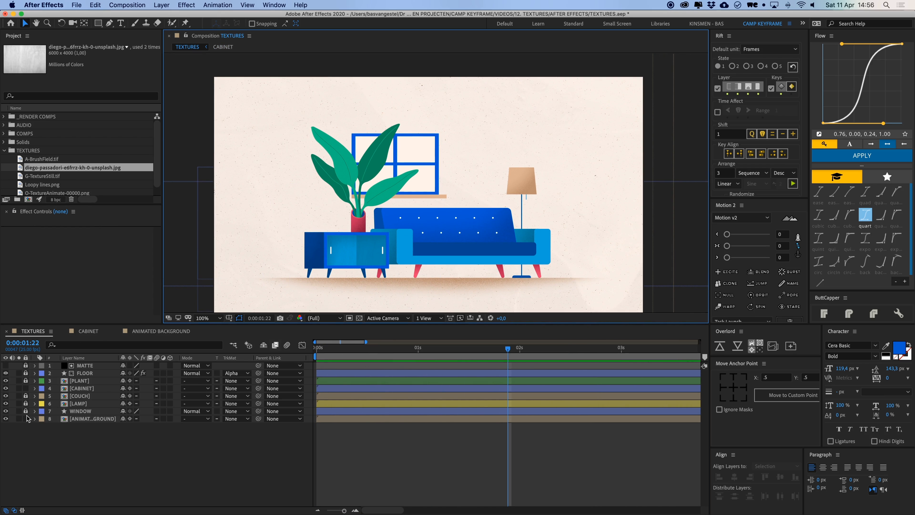
Open the LAMP composition and try adding A-BrushField.tif to it as a layer, undoing the addition.
double_click(72, 403)
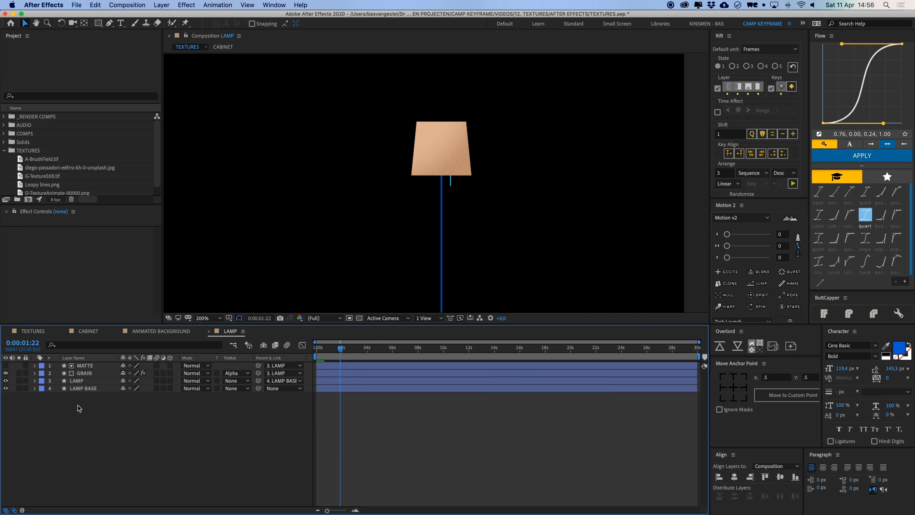
mouse_move(42, 159)
left_mouse_down()
mouse_move(360, 163)
mouse_move(439, 154)
left_mouse_up()
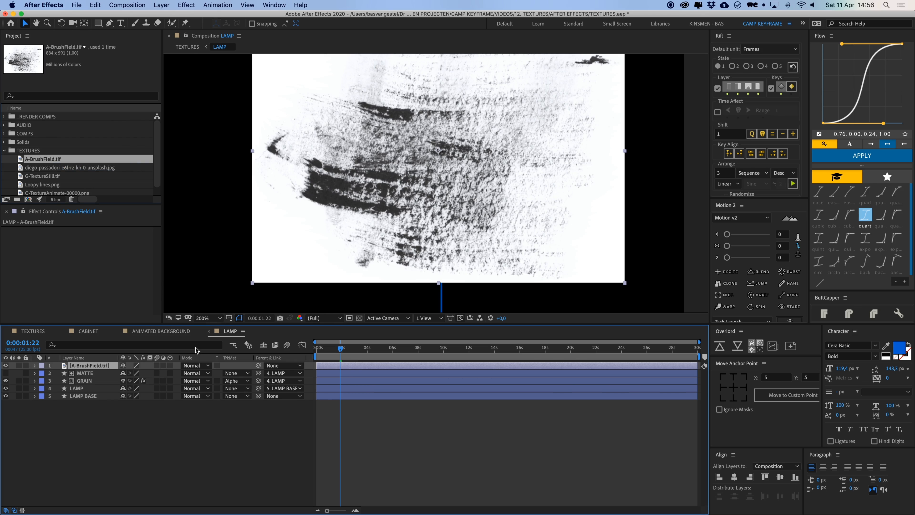
key("super+z")
Copy the doors' animated wood texture layer from the CABINET composition into LAMP below MATTE, and remove its track matte.
left_click(159, 331)
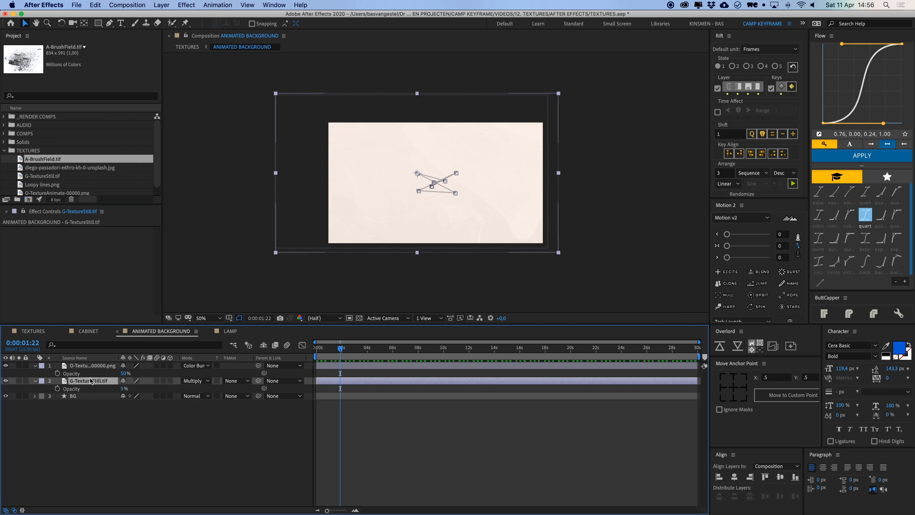
left_click(88, 331)
left_click(90, 380)
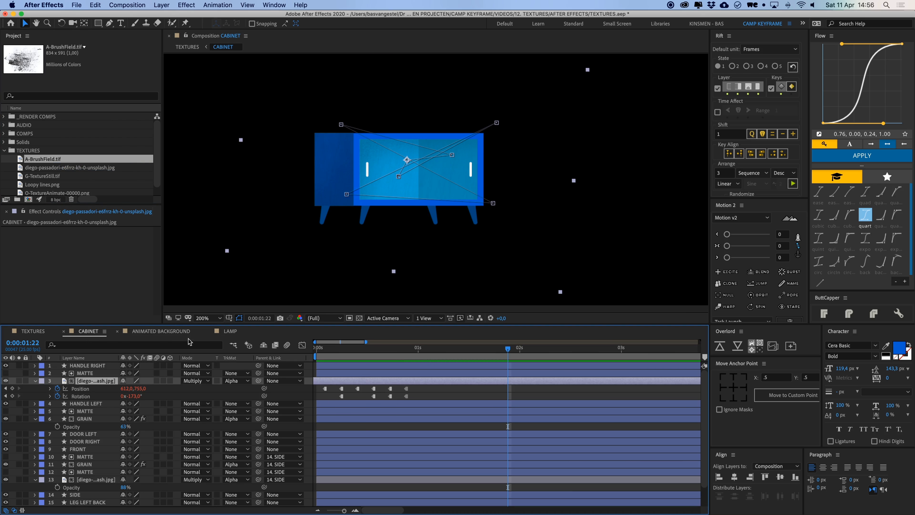
left_click(231, 331)
key("super+v")
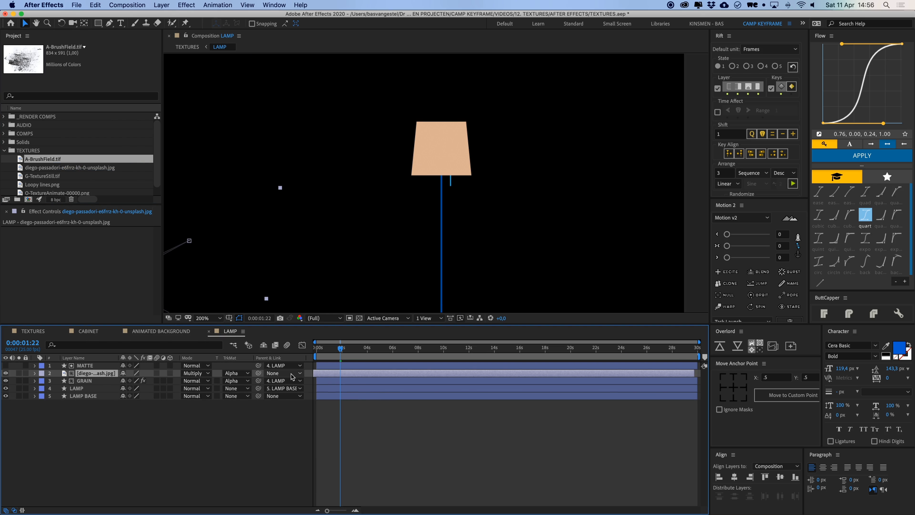
left_click(237, 373)
left_click(239, 382)
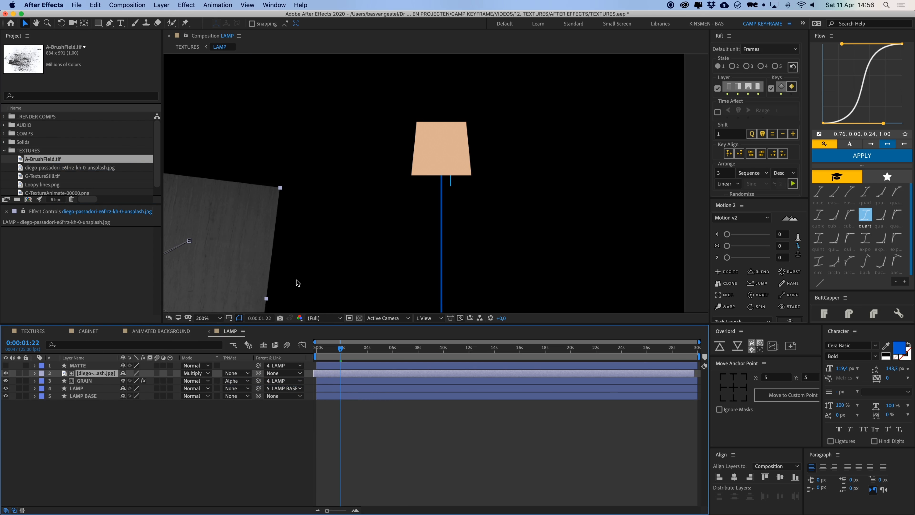
Move the pasted wood texture with all its position keyframes over the lampshade, and place its layer directly below GRAIN.
key("comma")
key("p")
left_click_drag(341, 349, 328, 348)
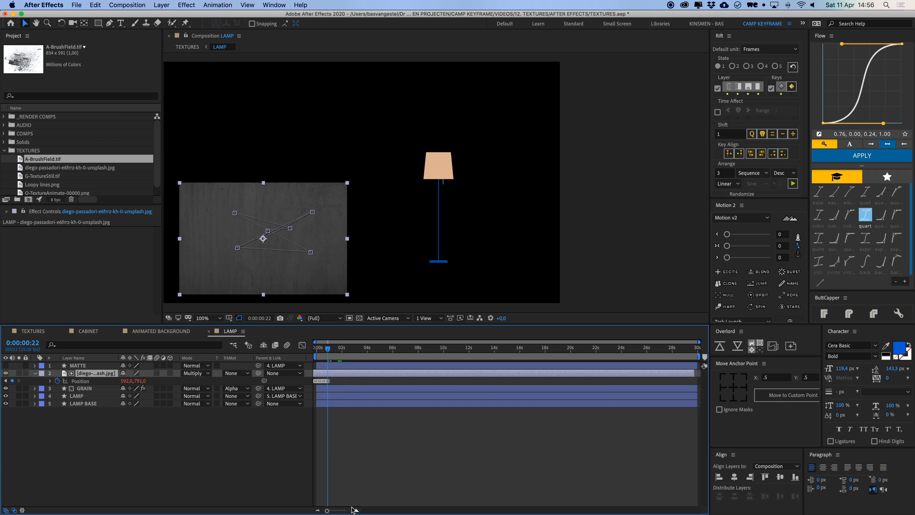
left_click(352, 509)
left_click_drag(417, 380, 231, 391)
left_click_drag(294, 239, 466, 171)
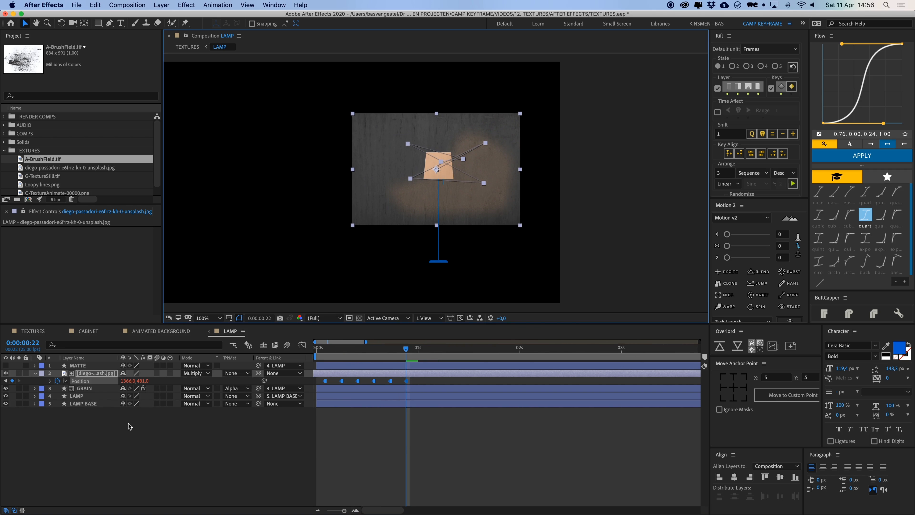
left_click_drag(90, 377, 92, 385)
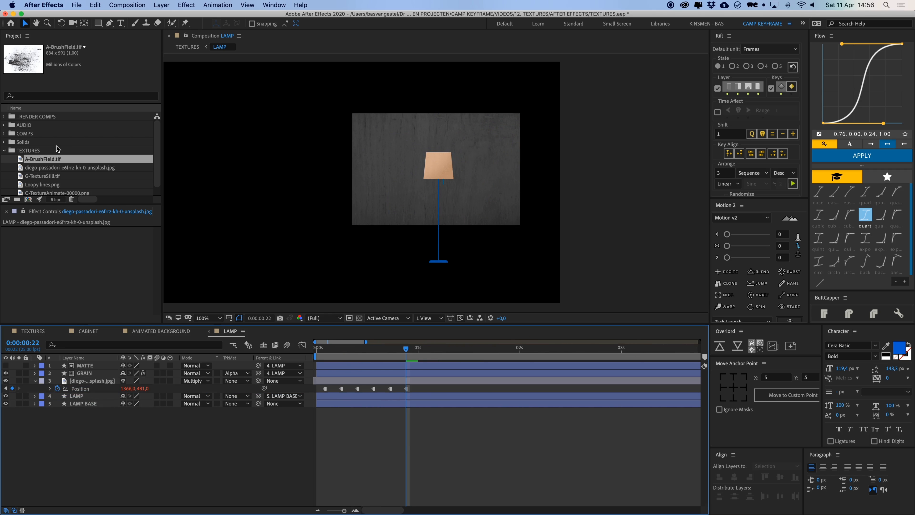
Replace the pasted wood texture's source with A-BrushField.tif, keeping its animation, and preview it around the lampshade.
left_click(82, 389)
mouse_move(58, 160)
left_mouse_down()
mouse_move(249, 194)
mouse_move(477, 192)
mouse_move(507, 206)
left_mouse_up()
key("period")
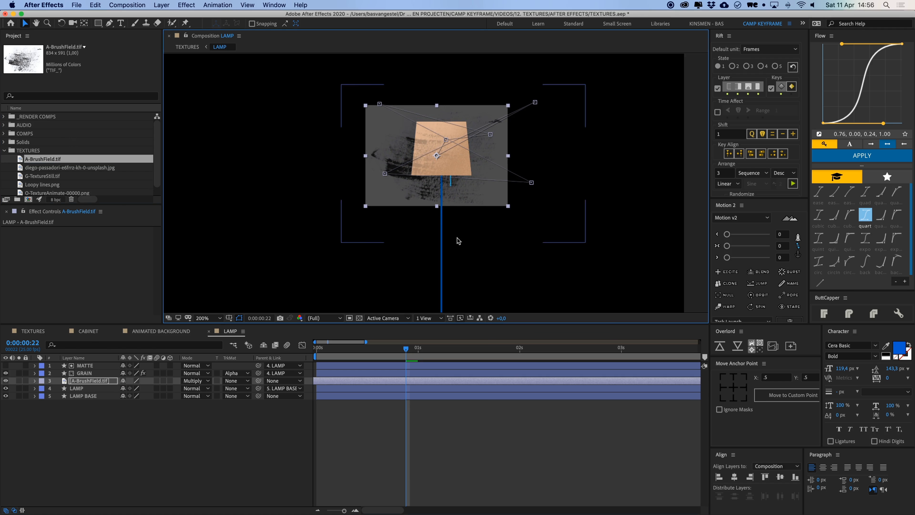
key("space")
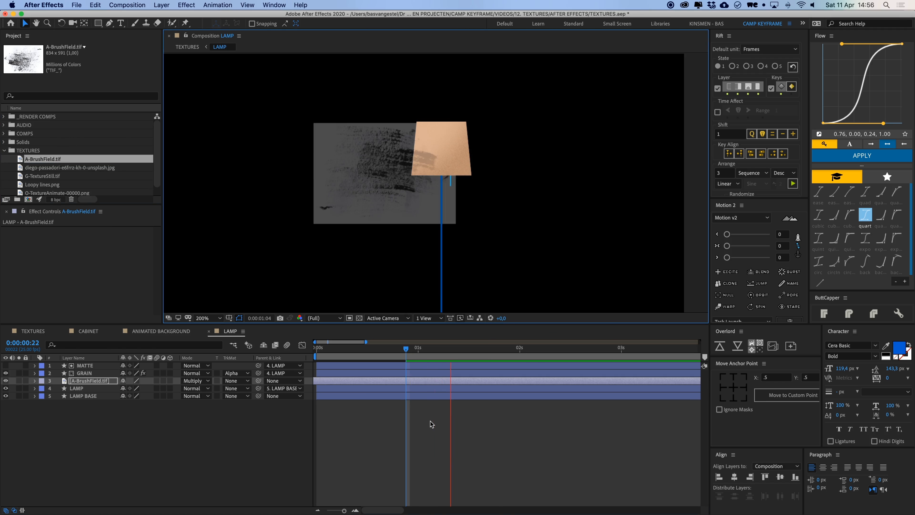
Reveal the brush texture's keyframes and slide the layer later so its first position keyframe falls on frame 0.
key("u")
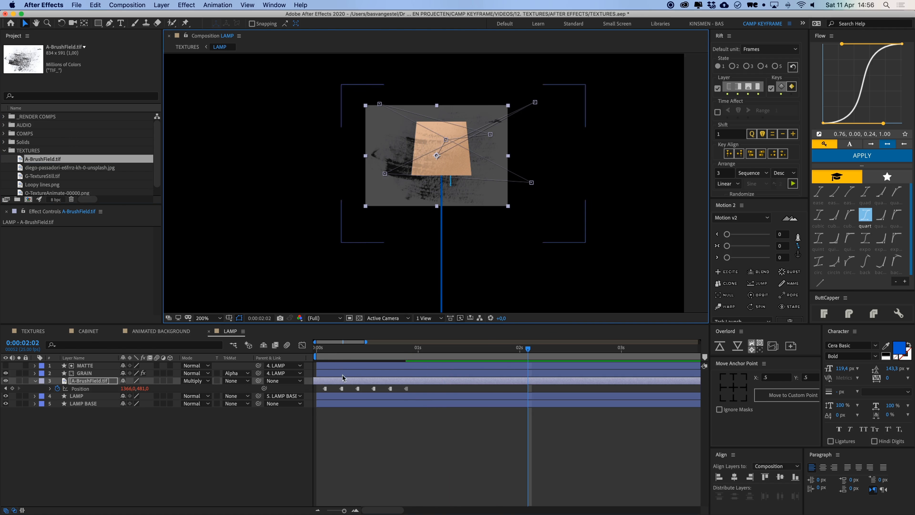
left_click_drag(342, 380, 368, 381)
key("Home")
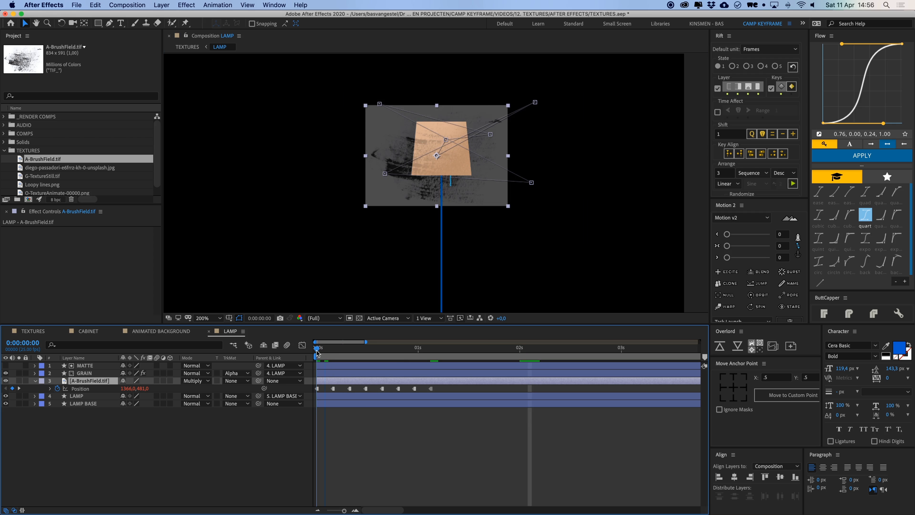
Reposition the brush texture so it covers the lampshade more closely at its position keyframes on frames 4, 8 and 12.
left_click(332, 353)
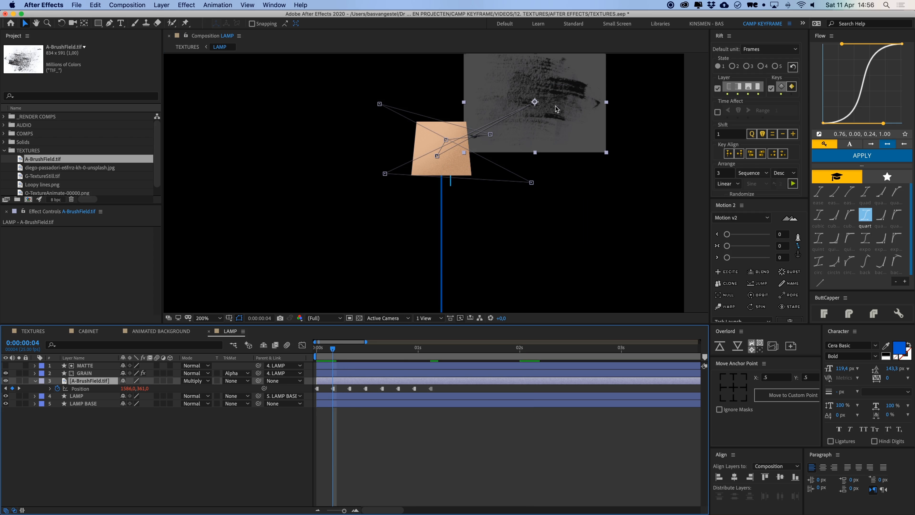
left_click_drag(568, 116, 509, 144)
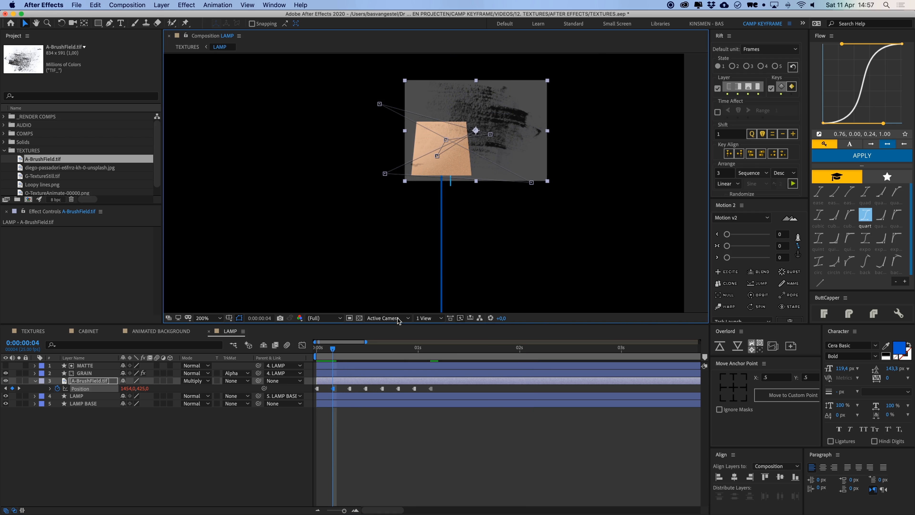
left_click(348, 351)
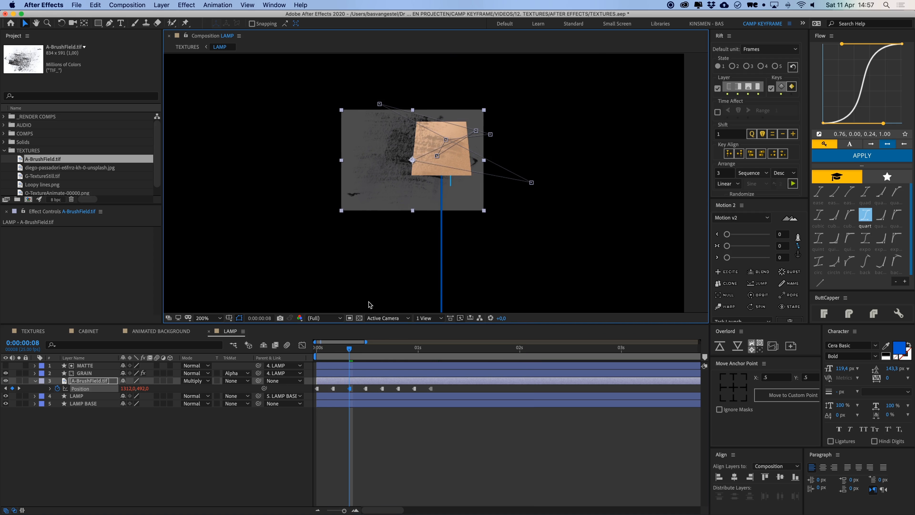
left_click(366, 349)
mouse_move(549, 198)
left_mouse_down()
mouse_move(489, 181)
mouse_move(512, 177)
mouse_move(494, 183)
left_mouse_up()
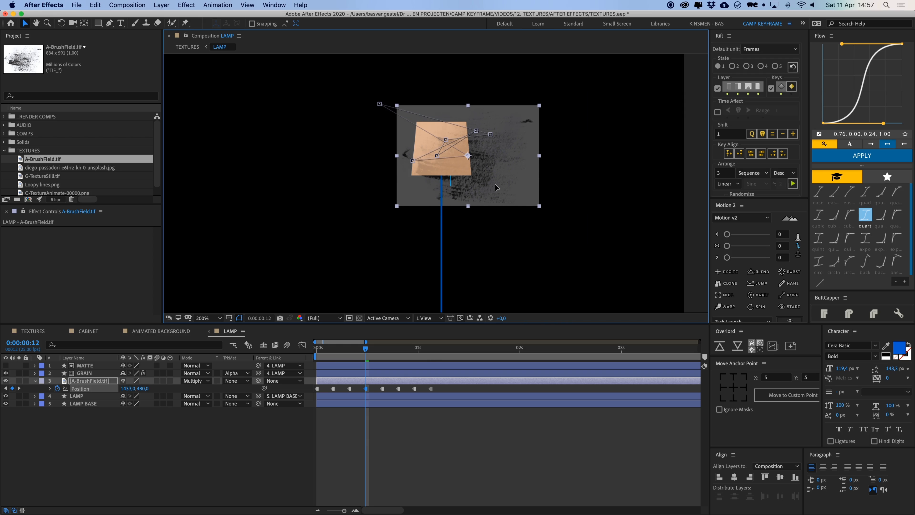
Move the brush texture closer over the lampshade at its position keyframes on frames 16, 20 and 24.
left_click(382, 350)
left_click_drag(375, 141, 409, 171)
left_click(397, 349)
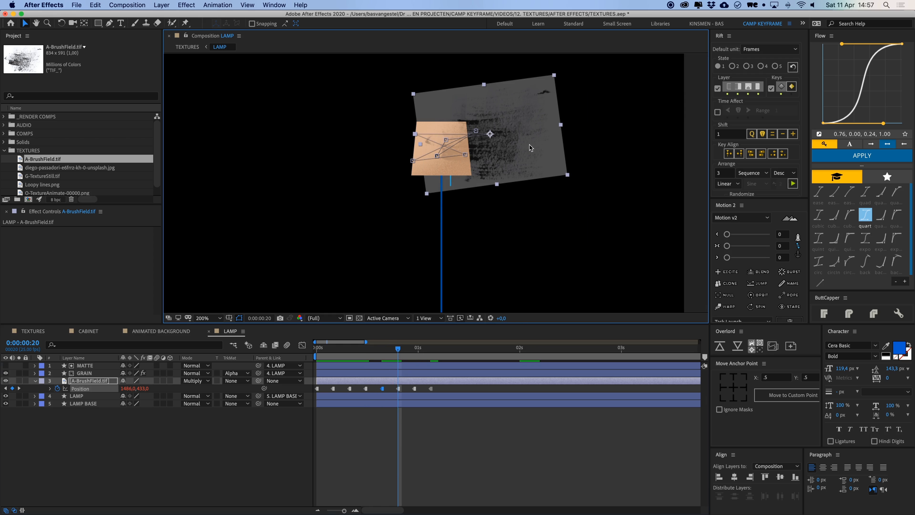
left_click_drag(528, 145, 498, 147)
left_click(414, 348)
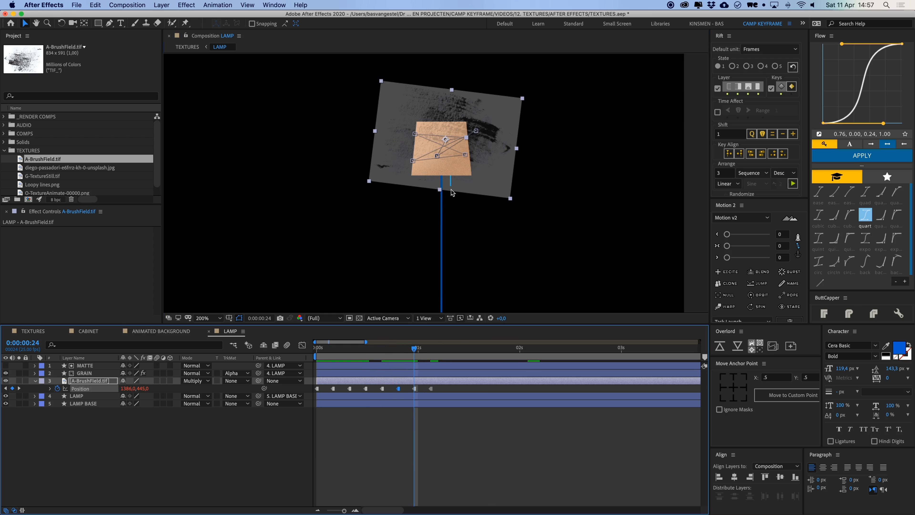
left_click(432, 348)
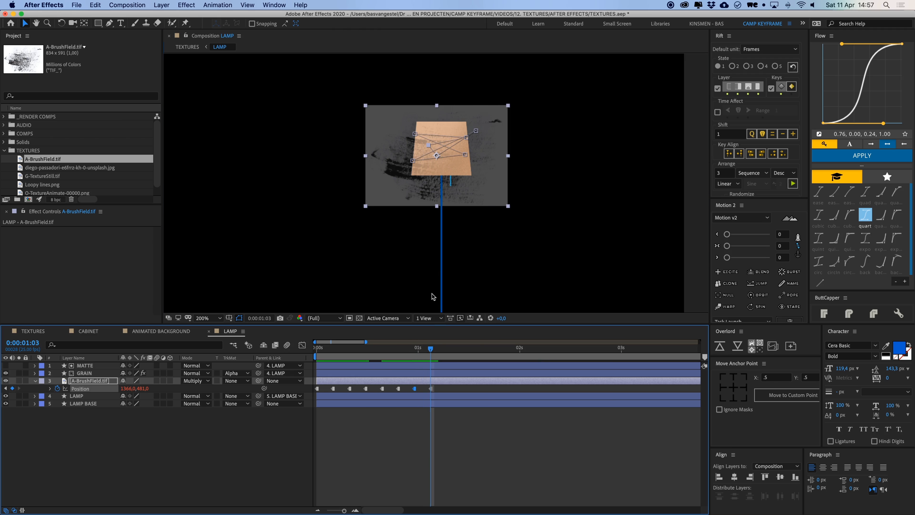
Preview the brush texture's motion over the lampshade from the first frame.
left_click(426, 423)
left_click(349, 350)
left_click_drag(350, 351, 314, 354)
key("space")
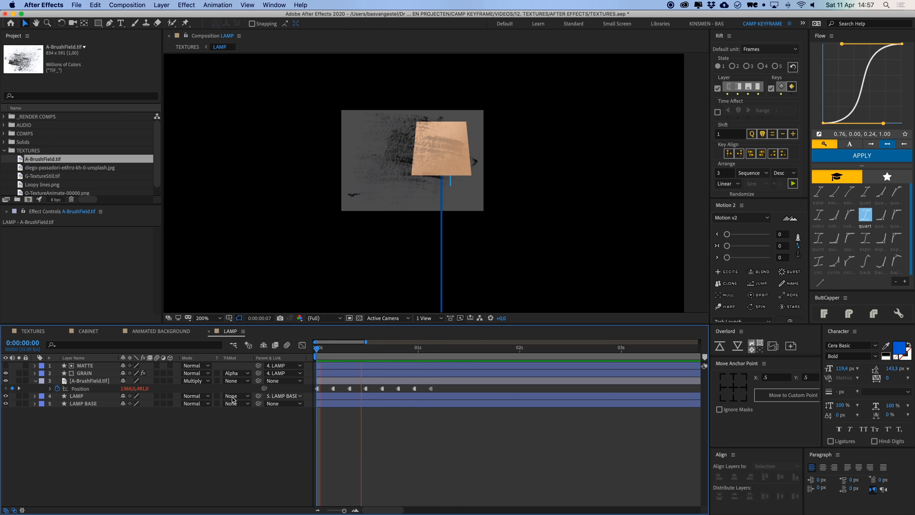
key("space")
Duplicate the LAMP shape layer, place the copy directly above A-BrushField.tif, and rename it MATTE.
left_click(86, 396)
key("super+d")
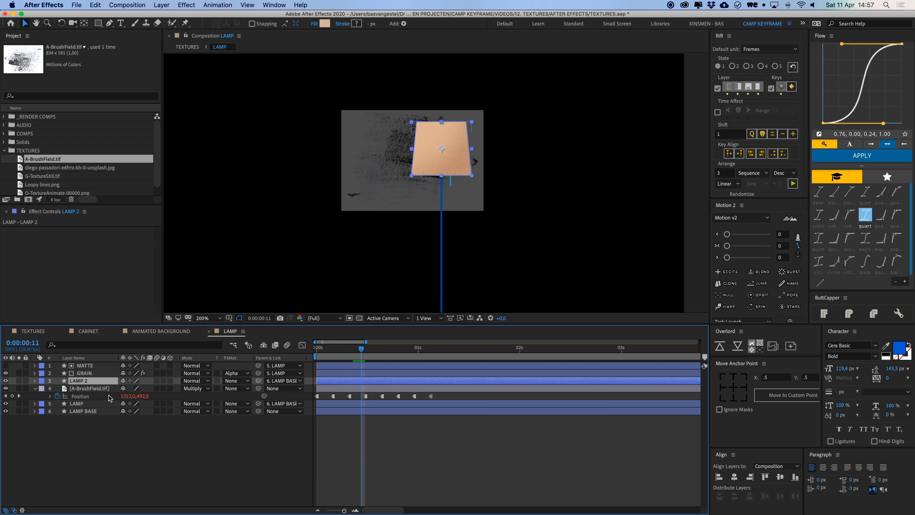
key("Return")
type("MATE")
key("BackSpace")
type("TE")
key("Return")
Set the brush texture's track matte to Alpha Matte "MATTE" so it stays inside the lampshade.
left_click(108, 388)
left_click(236, 388)
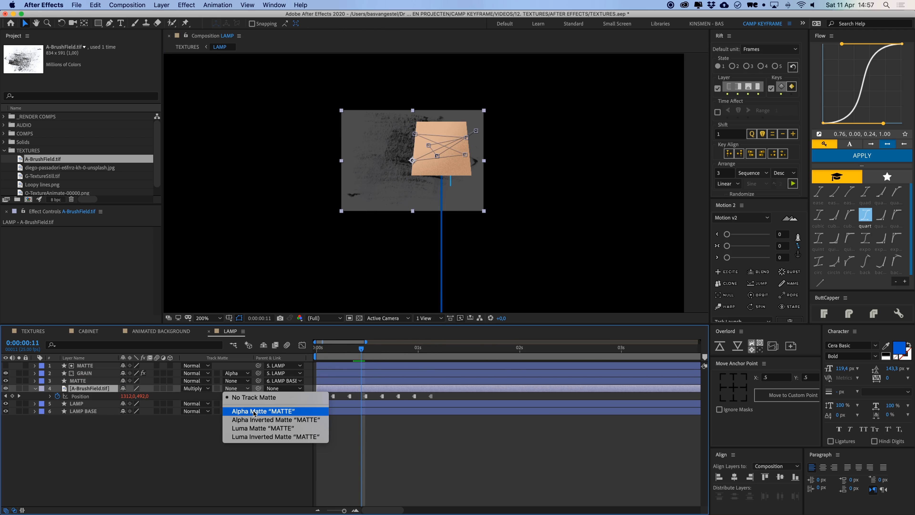
left_click(263, 410)
left_click(433, 435)
Set the brush texture's opacity to 10% and preview the lampshade.
left_click(325, 388)
key("t")
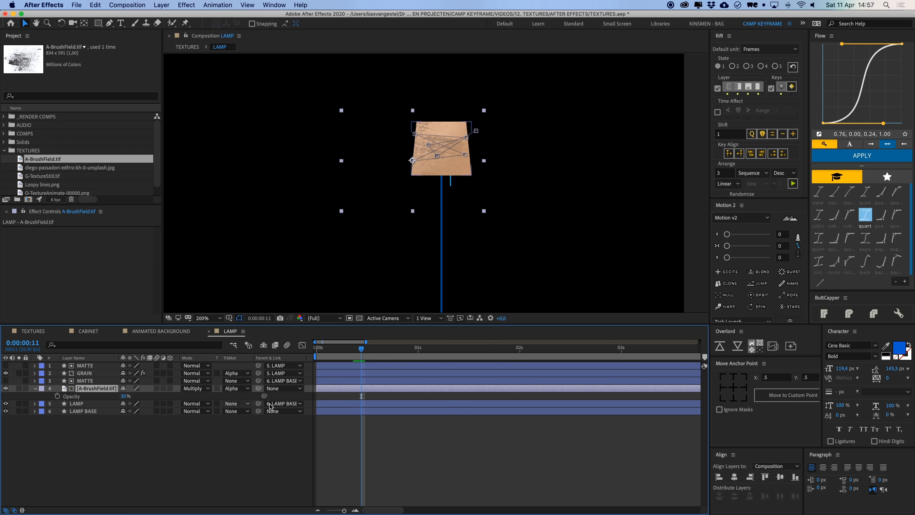
type("10")
key("Return")
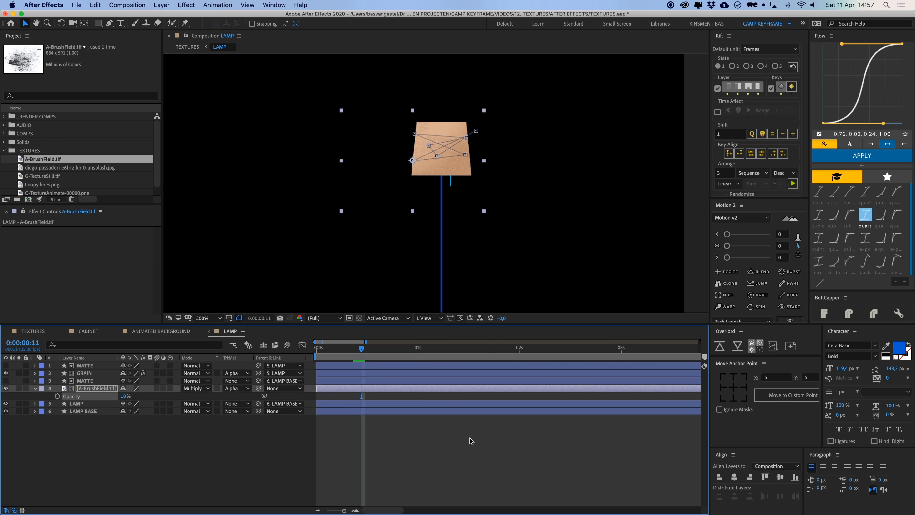
left_click(470, 439)
key("space")
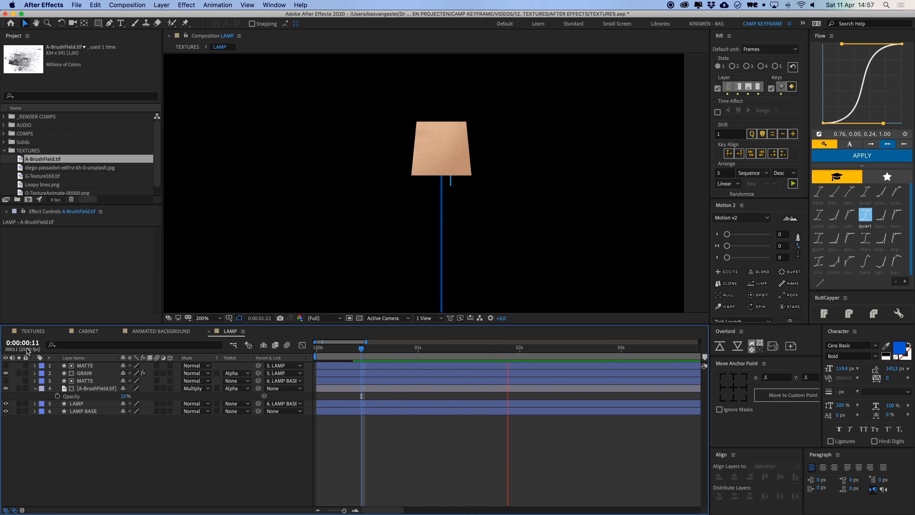
key("space")
Return to the TEXTURES composition and preview the whole living-room scene.
left_click(41, 332)
left_click(433, 446)
key("space")
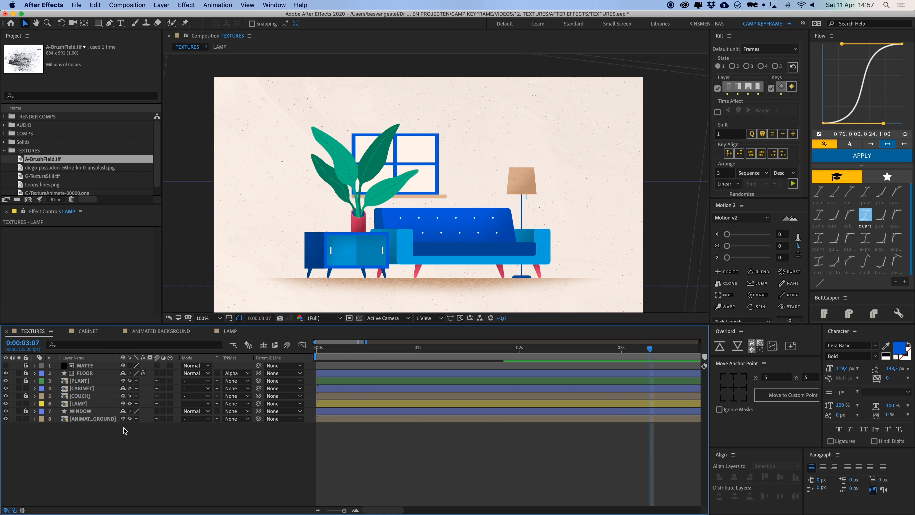
Open the PLANT composition, inspect the leaves' matte around the vase, and open the nested LEAVES composition.
double_click(79, 381)
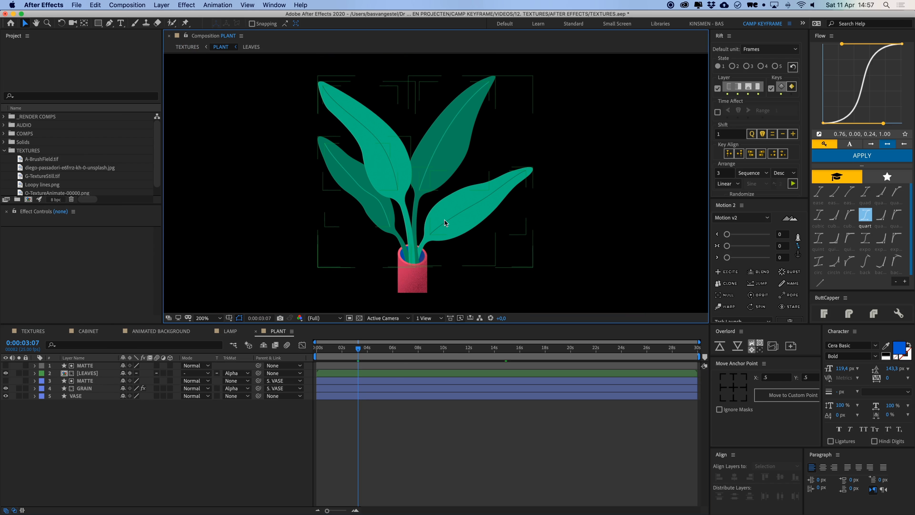
left_click(94, 374)
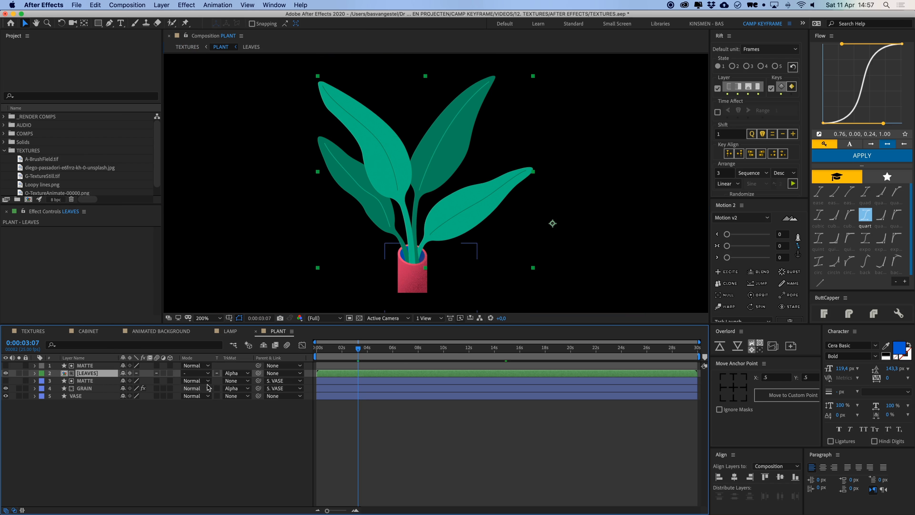
left_click(94, 366)
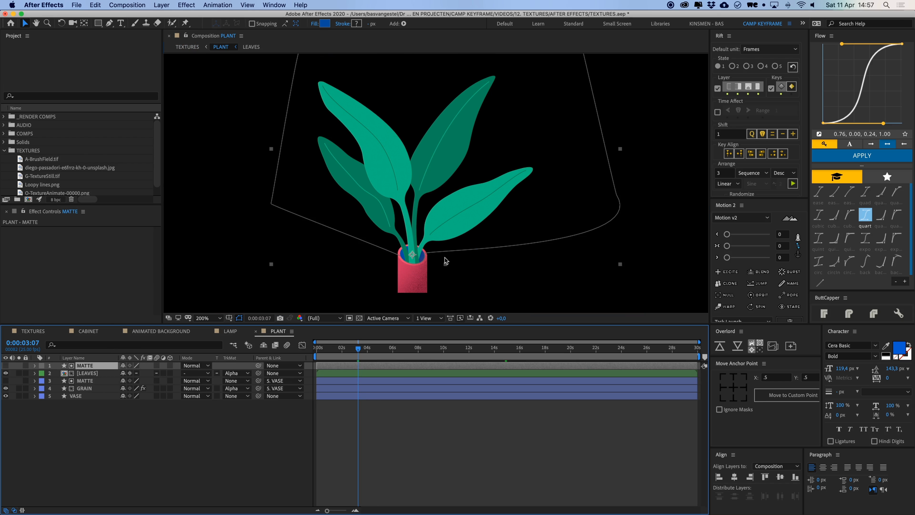
scroll(446, 260, "up", 2)
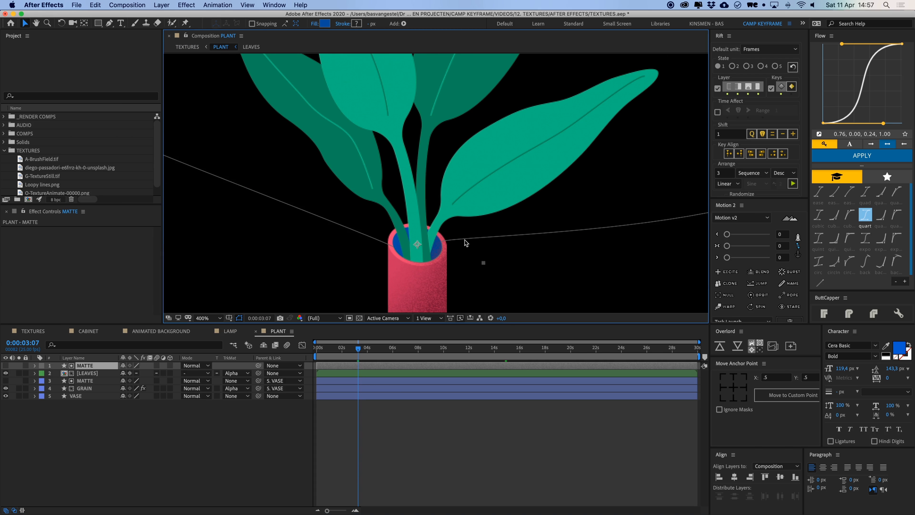
scroll(482, 235, "down", 1)
left_click_drag(450, 217, 455, 269)
left_click_drag(438, 176, 448, 173)
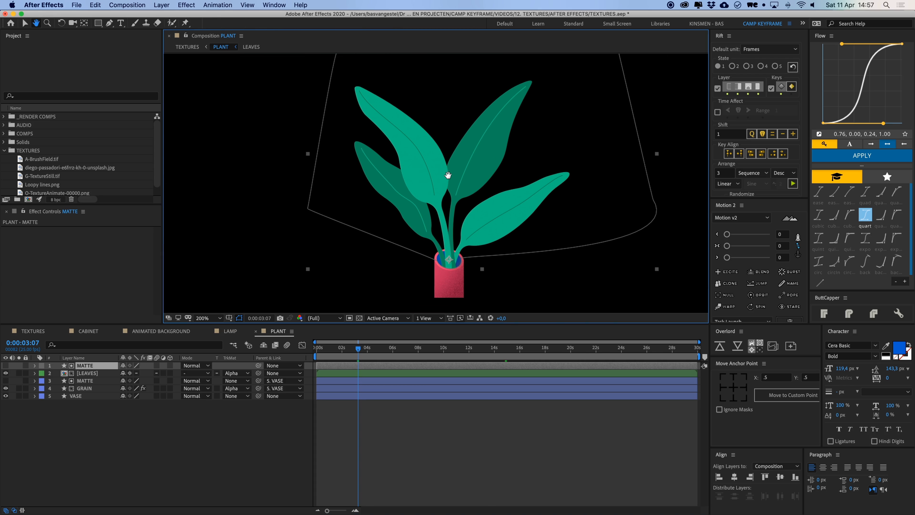
left_click(84, 423)
double_click(86, 373)
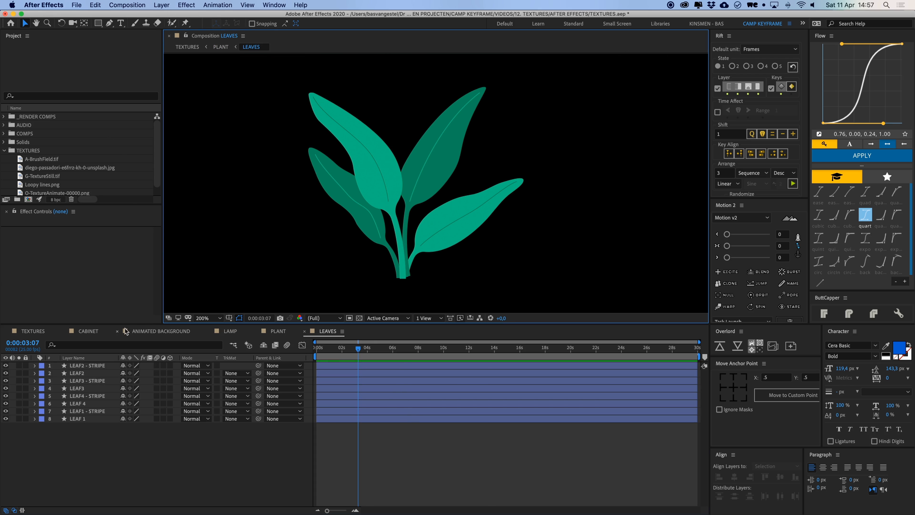
Copy the animated G-TextureStill.tif layer from ANIMATED BACKGROUND to the top of LEAVES and reveal its keyframes.
left_click(93, 331)
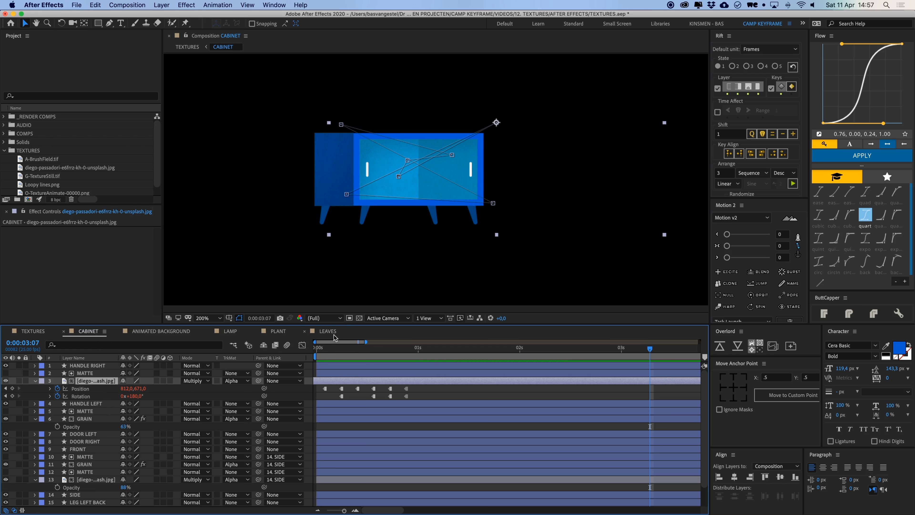
left_click(167, 333)
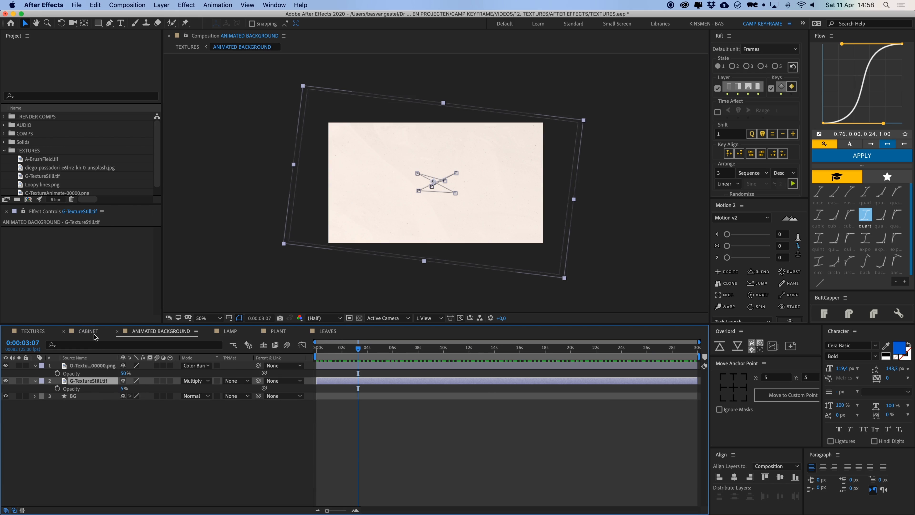
left_click(326, 330)
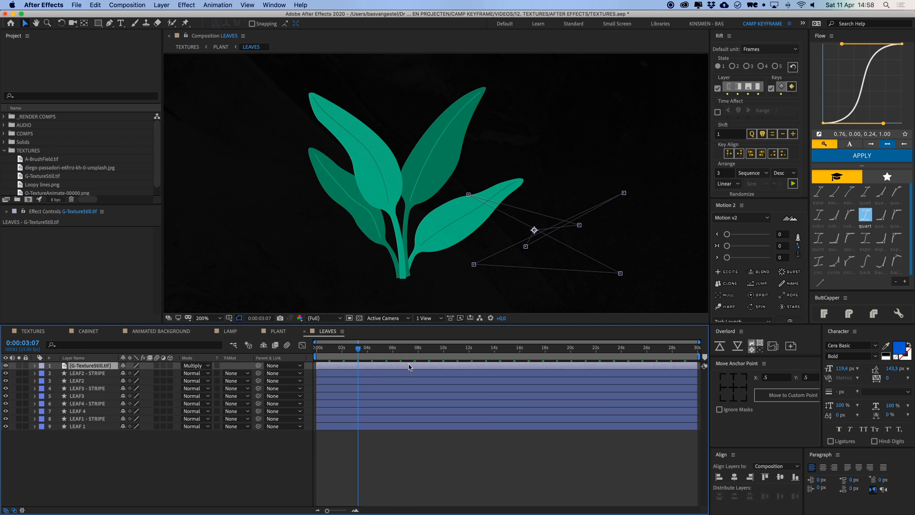
key("u")
left_click_drag(350, 353, 335, 356)
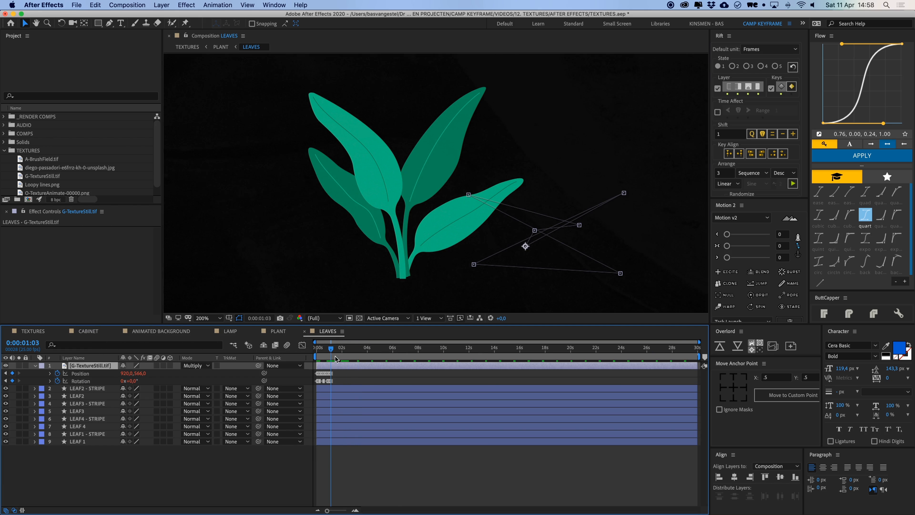
left_click(355, 509)
left_click(354, 509)
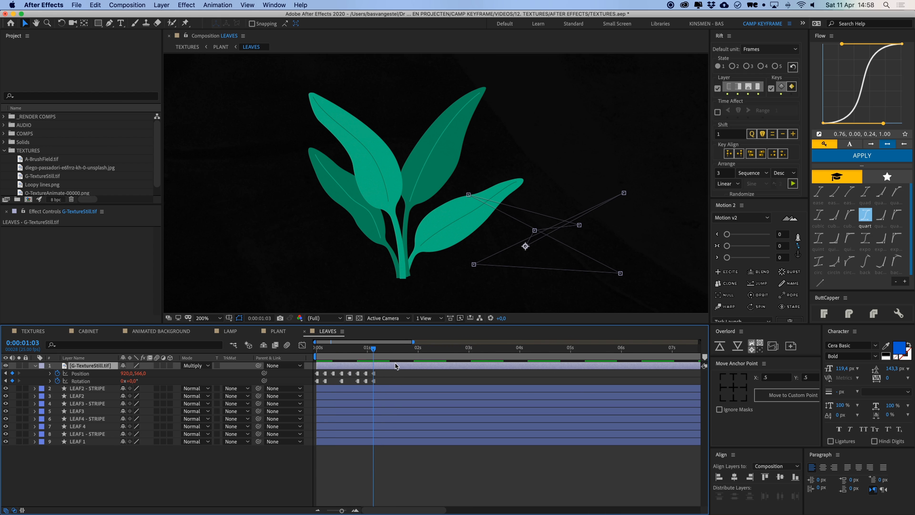
Set the pasted G-TextureStill.tif layer's opacity to 100% and keep it above all the leaf layers.
left_click_drag(395, 366, 303, 389)
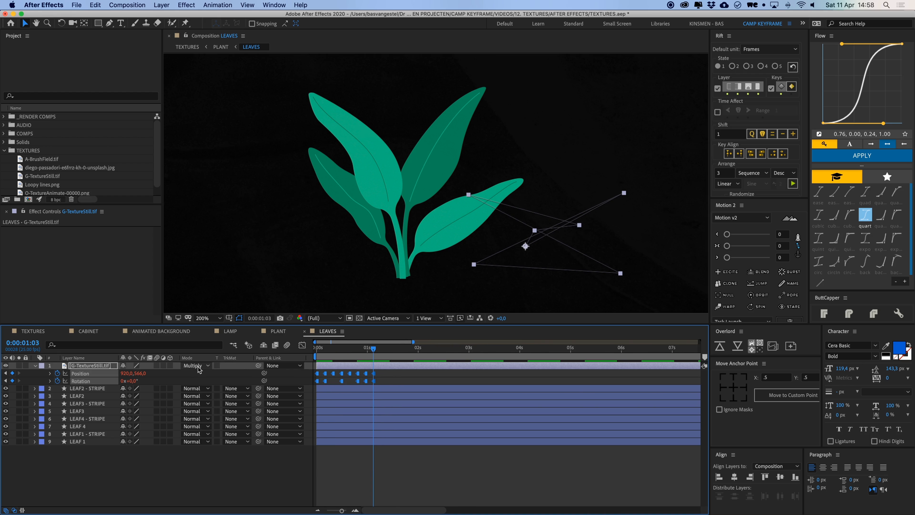
key("super+bracketleft")
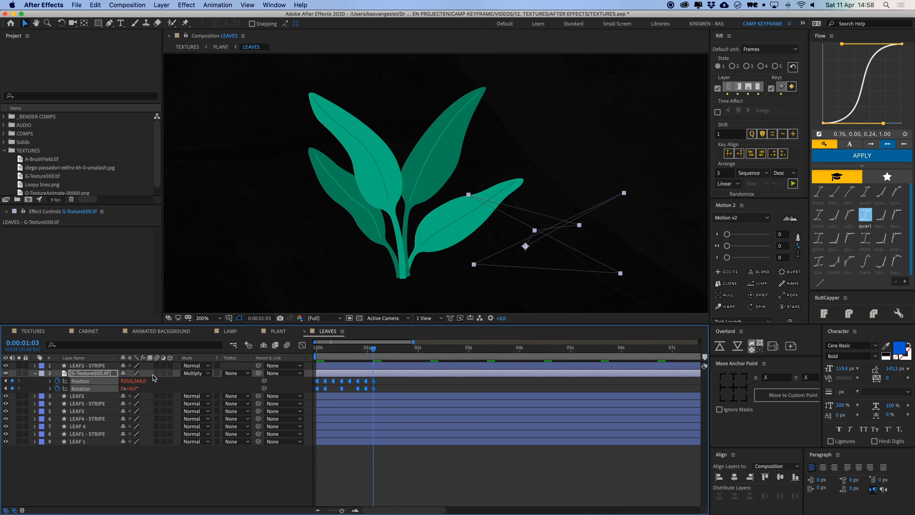
key("t")
left_click_drag(123, 380, 265, 387)
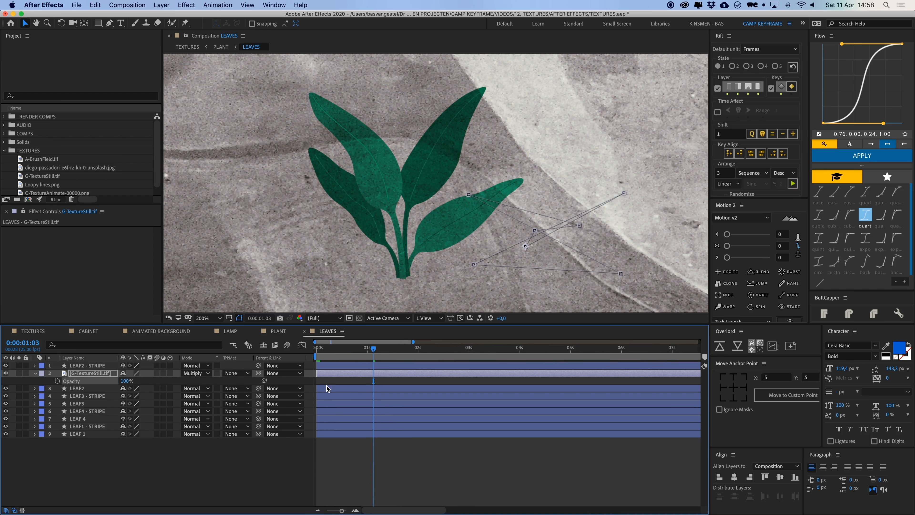
key("comma")
key("super+bracketright")
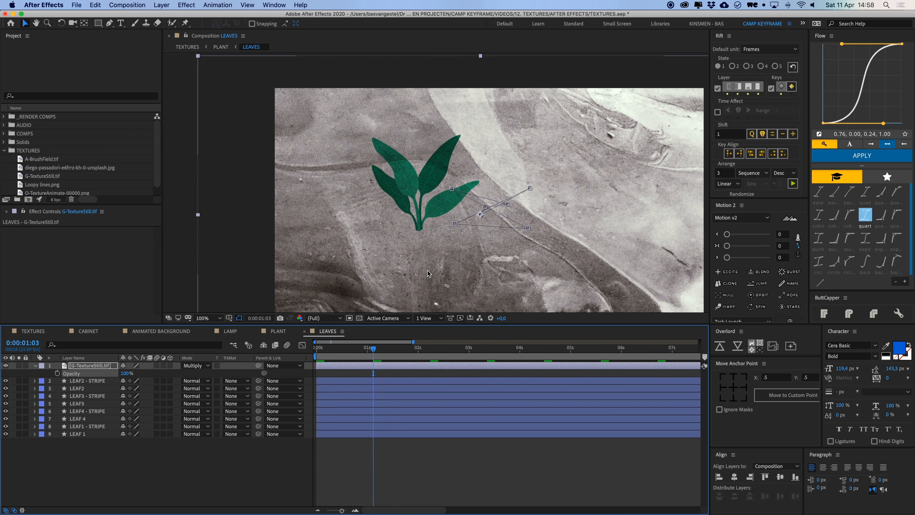
Scale the texture down, move it with all its position keyframes over the leaves, and preview the motion.
key("p")
left_click_drag(386, 374, 262, 380)
key("comma")
left_click_drag(603, 282, 519, 234)
left_click_drag(381, 376, 297, 373)
left_click_drag(495, 200, 475, 186)
key("space")
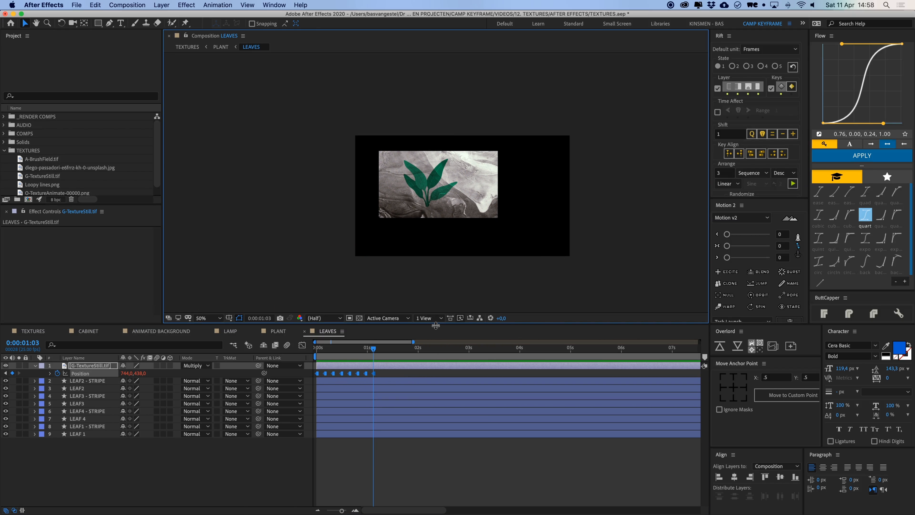
key("space")
Move the G-TextureStill.tif layer at its 0:00:00:04 keyframe so that the texture covers all the leaves.
key("period")
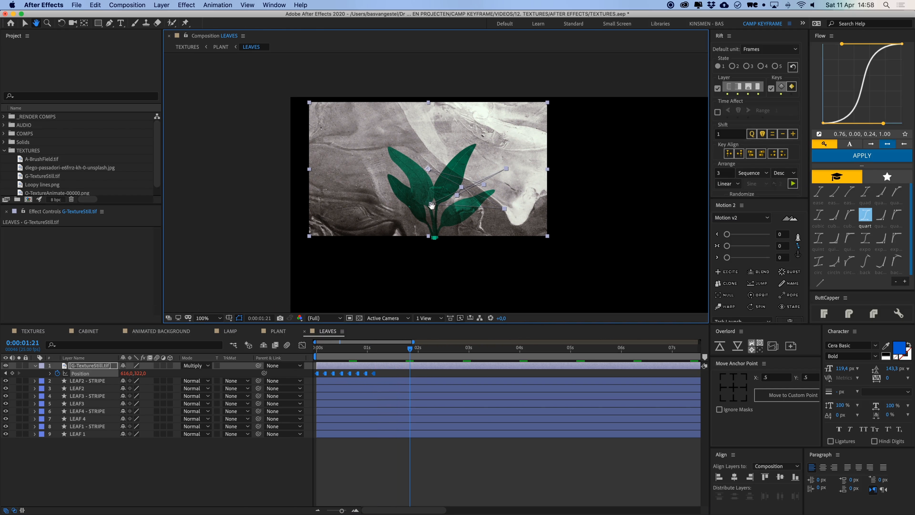
left_click(387, 372)
key("Home")
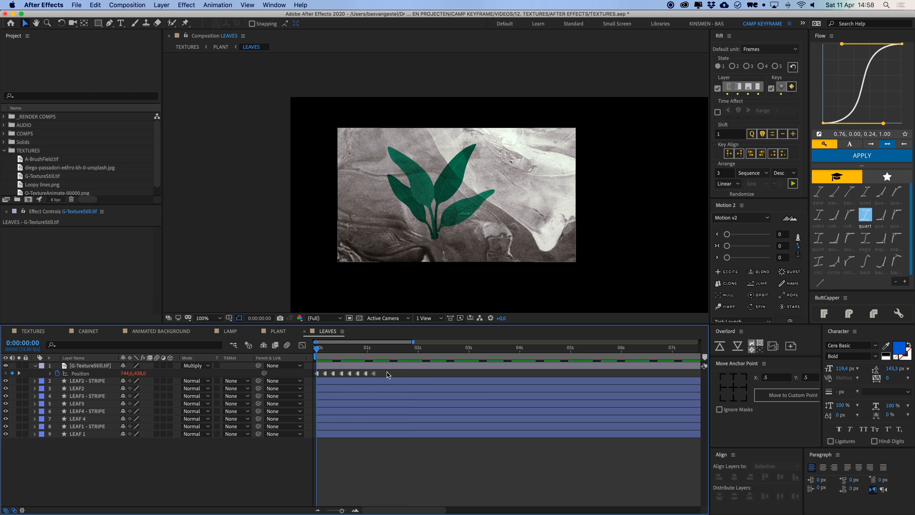
double_click(355, 510)
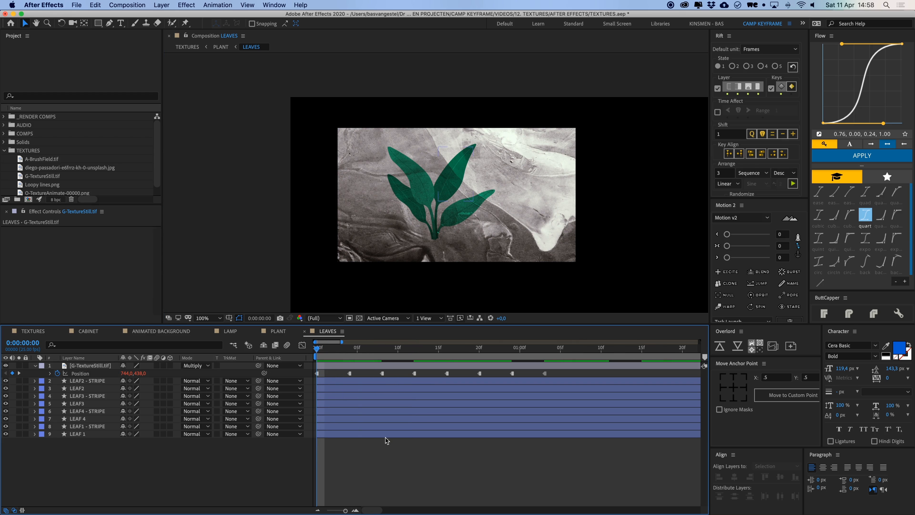
left_click(348, 352)
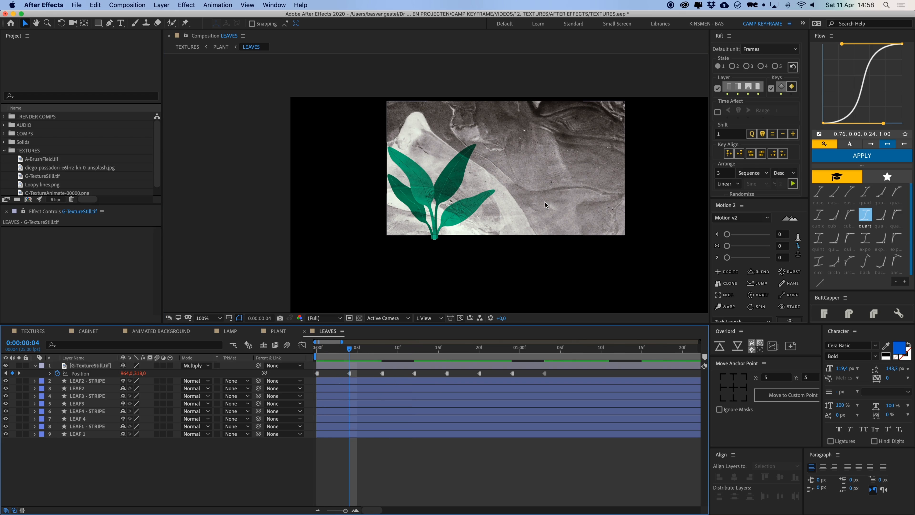
left_click_drag(545, 204, 535, 213)
left_click(382, 352)
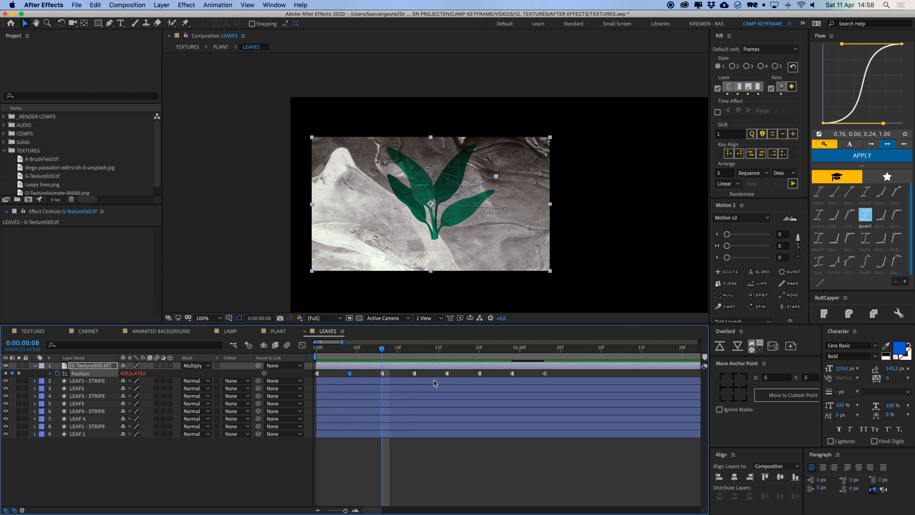
Check the remaining keyframes, adjust the texture's position at frame 16 so it covers the leaves, and preview the motion.
left_click(413, 349)
left_click(446, 350)
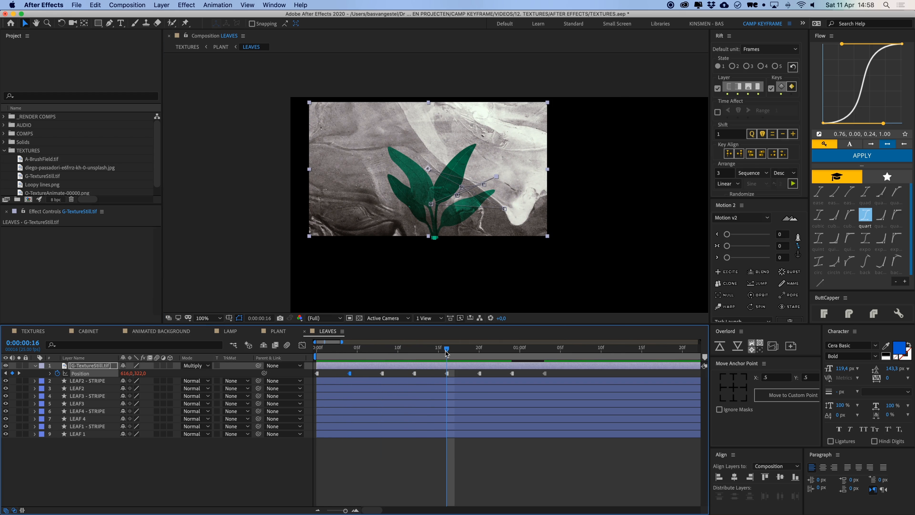
left_click(510, 354)
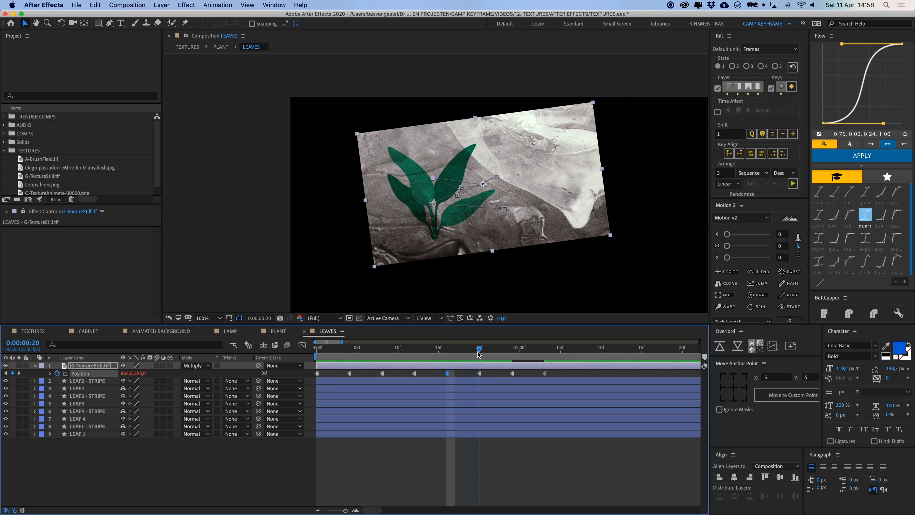
left_click_drag(509, 354, 315, 360)
key("space")
left_click(366, 373)
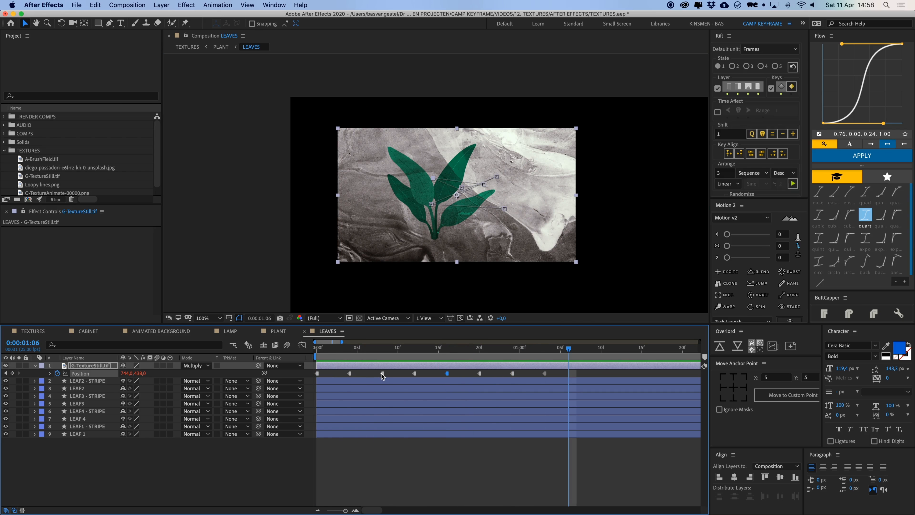
Duplicate G-TextureStill.tif three times and place one copy directly above each of LEAF2, LEAF3, LEAF 4 and LEAF 1.
left_click(79, 366)
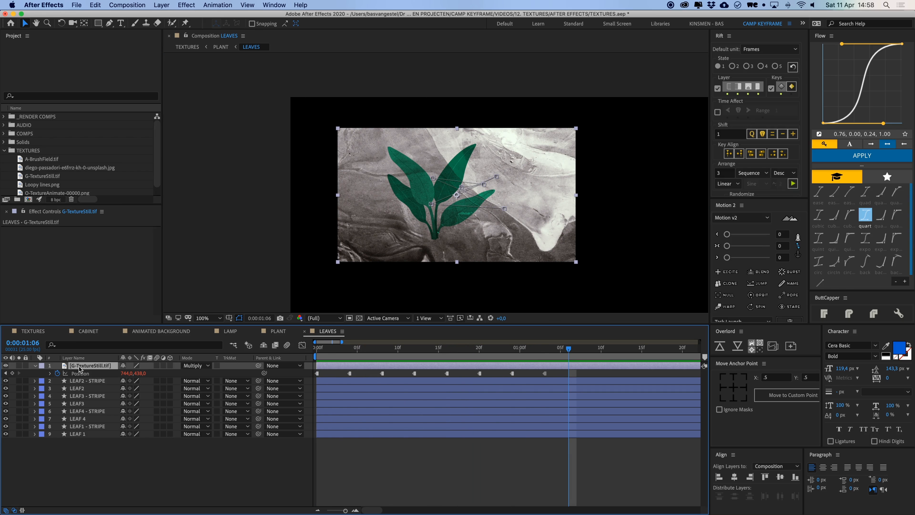
key("u")
mouse_move(91, 372)
left_mouse_down()
mouse_move(108, 425)
mouse_move(91, 411)
mouse_move(97, 372)
left_mouse_up()
key("ctrl+d")
key("ctrl+d")
key("ctrl+d")
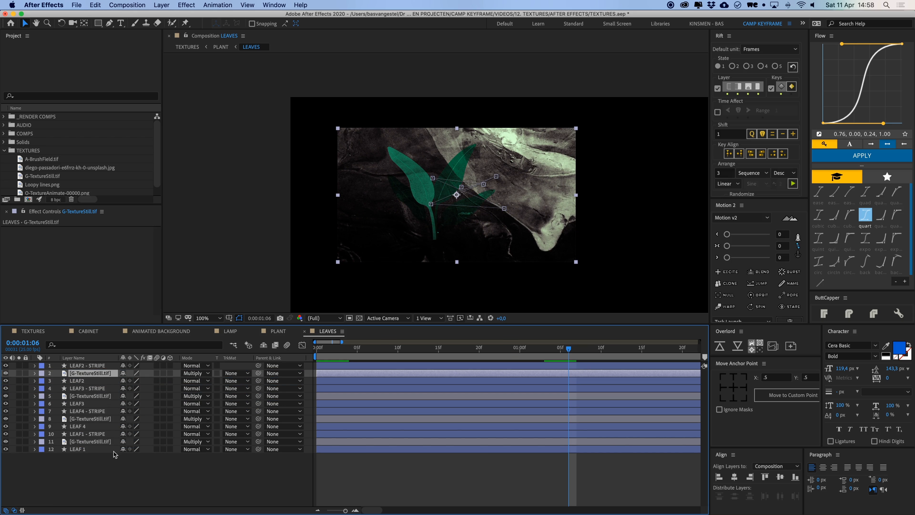
Duplicate LEAF 1, place the duplicate directly above its texture layer, and rename it MATTE.
left_click(104, 451)
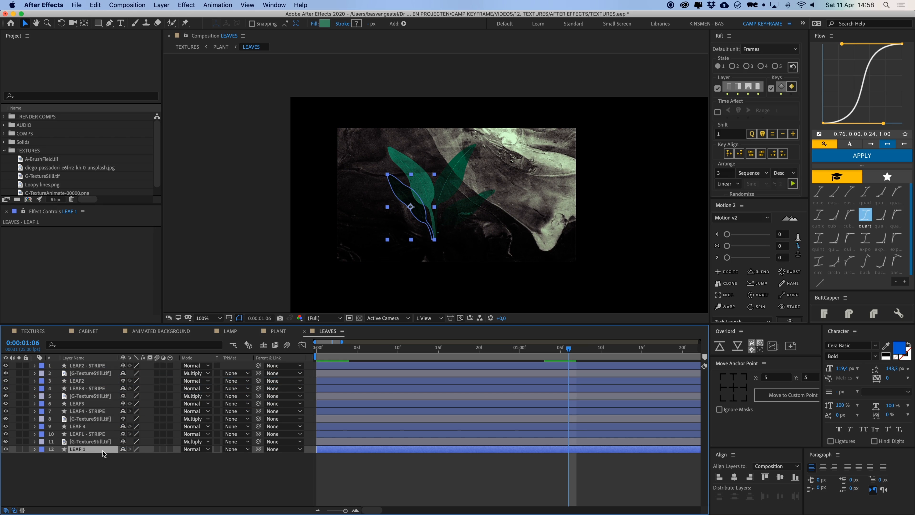
key("ctrl+d")
key("ctrl+bracketright")
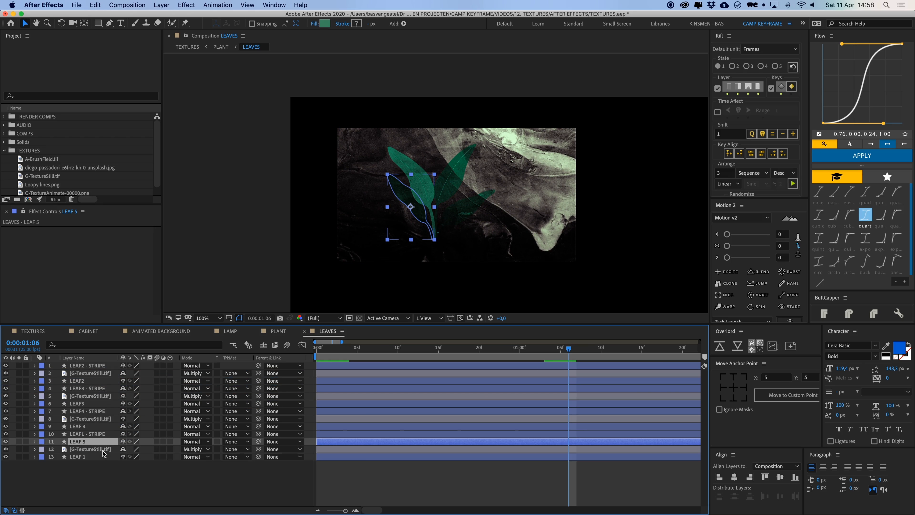
key("Return")
type("MATTE")
key("Return")
Duplicate LEAF 4, place the duplicate directly above its texture layer, and rename it MATTE.
left_click(88, 427)
key("ctrl+d")
key("ctrl+bracketright")
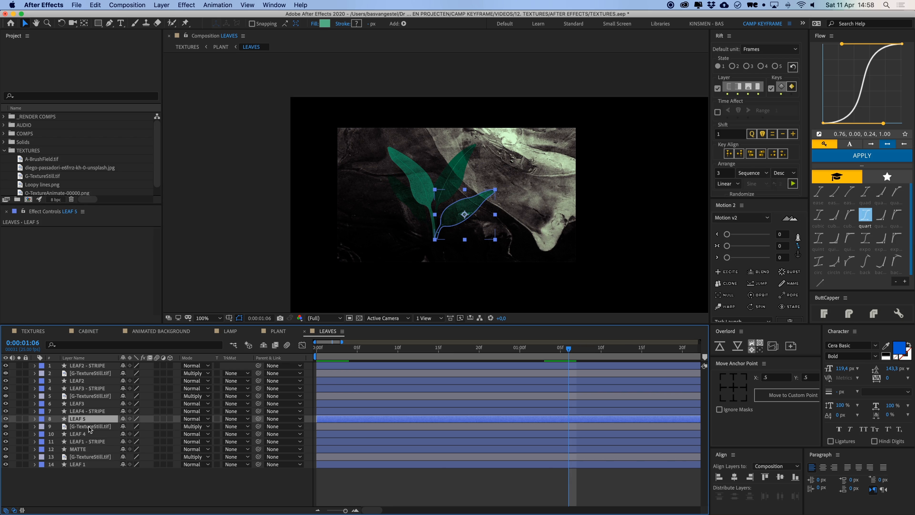
key("Return")
key("Return")
Duplicate LEAF3, place the duplicate directly above its texture layer, and rename it MATTE.
left_click(85, 403)
key("ctrl+d")
key("ctrl+bracketright")
key("Return")
type("MATTE")
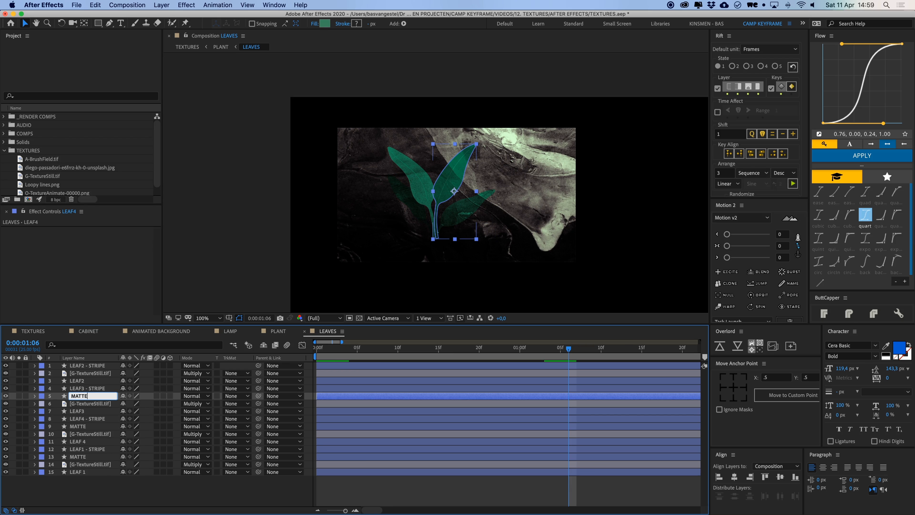
key("Return")
left_click(81, 380)
key("ctrl+d")
key("ctrl+bracketleft")
key("Return")
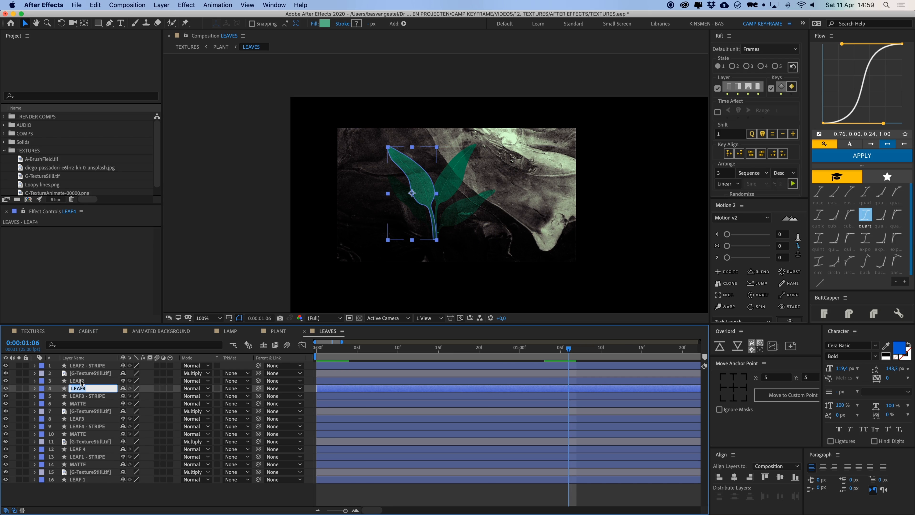
type("MATTE")
key("Return")
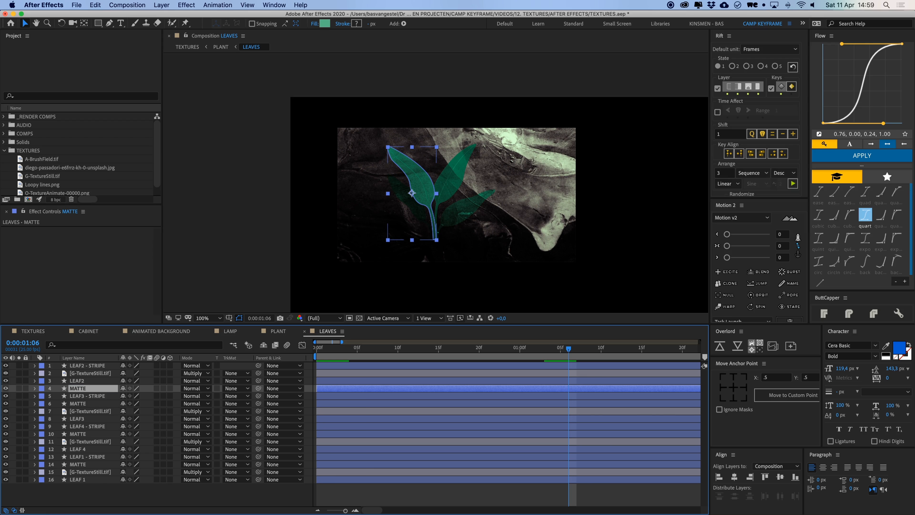
key("ctrl+z")
key("ctrl+z")
key("ctrl+z")
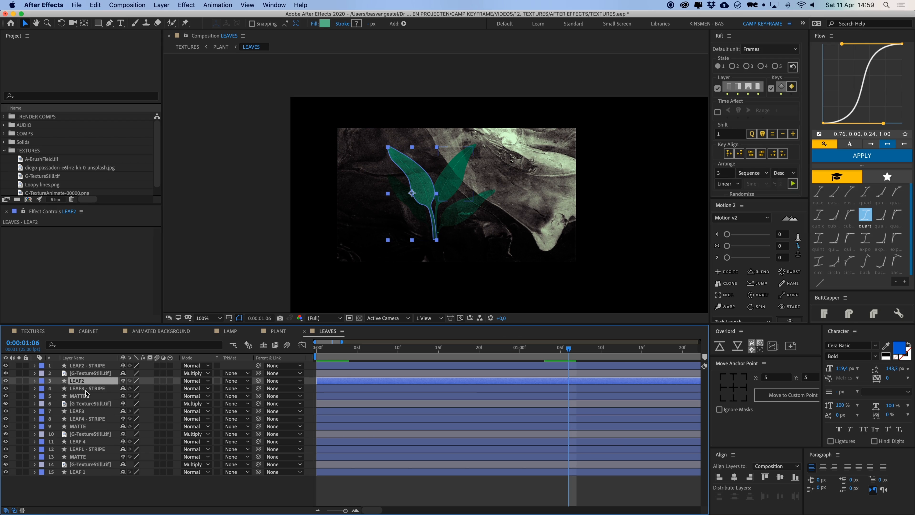
Duplicate LEAF2, place the duplicate directly above its texture layer, and rename it MATTE.
left_click(86, 389)
left_click(85, 412)
left_click(86, 403)
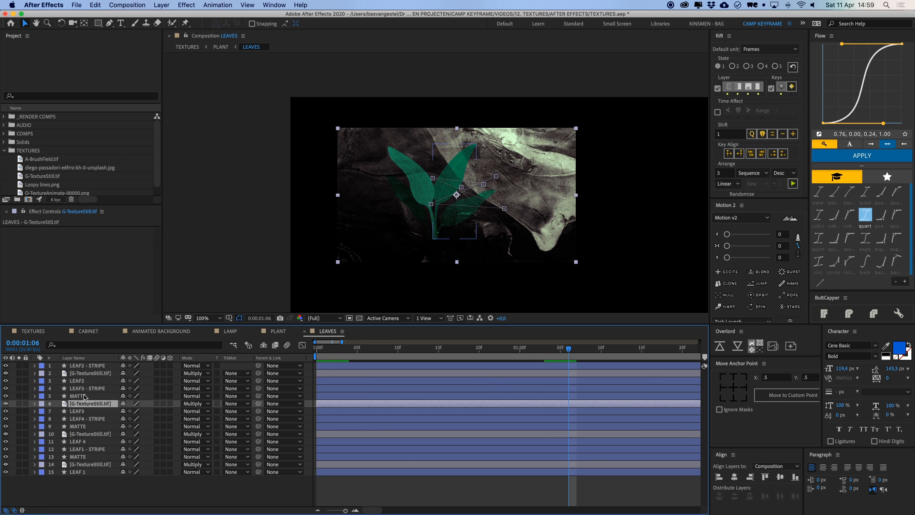
left_click(85, 395)
left_click(86, 389)
left_click(86, 382)
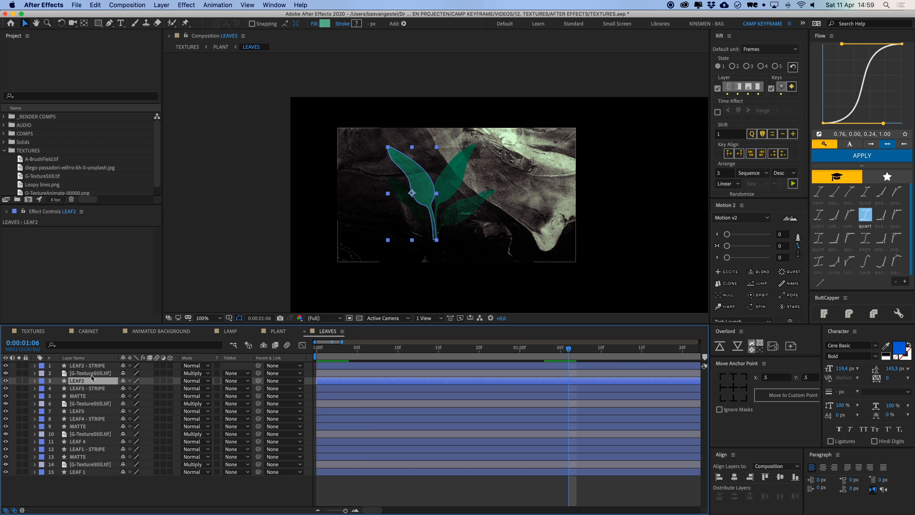
key("super+d")
key("super+bracketright")
key("Return")
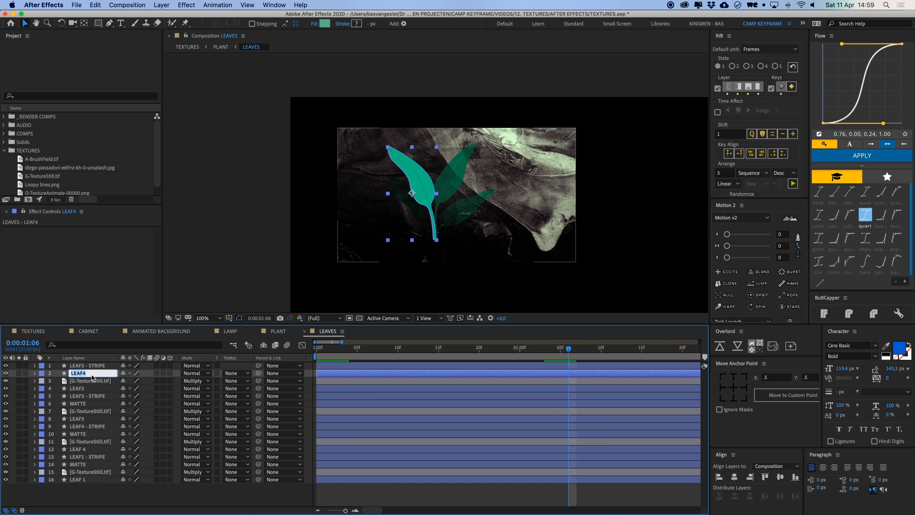
type("MATTE")
key("Return")
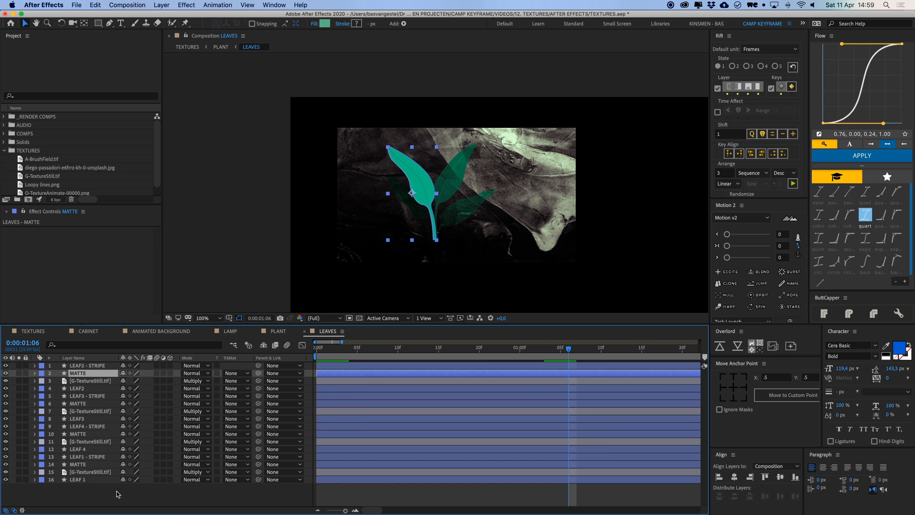
Set the track matte of the texture layers above LEAF 1 and LEAF 4 to Alpha Matte "MATTE".
left_click(104, 471)
left_click(236, 471)
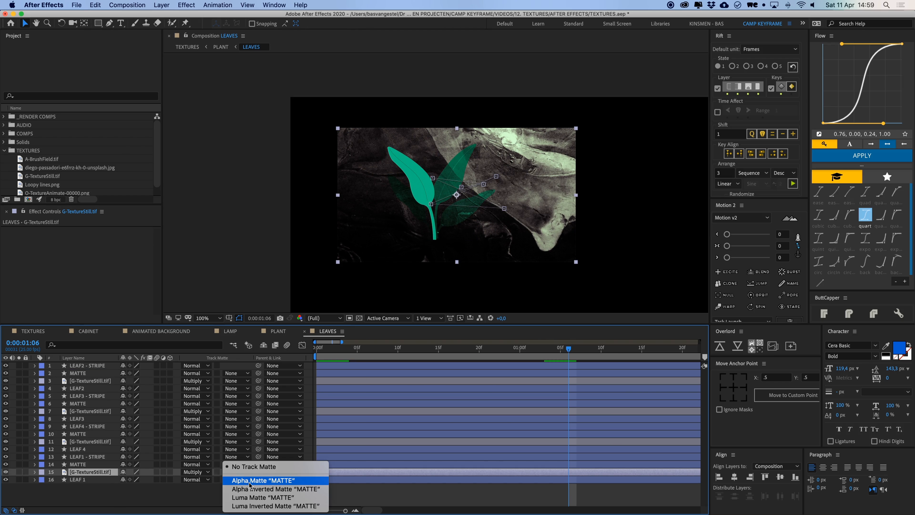
left_click(257, 481)
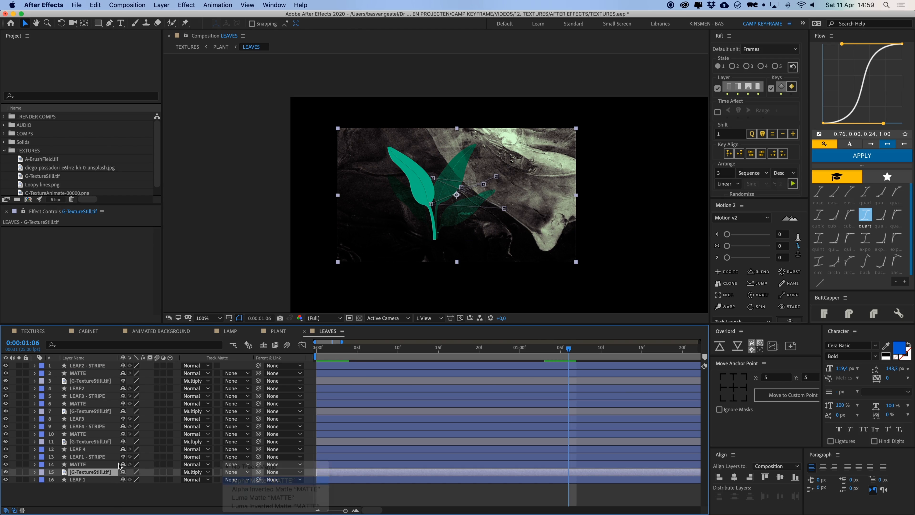
left_click(97, 441)
left_click(235, 442)
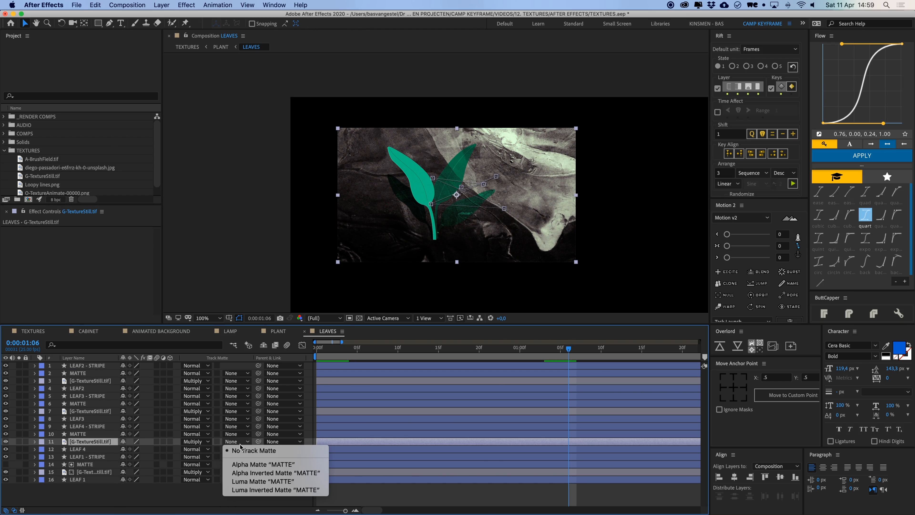
left_click(260, 464)
Set the texture layers above LEAF3 and LEAF2 to Alpha Matte "MATTE" and preview the textured leaves.
left_click(109, 411)
left_click(236, 410)
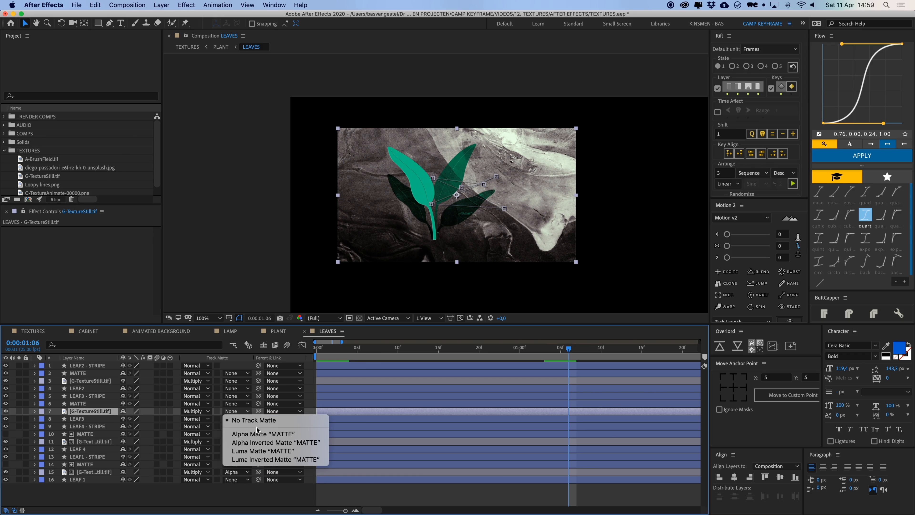
left_click(257, 430)
left_click(98, 381)
left_click(236, 380)
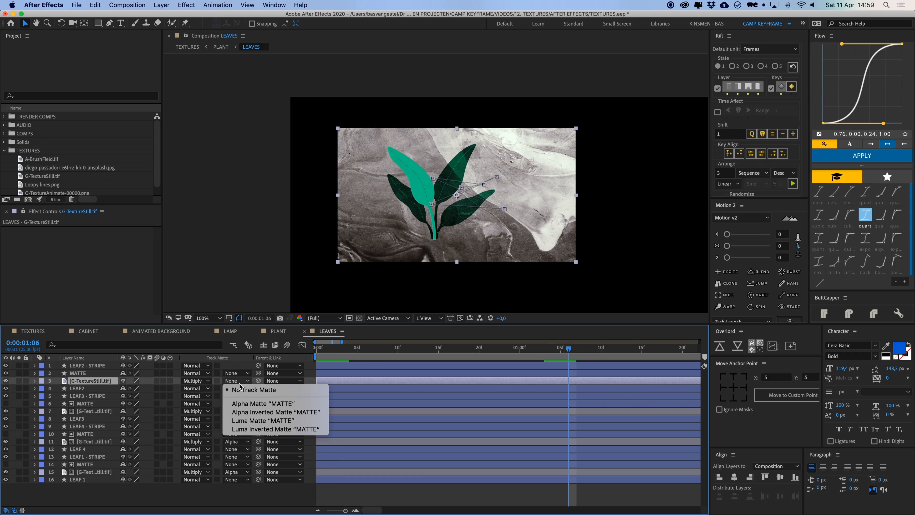
left_click(258, 399)
left_click(470, 502)
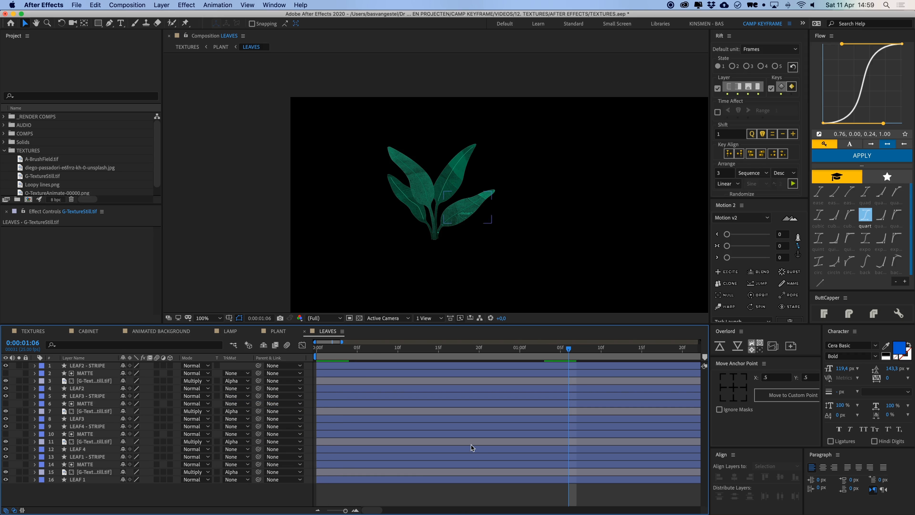
key("space")
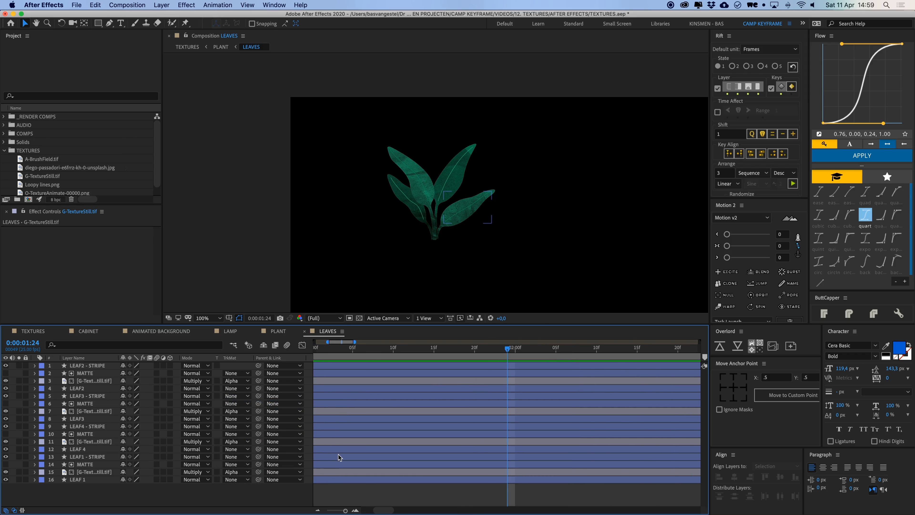
Select all four G-TextureStill.tif layers and reveal their position and rotation keyframes.
left_click(340, 461)
left_click(342, 470)
left_click(333, 441, "super")
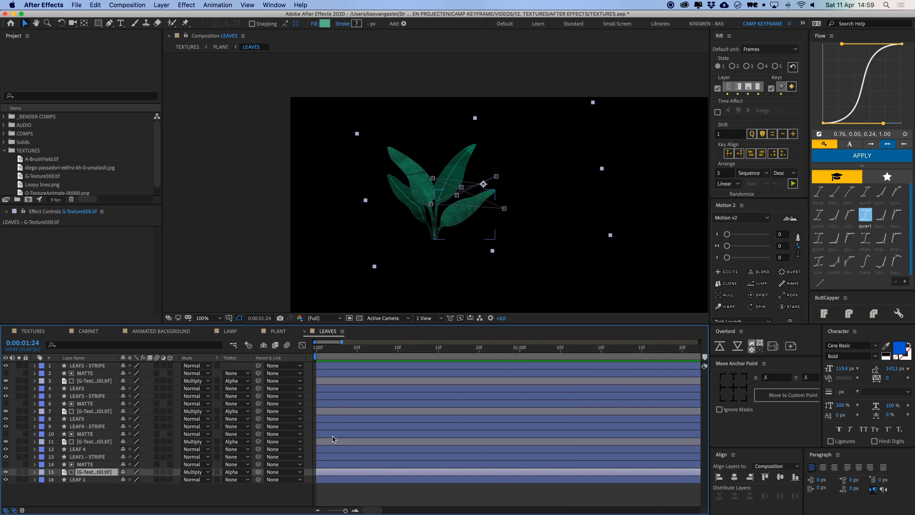
left_click(333, 411, "super")
left_click(333, 381, "super")
key("u")
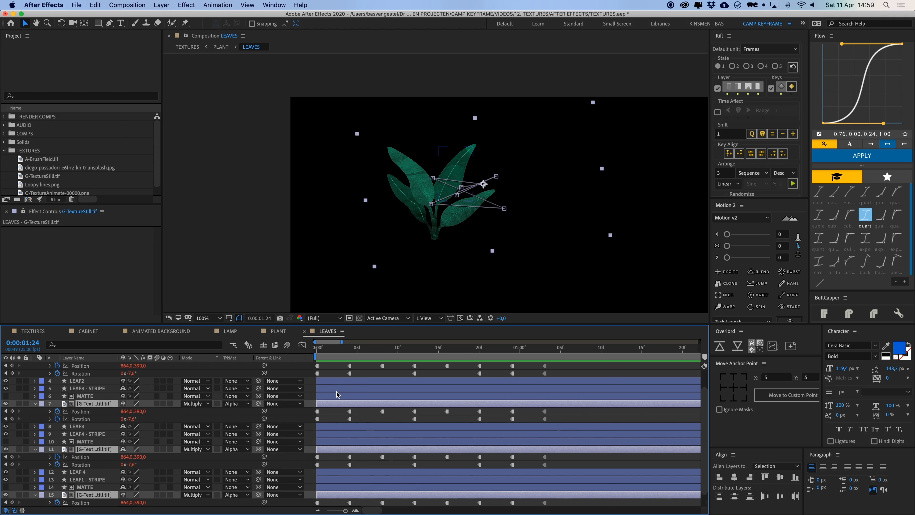
Shift the texture layer above LEAF2 about 4 frames earlier in time.
key("minus")
key("minus")
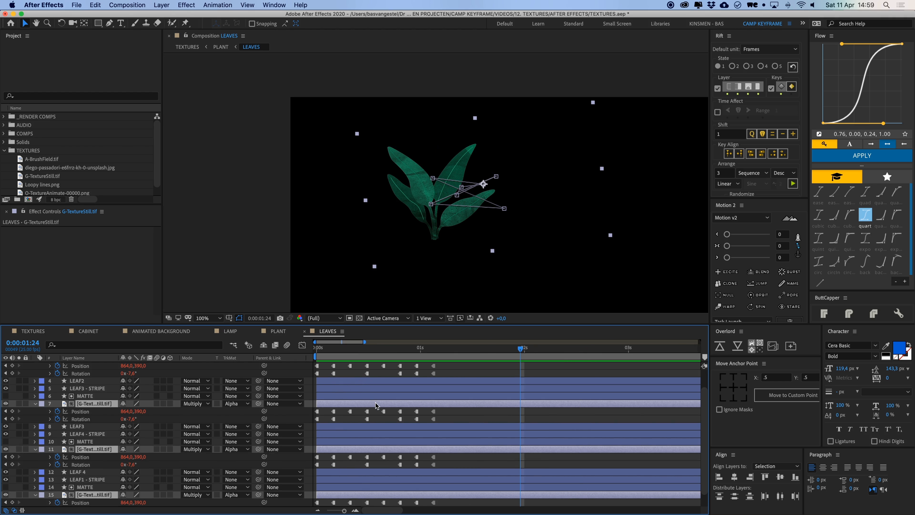
scroll(377, 405, "up", 3)
left_click(360, 394)
left_click(366, 383)
left_click_drag(366, 383, 349, 383)
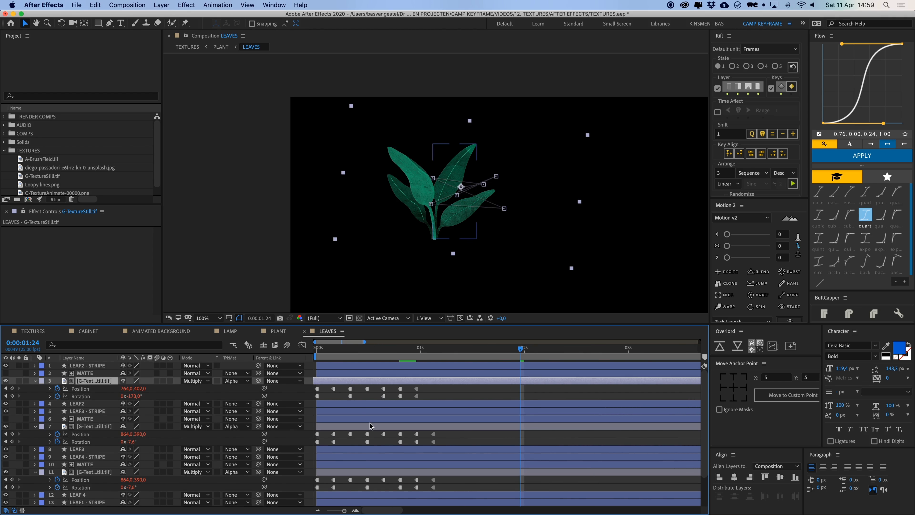
Shift LEAF3's texture layer about 13 frames earlier and LEAF 1's about 6 frames earlier, and preview the staggered motion.
left_click_drag(387, 427, 333, 427)
scroll(361, 432, "down", 3)
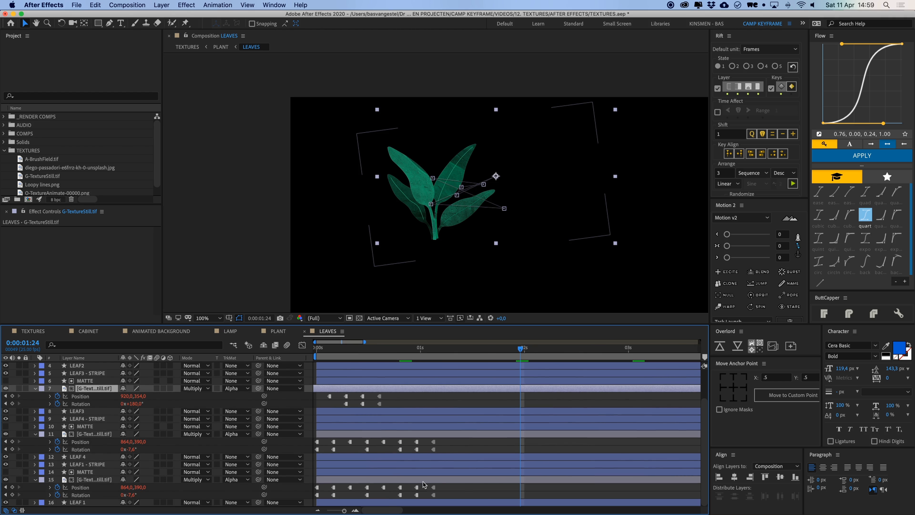
left_click_drag(443, 479, 423, 481)
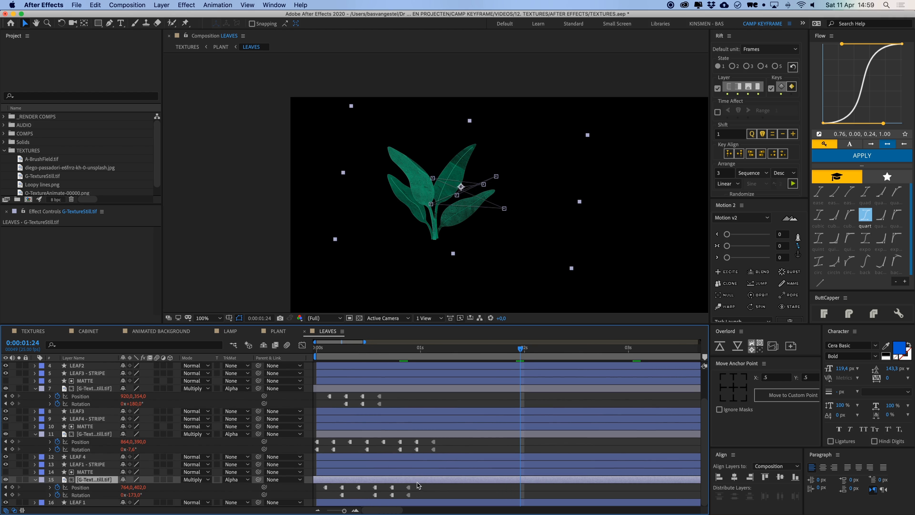
key("space")
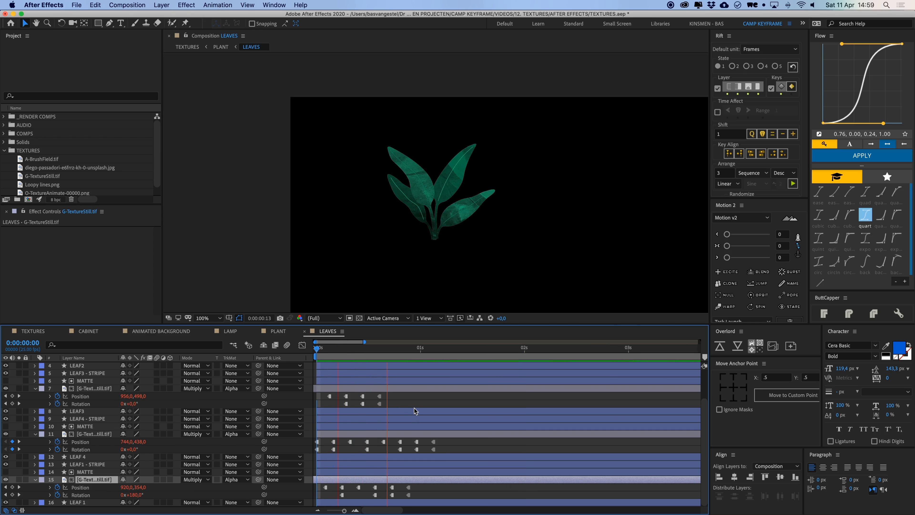
Set the opacity of the texture layer above LEAF 1 to 20% and preview the result.
key("space")
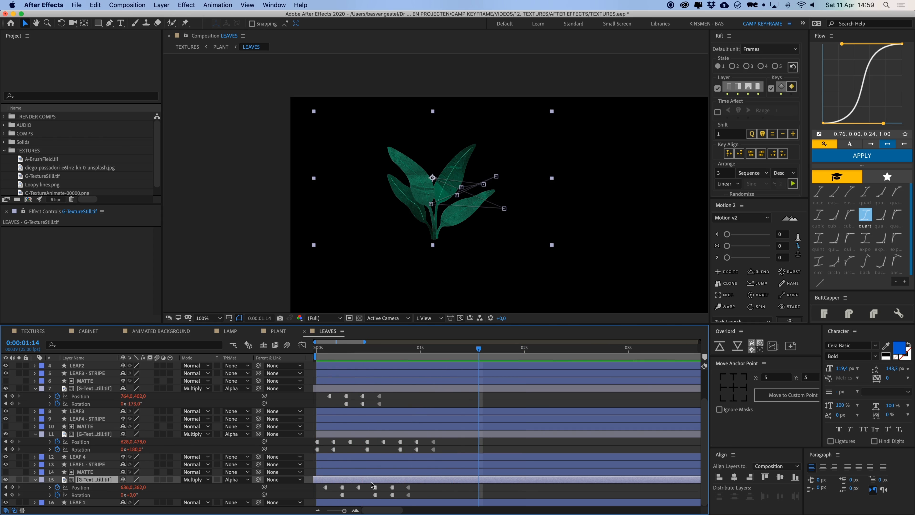
type("t")
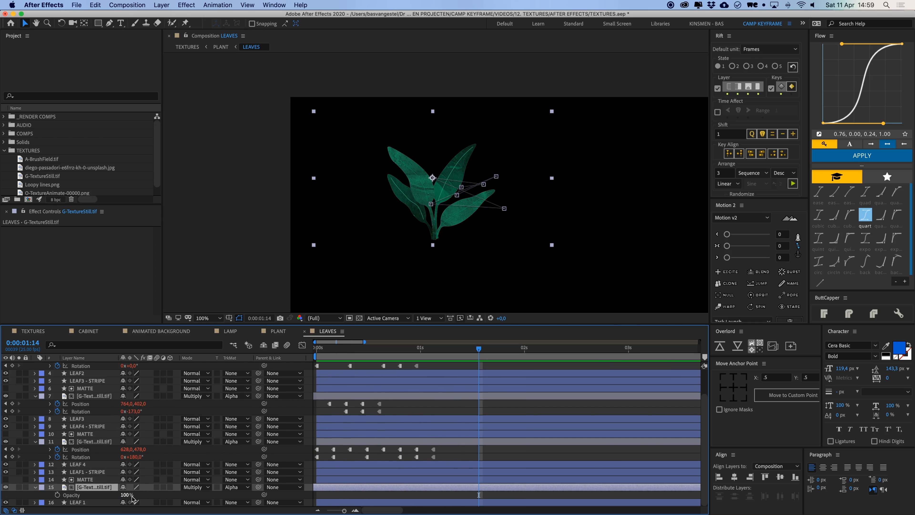
type("10")
key("Return")
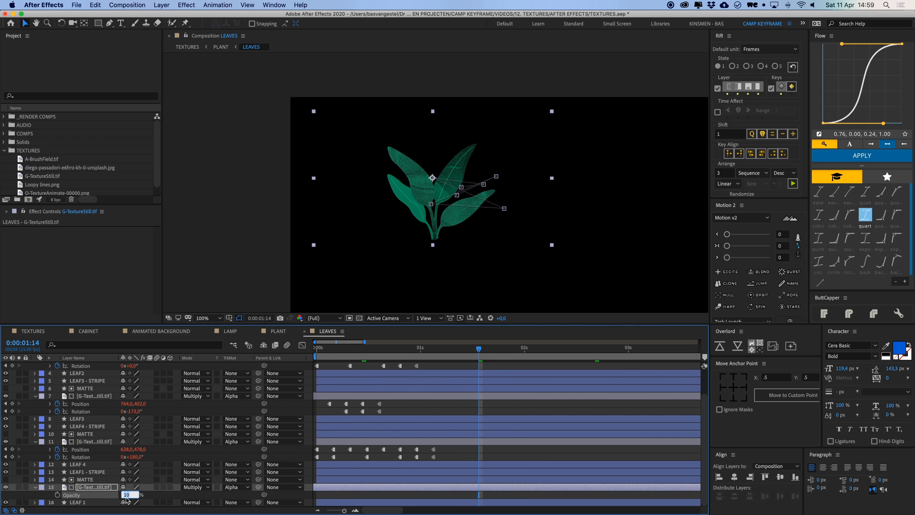
key("space")
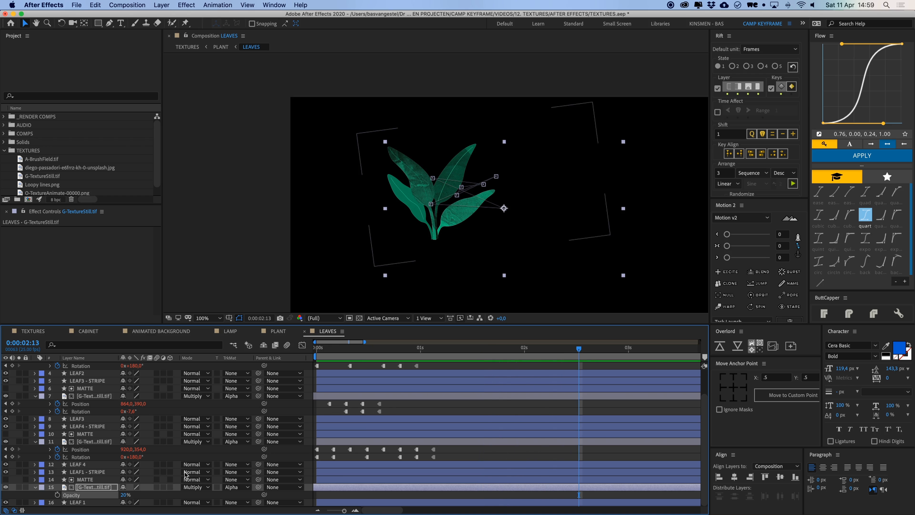
Set the opacity of the three other G-TextureStill.tif layers to 20% and preview the leaves from the start.
left_click(342, 442)
left_click(343, 397, "super")
scroll(344, 394, "up", 4)
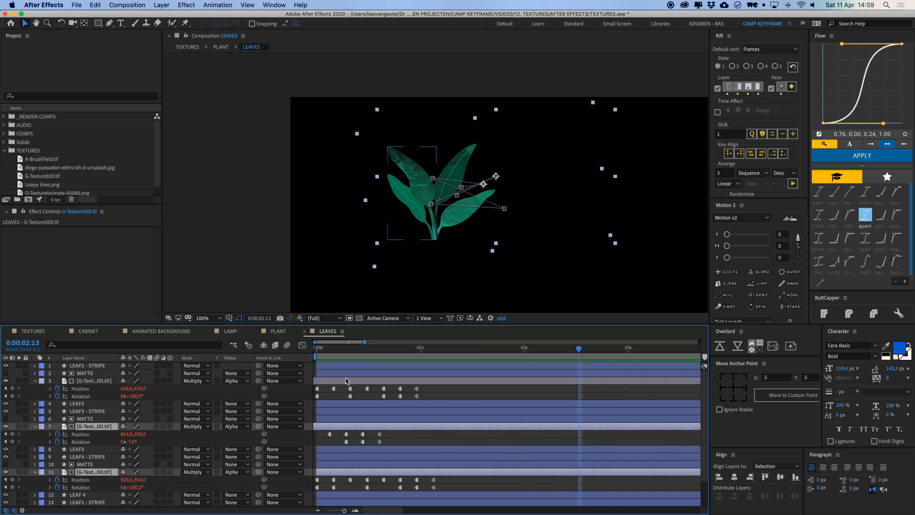
left_click(345, 382, "super")
key("t")
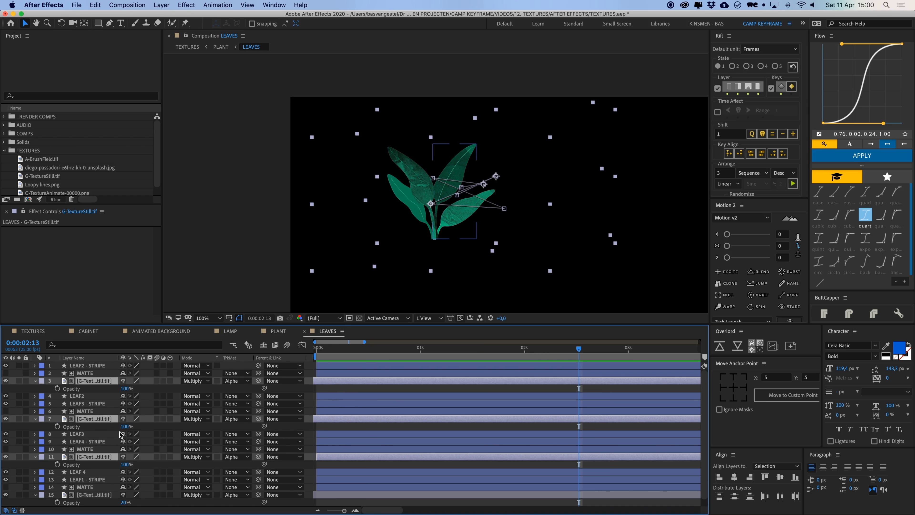
key("Return")
left_click_drag(326, 348, 315, 348)
key("period")
key("space")
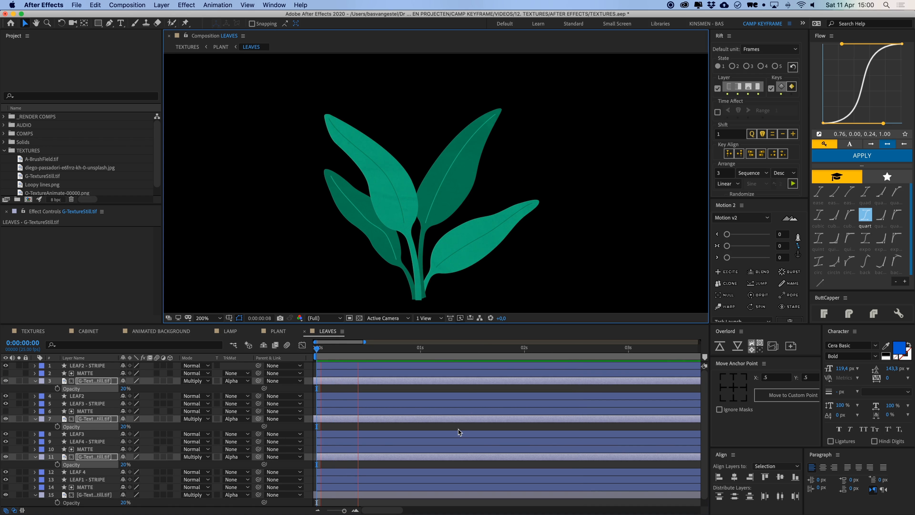
key("space")
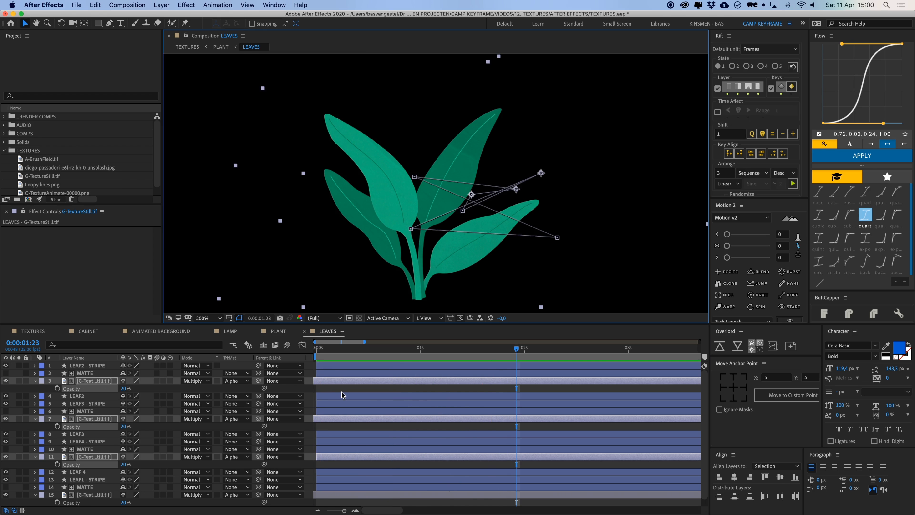
Set the opacity of the texture layers above LEAF2 and LEAF 4 to 30% and preview the change.
left_click(341, 391)
type("30")
key("Return")
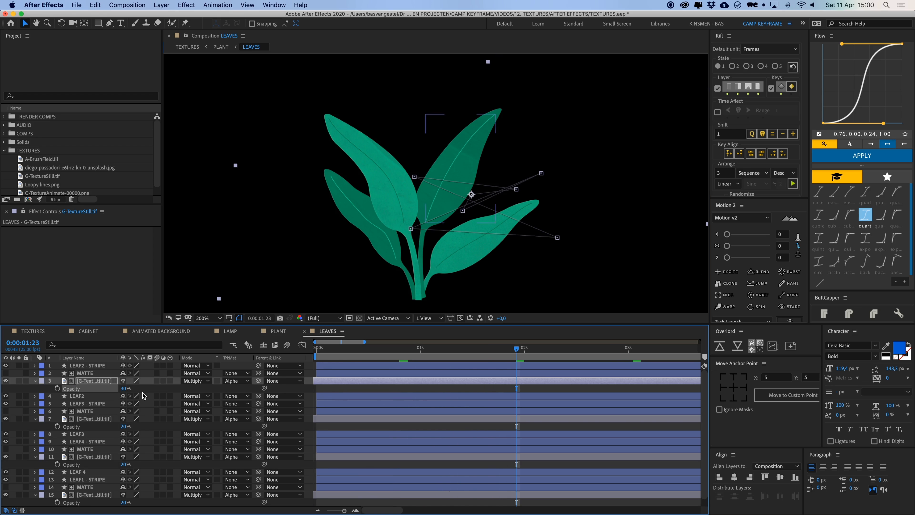
key("space")
key("space")
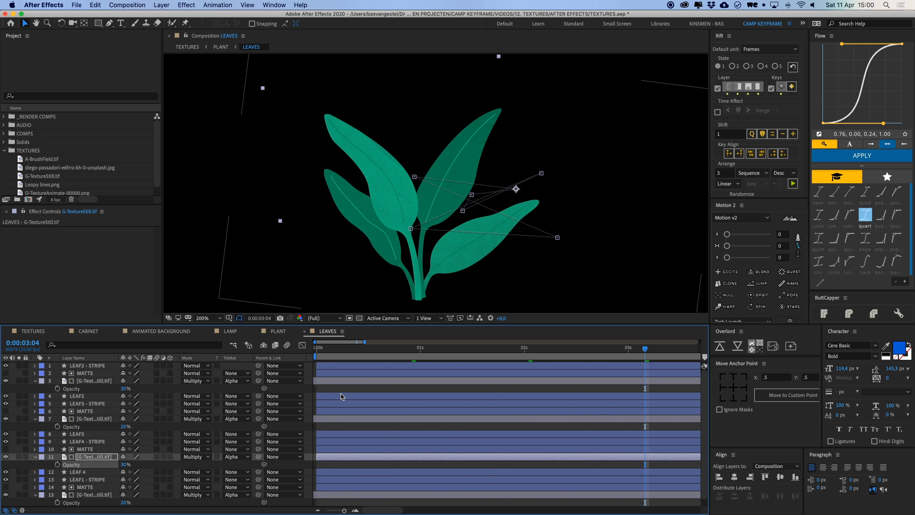
Preview the textured plant within the full room scene in the TEXTURES composition.
left_click(42, 331)
left_click(466, 435)
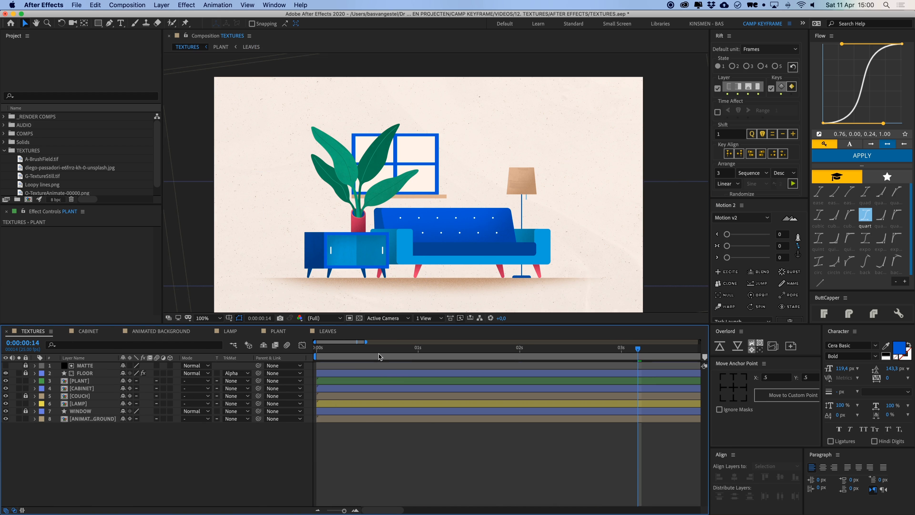
key("space")
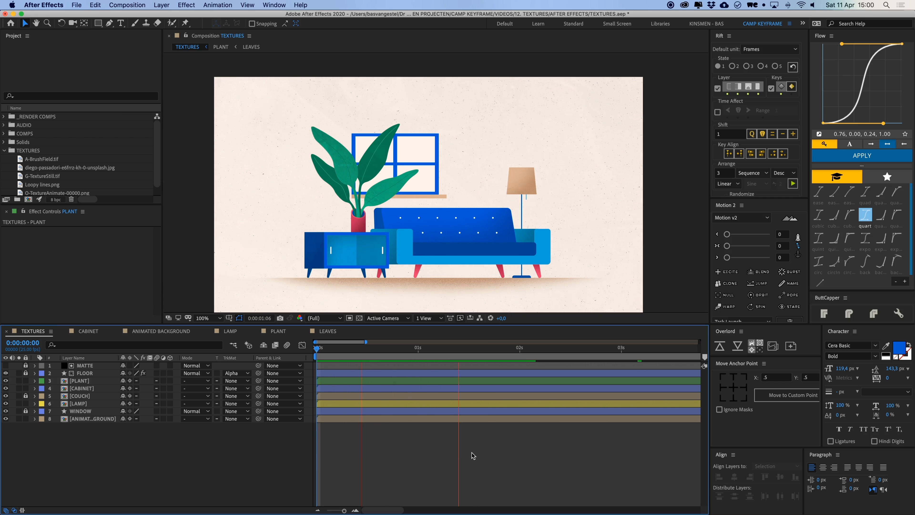
key("space")
left_click_drag(532, 262, 525, 255)
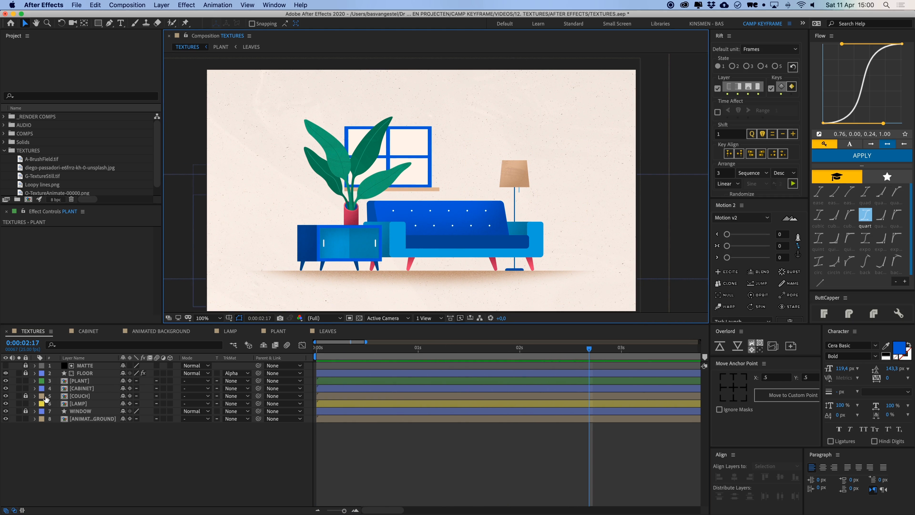
Add Loopy lines.png above the layers of the COUCH composition and scale it down to a small patch on the backrest.
double_click(97, 396)
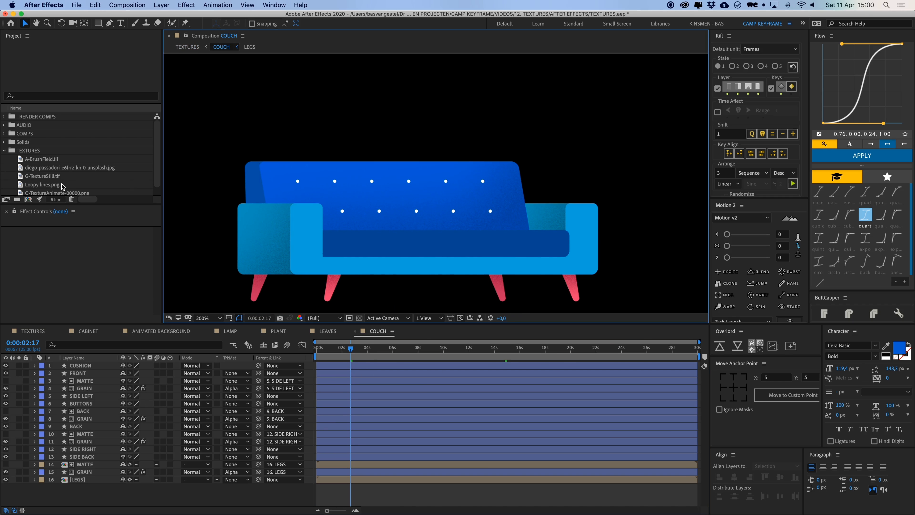
left_click_drag(63, 186, 373, 184)
key("comma")
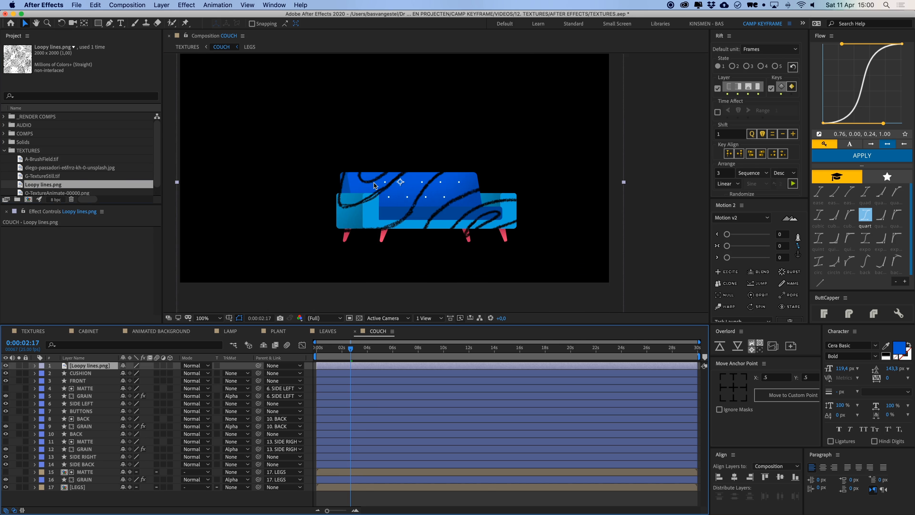
key("comma")
left_click_drag(529, 294, 446, 215)
key("period")
left_click_drag(491, 249, 438, 207)
key("period")
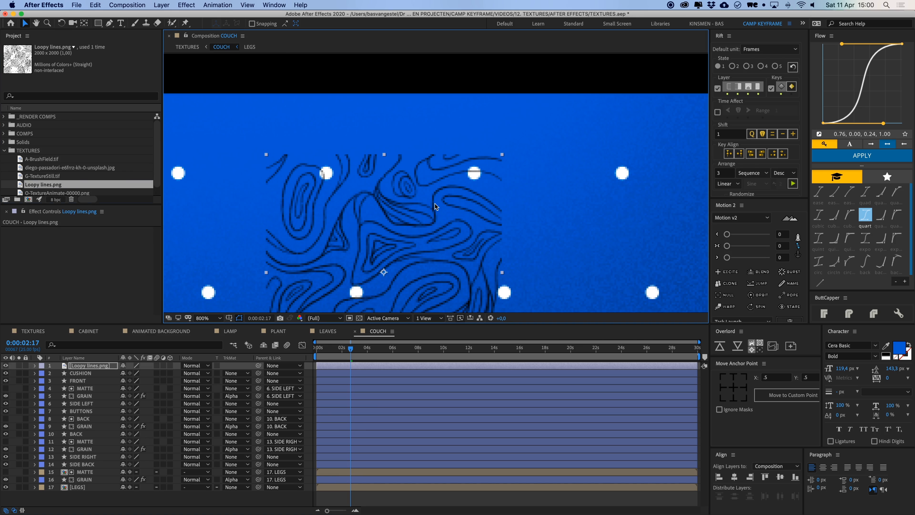
key("comma")
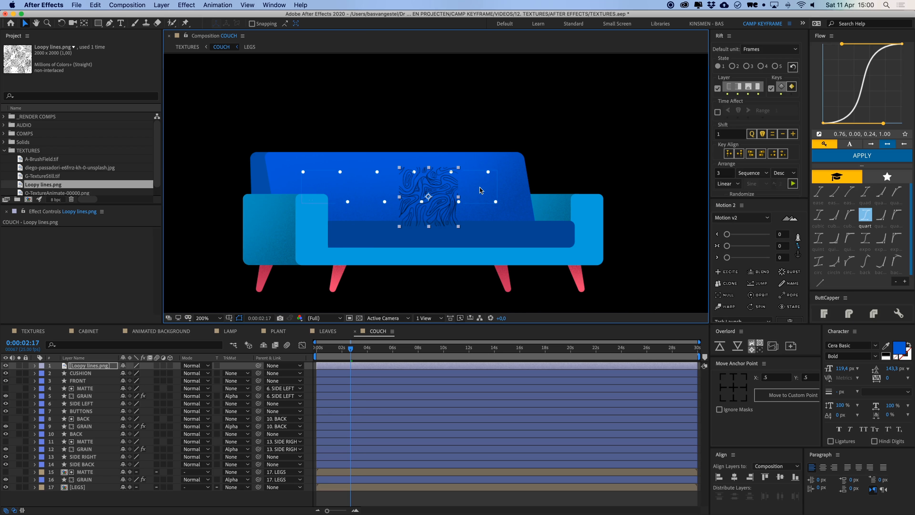
left_click_drag(448, 200, 444, 196)
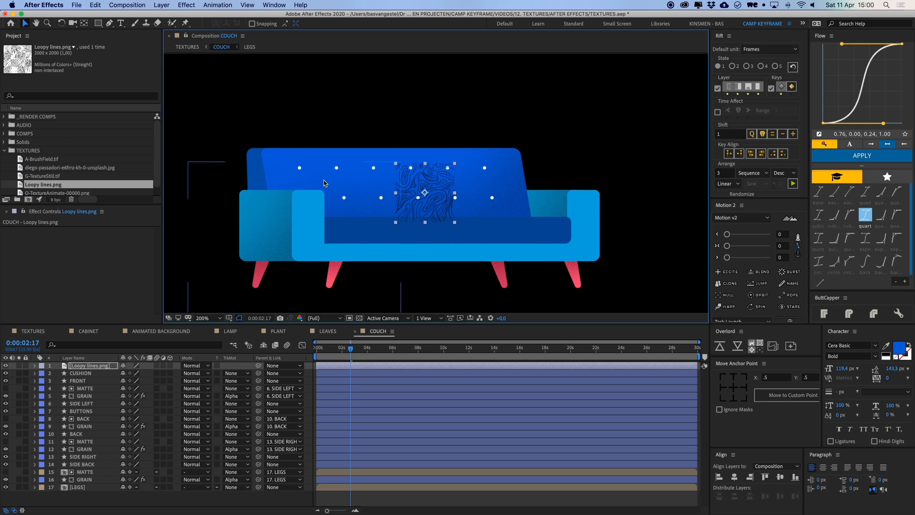
Enlarge the Loopy lines texture and move it so that it covers most of the couch.
key("comma")
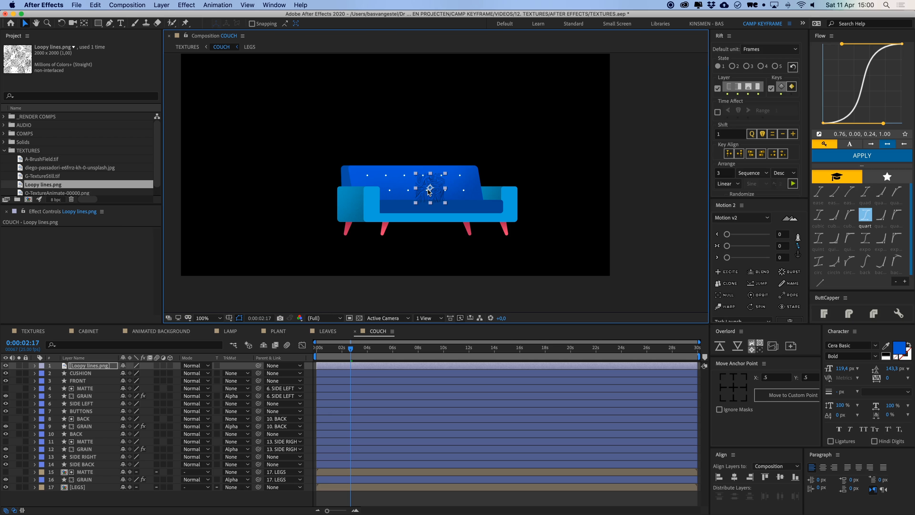
left_click_drag(446, 205, 525, 274)
left_click_drag(474, 211, 472, 189)
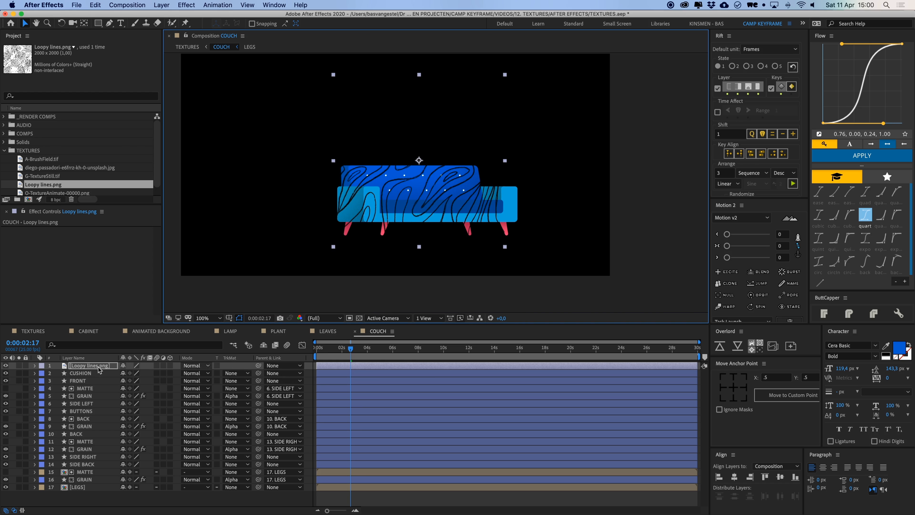
Start position and rotation keyframes on the Loopy lines.png layer at frame 0.
left_click_drag(335, 356, 309, 358)
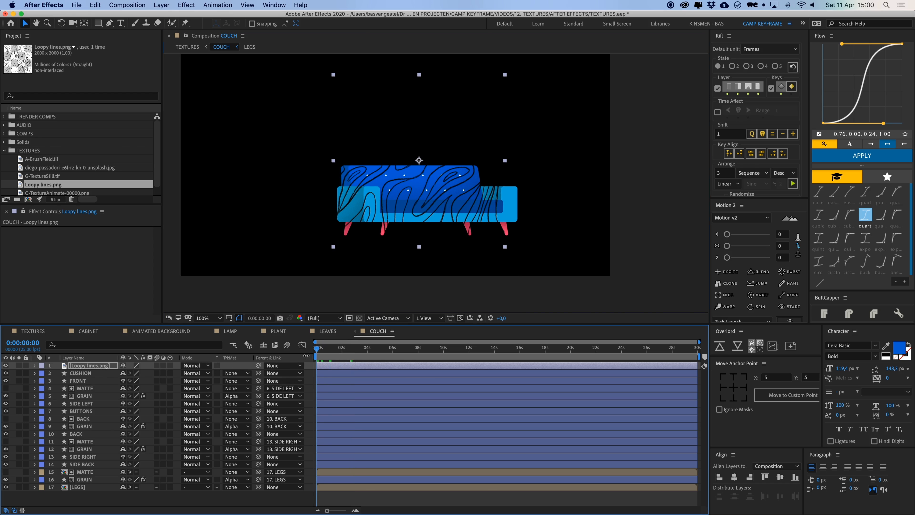
key("p")
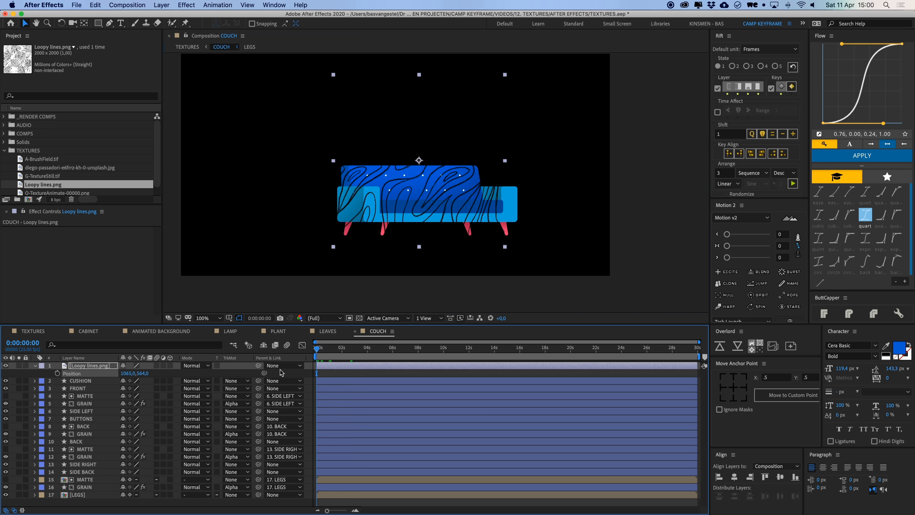
key("shift+r")
left_click(57, 373)
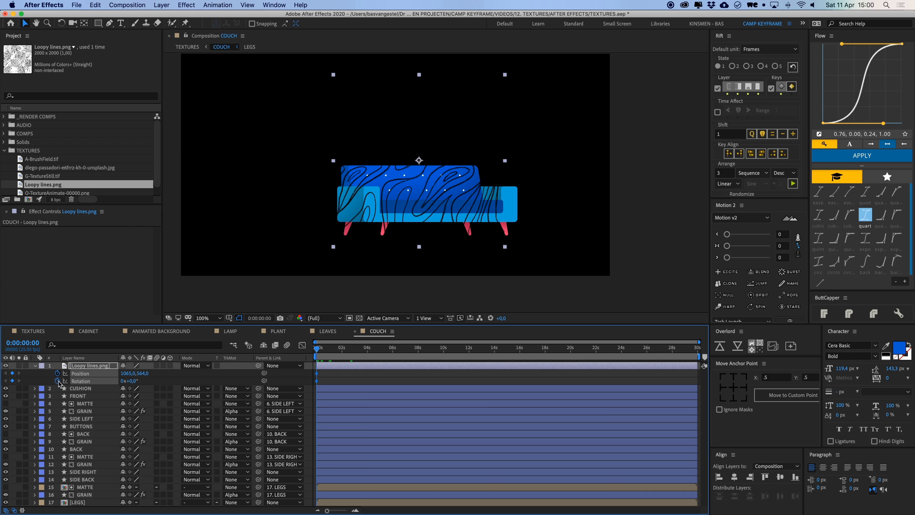
Keyframe a new rotation for the Loopy lines texture at frame 4 and move it to 1087, 418.
left_click(355, 510)
scroll(443, 180, "up", 2)
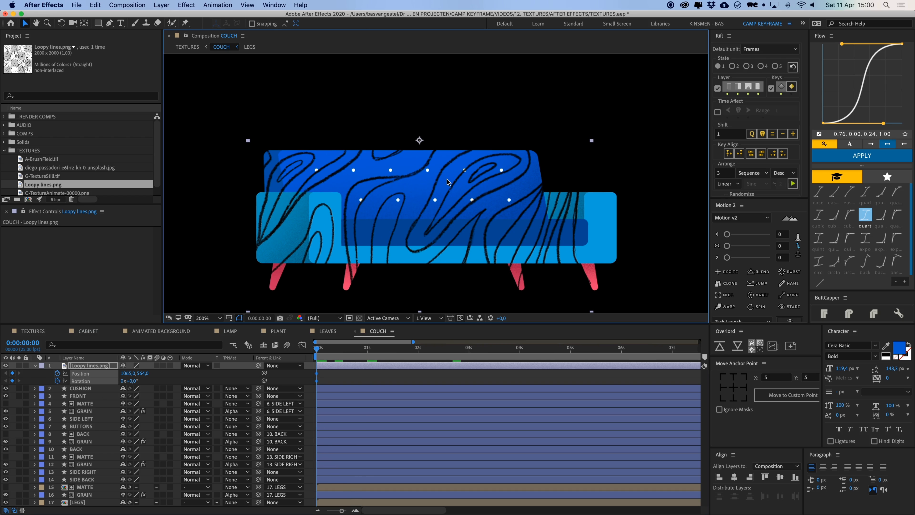
key("w")
left_click_drag(571, 212, 356, 305)
key("v")
left_click_drag(402, 227, 280, 113)
At frame 8, rotate the Loopy lines texture to 180° and shift it to a new position over the couch.
key("space")
key("space")
key("w")
key("F2")
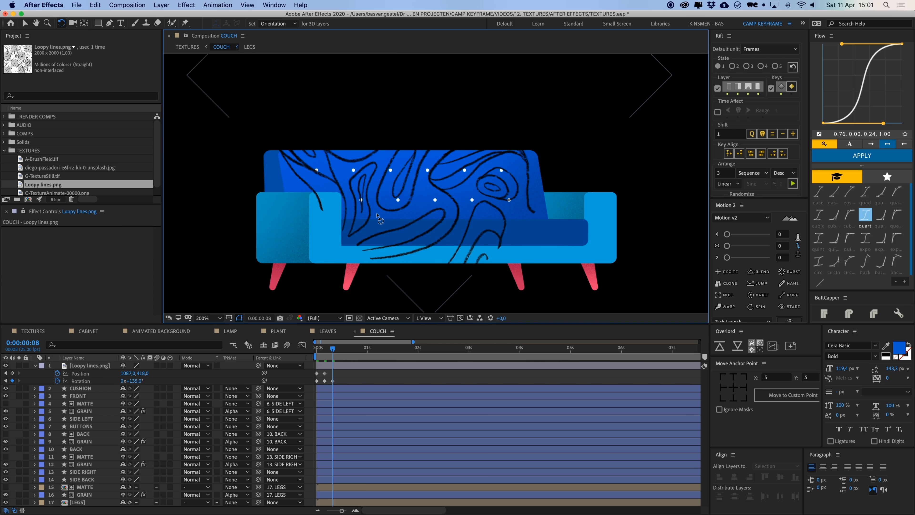
left_click_drag(395, 212, 337, 210)
key("v")
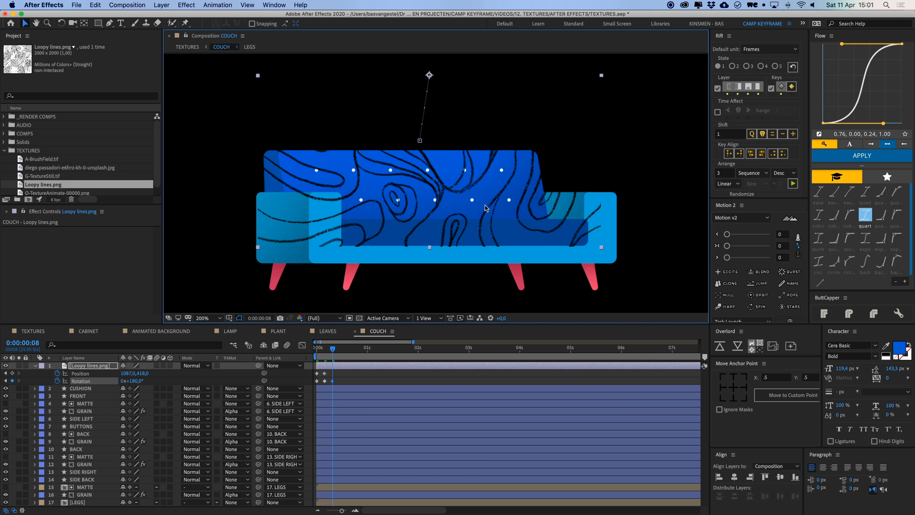
left_click_drag(493, 80, 470, 140)
At frame 12, keyframe the Loopy lines texture's position at 1083, 471.
key("Page_Down")
key("Page_Down")
key("Page_Down")
key("Page_Down")
key("comma")
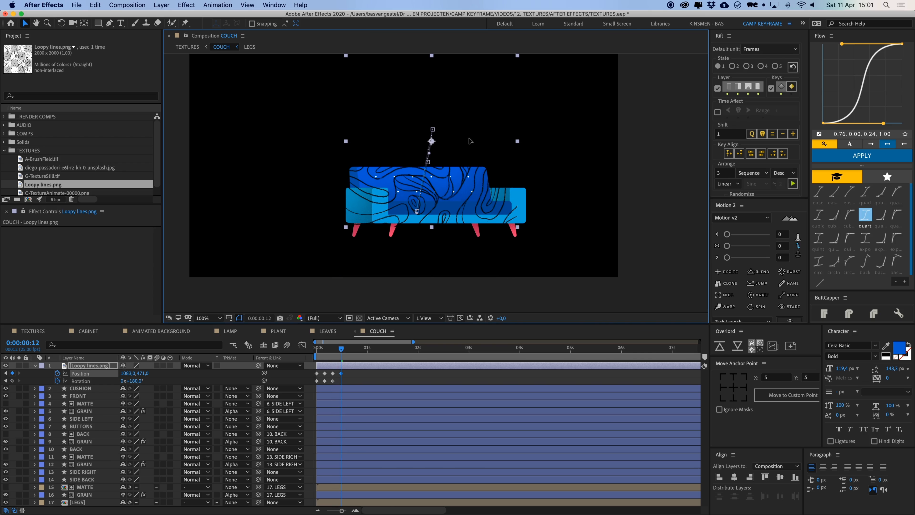
At frame 16, rotate the Loopy lines texture to 270° and move it lower over the couch.
key("Page_Down")
key("Page_Down")
key("Page_Down")
key("Page_Down")
key("w")
left_click_drag(471, 180, 369, 213)
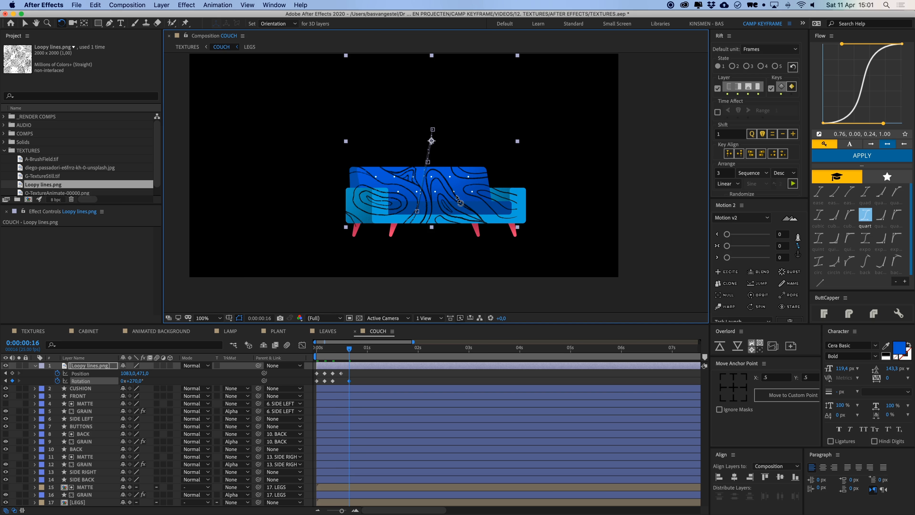
key("v")
left_click_drag(459, 191, 421, 288)
At frame 20, keyframe another rotation and position for the Loopy lines texture.
key("Page_Down")
key("Page_Down")
key("Page_Down")
key("Page_Down")
key("w")
key("v")
left_click_drag(460, 164, 507, 125)
At frame 24, rotate the Loopy lines texture to 210.1° and move it to 1085, 631.
key("Page_Down")
key("Page_Down")
key("Page_Down")
key("Page_Down")
key("w")
key("v")
left_click_drag(456, 197, 463, 157)
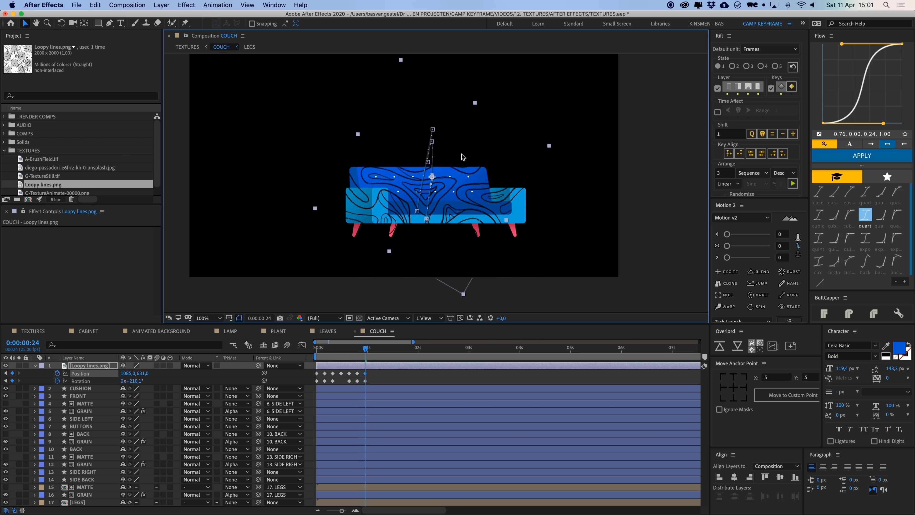
Convert all position and rotation keyframes of Loopy lines.png to hold keyframes and return to the start.
left_click_drag(374, 372, 308, 386)
right_click(317, 374)
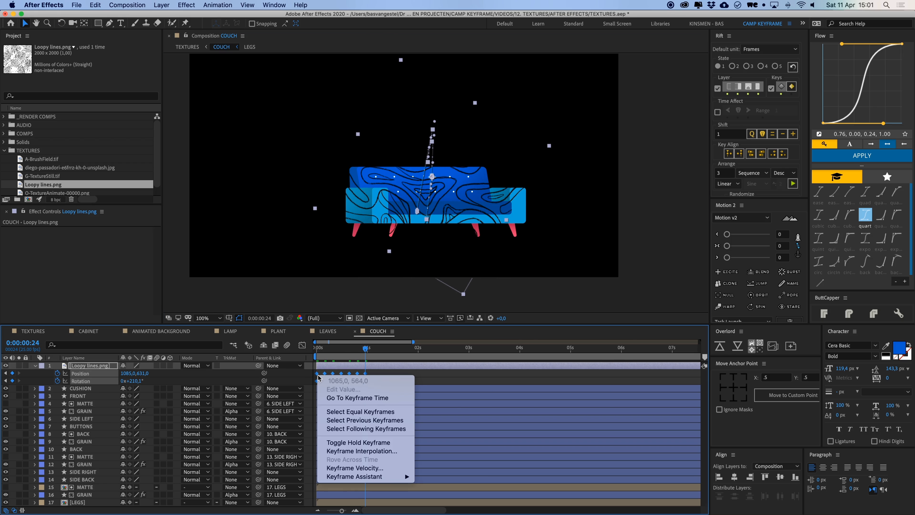
left_click(358, 443)
key("Home")
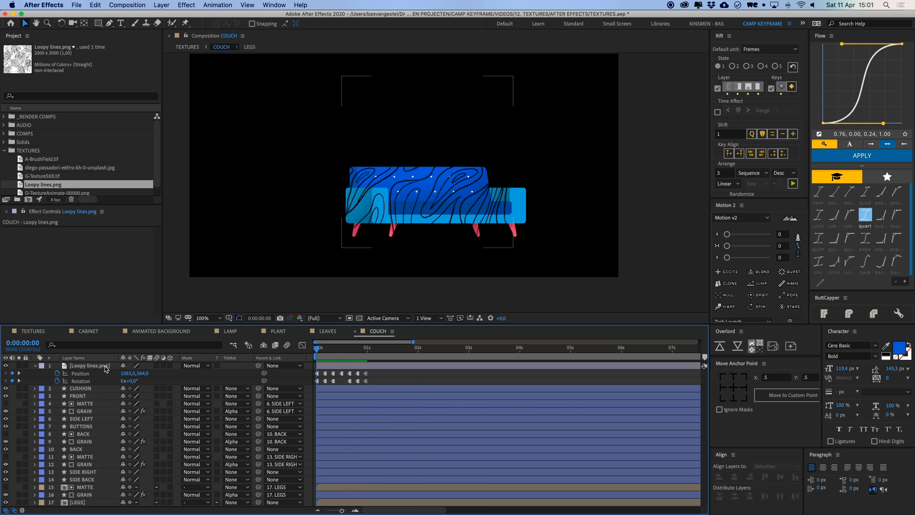
Add a loopOut() expression to the position of Loopy lines.png.
left_click(58, 373, "alt")
type("loop")
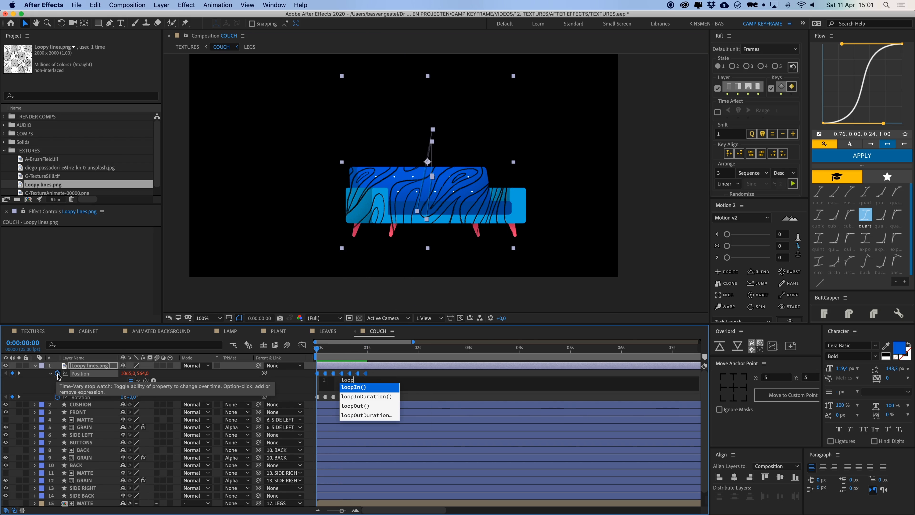
key("Down")
key("Down")
key("Return")
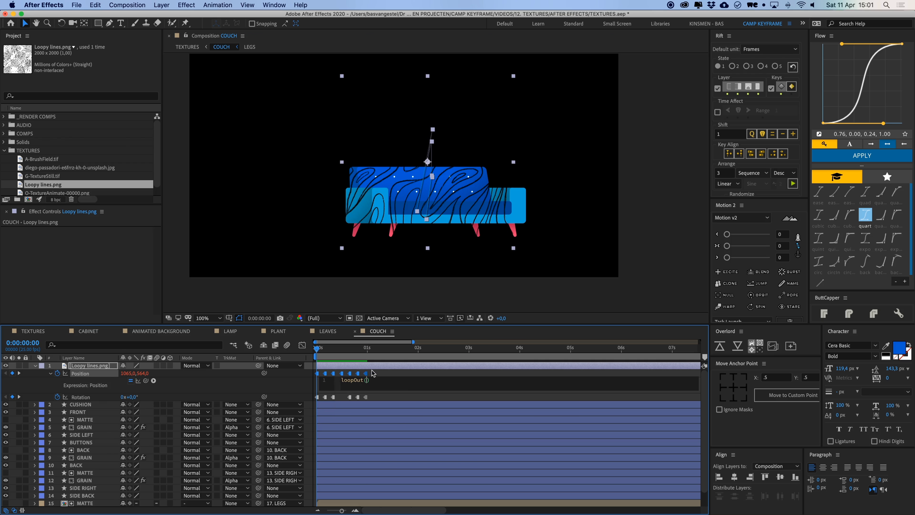
left_click(288, 379)
Add a loopOut() expression to the rotation of Loopy lines.png and preview the looping texture.
left_click(59, 397, "alt")
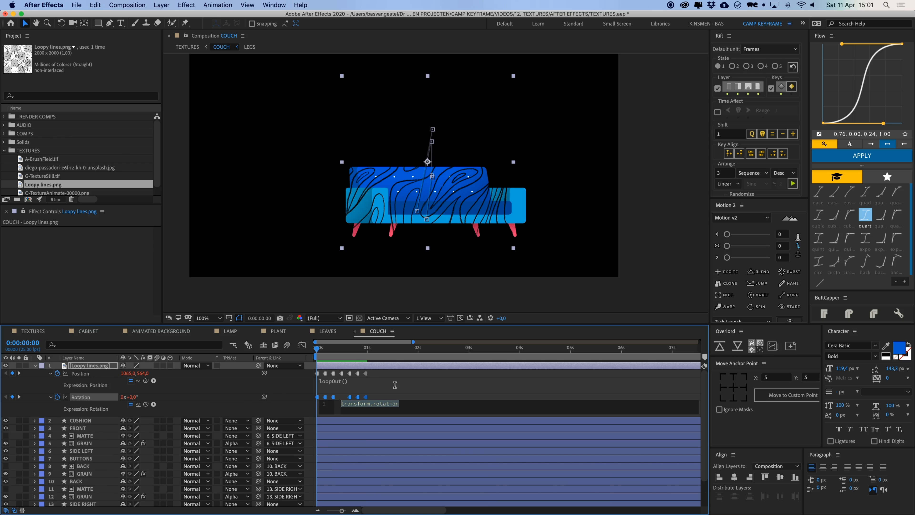
type("loopOut()")
left_click(382, 374)
key("space")
key("space")
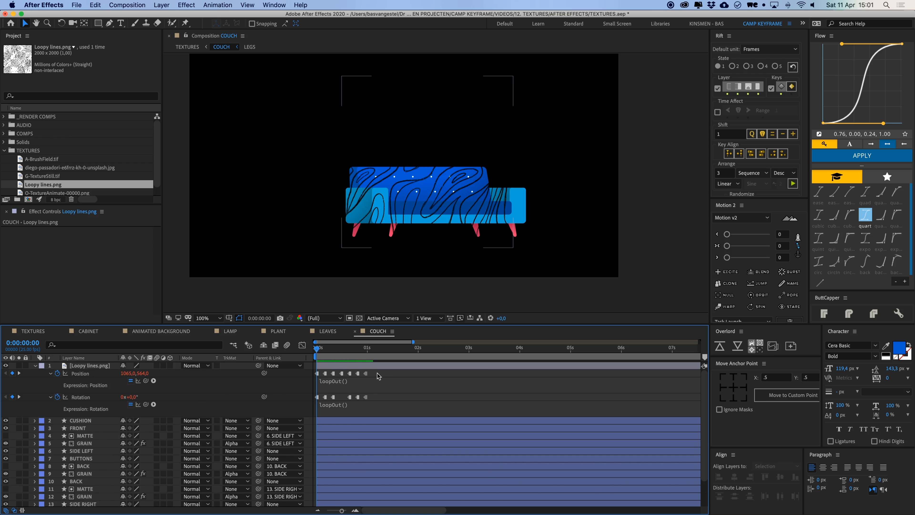
Copy the first position keyframe of Loopy lines.png and paste it at 0:00:01:03, four frames after the last keyframe.
left_click_drag(378, 375, 316, 407)
left_click(390, 379)
left_click(368, 354)
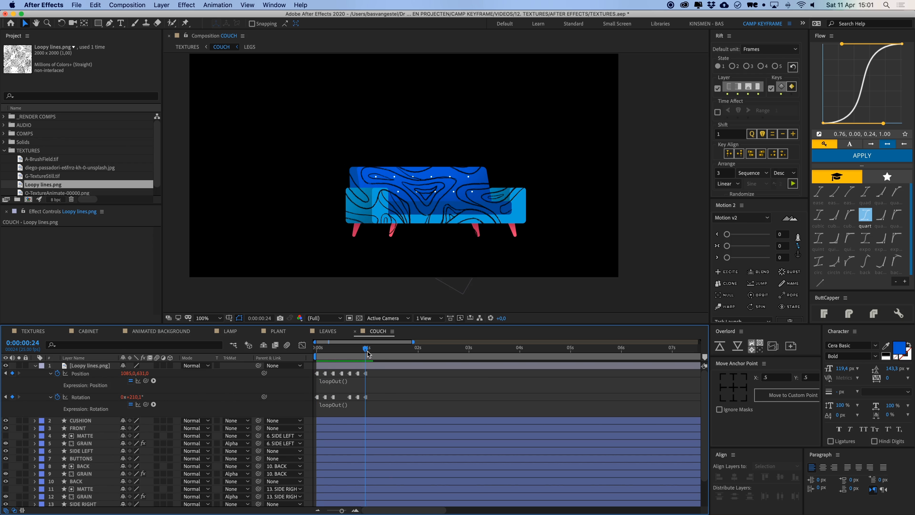
key("super+Right")
key("super+Right")
key("super+Right")
key("super+Right")
left_click(317, 373)
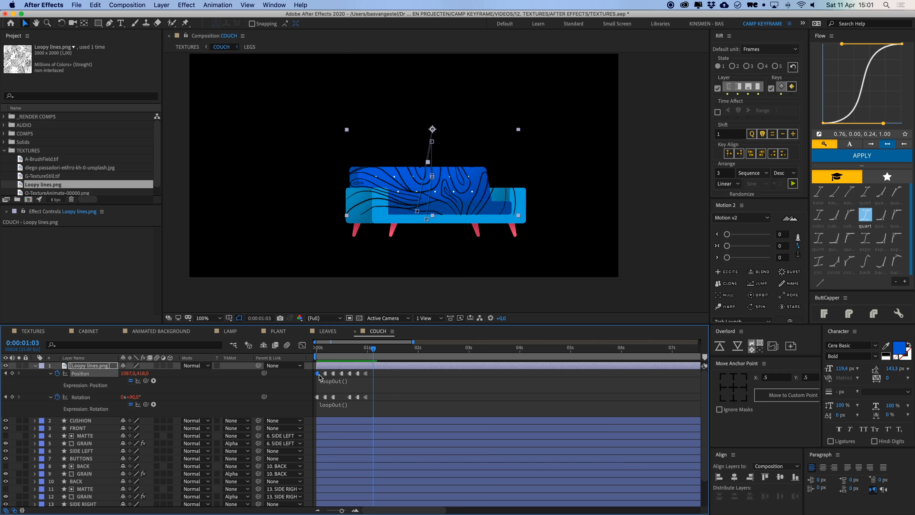
key("super+c")
key("super+v")
Copy the first rotation keyframe of Loopy lines.png and paste it at 0:00:01:03.
left_click(317, 396)
key("super+c")
key("super+v")
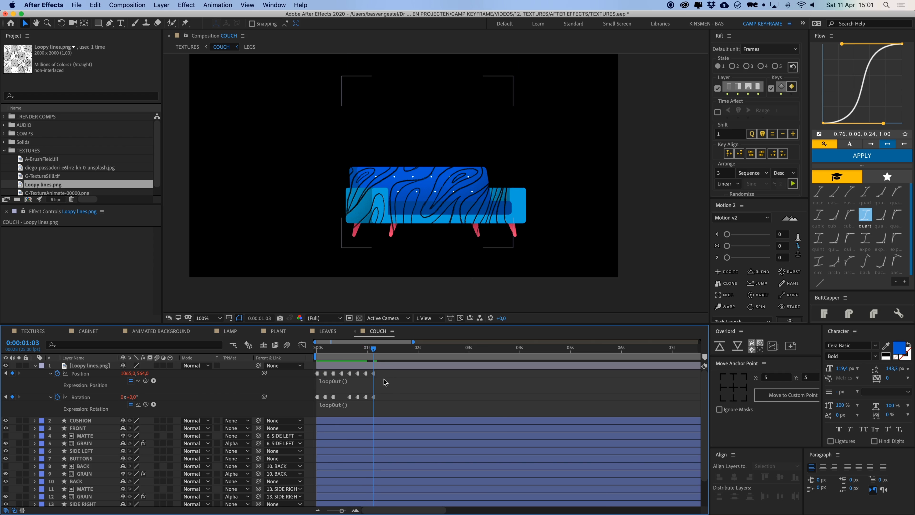
Try moving all position and rotation keyframes of Loopy lines.png later in time and preview the result.
left_click_drag(385, 373, 325, 399)
left_click_drag(373, 350, 426, 360)
key("space")
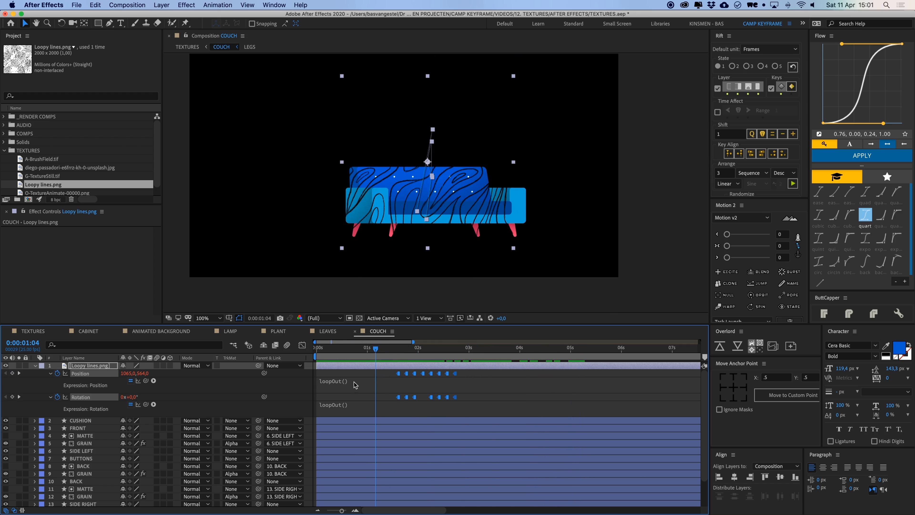
Try replacing the position and rotation expressions of Loopy lines.png with loopIn() and preview the animation.
left_click(367, 381)
type("loop")
left_click(368, 386)
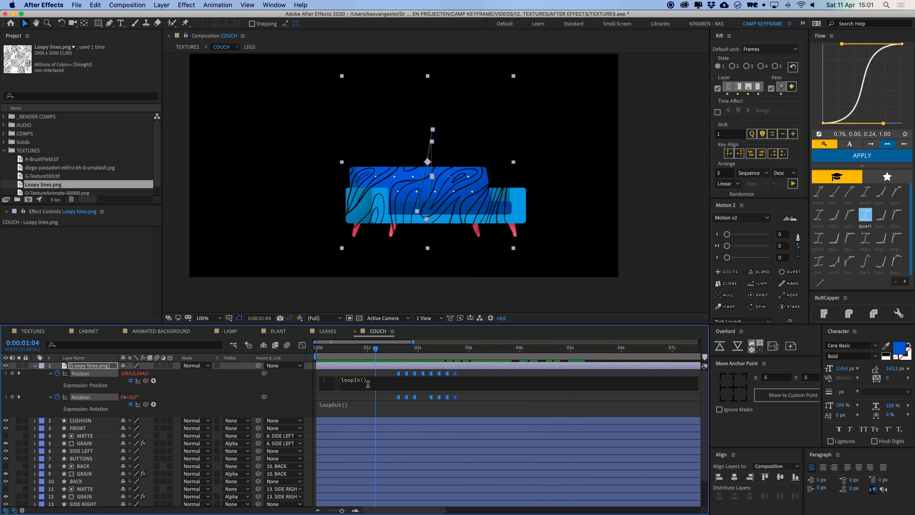
left_click(345, 405)
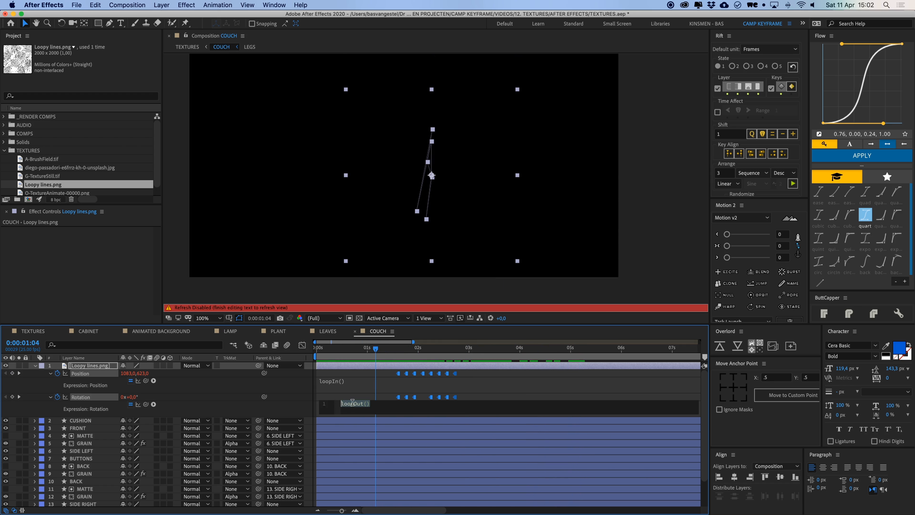
key("super+v")
left_click(364, 380)
left_click_drag(378, 350, 316, 361)
key("space")
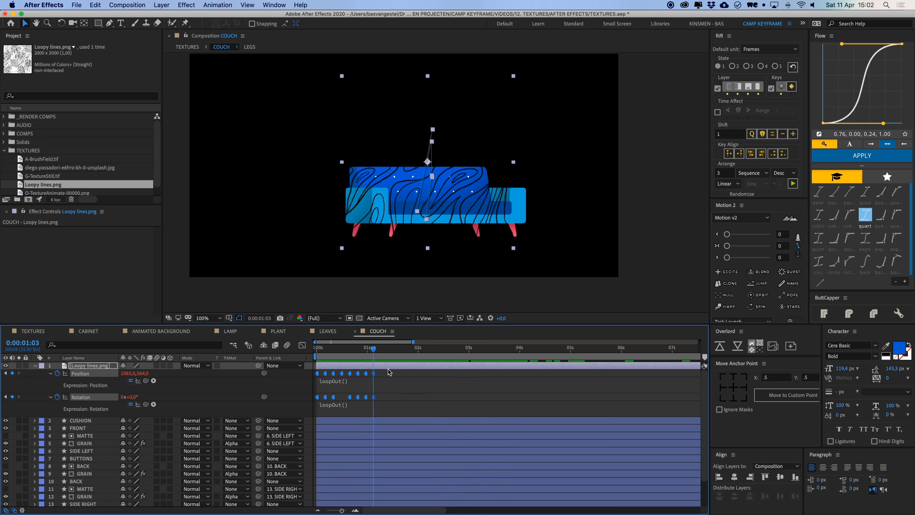
Preview the loop, and set the Loopy lines.png layer to Multiply blending with 34% opacity.
left_click(393, 373)
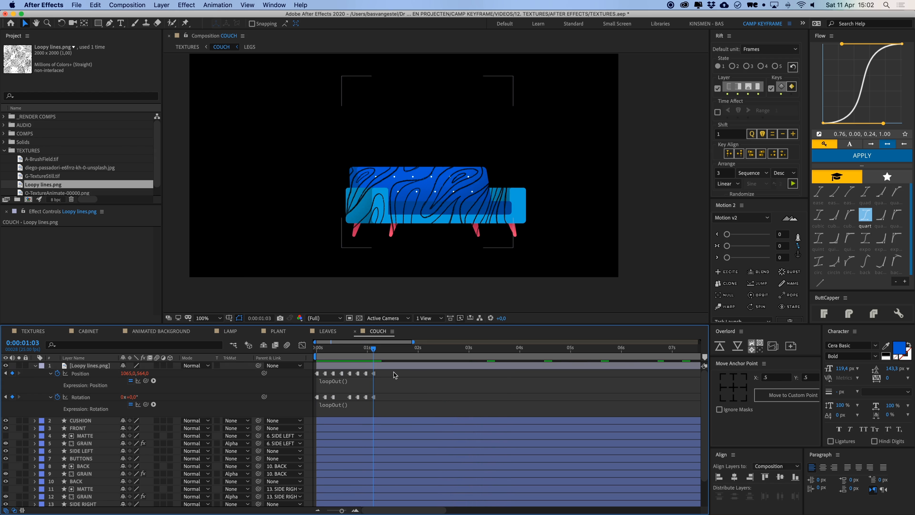
left_click_drag(373, 350, 333, 368)
key("space")
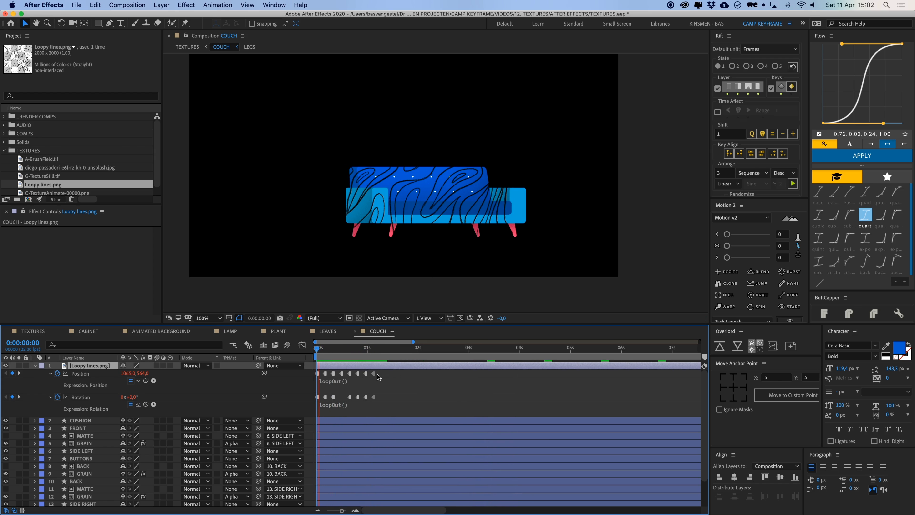
left_click(195, 365)
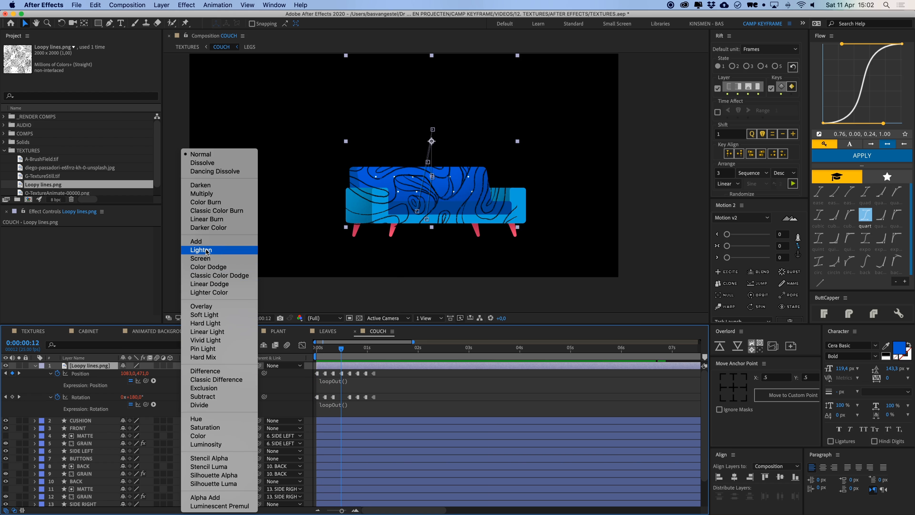
left_click(202, 193)
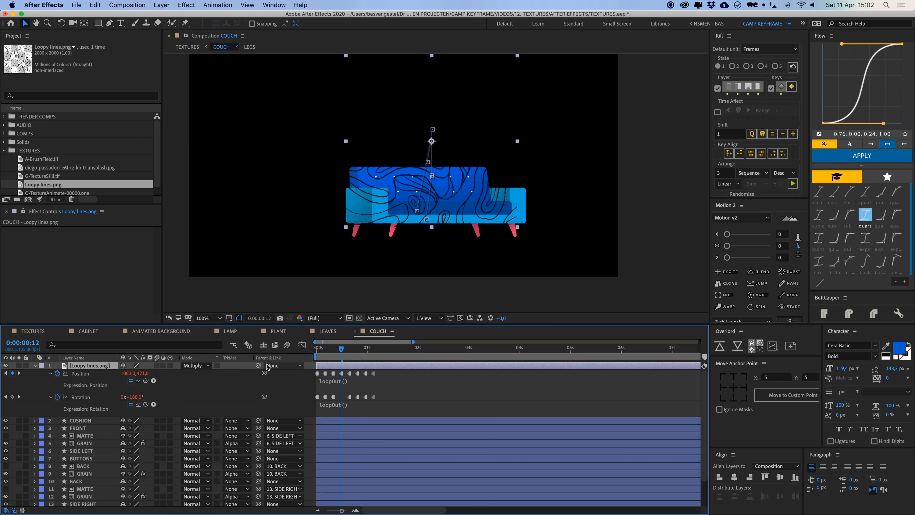
key("t")
left_click_drag(129, 375, 116, 374)
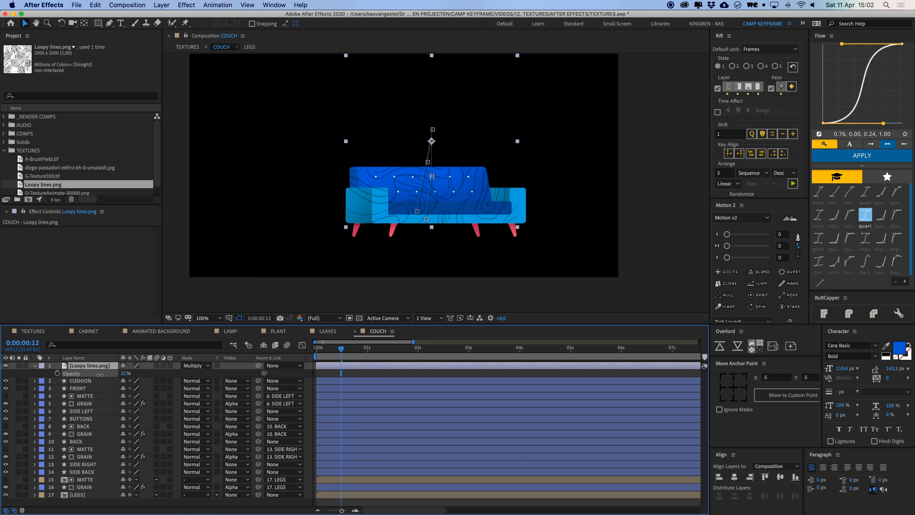
left_click(340, 376)
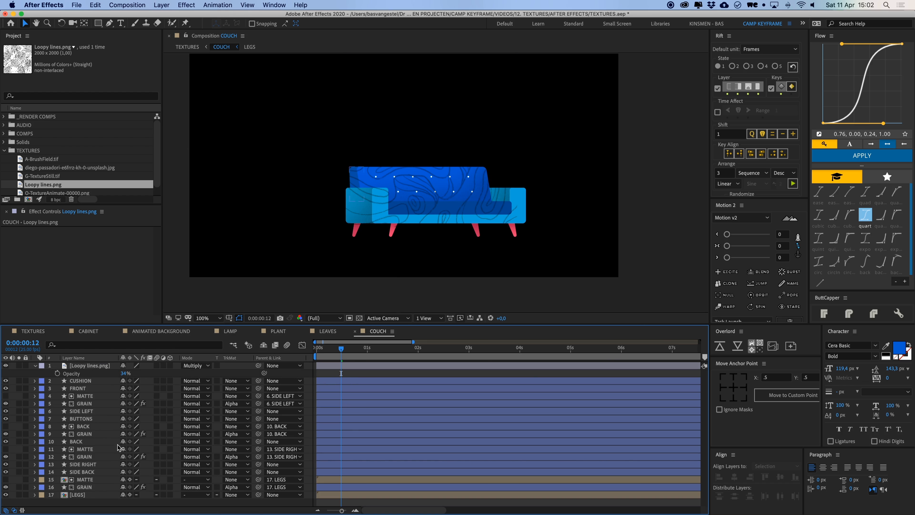
Move the Loopy lines.png layer directly above the BACK layer and place a duplicate of BACK above the texture.
left_click(83, 443)
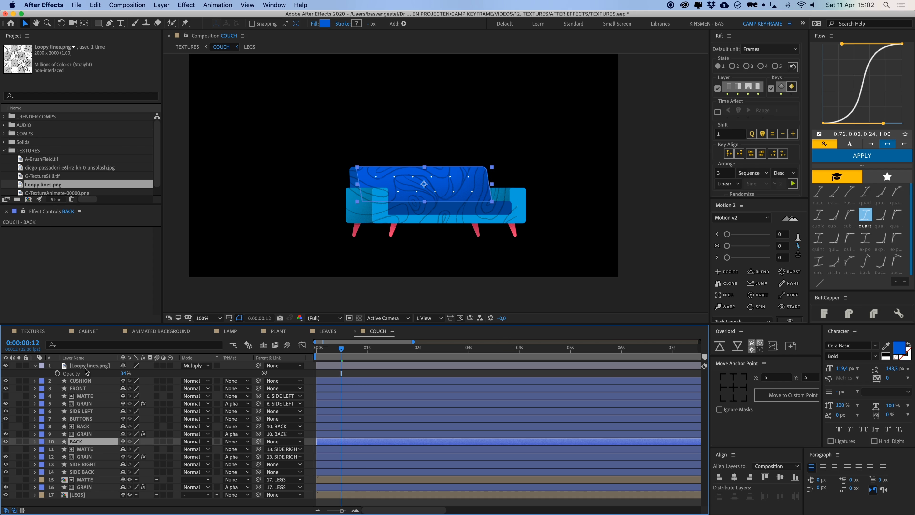
left_click_drag(90, 365, 87, 443)
left_click(86, 443)
key("ctrl+d")
key("ctrl+]")
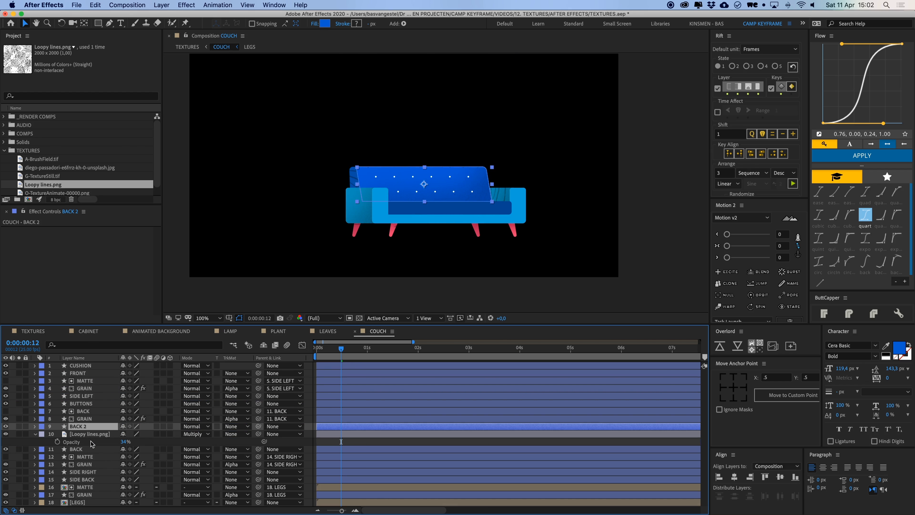
Rename the duplicated back layer MATTE and parent both it and Loopy lines.png to the BACK layer.
key("Return")
type("MATTE")
key("Return")
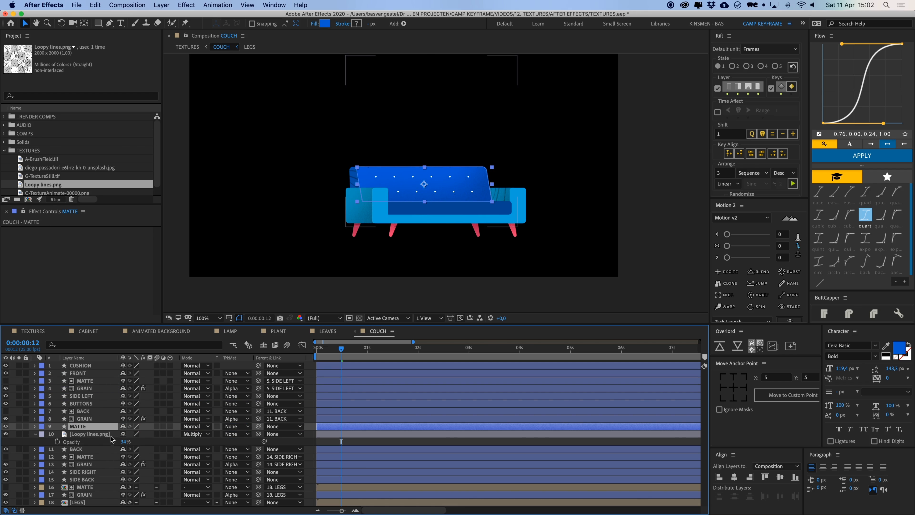
left_click(110, 435, "shift")
left_click_drag(259, 434, 87, 449)
Set Loopy lines.png to use the MATTE layer above it as an alpha track matte and preview the couch.
left_click(101, 419)
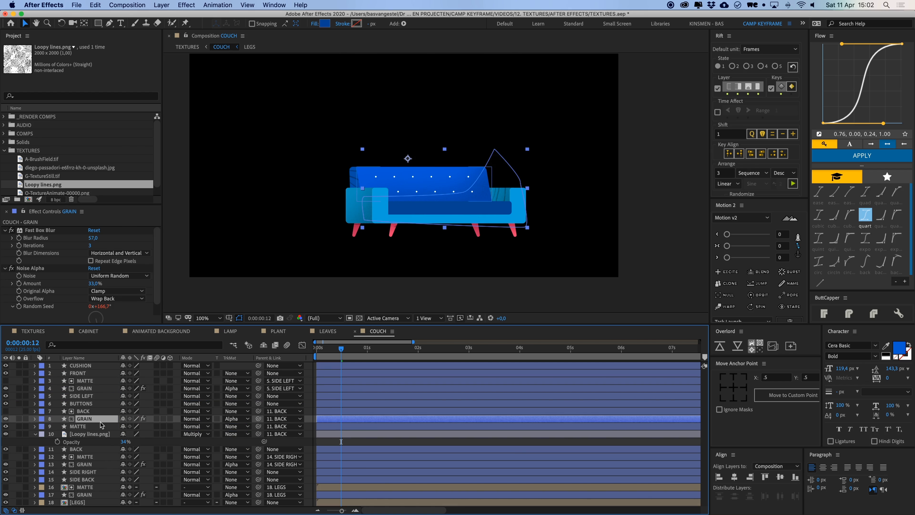
left_click(102, 433)
left_click(248, 434)
left_click(261, 456)
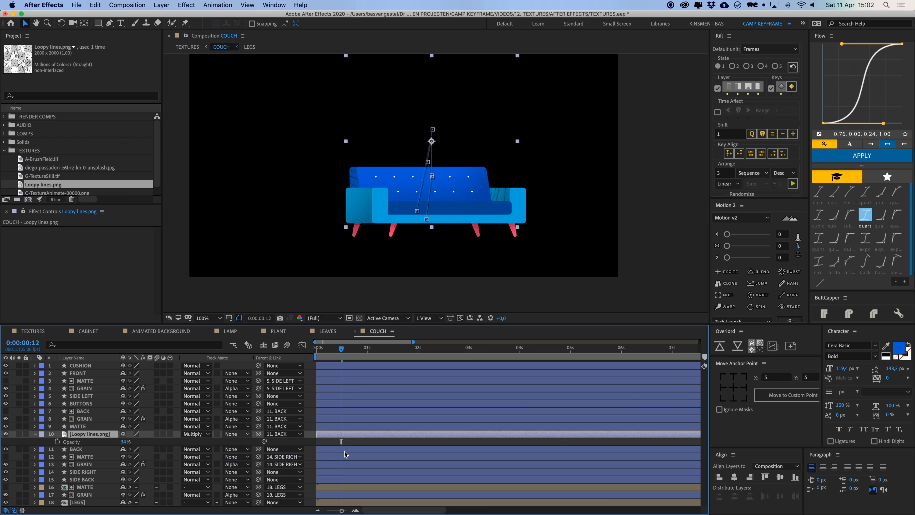
key("space")
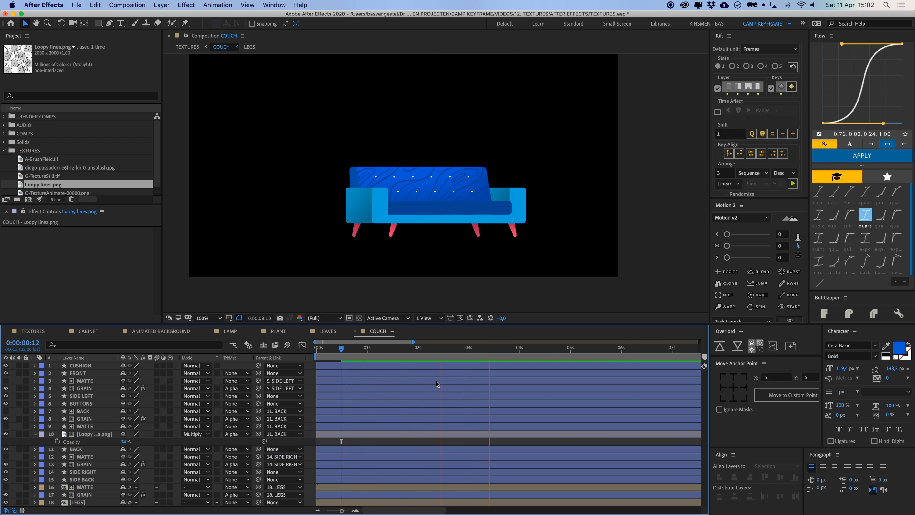
key("space")
key("period")
key("space")
mouse_move(473, 235)
left_mouse_down()
mouse_move(460, 234)
mouse_move(480, 236)
left_mouse_up()
Look through the texture images in the TEXTURES folder, ending on G-TextureStill.tif.
scroll(79, 169, "down", 1)
left_click(66, 185)
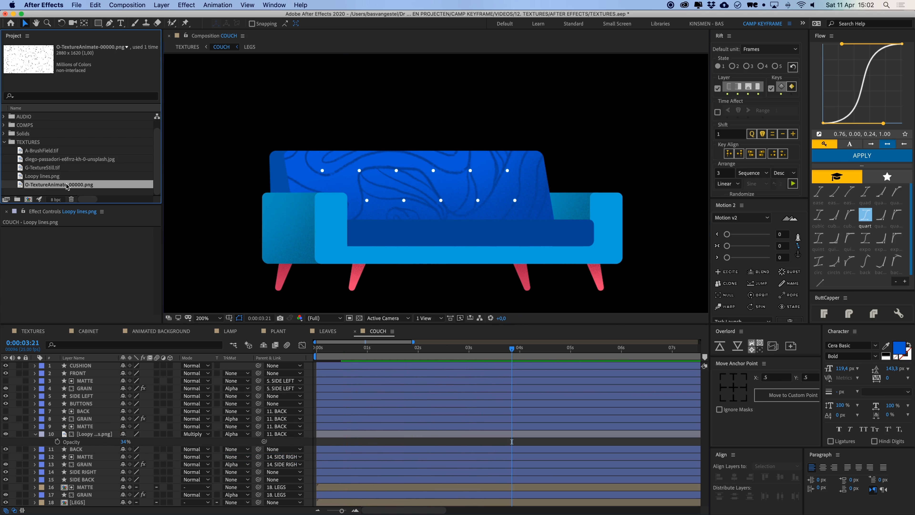
left_click(58, 169)
left_click(55, 160)
left_click(52, 152)
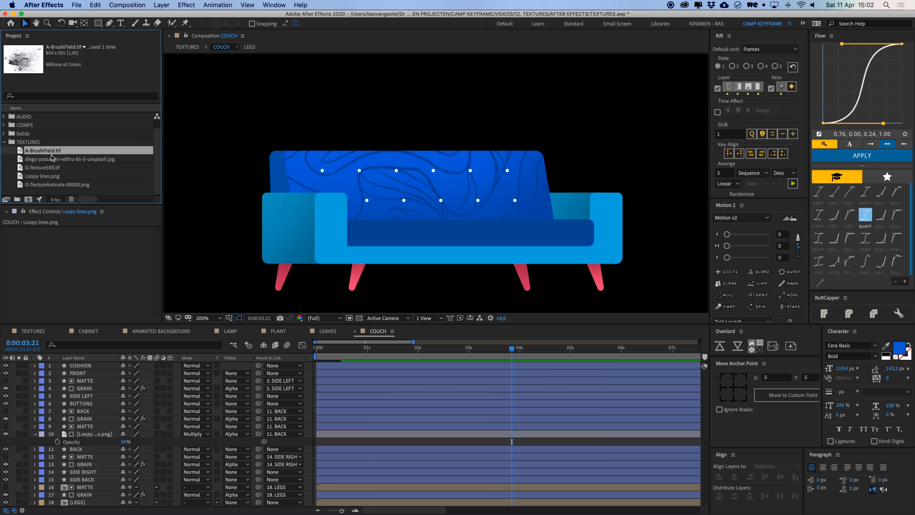
left_click(54, 168)
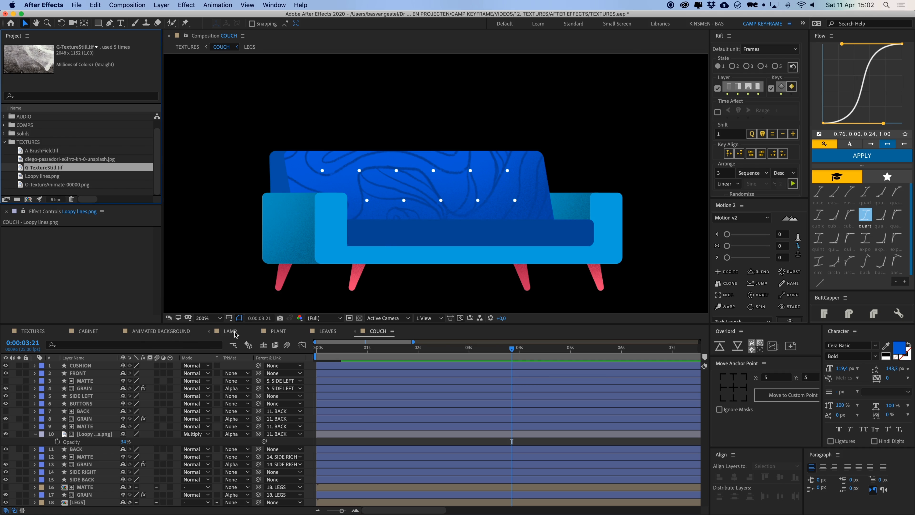
Copy the G-TextureStill.tif layer above LEAF2 from the LEAVES composition and paste it into the COUCH composition.
left_click(104, 413)
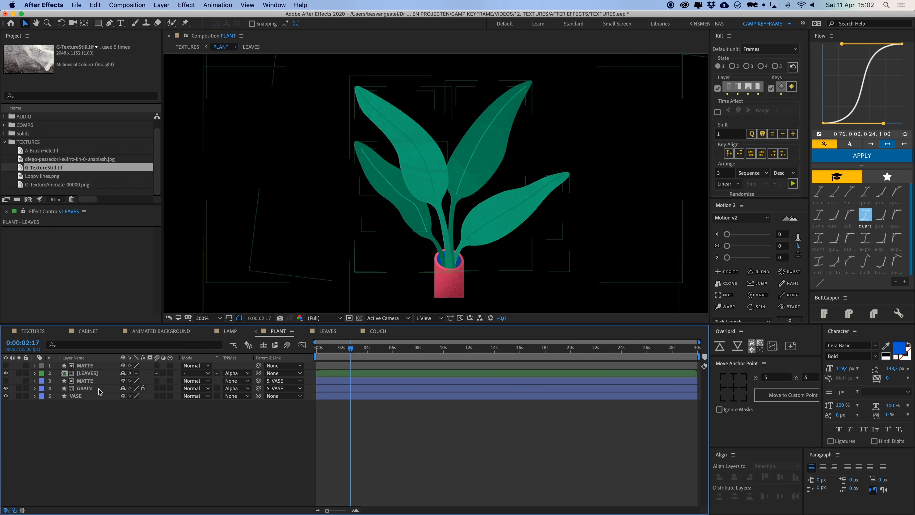
left_click(325, 332)
left_click(106, 383)
key("cmd+c")
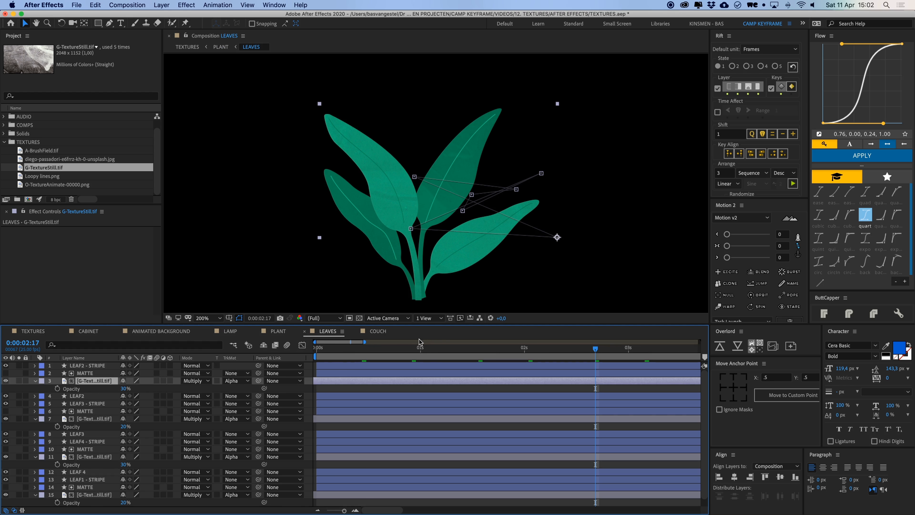
left_click(378, 331)
key("cmd+v")
Move all position keyframes of G-TextureStill.tif together over the couch, reaching 1270, 622 at frame 0.
left_click(368, 356)
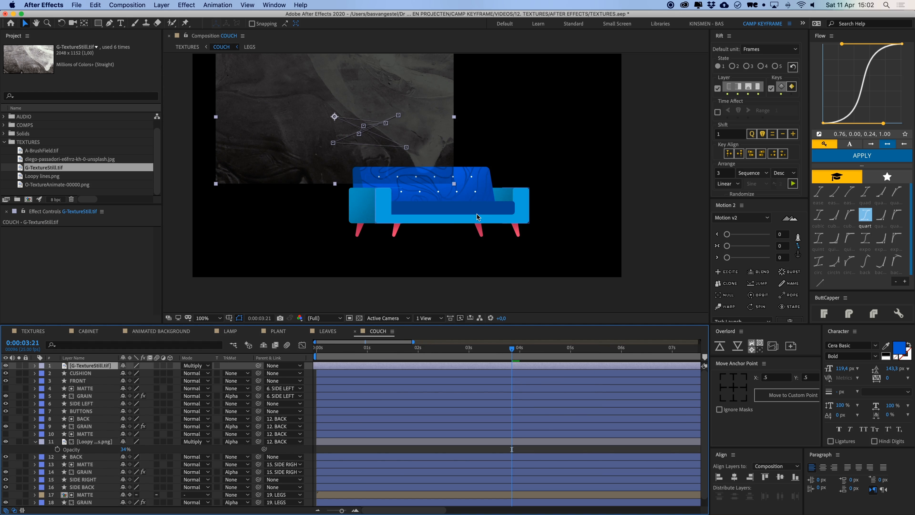
key("u")
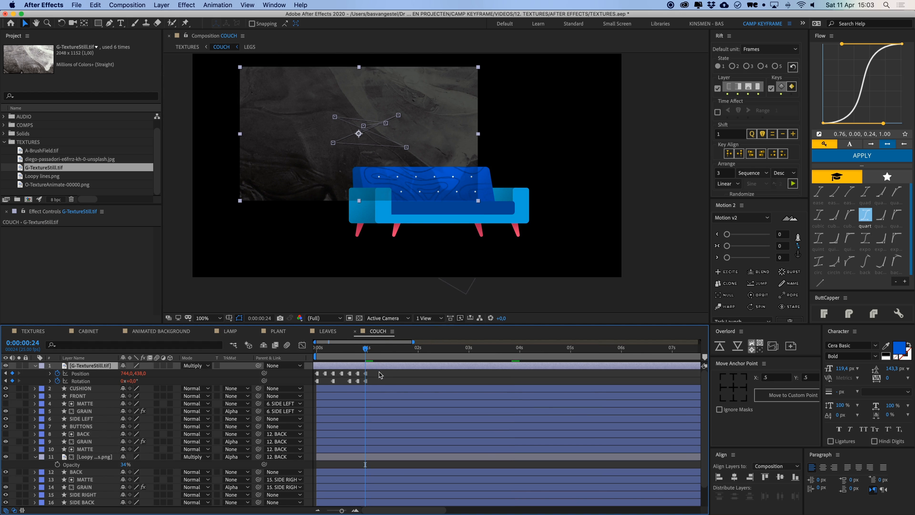
left_click(80, 373)
left_click_drag(404, 102, 481, 161)
left_click_drag(359, 353, 316, 356)
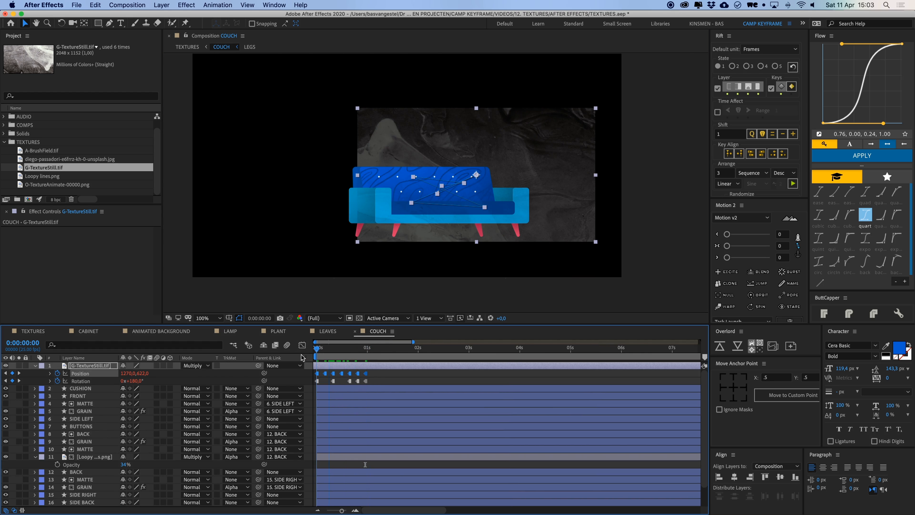
Nudge all position keyframes of G-TextureStill.tif sideways together, giving 1324, 766 at frame 8.
key("Page_Down")
key("Page_Down")
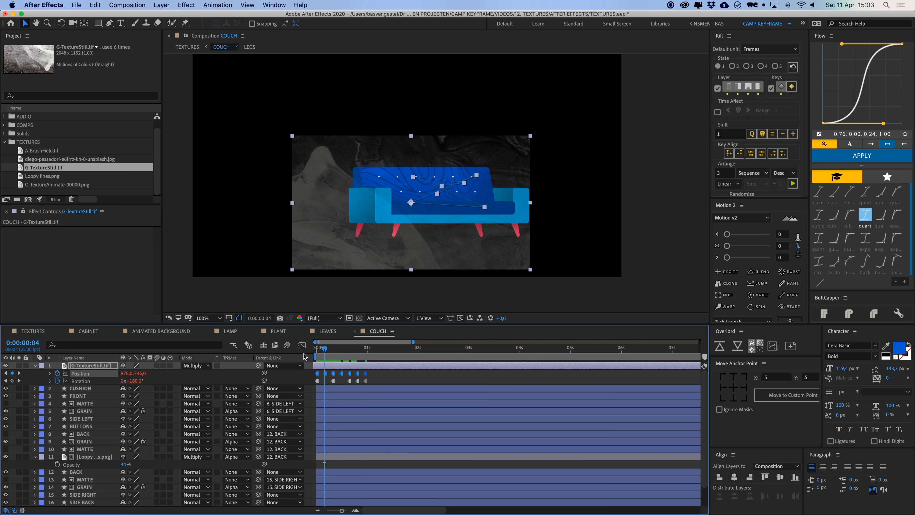
key("Page_Down")
key("Page_Down")
key("Page_Down")
key("Page_Down")
key("Page_Down")
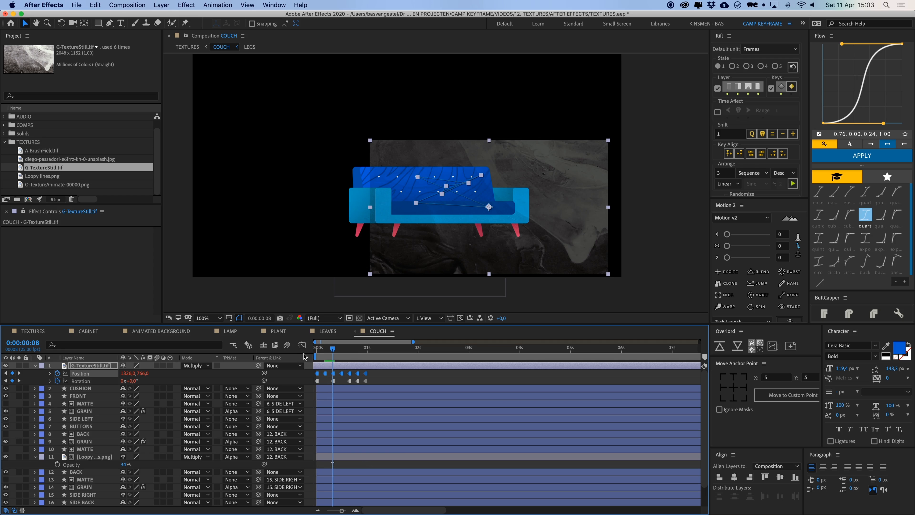
Check how G-TextureStill.tif covers the couch front at each keyframe up to frame 24.
key("Page_Down")
key("Page_Down")
key("Page_Down")
key("Page_Down")
key("Page_Down")
key("Page_Down")
key("Page_Down")
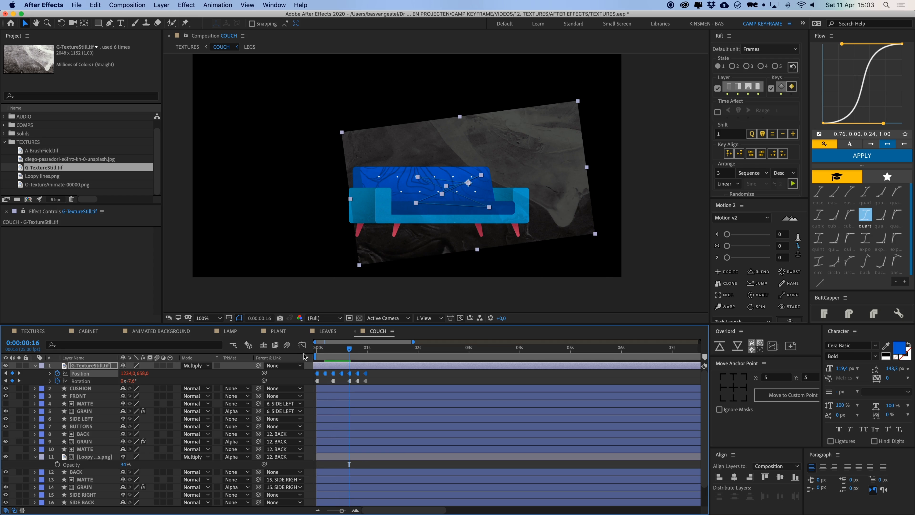
key("Page_Down")
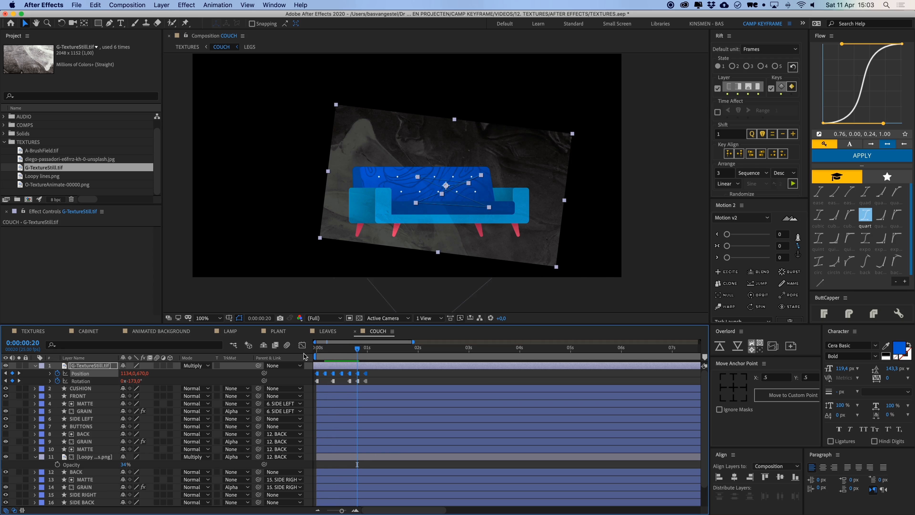
key("Page_Down")
key("Page_Down")
key("Page_Down")
key("Page_Down")
key("F2")
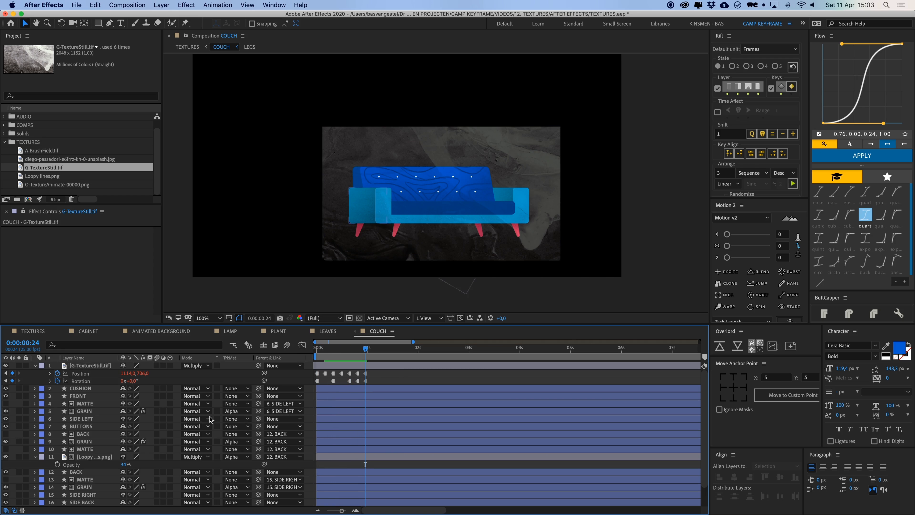
Move the G-TextureStill.tif layer between the CUSHION and FRONT layers.
key("u")
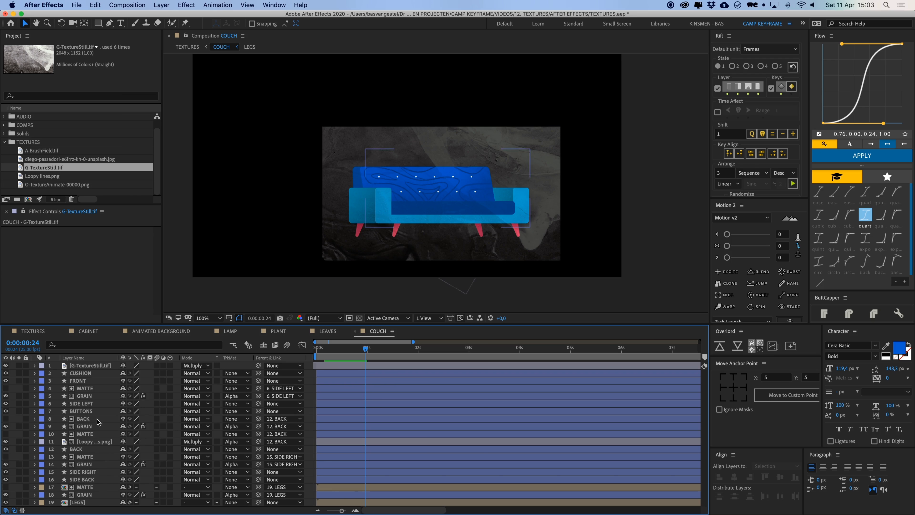
left_click(86, 382)
left_click_drag(88, 366, 89, 376)
Duplicate the FRONT layer, place the copy directly above the G-TextureStill.tif layer and rename it MATTE.
left_click(88, 382)
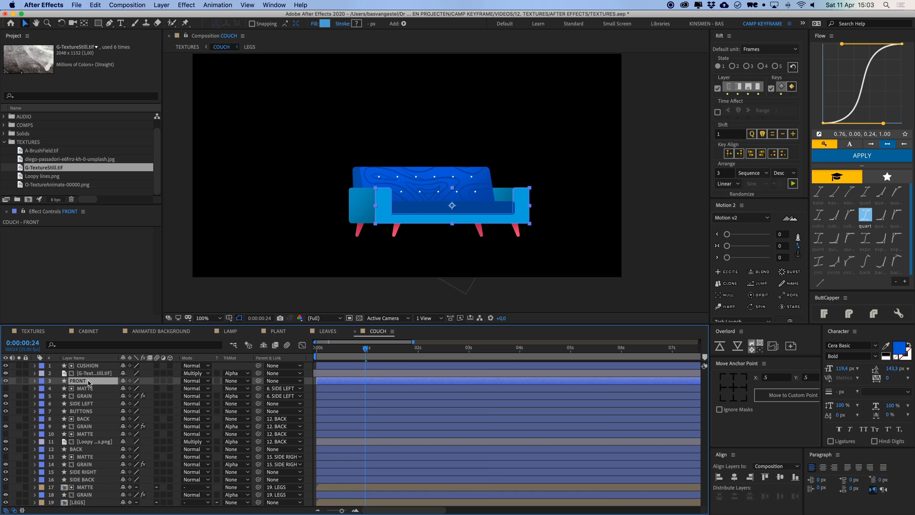
key("super+d")
key("super+bracketright")
key("Return")
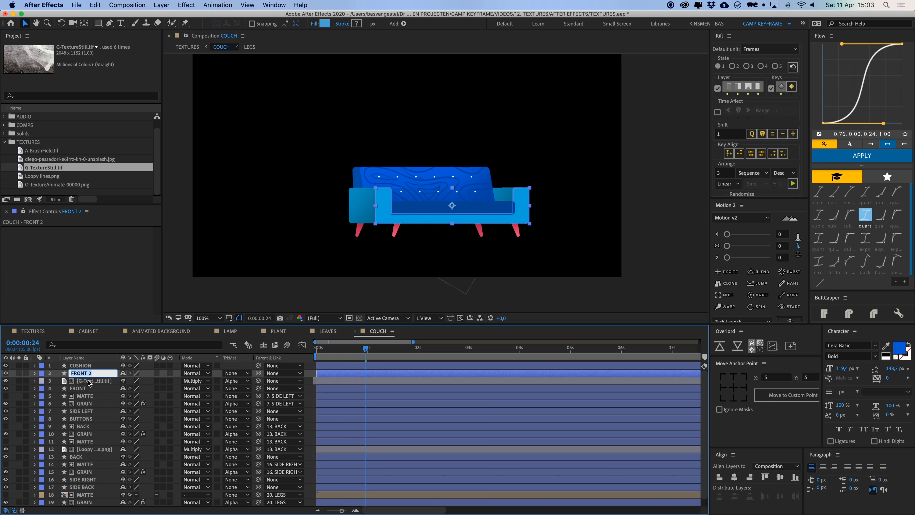
type("MATTE")
key("Return")
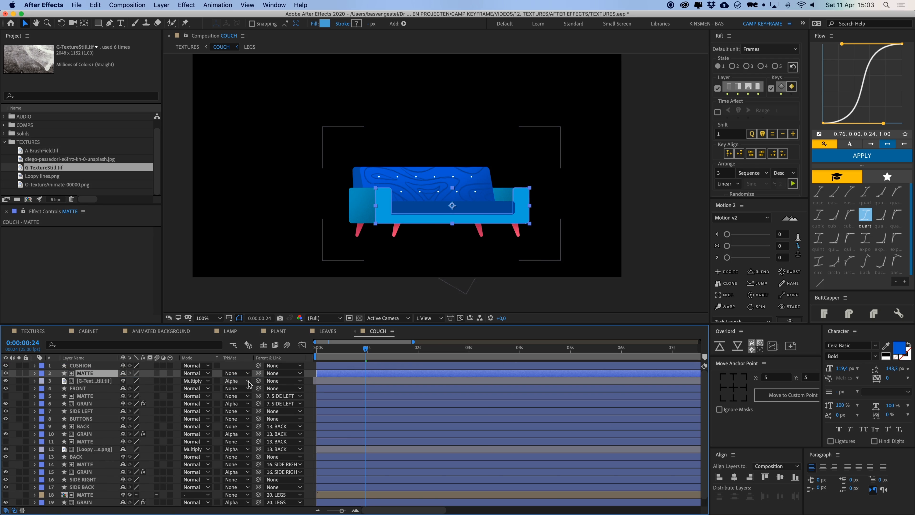
Reapply an alpha track matte to G-TextureStill.tif so the new MATTE layer limits it to the couch front.
left_click(234, 380)
left_click(254, 389)
left_click(231, 381)
left_click(263, 404)
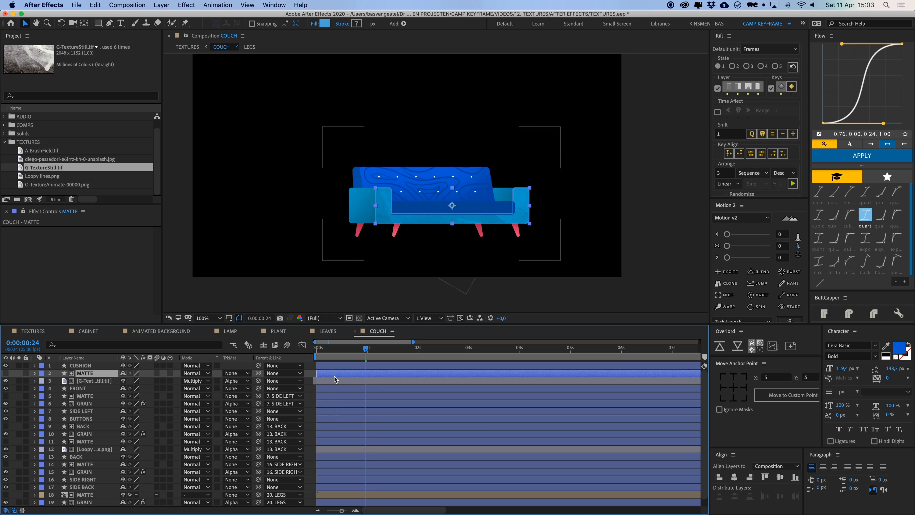
Set the opacity of the couch front's G-TextureStill.tif layer to 10% and preview the couch animation.
left_click(331, 381)
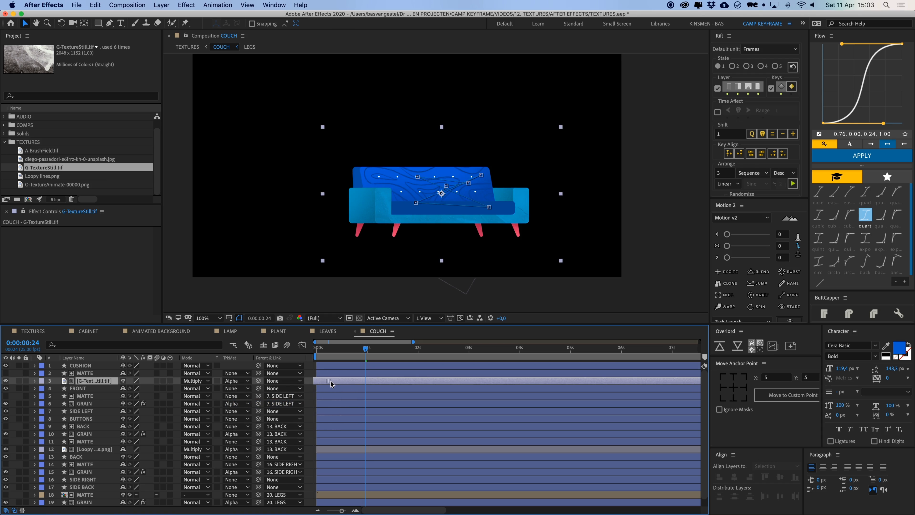
key("space")
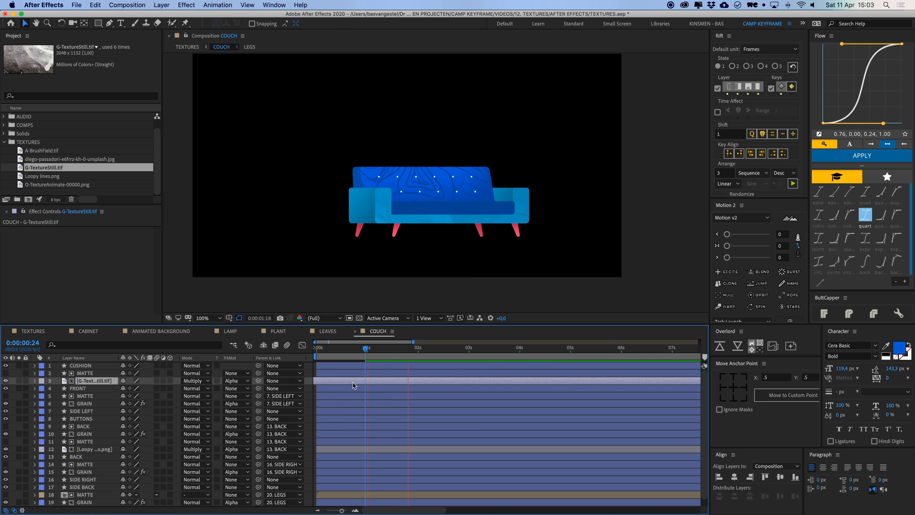
key("space")
type("t")
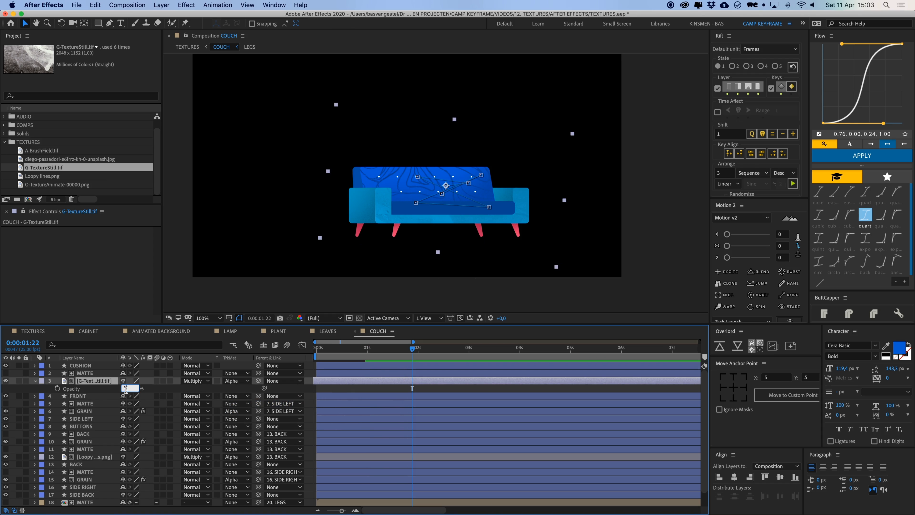
type("10")
key("Return")
key("space")
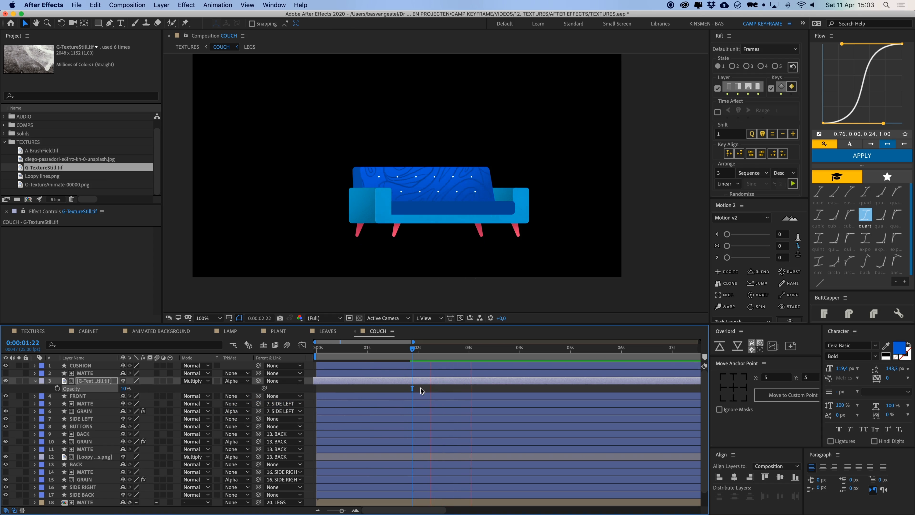
key("space")
Return to the TEXTURES composition, end its work area just past 3 seconds and preview from the start.
key("shift+Escape")
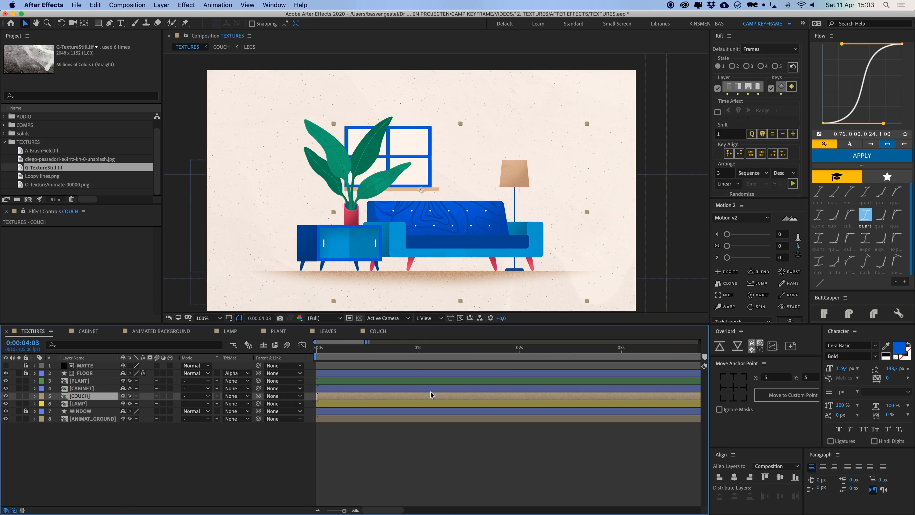
key("super+shift+a")
key("Home")
key("space")
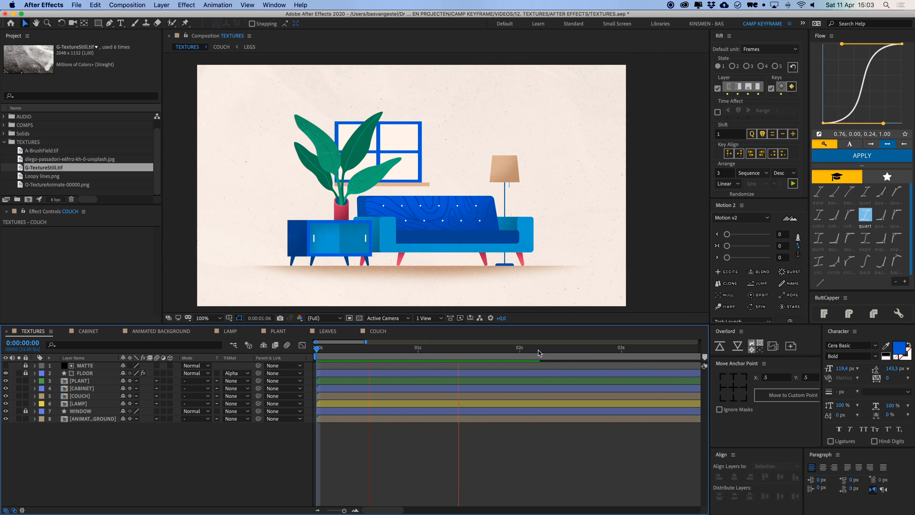
left_click_drag(609, 349, 629, 351)
key("n")
key("Home")
key("space")
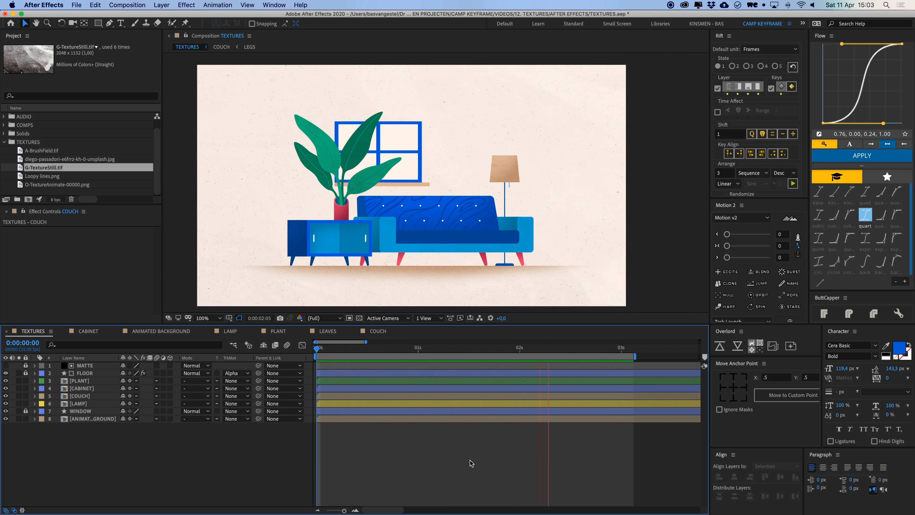
Set the Loopy lines.png opacity to 10% in the COUCH composition and preview the full scene in TEXTURES.
double_click(442, 219)
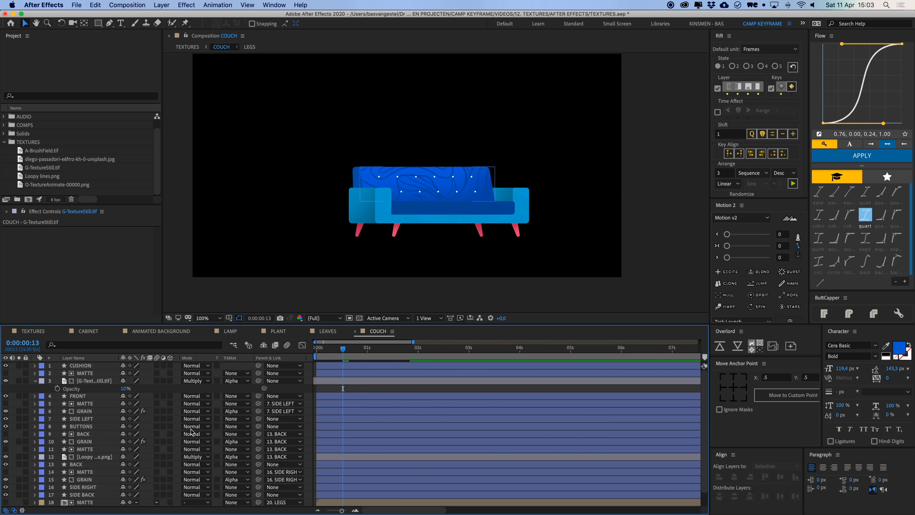
left_click(152, 457)
key("y")
key("t")
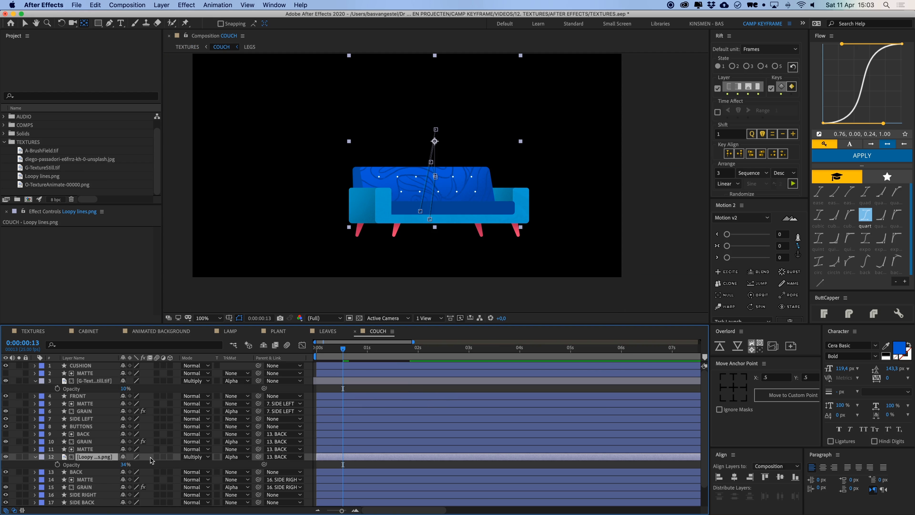
left_click(122, 466)
type("10")
key("Return")
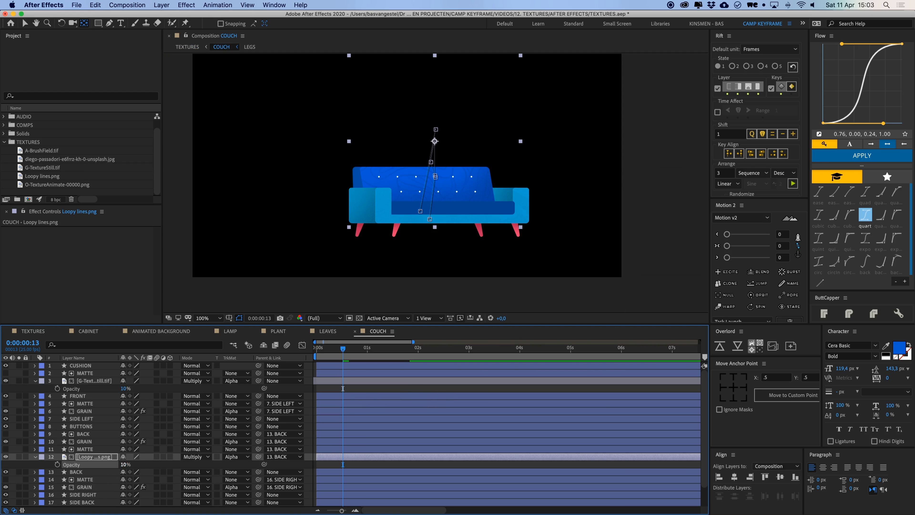
left_click(45, 331)
left_click(440, 433)
key("space")
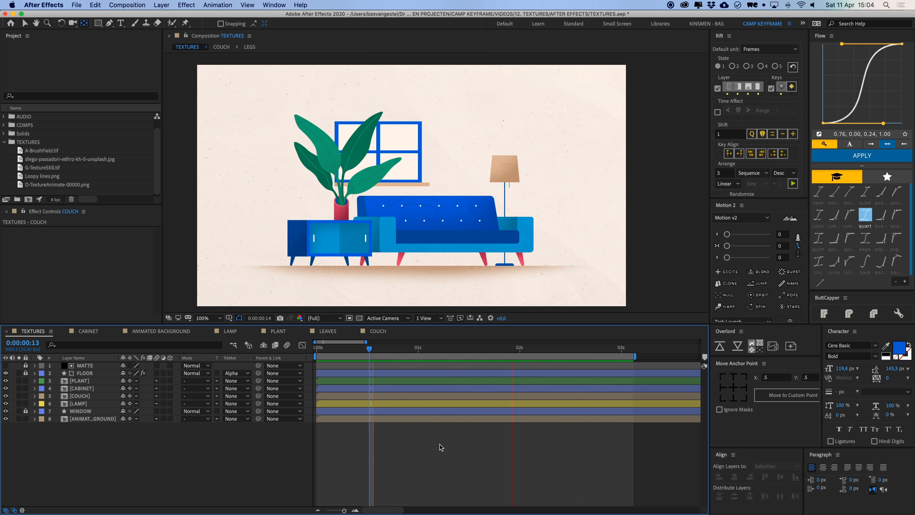
key("space")
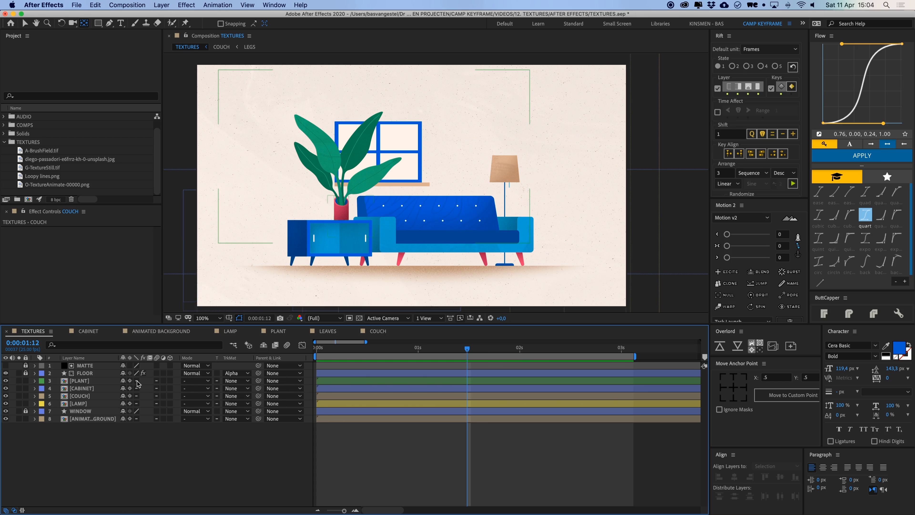
Set the opacity of all four G-TextureStill.tif layers in the LEAVES composition to 10% and preview the full scene.
double_click(83, 380)
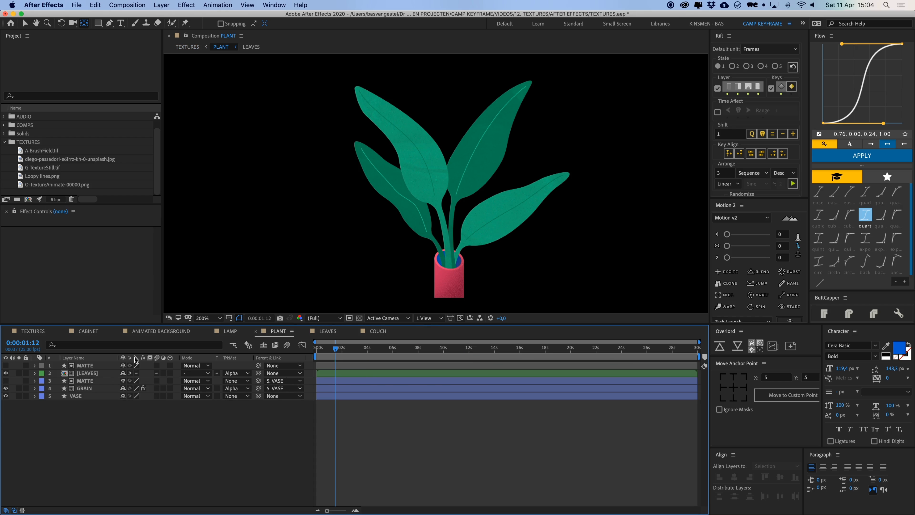
double_click(87, 374)
left_click(96, 419, "super")
left_click(101, 456, "super")
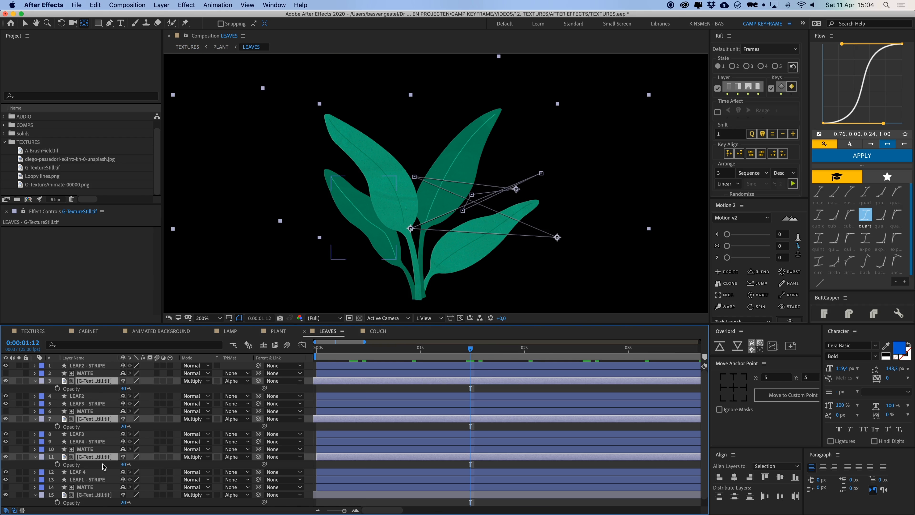
left_click(108, 497, "super")
key("t")
type("t")
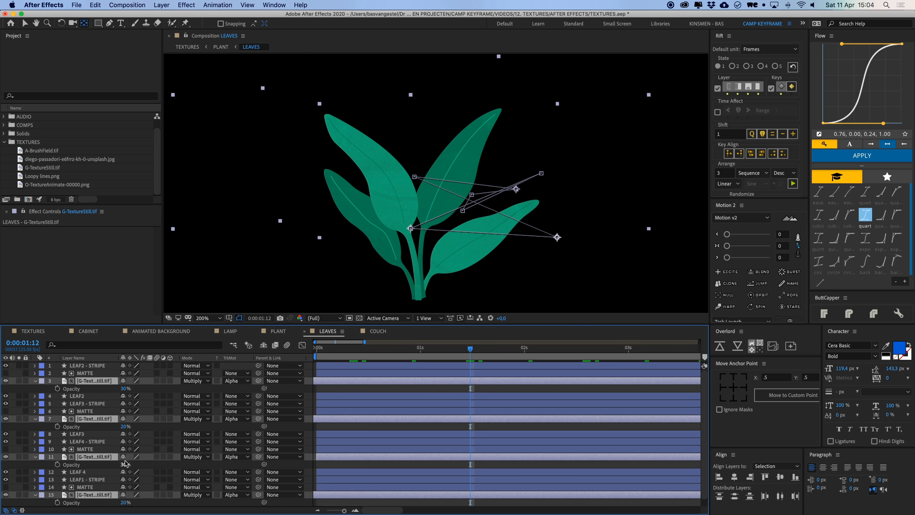
type("10")
key("Return")
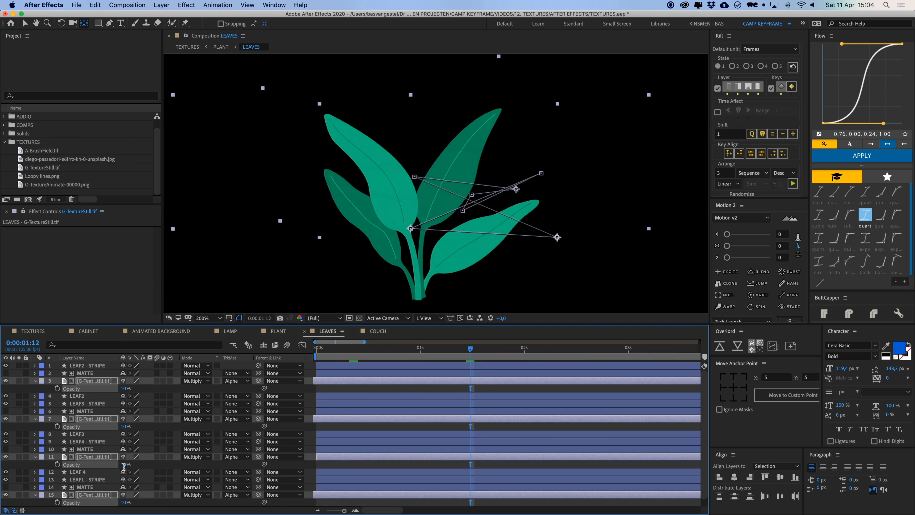
left_click(41, 332)
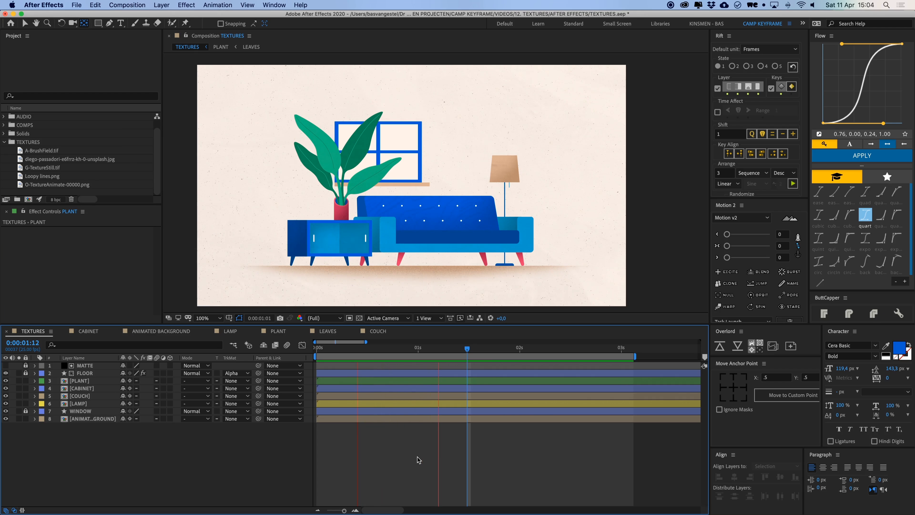
key("space")
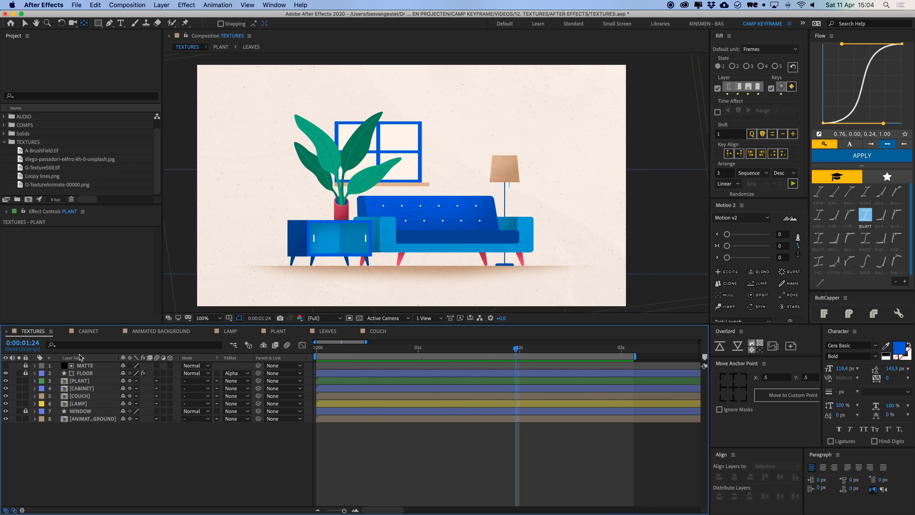
Unlock the FLOOR layer, inspecting its Noise Alpha effect, and preview the full scene.
left_click(26, 373)
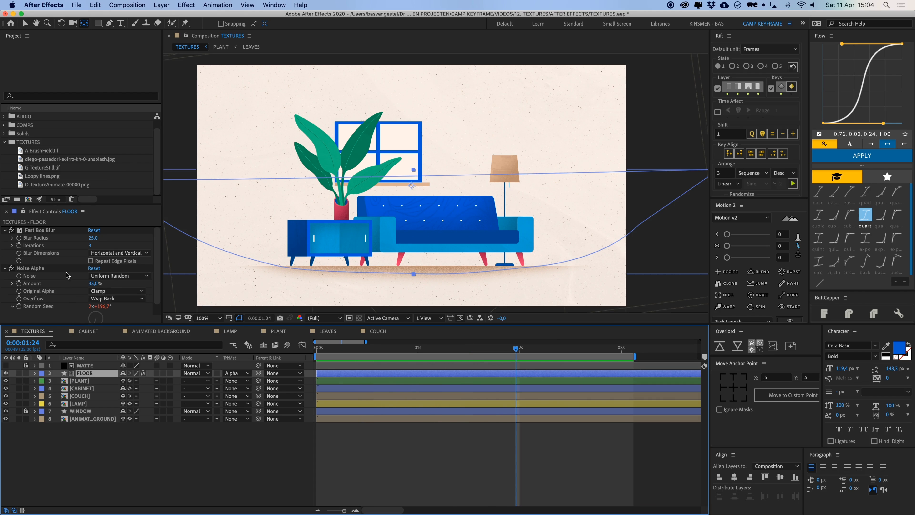
left_click(41, 270)
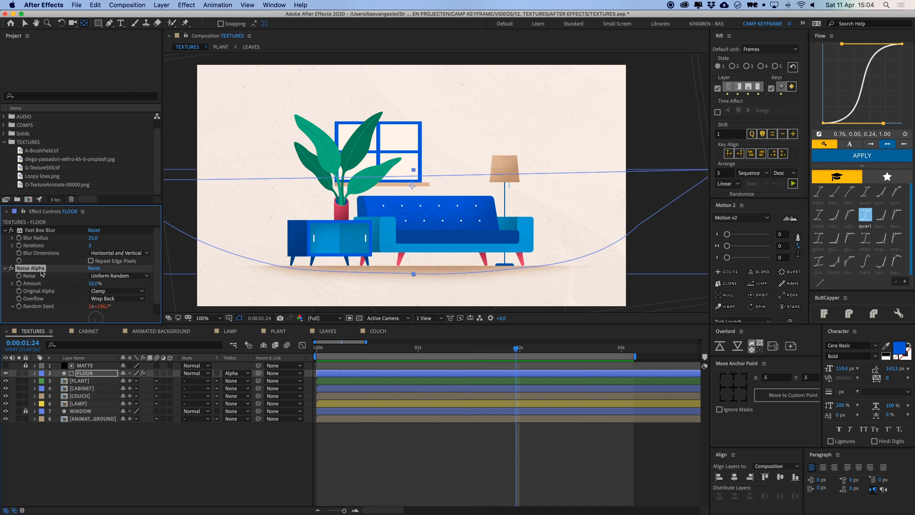
left_click(480, 470)
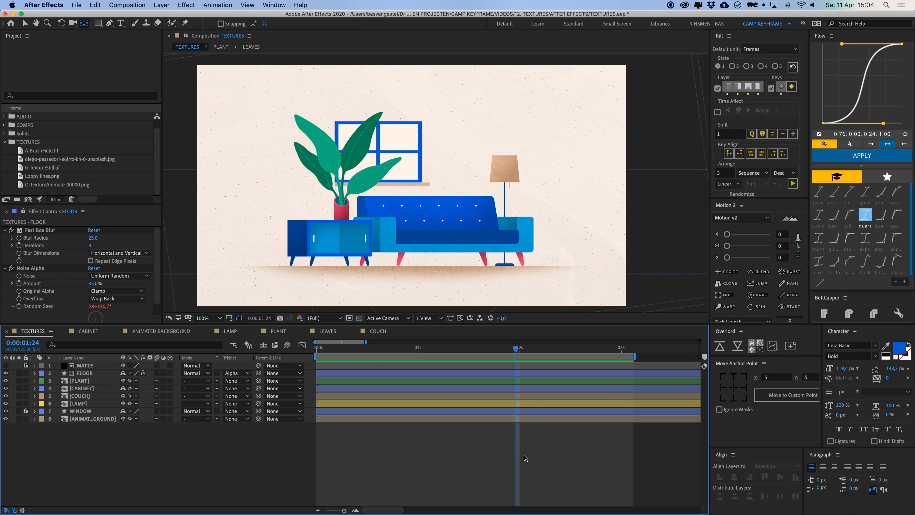
key("space")
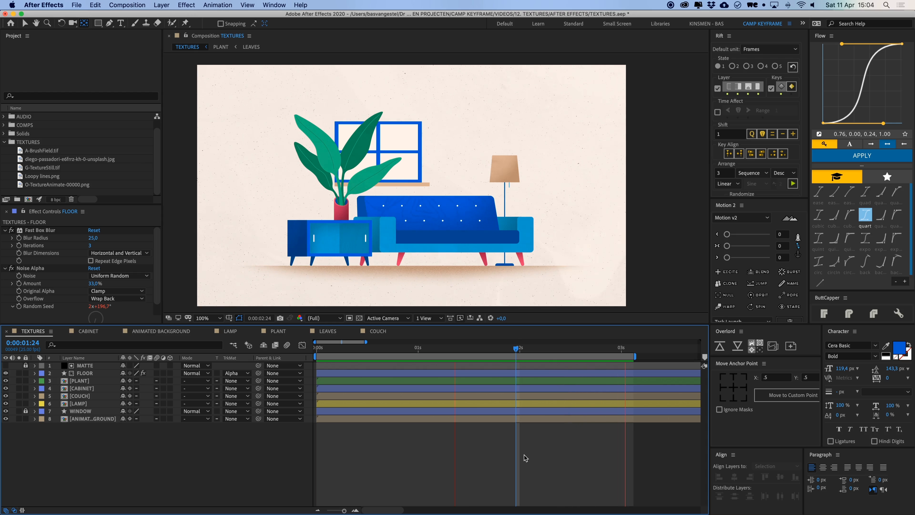
key("space")
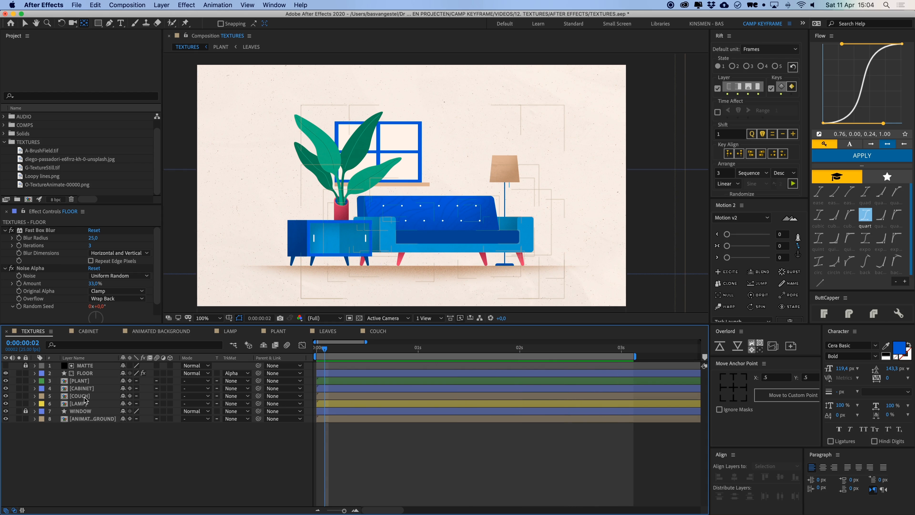
Review the LAMP and ANIMATED BACKGROUND compositions, closing LAMP, and bring up the CABINET composition.
double_click(87, 404)
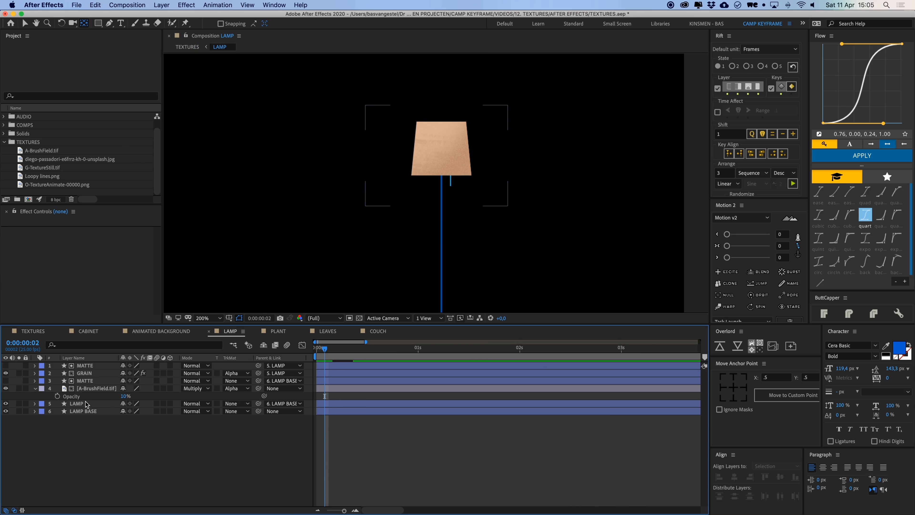
left_click(209, 333)
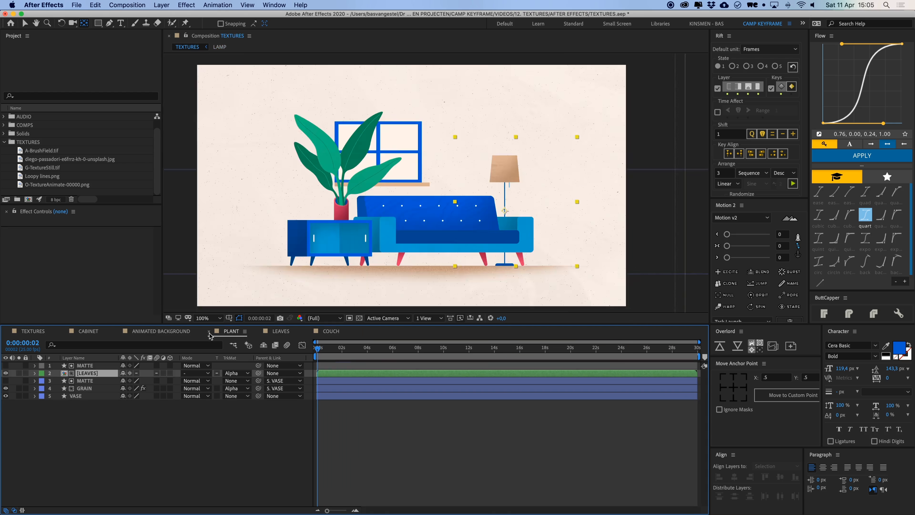
left_click(159, 332)
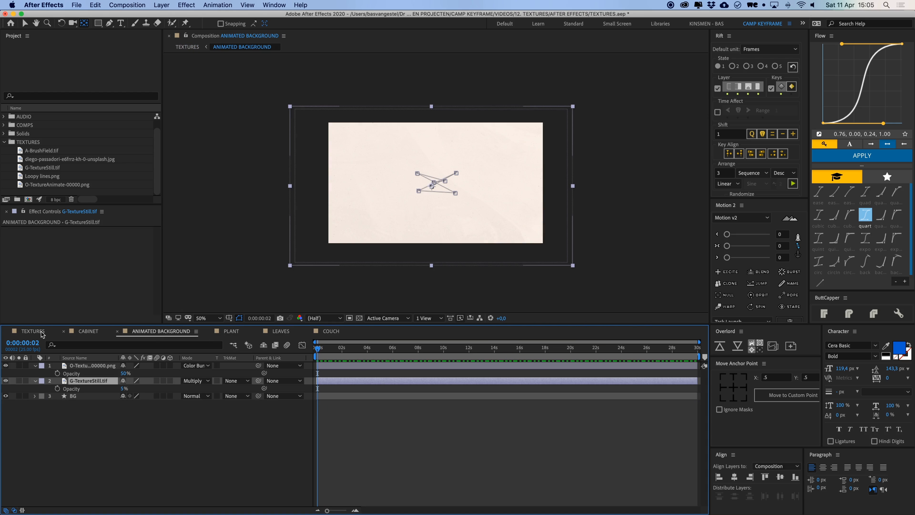
left_click(108, 333)
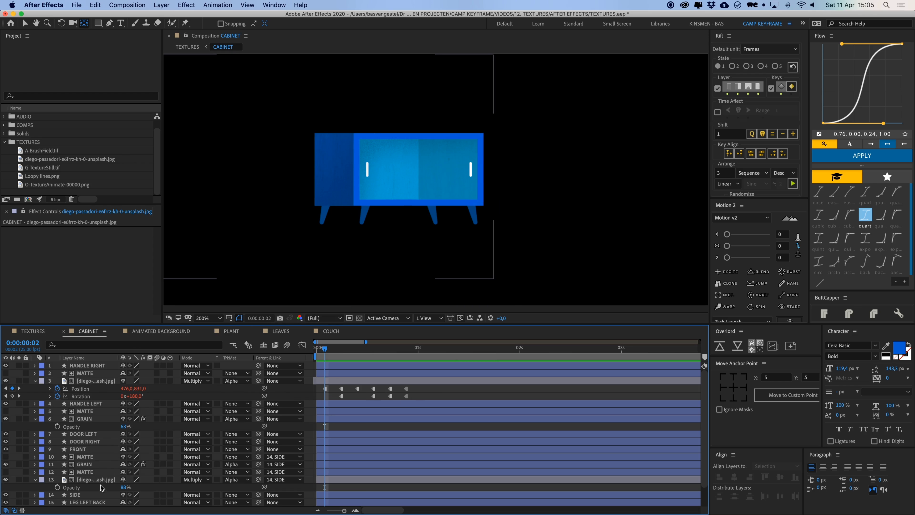
Try the Darken blending mode on the cabinet side's wood photo texture layer and set it to Normal.
left_click(91, 480)
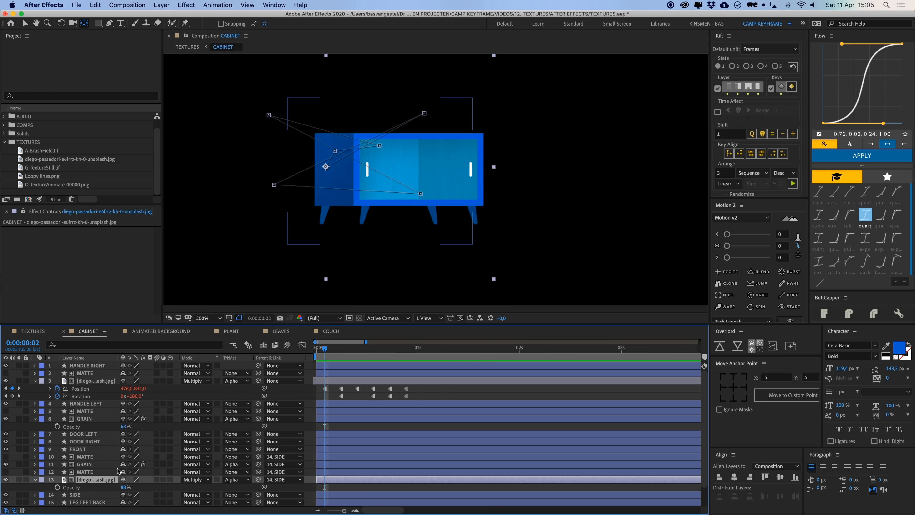
key("u")
left_click(196, 480)
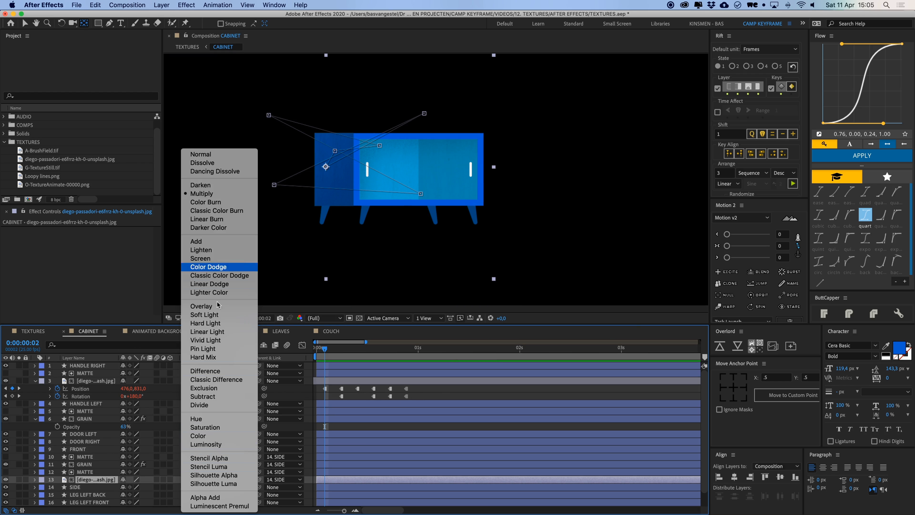
left_click(205, 184)
left_click(196, 479)
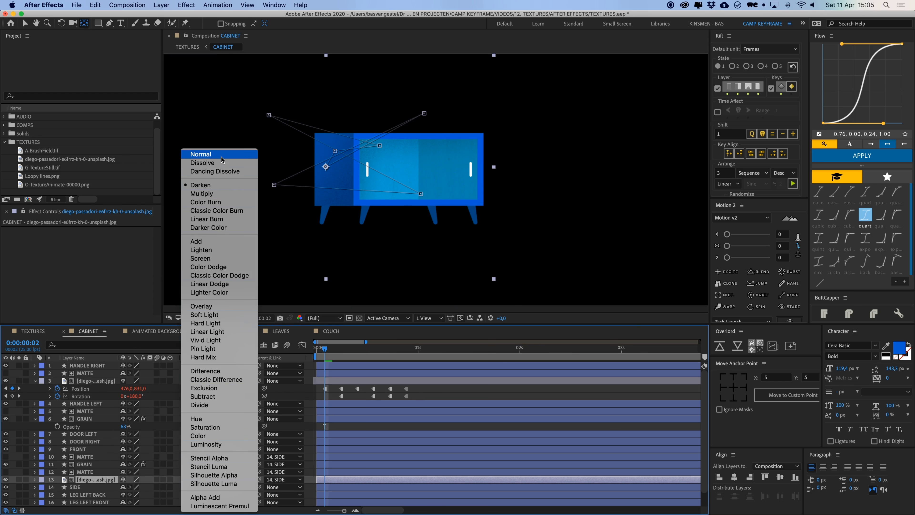
left_click(202, 155)
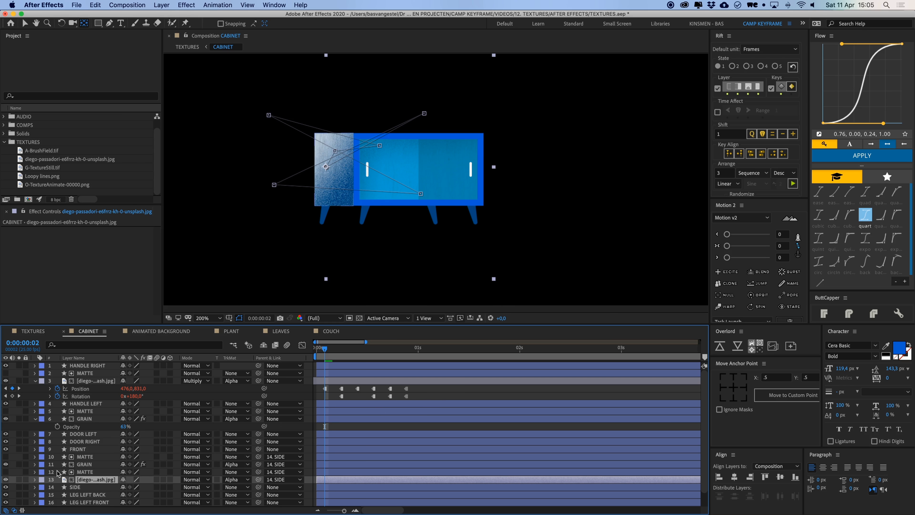
Hide the GRAIN layer over the cabinet side and preview the full scene in TEXTURES.
left_click(83, 464)
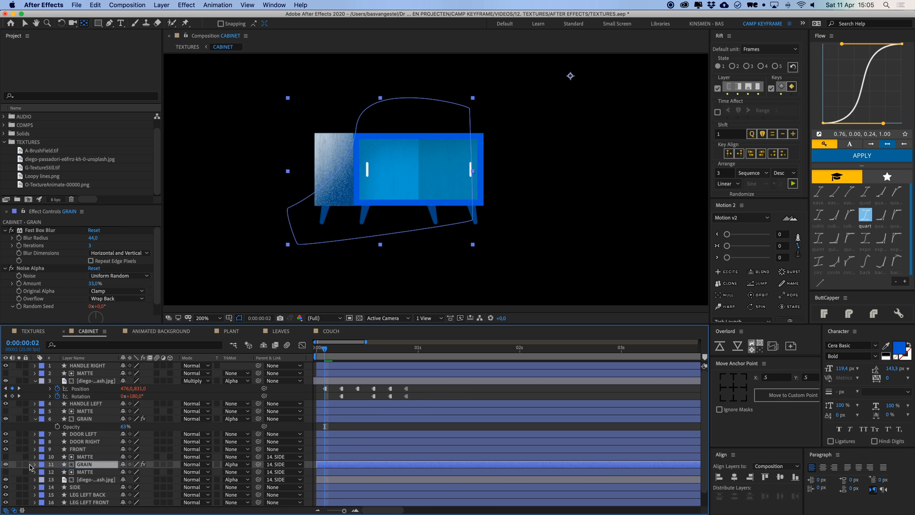
left_click(6, 464)
key("super+shift+a")
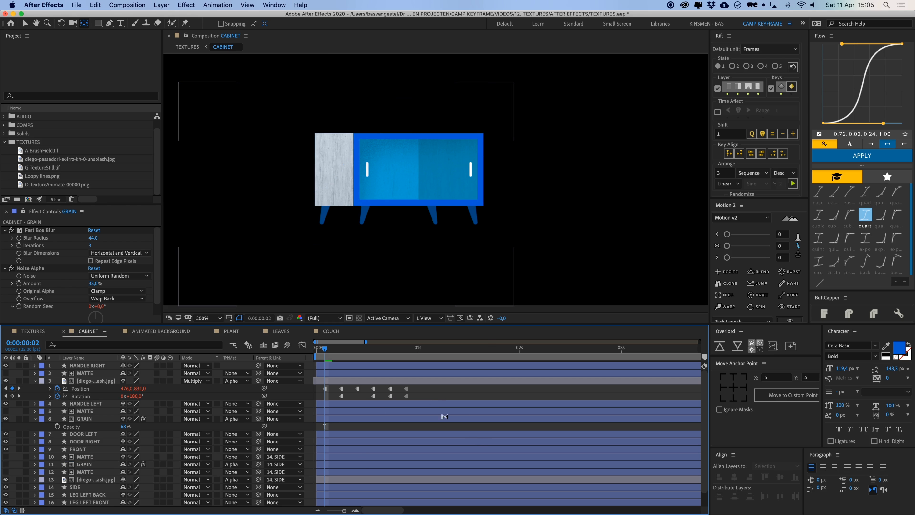
left_click(33, 331)
left_click(413, 426)
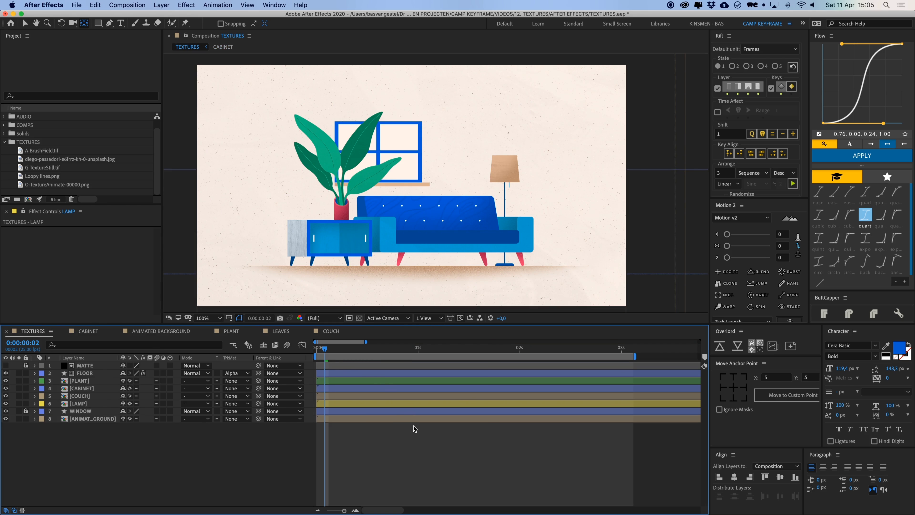
key("space")
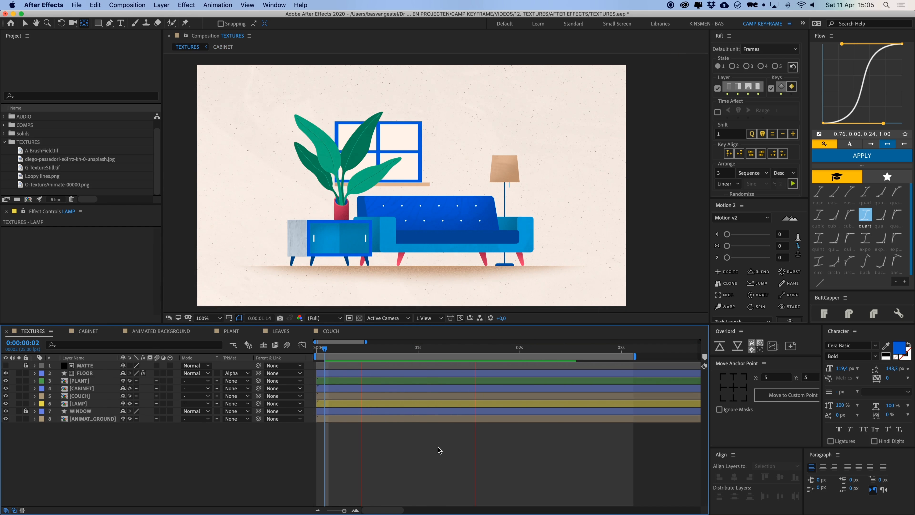